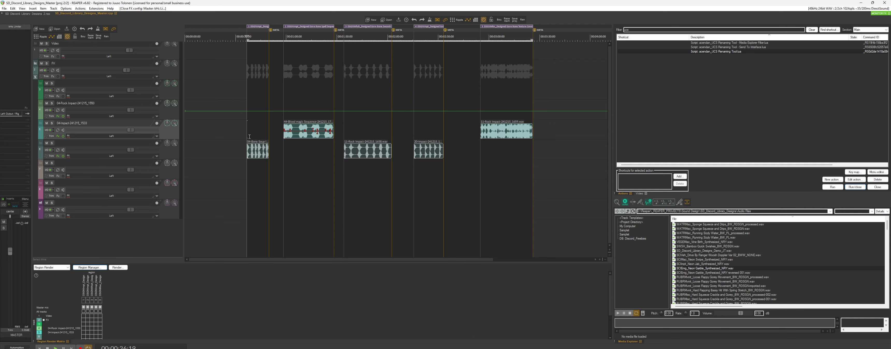
# Step: Play the first and second clips on the master timeline to hear the designed sounds
pyautogui.click(249, 137)
pyautogui.press('space')
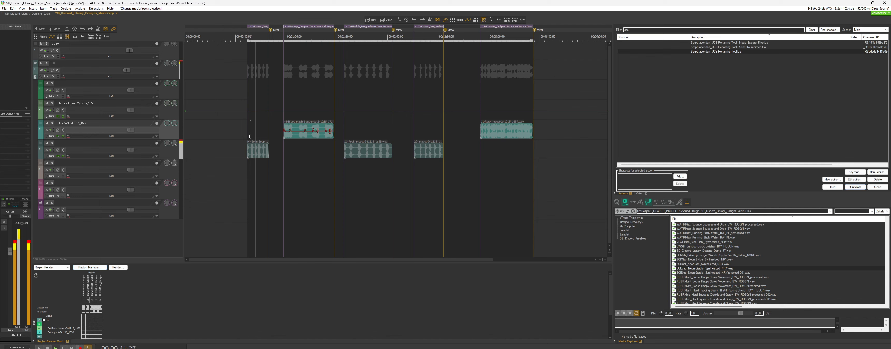
pyautogui.click(282, 121)
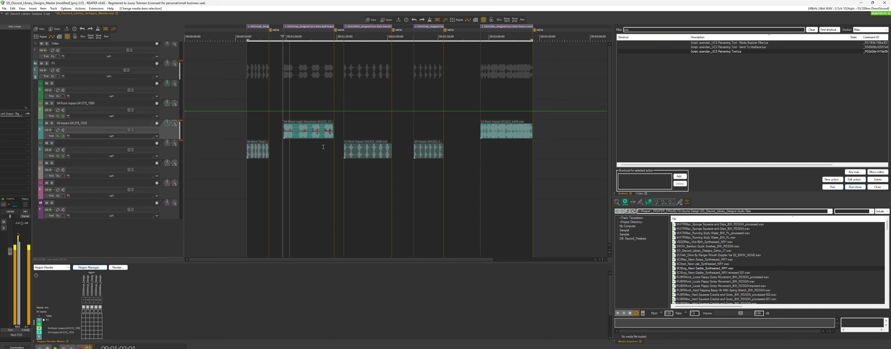
pyautogui.press('space')
# Step: Play the third clip with the time selection set to it, and audition the fourth clip from its middle
pyautogui.doubleClick(354, 153)
pyautogui.press('space')
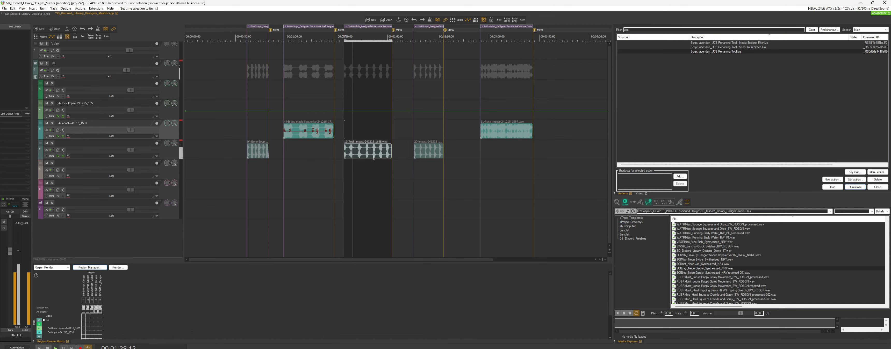
pyautogui.press('space')
pyautogui.click(424, 155)
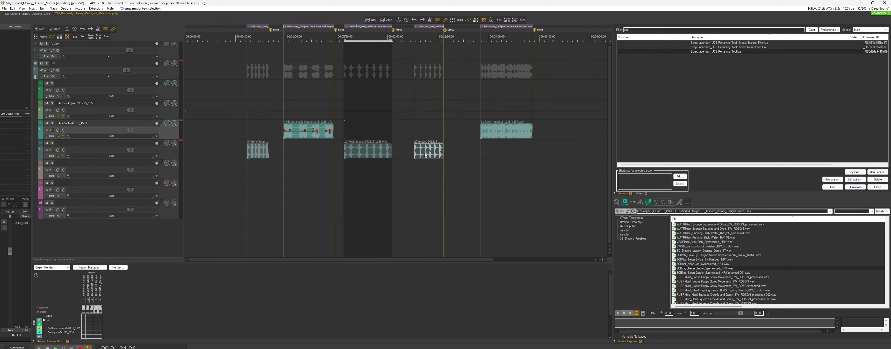
pyautogui.click(425, 156)
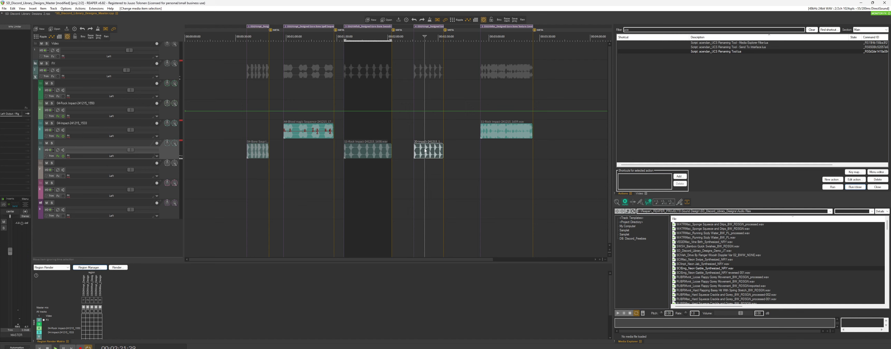
pyautogui.press('space')
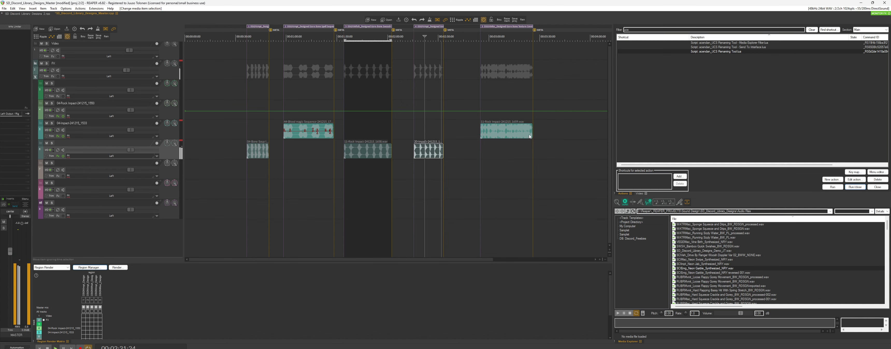
# Step: Set the time selection to the last clip on the master timeline and play it
pyautogui.click(495, 133)
pyautogui.press('t')
pyautogui.scroll(3, 471, 131)
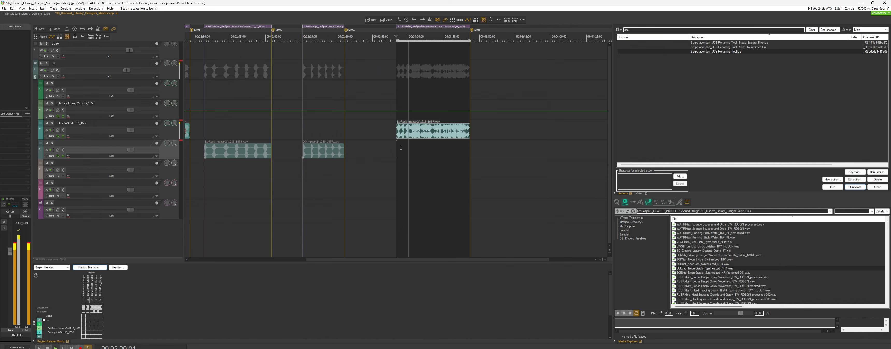
pyautogui.scroll(-3, 400, 148)
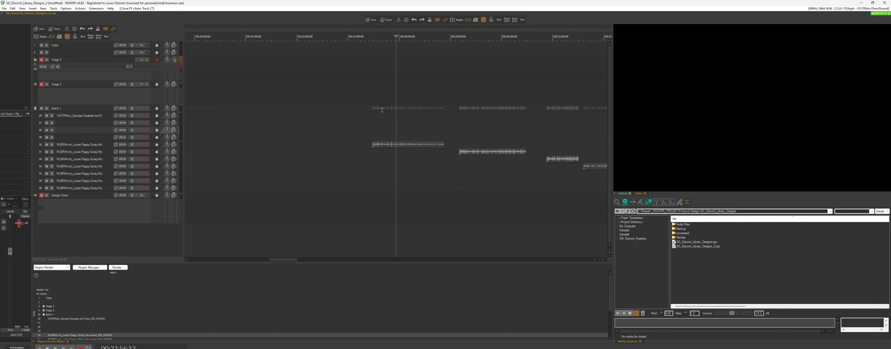
# Step: Examine the layout of all source clips across the Batch 1 tracks in the SD_Discord_Library_Designs_2 project
pyautogui.scroll(-3, 433, 237)
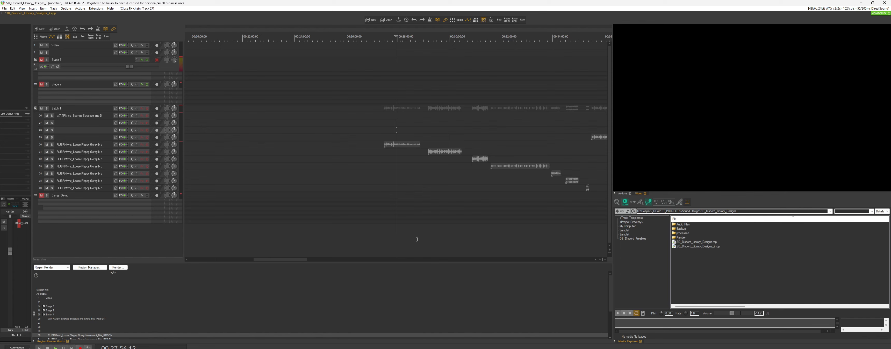
pyautogui.moveTo(271, 262); pyautogui.dragTo(302, 260)
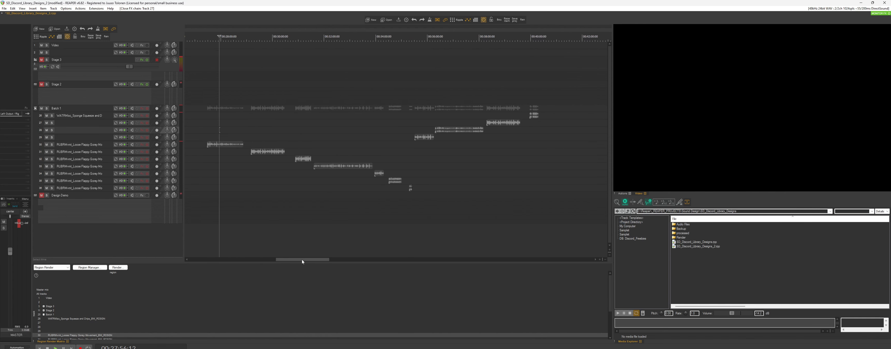
pyautogui.scroll(2, 316, 213)
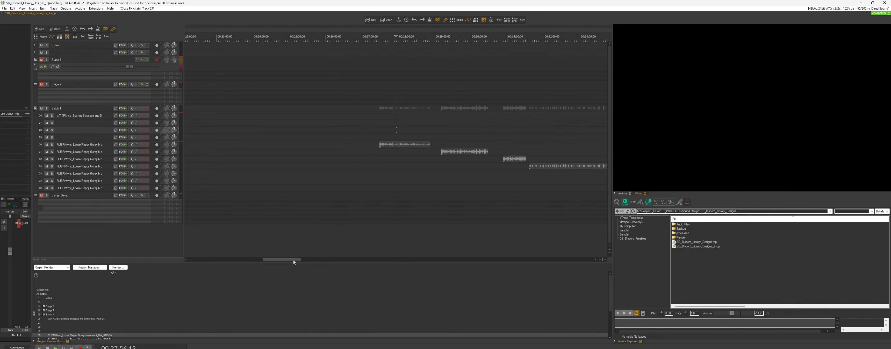
pyautogui.moveTo(293, 260); pyautogui.dragTo(309, 260)
pyautogui.scroll(3, 384, 226)
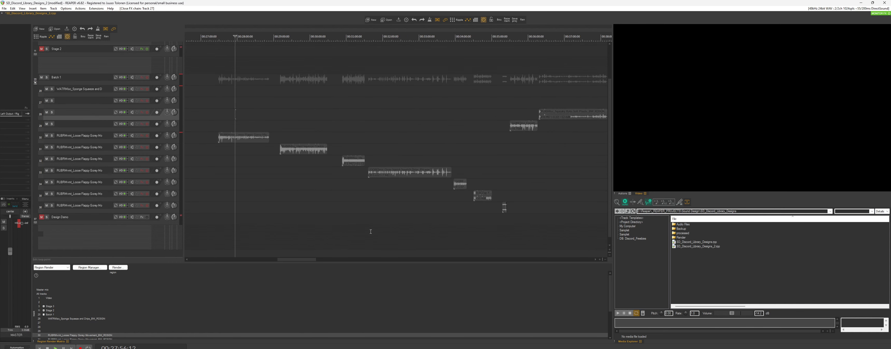
pyautogui.scroll(-2, 384, 226)
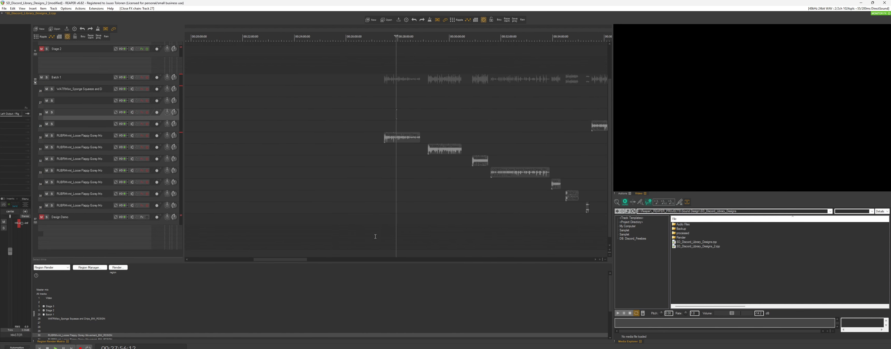
pyautogui.moveTo(290, 260); pyautogui.dragTo(308, 260)
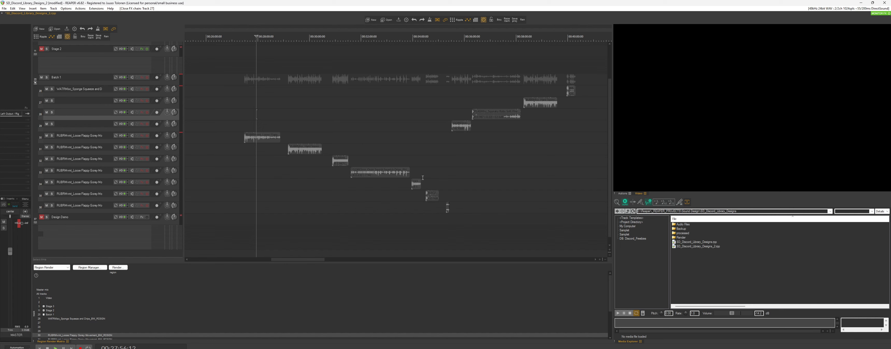
pyautogui.hscroll(2, 303, 260)
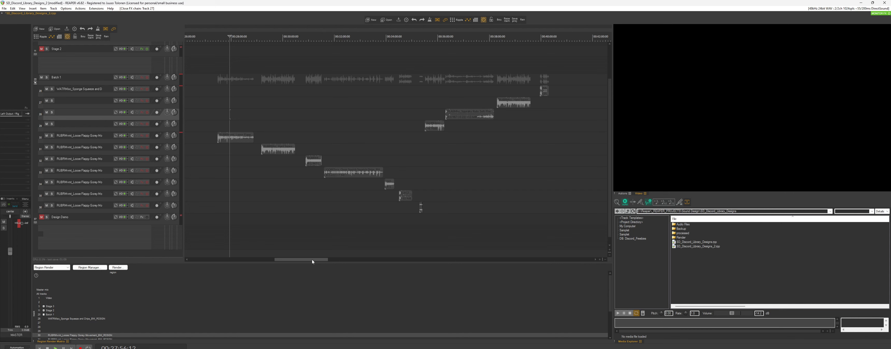
pyautogui.moveTo(312, 259); pyautogui.dragTo(315, 260)
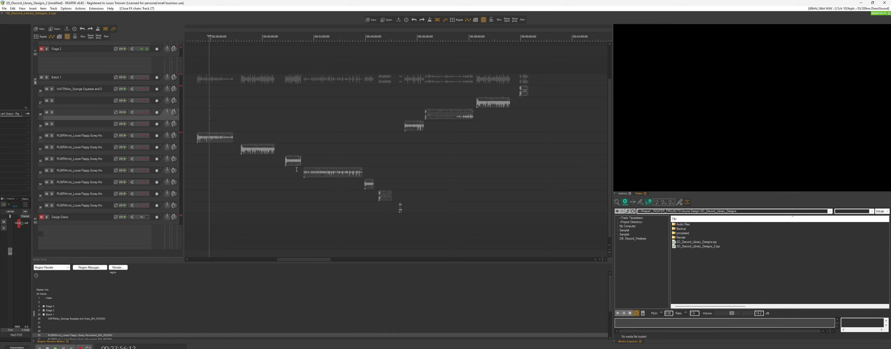
# Step: Play the first Batch 1 clip, Loose Flappy Gorey Movement, from several points around its first half
pyautogui.click(213, 122)
pyautogui.press('space')
pyautogui.scroll(2, 244, 119)
pyautogui.scroll(5, 403, 140)
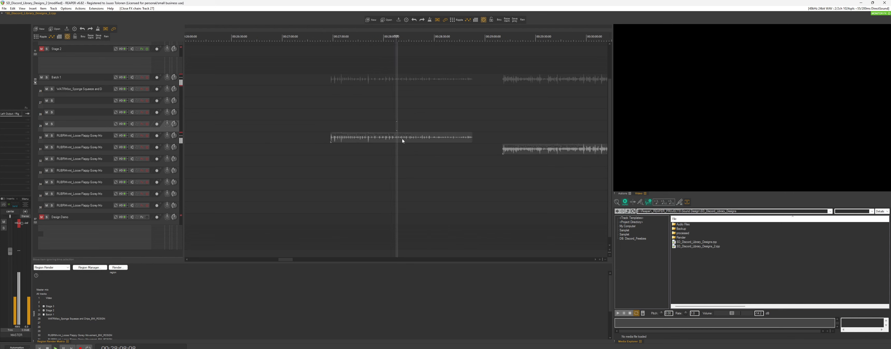
pyautogui.scroll(-2, 405, 140)
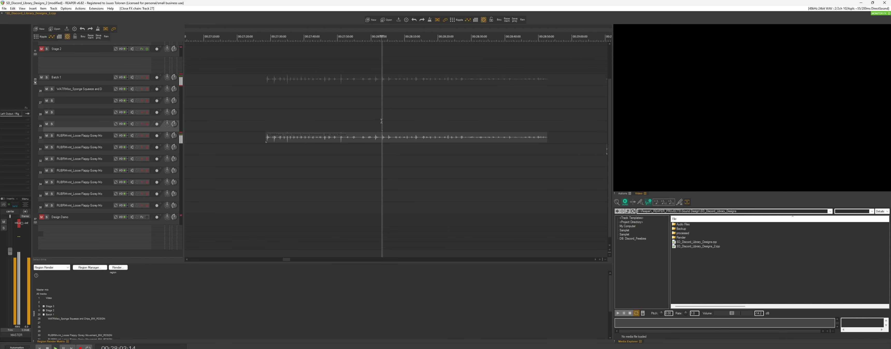
pyautogui.click(351, 126)
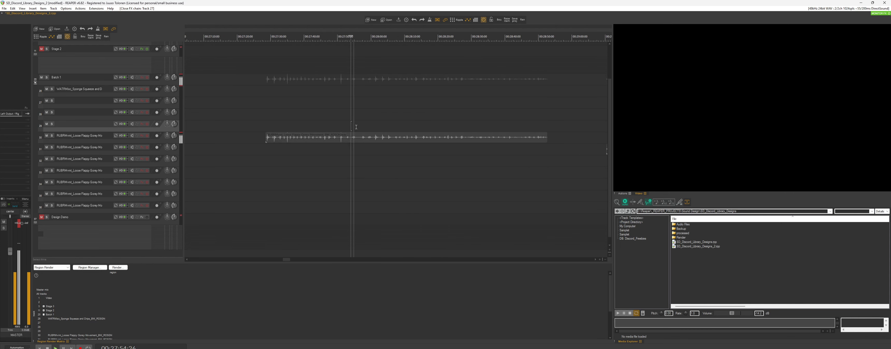
pyautogui.click(334, 128)
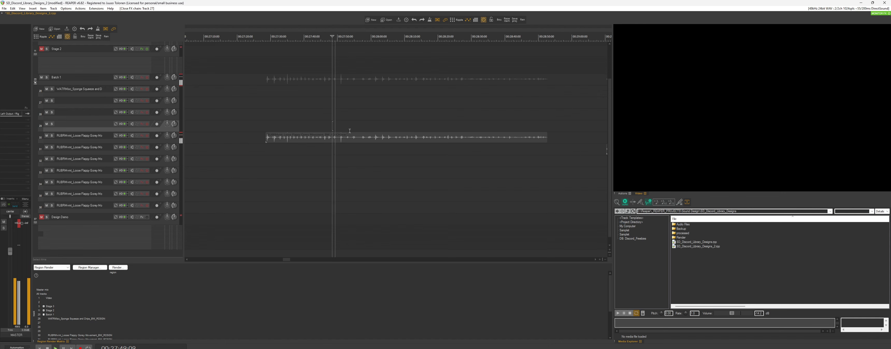
# Step: Audition the opening of the Loose Flappy Gorey Movement clip and stop playback
pyautogui.scroll(-2, 374, 138)
pyautogui.click(364, 139)
pyautogui.scroll(3, 381, 142)
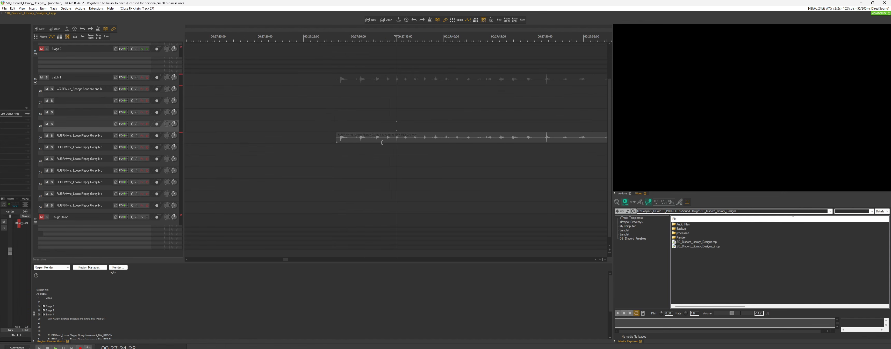
pyautogui.click(394, 126)
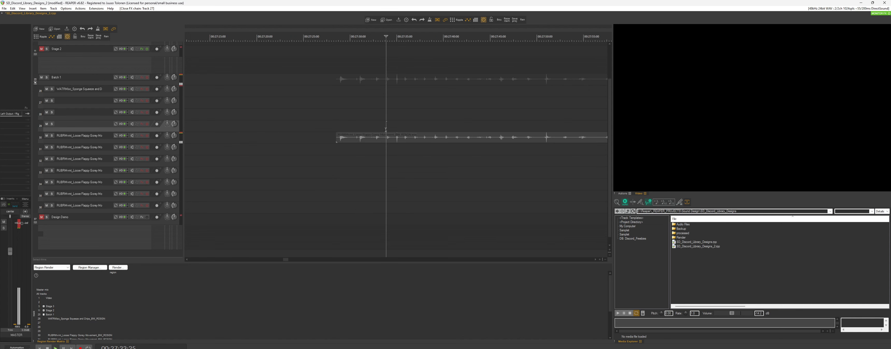
pyautogui.scroll(-2, 427, 143)
pyautogui.press('space')
pyautogui.scroll(-2, 483, 164)
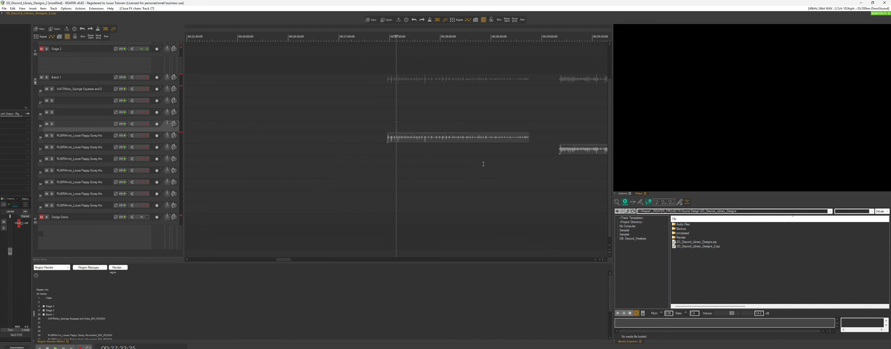
# Step: Play the second Batch 1 clip, Hard Squeeze Crackle and Gorey, from around its middle and from an earlier point
pyautogui.scroll(-1, 497, 174)
pyautogui.click(526, 140)
pyautogui.scroll(3, 504, 141)
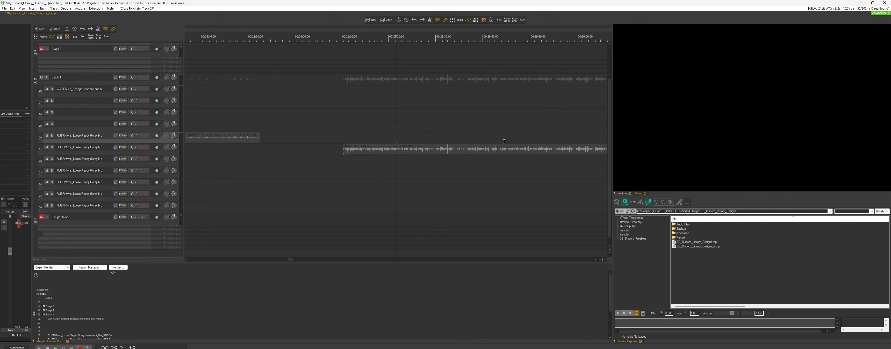
pyautogui.scroll(-5, 401, 138)
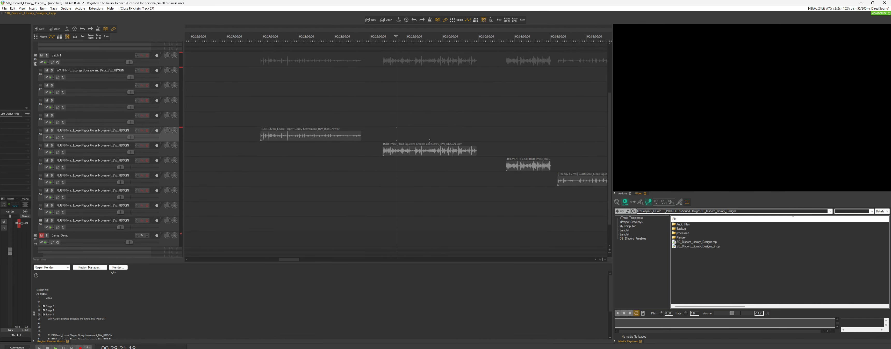
pyautogui.scroll(-2, 429, 141)
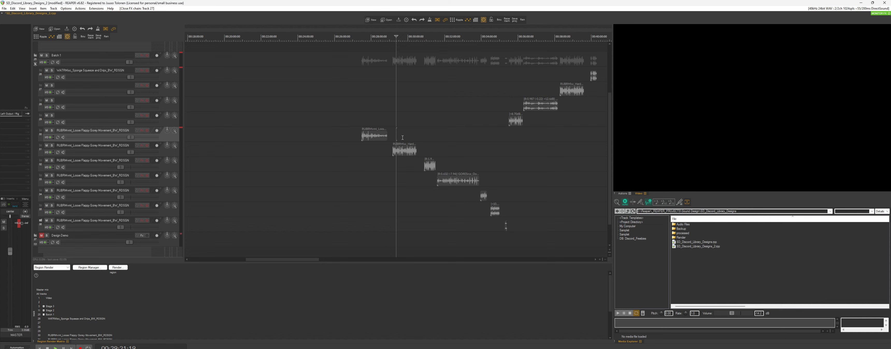
pyautogui.scroll(3, 402, 138)
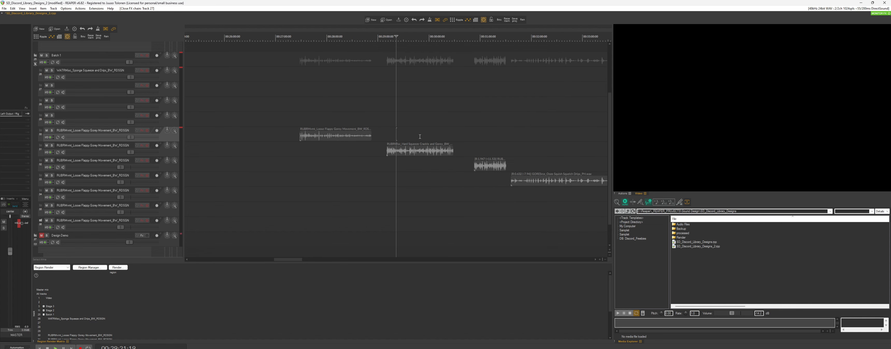
pyautogui.click(423, 134)
pyautogui.scroll(3, 422, 135)
pyautogui.press('space')
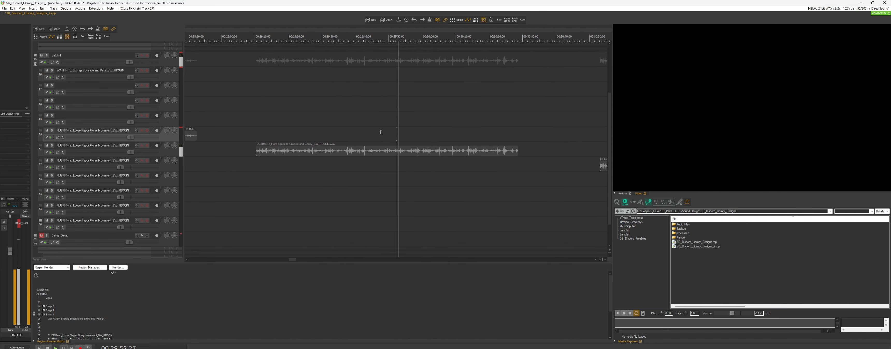
pyautogui.click(353, 131)
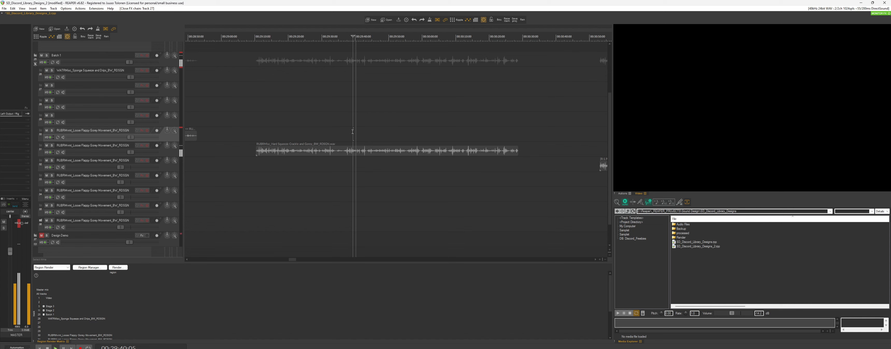
pyautogui.press('space')
# Step: Replay the second Batch 1 clip from points near its beginning
pyautogui.click(301, 135)
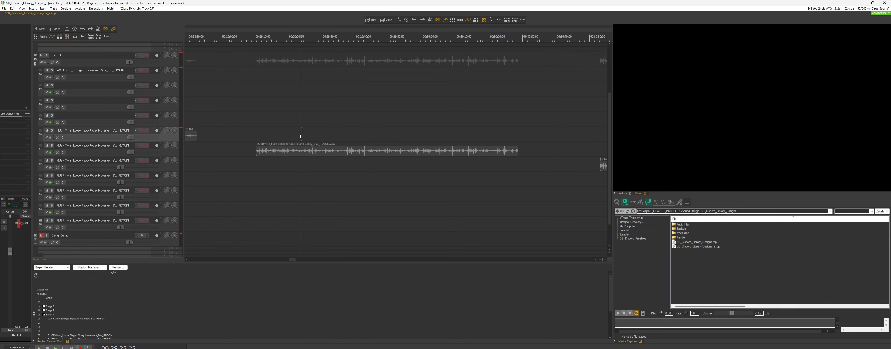
pyautogui.press('space')
pyautogui.scroll(2, 329, 142)
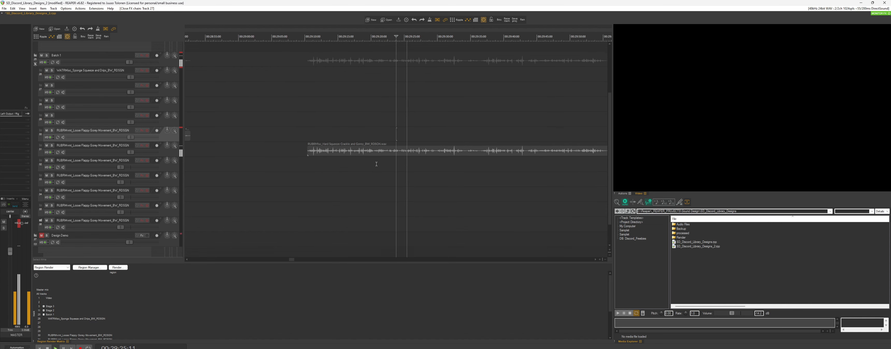
pyautogui.scroll(-2, 385, 152)
pyautogui.click(385, 150)
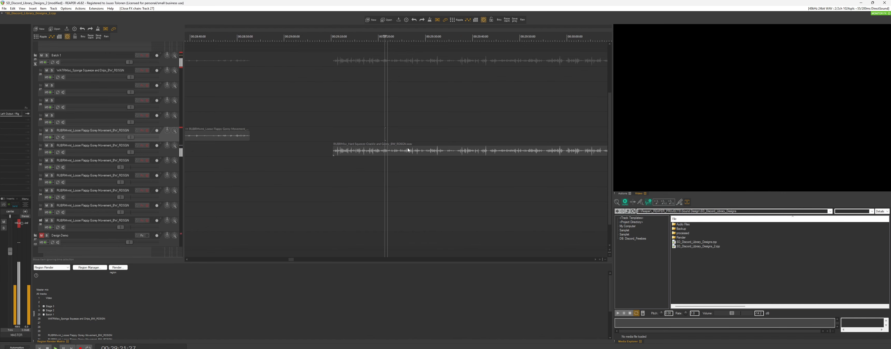
pyautogui.scroll(-3, 407, 148)
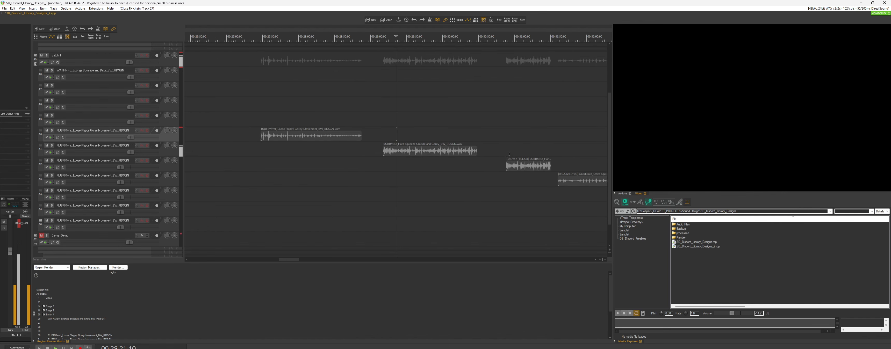
# Step: Play the third Batch 1 clip, the second Hard Squeeze Crackle and Gorey item, from near its start
pyautogui.click(506, 170)
pyautogui.scroll(2, 509, 153)
pyautogui.scroll(1, 508, 154)
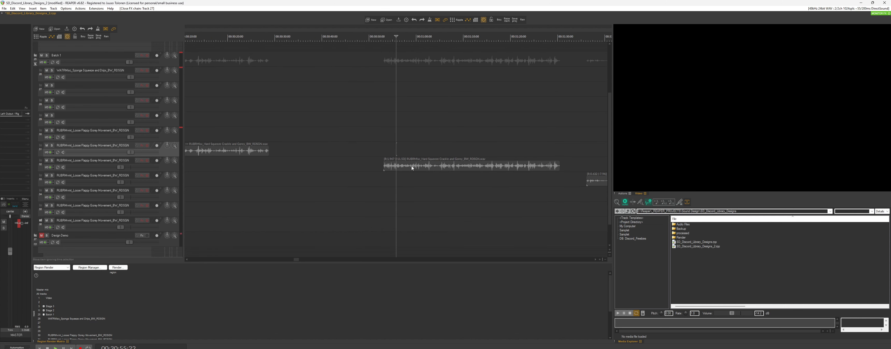
pyautogui.moveTo(411, 165); pyautogui.dragTo(400, 167)
pyautogui.scroll(-1, 364, 155)
pyautogui.click(396, 149)
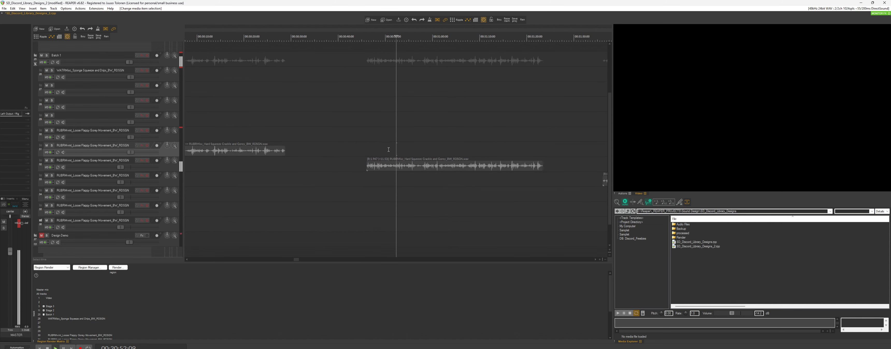
# Step: Stop the current playback and play the fourth Batch 1 clip, the long Squish Squelch Drips recording, from near its start
pyautogui.press('space')
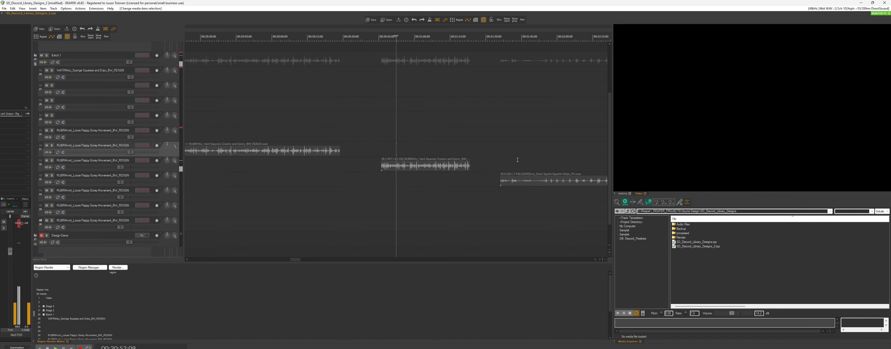
pyautogui.click(517, 161)
pyautogui.scroll(4, 517, 161)
pyautogui.press('space')
pyautogui.scroll(-2, 477, 164)
pyautogui.scroll(1, 474, 165)
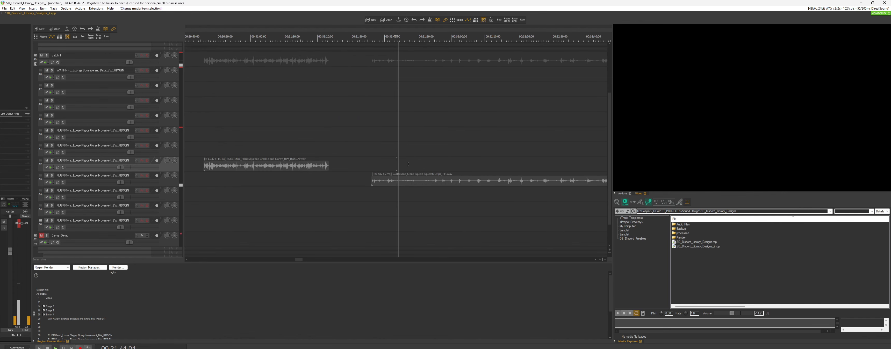
pyautogui.scroll(1, 407, 164)
pyautogui.scroll(-1, 406, 164)
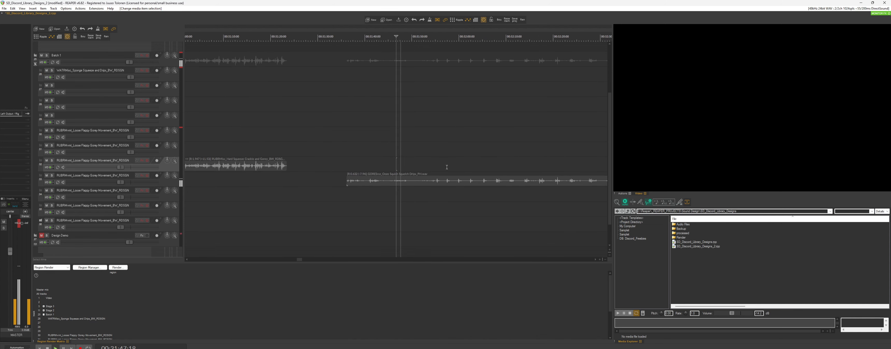
# Step: Play the fourth Batch 1 clip from two points further into the recording
pyautogui.press('space')
pyautogui.click(432, 168)
pyautogui.scroll(1, 432, 170)
pyautogui.press('space')
pyautogui.scroll(-1, 429, 169)
pyautogui.click(413, 172)
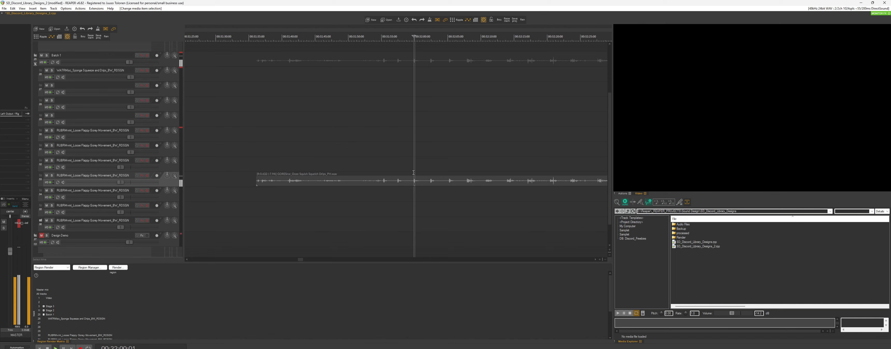
pyautogui.scroll(-4, 436, 176)
pyautogui.scroll(-2, 469, 179)
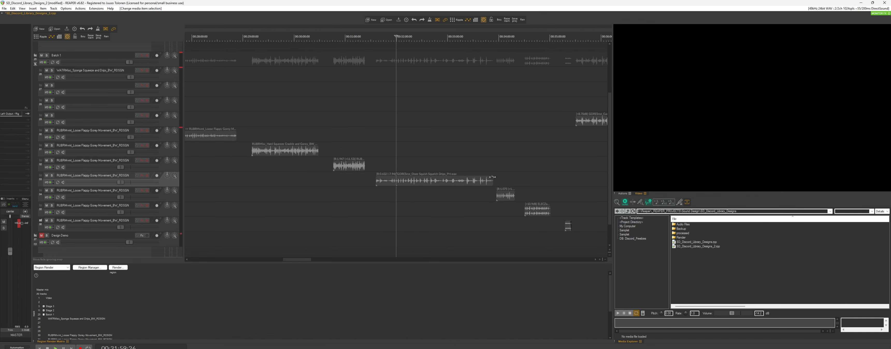
# Step: Play the fifth Batch 1 clip, the short Squish Squelch Drips recording, from near its start and stop playback
pyautogui.click(498, 185)
pyautogui.scroll(6, 497, 187)
pyautogui.press('space')
pyautogui.scroll(-2, 428, 197)
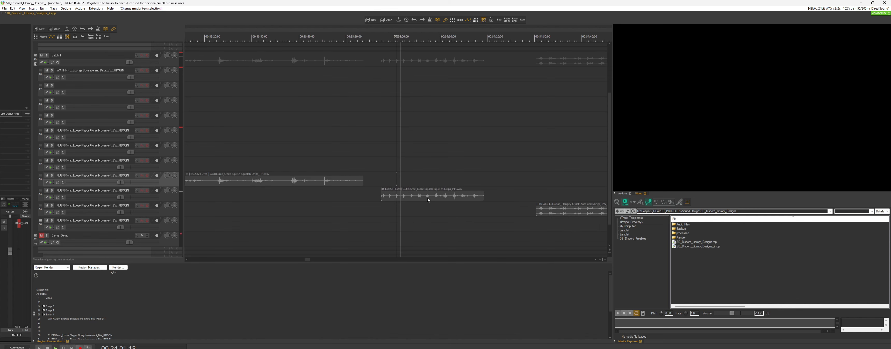
pyautogui.press('space')
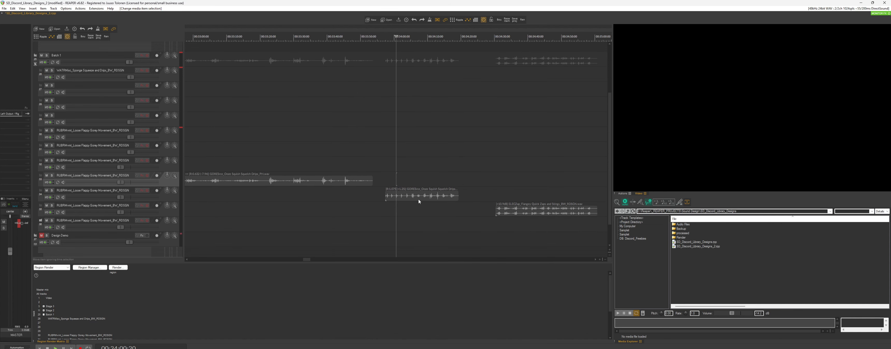
# Step: Replay the later part of the fourth Batch 1 clip and return the play position to the start of the fifth clip
pyautogui.scroll(-2, 349, 190)
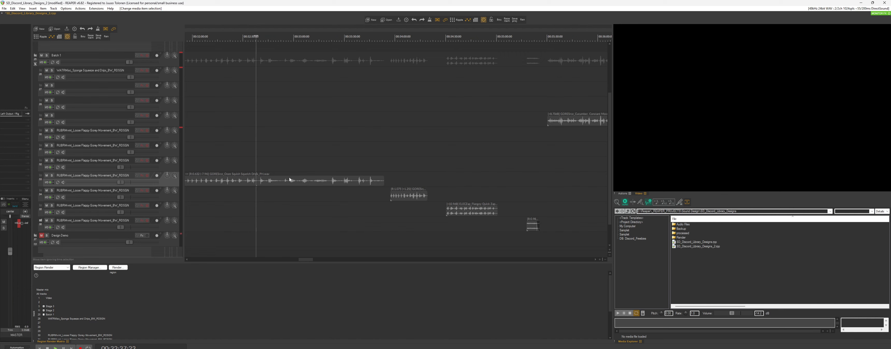
pyautogui.click(291, 165)
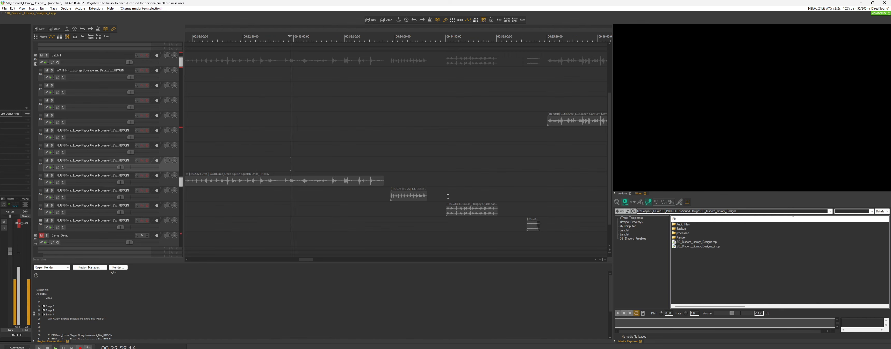
pyautogui.scroll(-2, 353, 181)
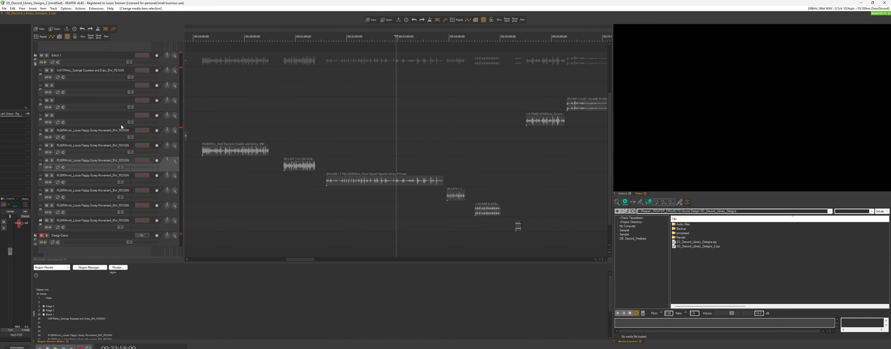
pyautogui.click(450, 176)
pyautogui.scroll(7, 449, 176)
pyautogui.scroll(-3, 436, 199)
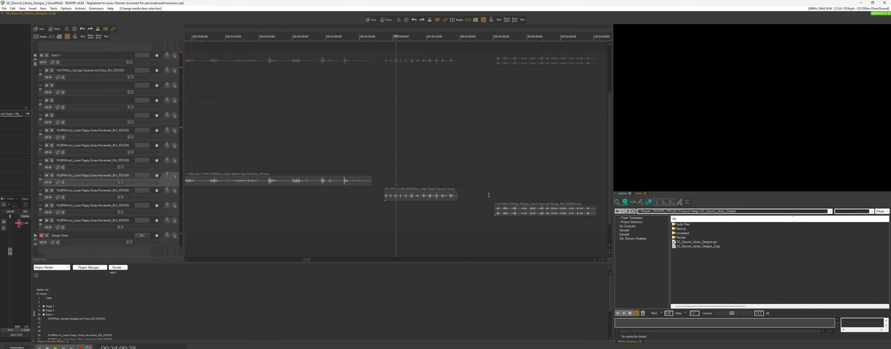
# Step: Play the sixth Batch 1 clip from near its start, replay it from a slightly earlier point and stop playback
pyautogui.click(511, 190)
pyautogui.scroll(1, 513, 190)
pyautogui.scroll(2, 513, 190)
pyautogui.press('space')
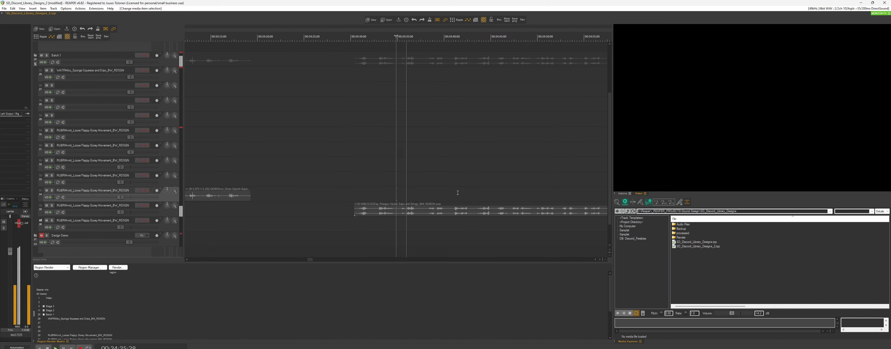
pyautogui.press('space')
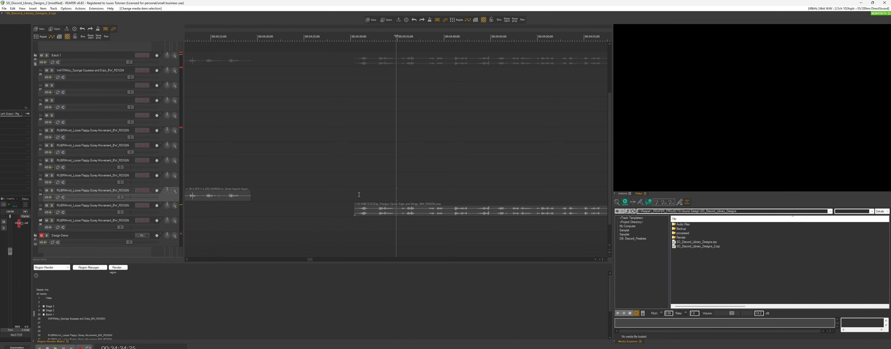
pyautogui.click(378, 196)
pyautogui.press('space')
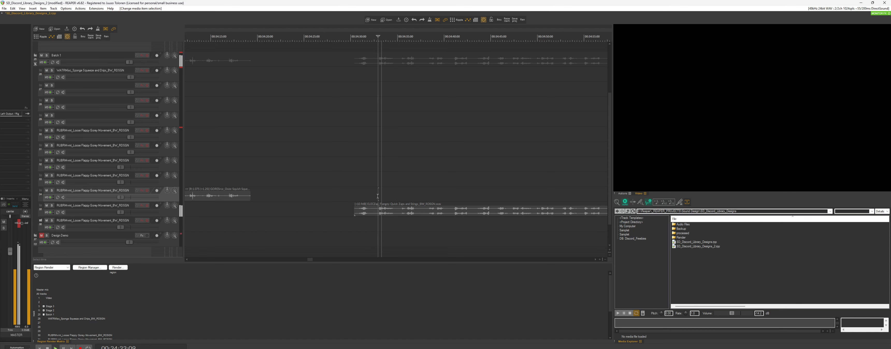
pyautogui.press('space')
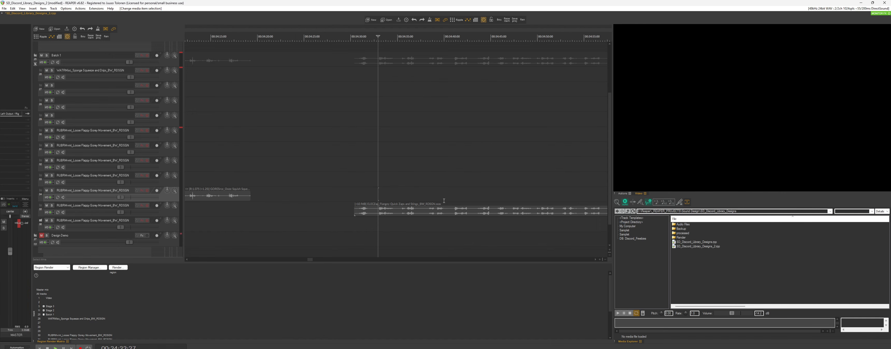
# Step: Briefly play the sixth Batch 1 clip from around its middle
pyautogui.scroll(-2, 444, 201)
pyautogui.click(462, 200)
pyautogui.scroll(4, 462, 200)
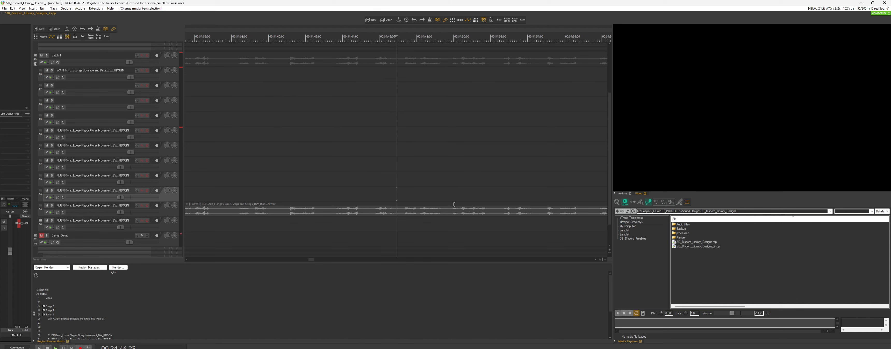
pyautogui.press('space')
pyautogui.press('space')
pyautogui.scroll(-4, 439, 205)
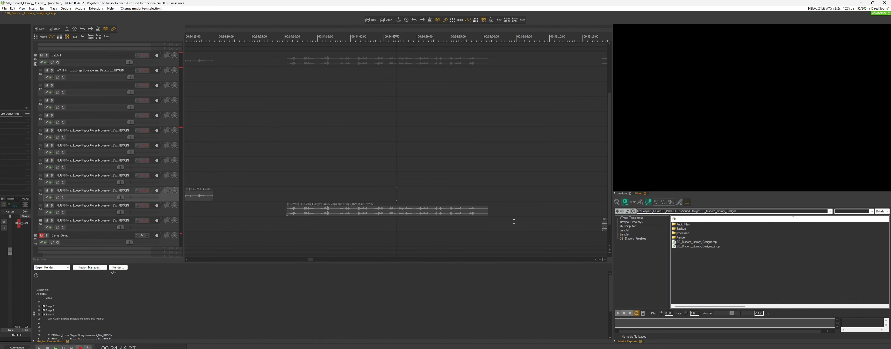
# Step: Audition the short seventh Batch 1 clip with the fade-out from its beginning and stop playback
pyautogui.scroll(-2, 513, 222)
pyautogui.click(499, 210)
pyautogui.scroll(4, 499, 211)
pyautogui.press('space')
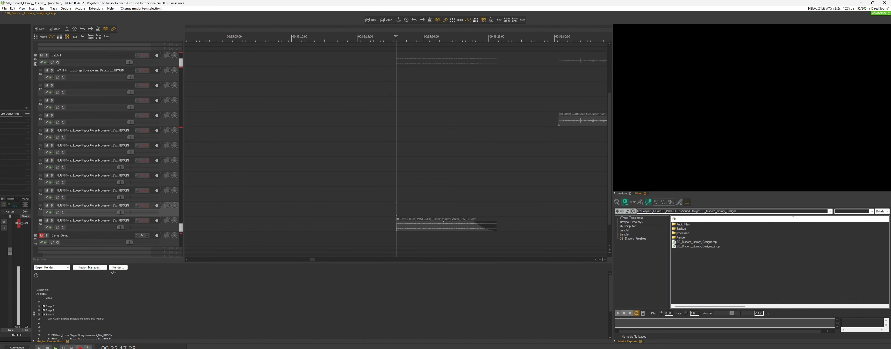
pyautogui.scroll(-2, 426, 231)
pyautogui.scroll(3, 426, 231)
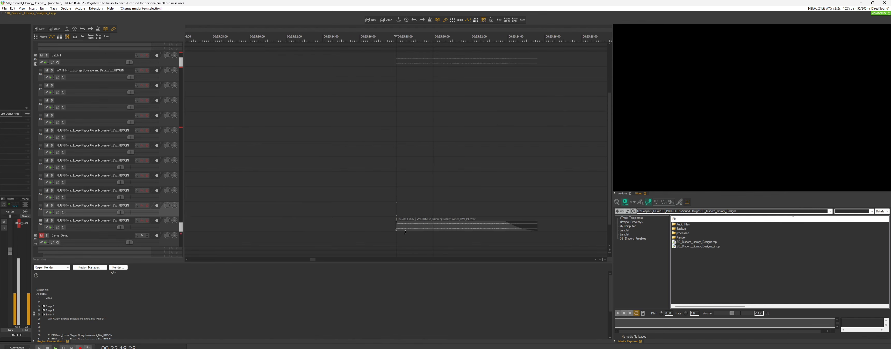
pyautogui.scroll(-4, 475, 139)
pyautogui.press('space')
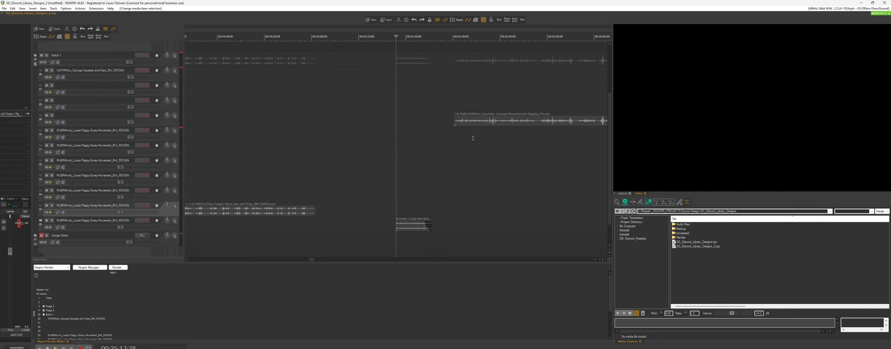
# Step: Play the opening of the eighth Batch 1 clip, the Cucumber movement recording, twice from nearby points
pyautogui.click(475, 139)
pyautogui.scroll(-1, 472, 170)
pyautogui.press('space')
pyautogui.scroll(2, 409, 125)
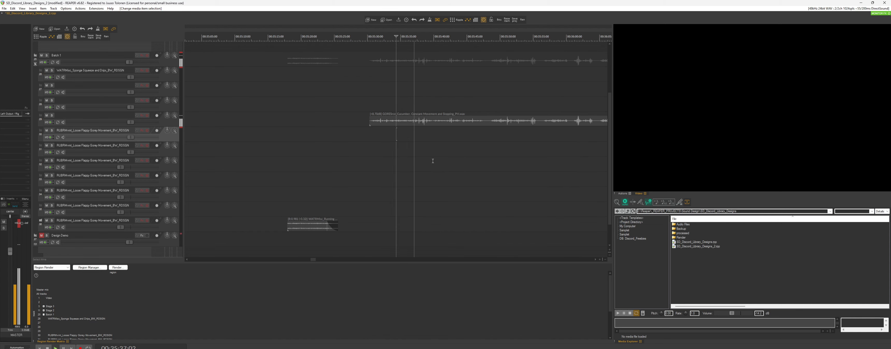
pyautogui.press('space')
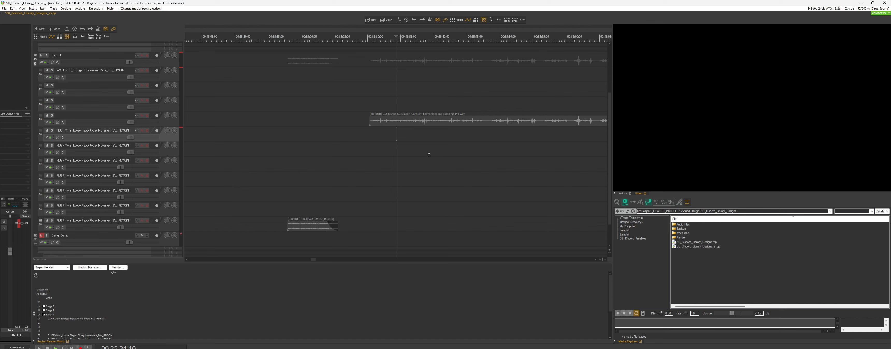
pyautogui.click(396, 100)
pyautogui.press('space')
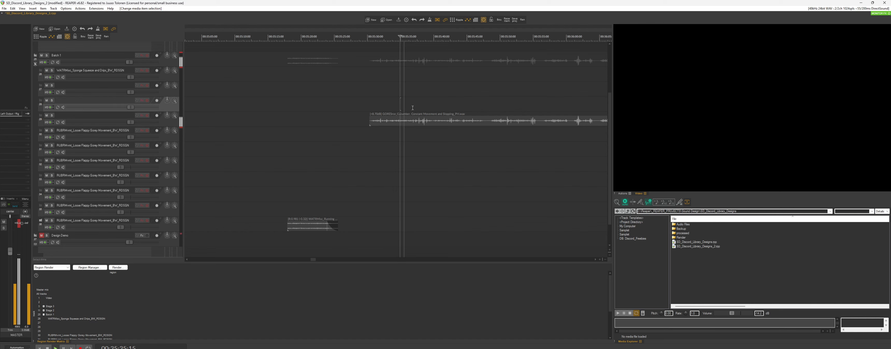
pyautogui.press('space')
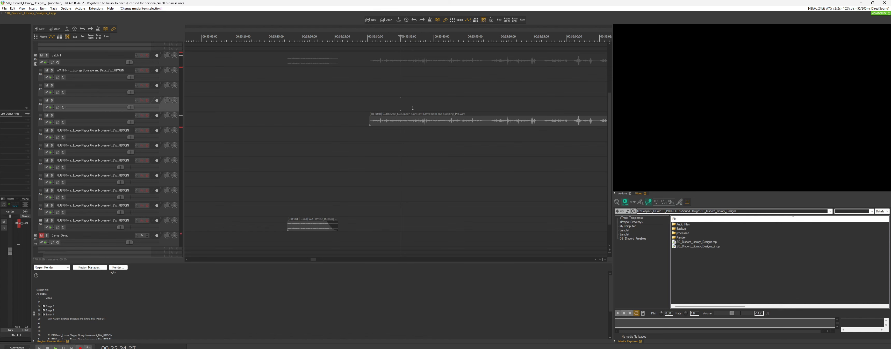
# Step: Play the Cucumber clip from a later point and stop playback
pyautogui.click(492, 104)
pyautogui.press('space')
pyautogui.scroll(-1, 484, 120)
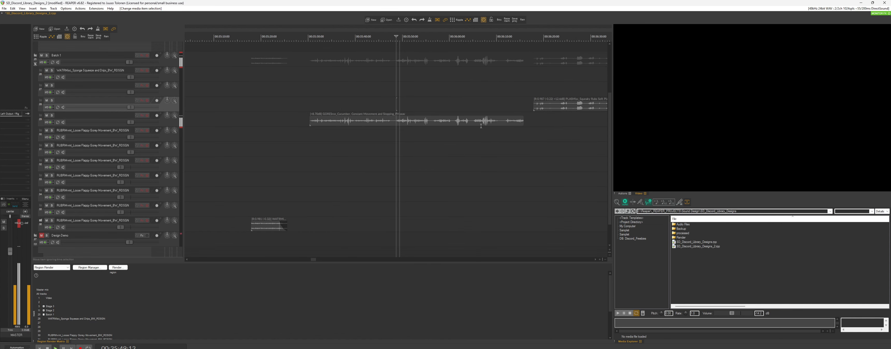
pyautogui.press('space')
# Step: Briefly play the ninth Batch 1 clip, the Squeaky soft plastic recording, from shortly after its start
pyautogui.scroll(-1, 487, 141)
pyautogui.click(494, 85)
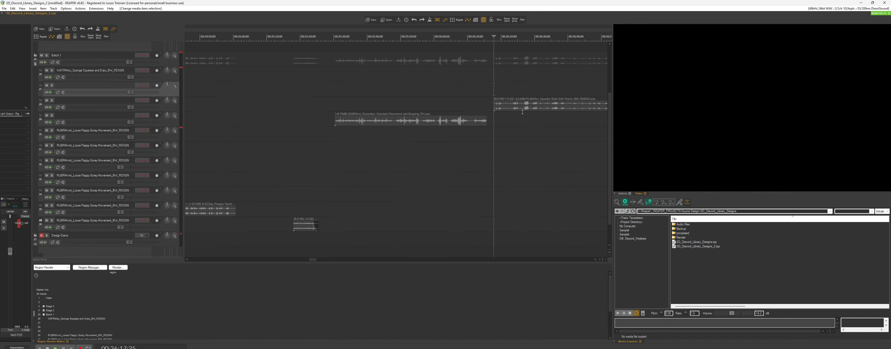
pyautogui.scroll(-1, 483, 114)
pyautogui.click(410, 89)
pyautogui.scroll(2, 436, 151)
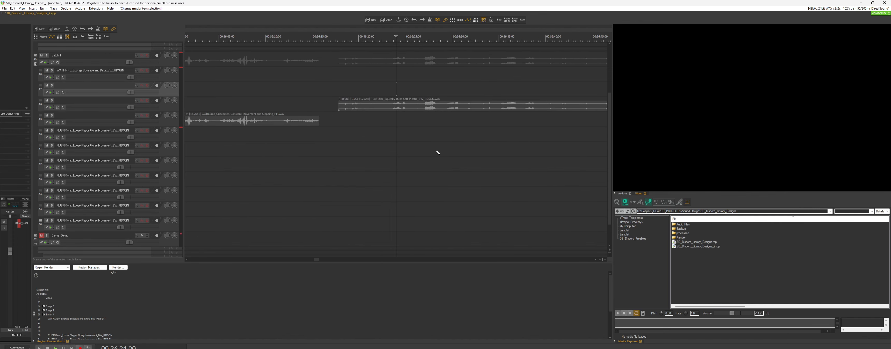
pyautogui.scroll(3, 437, 151)
pyautogui.scroll(-1, 436, 151)
pyautogui.press('space')
pyautogui.scroll(1, 436, 151)
pyautogui.press('space')
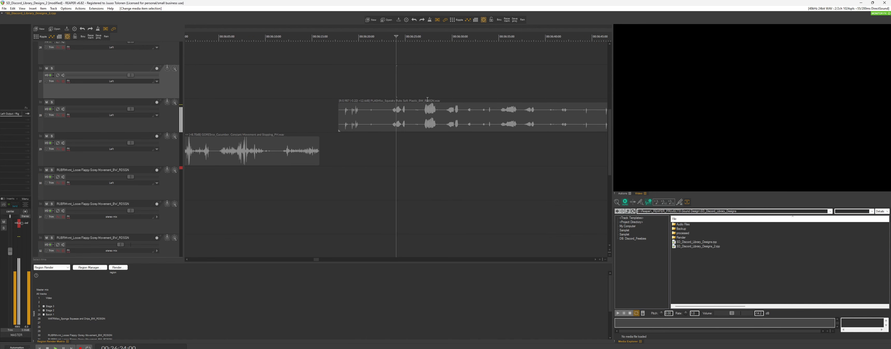
# Step: Play the Squeaky soft plastic clip from its first loud burst and stop playback
pyautogui.click(428, 114)
pyautogui.scroll(-1, 426, 114)
pyautogui.press('space')
pyautogui.press('space')
pyautogui.scroll(-1, 424, 135)
pyautogui.scroll(-2, 444, 147)
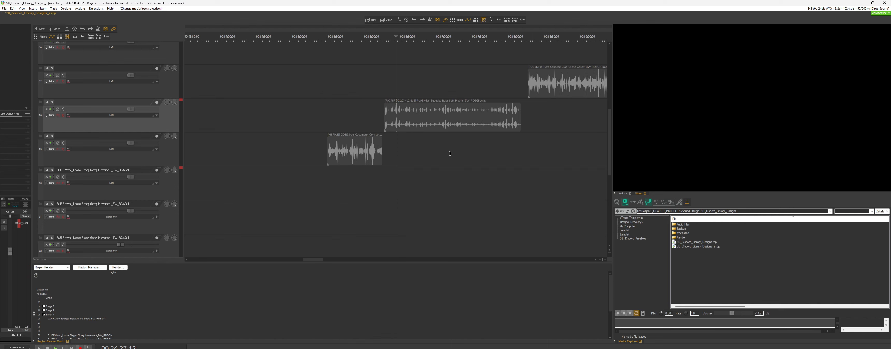
# Step: Play the Squeaky soft plastic clip from the dense section in its final third and stop playback
pyautogui.click(491, 94)
pyautogui.scroll(4, 491, 94)
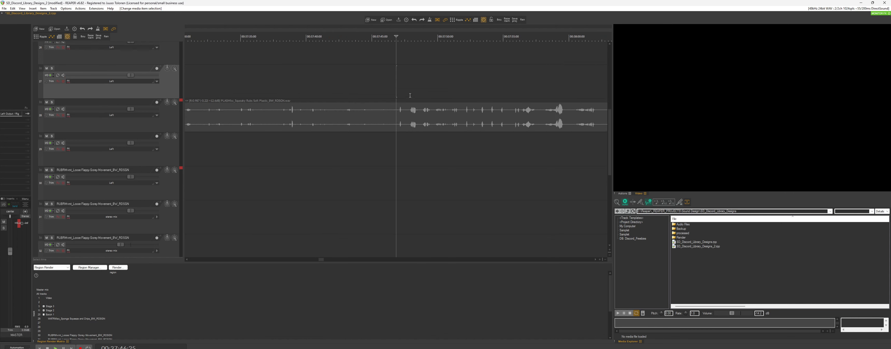
pyautogui.press('space')
pyautogui.scroll(-3, 422, 100)
pyautogui.press('space')
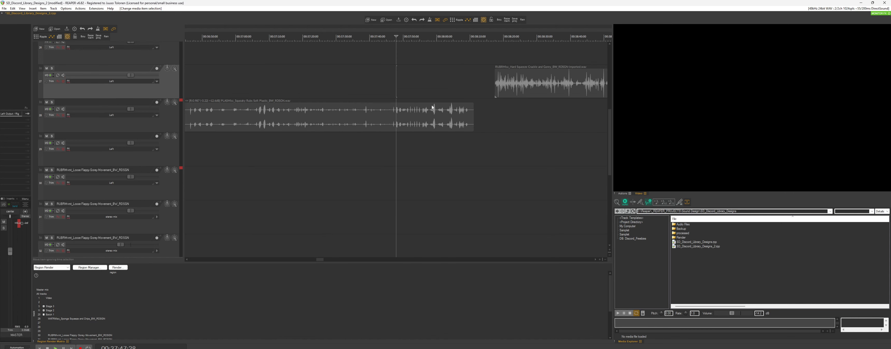
# Step: Play the tenth Batch 1 clip, the Hard Squeeze Crackle and Gorey item after the Squeaky plastic recording, from its beginning
pyautogui.click(489, 105)
pyautogui.press('space')
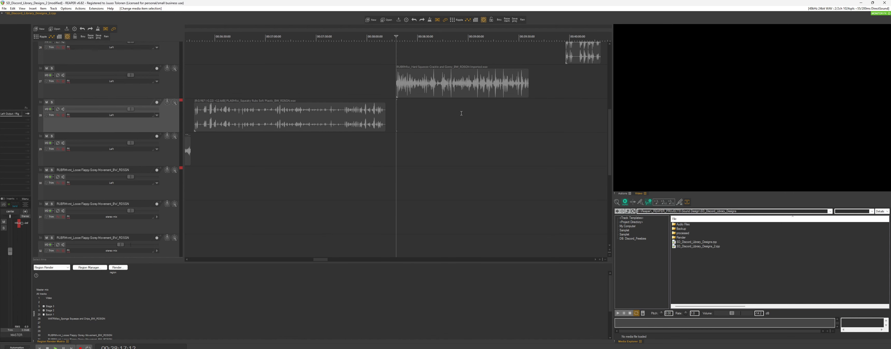
pyautogui.scroll(2, 460, 113)
pyautogui.scroll(-3, 460, 113)
pyautogui.scroll(3, 467, 123)
pyautogui.scroll(2, 469, 127)
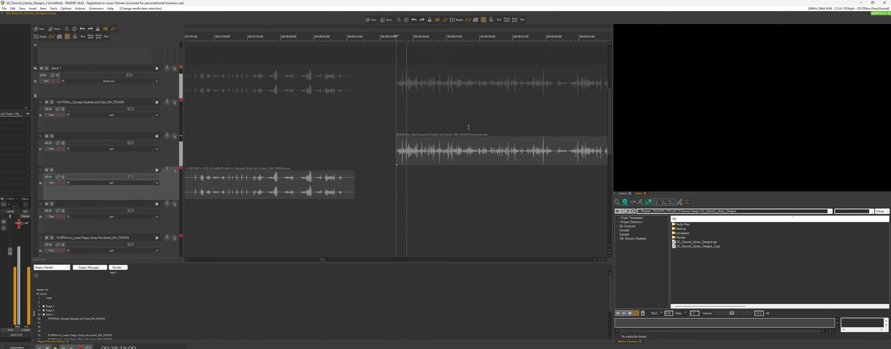
pyautogui.scroll(-3, 469, 127)
pyautogui.scroll(-2, 357, 169)
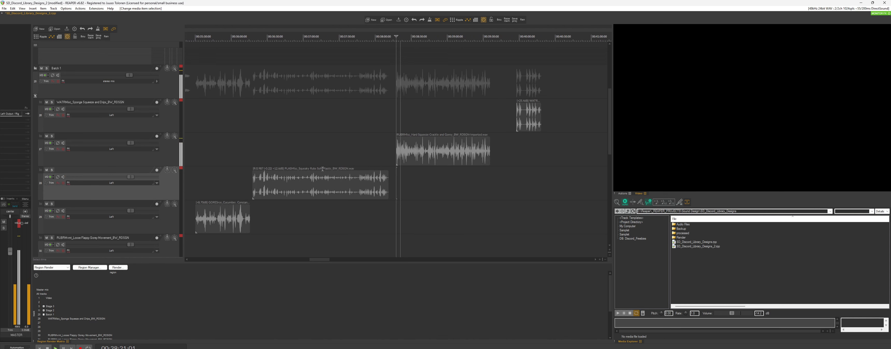
pyautogui.scroll(3, 387, 165)
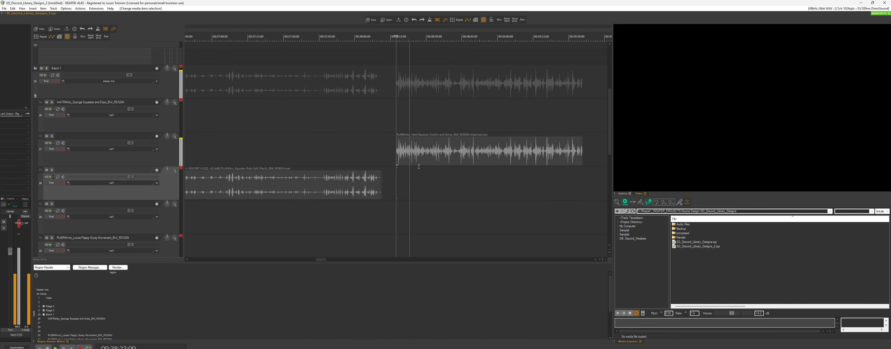
# Step: Stop playback of the Hard Squeeze Crackle and Gorey clip and place the edit cursor just past its middle
pyautogui.scroll(-1, 420, 166)
pyautogui.press('space')
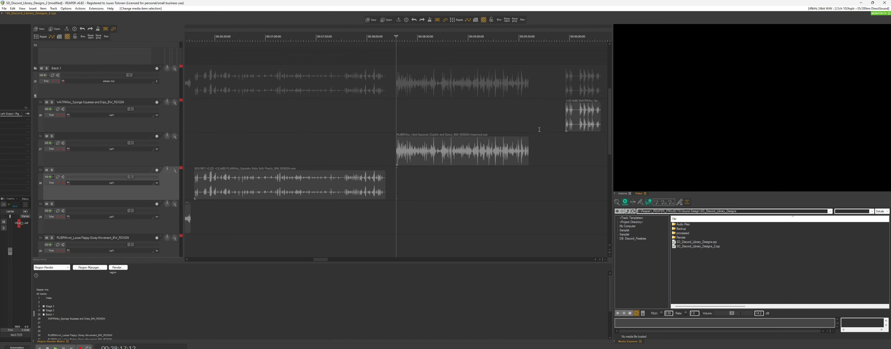
pyautogui.scroll(-2, 511, 141)
pyautogui.click(448, 130)
pyautogui.scroll(3, 447, 130)
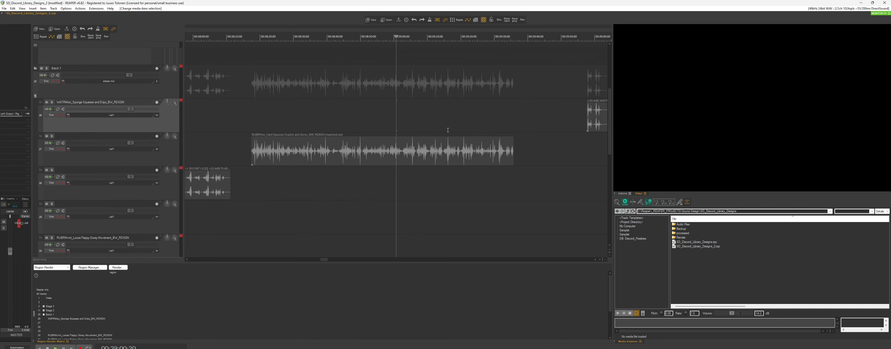
pyautogui.scroll(-2, 447, 130)
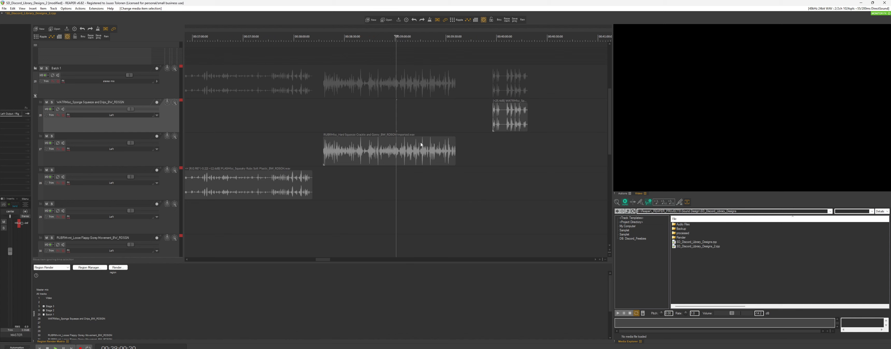
# Step: Set the time selection to the Sponge Squeeze and Drips clip and play it from its start and from the burst near its middle
pyautogui.doubleClick(514, 117)
pyautogui.scroll(5, 508, 118)
pyautogui.press('space')
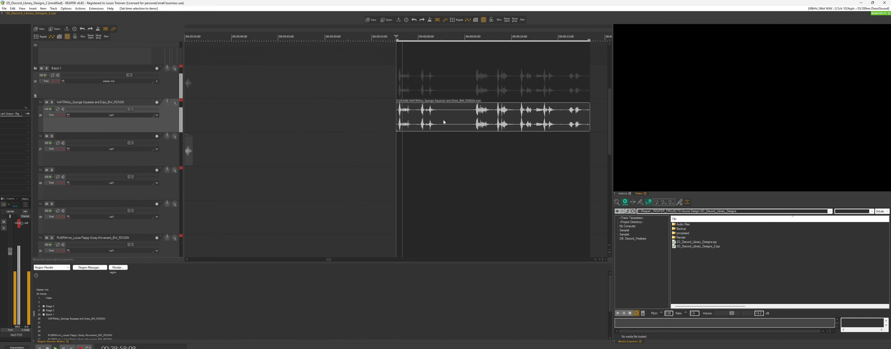
pyautogui.click(473, 119)
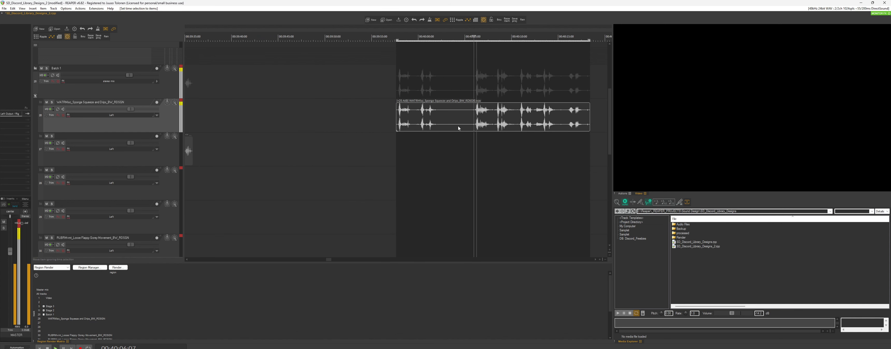
pyautogui.press('space')
pyautogui.scroll(-1, 458, 127)
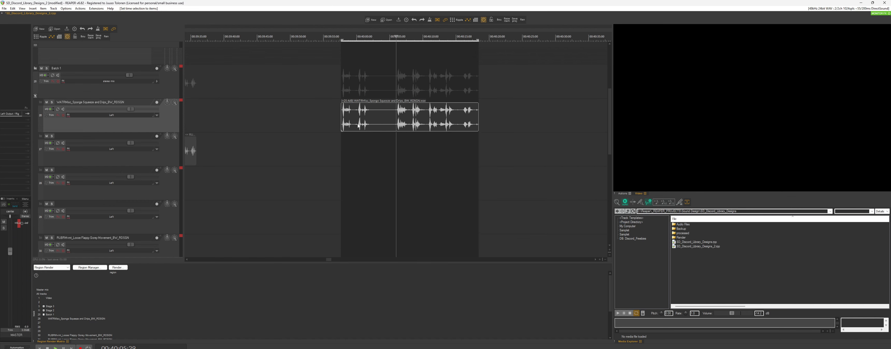
# Step: Marquee-select the staggered Batch 1 source clips and enable the effects on all Batch 1 source tracks
pyautogui.scroll(-1, 389, 157)
pyautogui.scroll(-5, 362, 146)
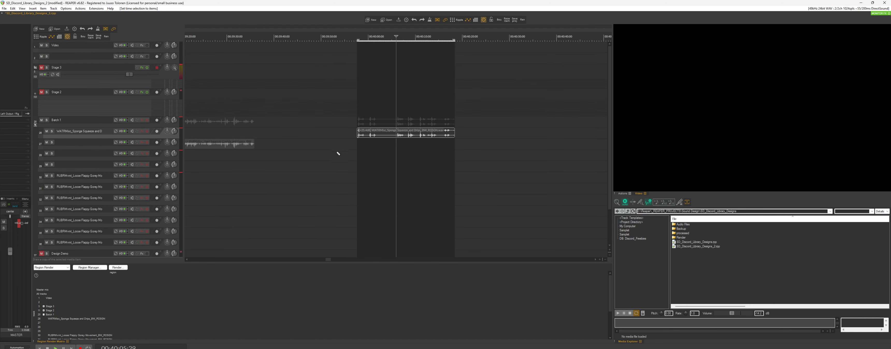
pyautogui.scroll(-8, 311, 157)
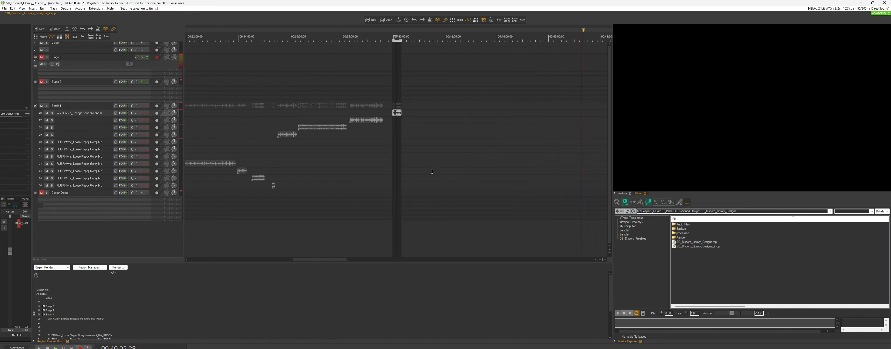
pyautogui.moveTo(422, 185); pyautogui.dragTo(361, 106)
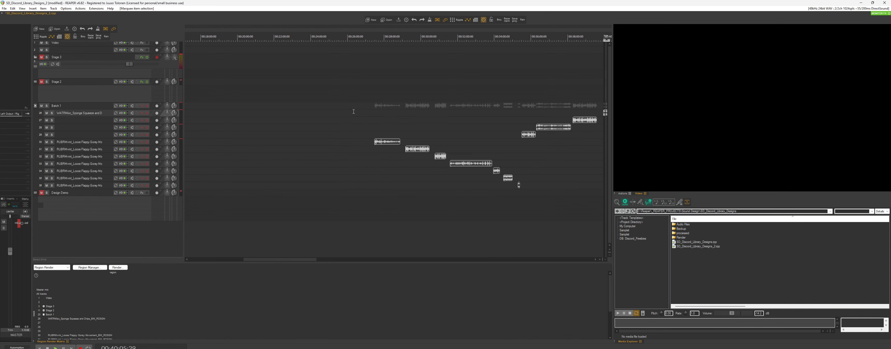
pyautogui.scroll(-2, 354, 112)
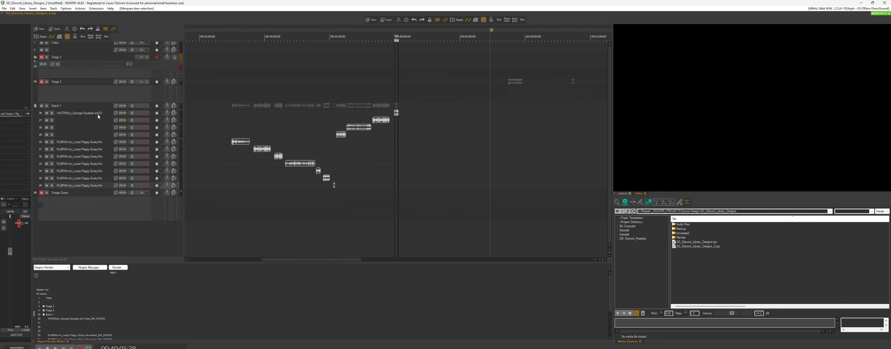
pyautogui.click(148, 114)
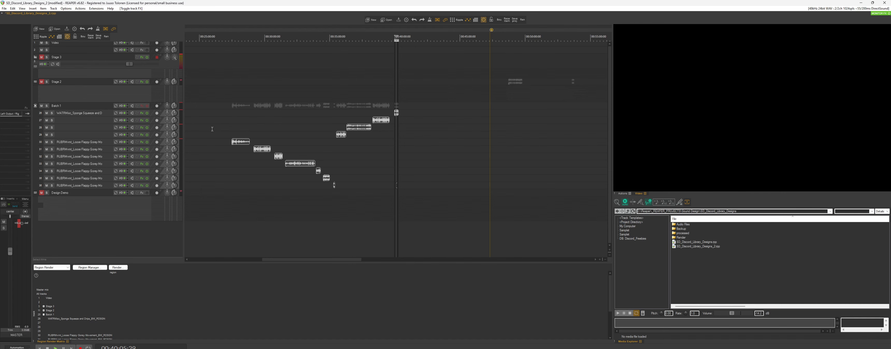
pyautogui.moveTo(273, 260); pyautogui.dragTo(259, 258)
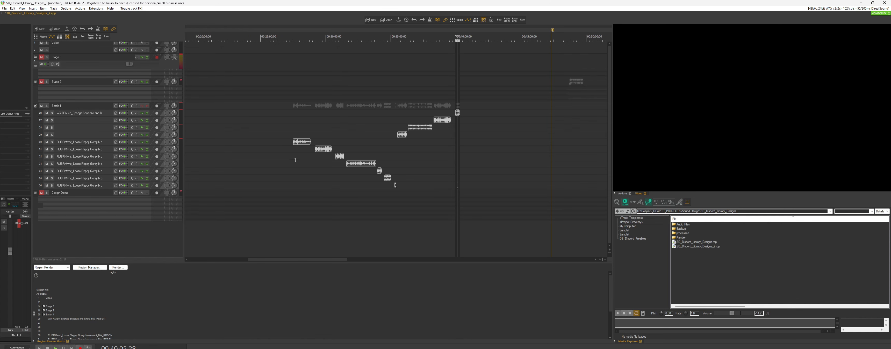
# Step: Locate the first Batch 1 clip, Loose Floppy Gorey Movement, and place the edit cursor at its start
pyautogui.click(297, 129)
pyautogui.scroll(3, 366, 182)
pyautogui.scroll(2, 377, 186)
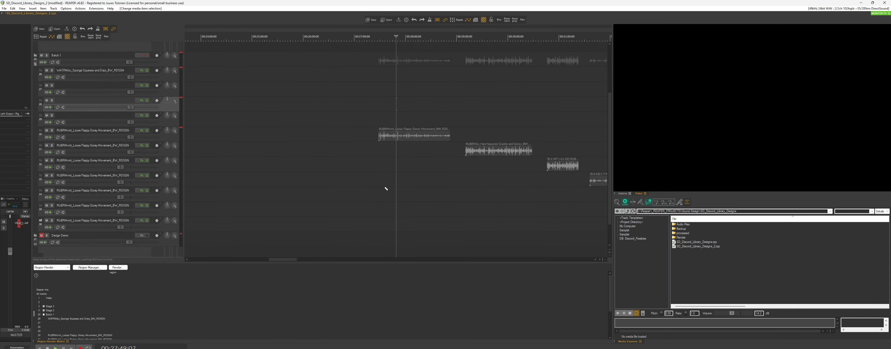
pyautogui.scroll(5, 414, 183)
pyautogui.scroll(-5, 404, 176)
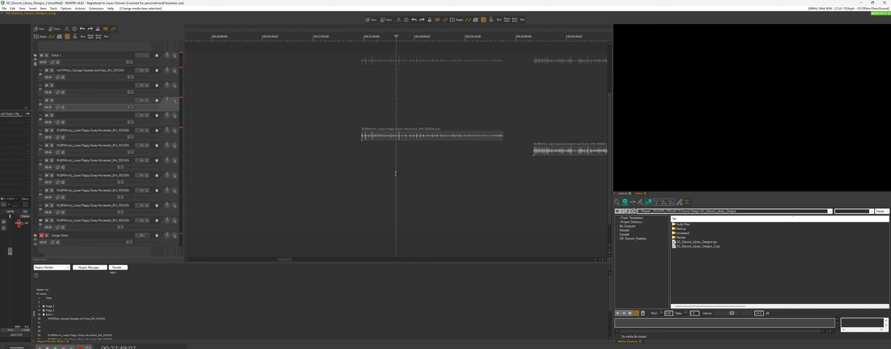
pyautogui.click(363, 121)
pyautogui.scroll(3, 371, 123)
pyautogui.scroll(-5, 422, 137)
pyautogui.scroll(-5, 426, 137)
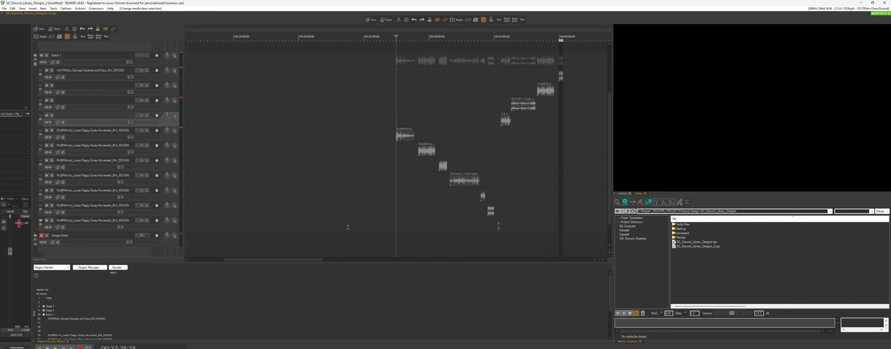
# Step: Look over the whole Batch 1 clip arrangement beside the Stage 2 items and return to the first clip
pyautogui.moveTo(306, 259); pyautogui.dragTo(321, 260)
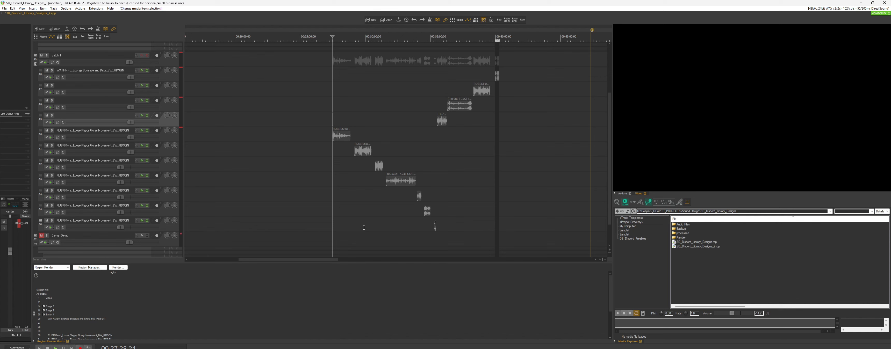
pyautogui.scroll(-2, 374, 175)
pyautogui.scroll(-2, 374, 174)
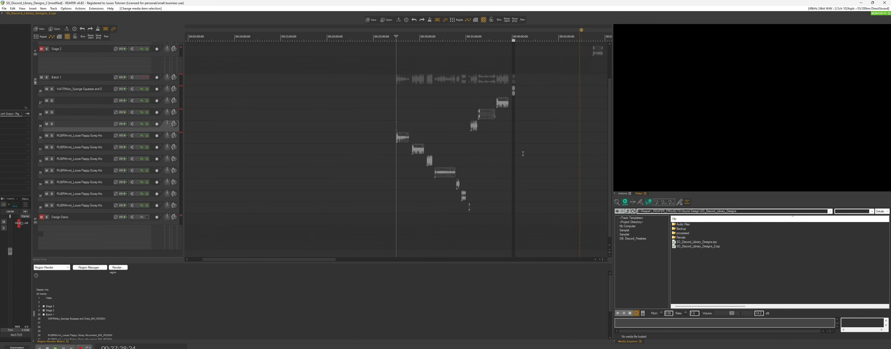
pyautogui.scroll(-2, 485, 103)
pyautogui.scroll(-2, 539, 126)
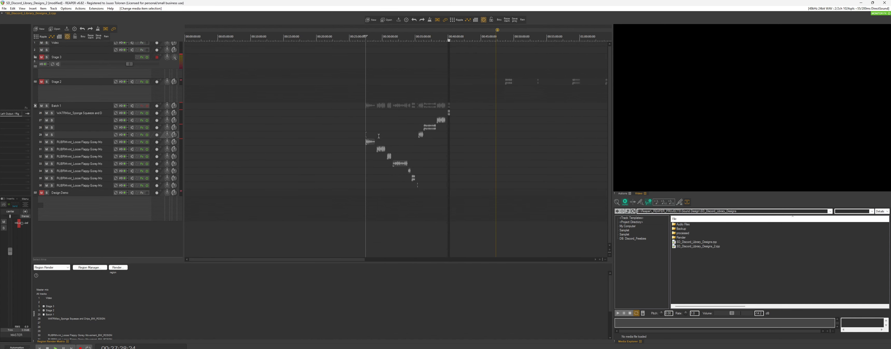
pyautogui.scroll(8, 379, 136)
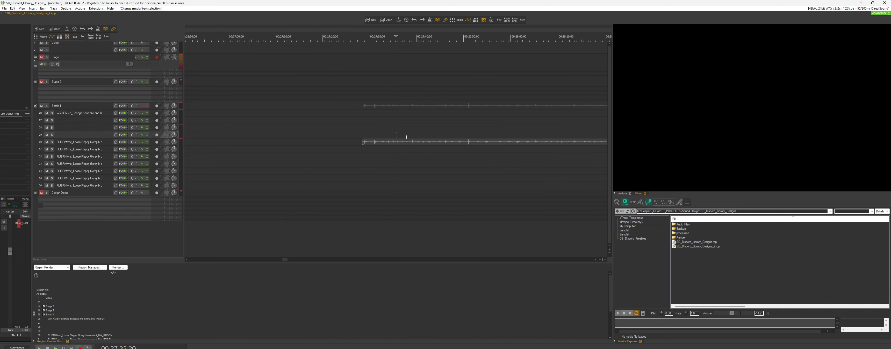
# Step: Open the effects chain of track 29 and place its window below the first Batch 1 clip
pyautogui.click(141, 135)
pyautogui.moveTo(98, 18); pyautogui.dragTo(322, 162)
pyautogui.scroll(2, 377, 120)
# Step: Examine the opening bursts of the first Loose Floppy Gorey Movement clip, placing the edit cursor around its start
pyautogui.click(374, 128)
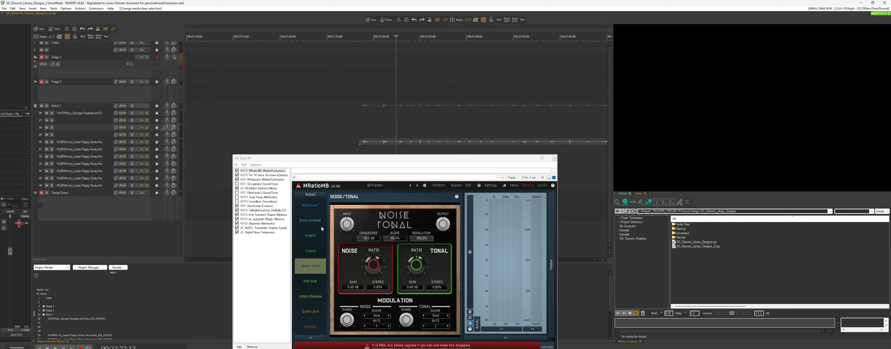
pyautogui.scroll(2, 418, 152)
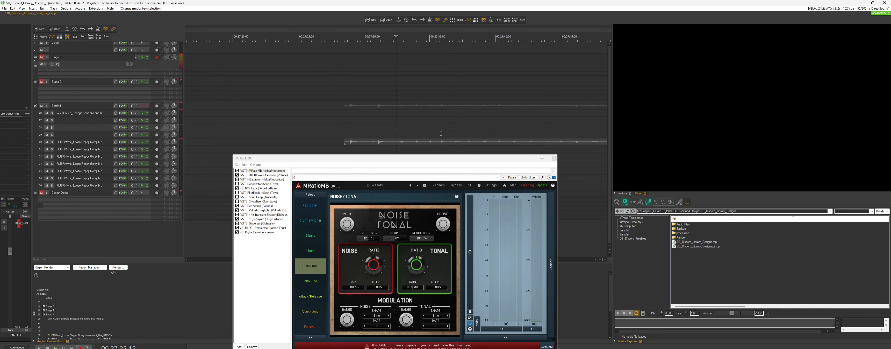
pyautogui.click(401, 133)
pyautogui.scroll(2, 401, 133)
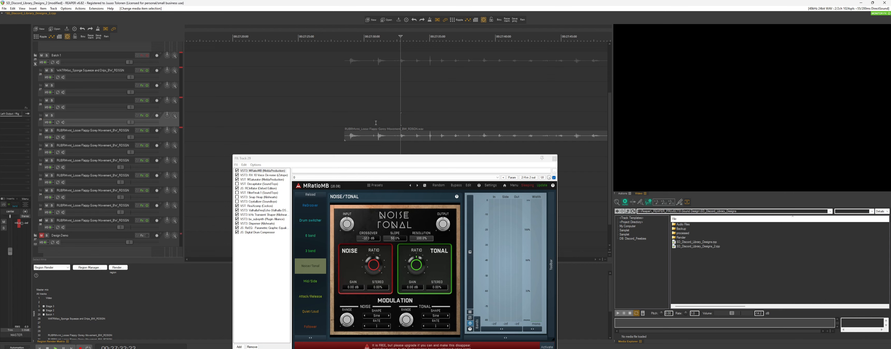
pyautogui.click(346, 120)
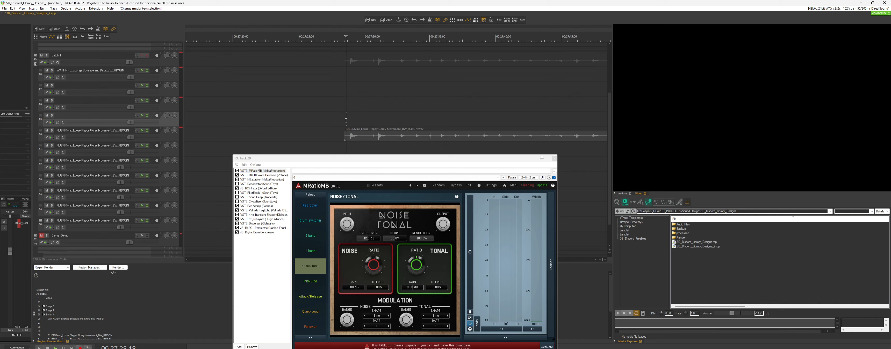
pyautogui.scroll(2, 367, 128)
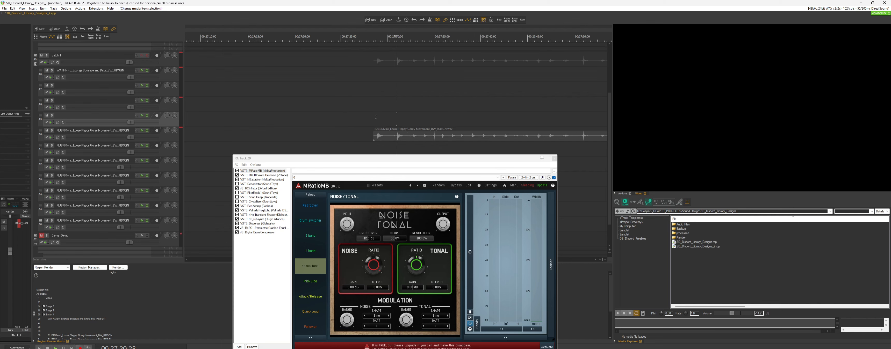
pyautogui.scroll(3, 376, 119)
pyautogui.scroll(-2, 387, 132)
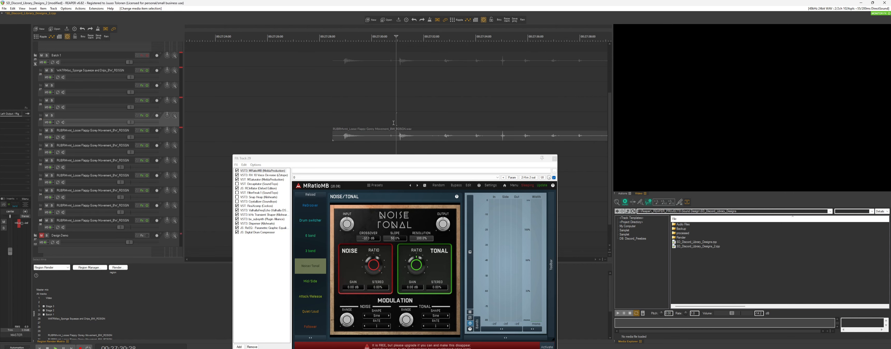
pyautogui.scroll(2, 394, 133)
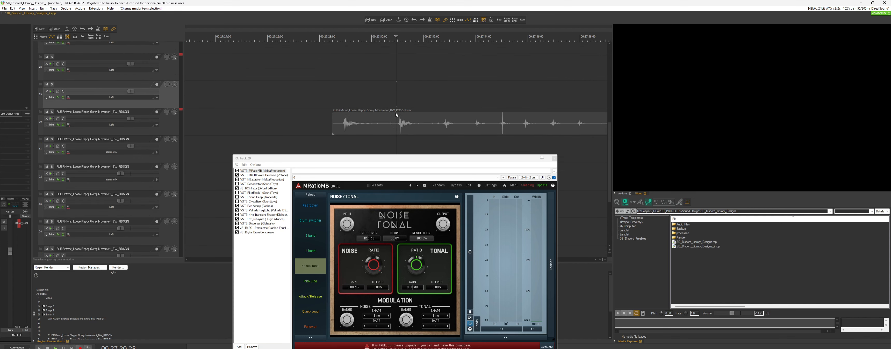
pyautogui.click(338, 102)
pyautogui.scroll(-2, 370, 101)
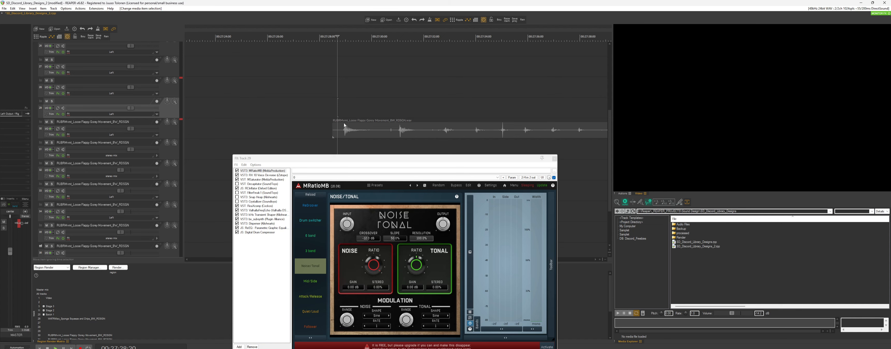
pyautogui.scroll(-3, 428, 135)
# Step: Play the first Loose Floppy Gorey Movement clip from its start, comparing the sound with its track effects bypassed and enabled
pyautogui.doubleClick(429, 133)
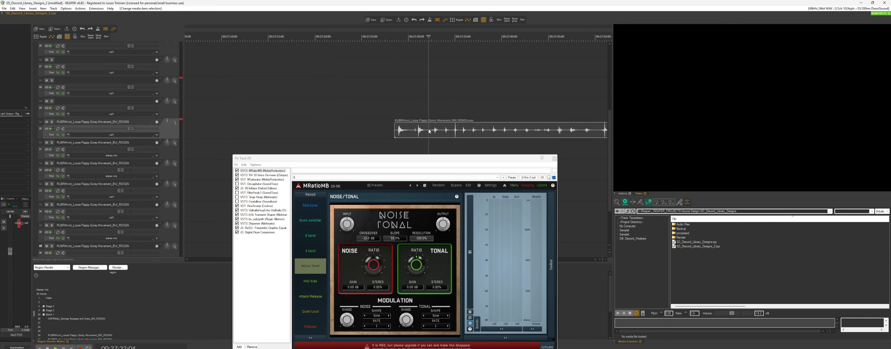
pyautogui.press('space')
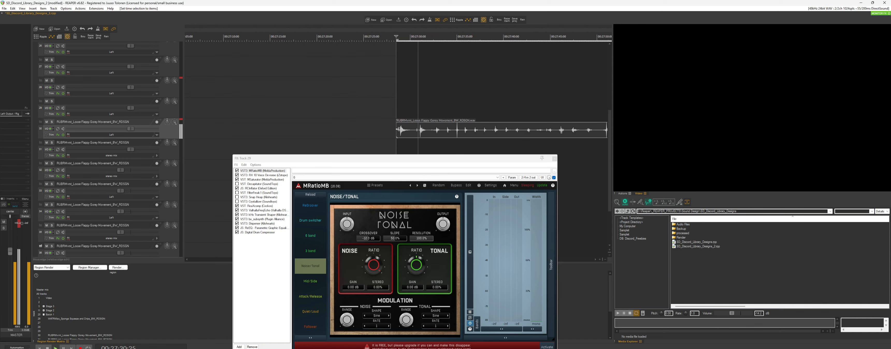
pyautogui.click(398, 117)
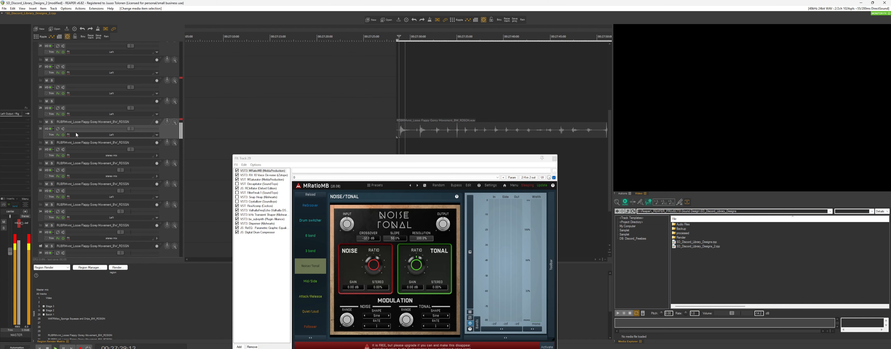
pyautogui.click(64, 135)
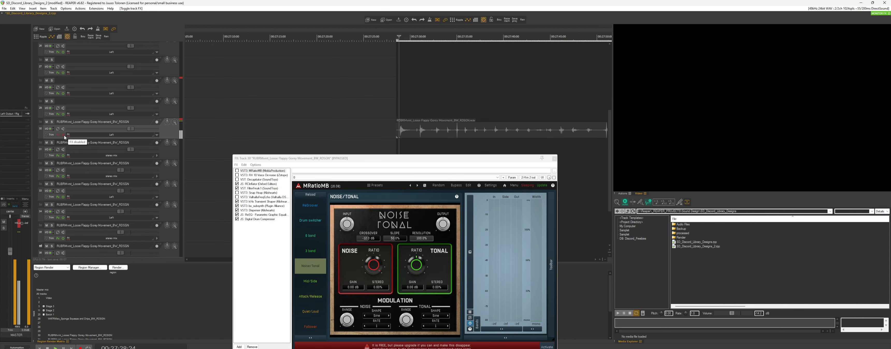
pyautogui.click(64, 135)
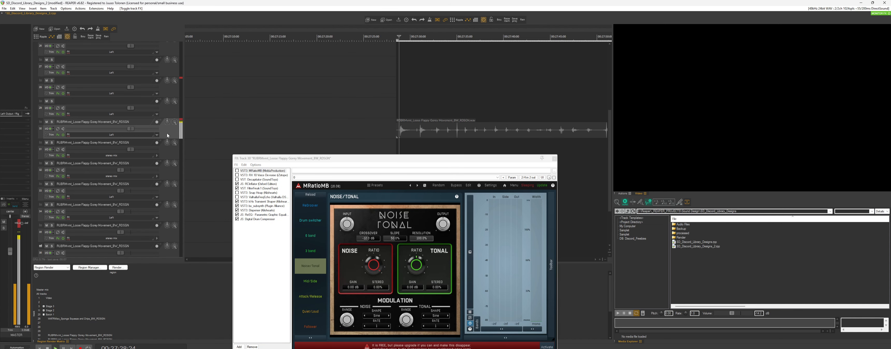
# Step: Show track 30's effects chain over the track list and view its RCInflator and FilterFreak settings
pyautogui.click(58, 135)
pyautogui.click(58, 135)
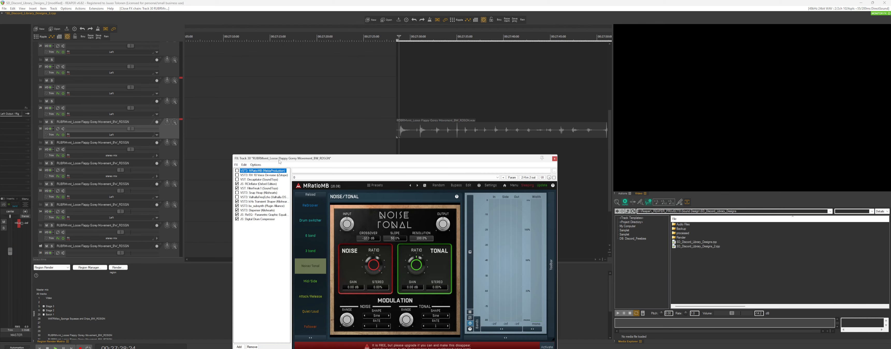
pyautogui.moveTo(283, 158); pyautogui.dragTo(126, 148)
pyautogui.click(101, 173)
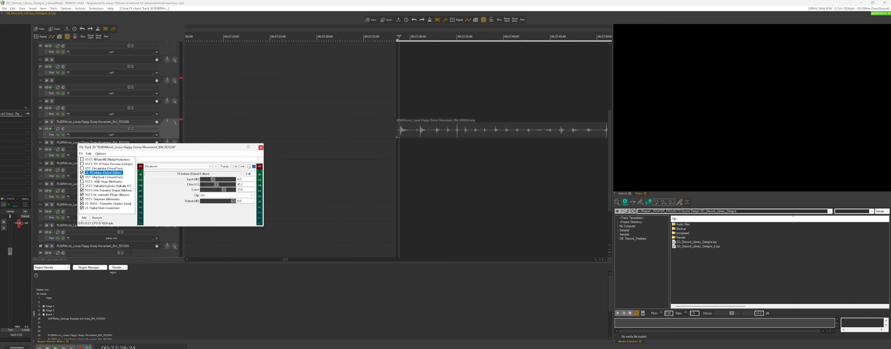
pyautogui.click(97, 177)
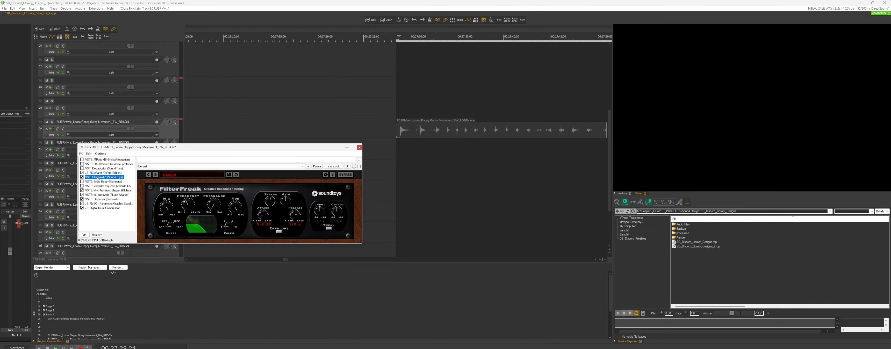
# Step: Play the Loose Floppy Gorey Movement clip to compare its sound with FilterFreak bypassed and enabled
pyautogui.press('space')
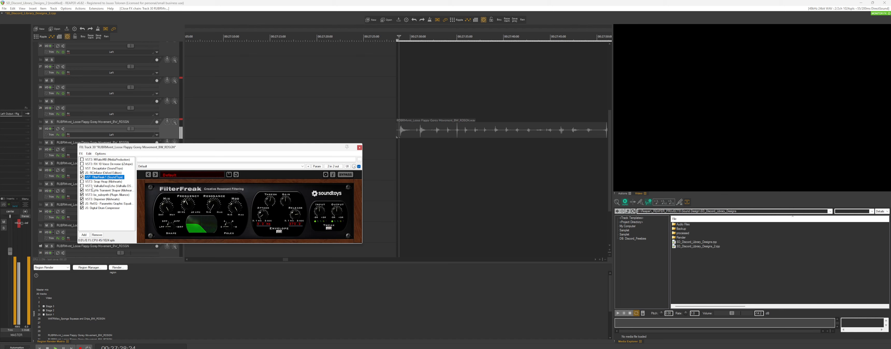
pyautogui.click(82, 177)
pyautogui.press('space')
pyautogui.click(82, 177)
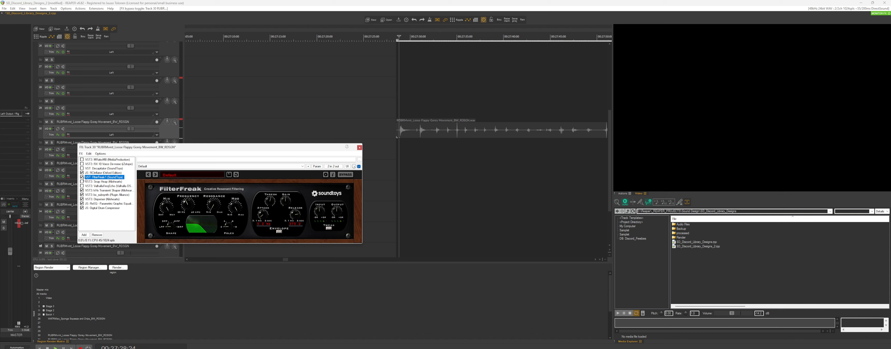
# Step: View the Transient Shaper and bx_subsynth settings, and place the edit cursor just before the clip's first burst
pyautogui.click(102, 190)
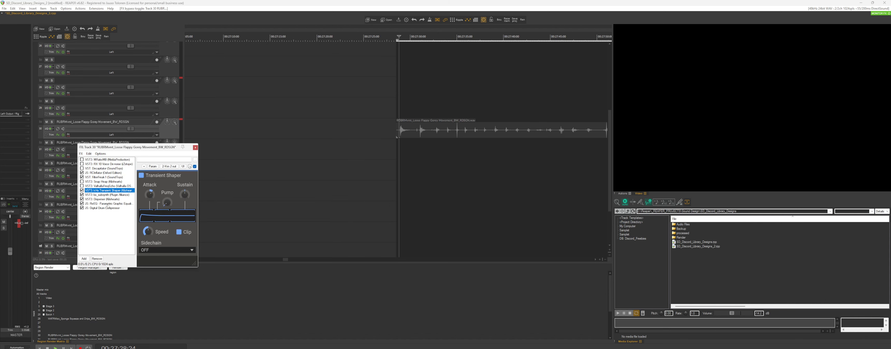
pyautogui.press('Down')
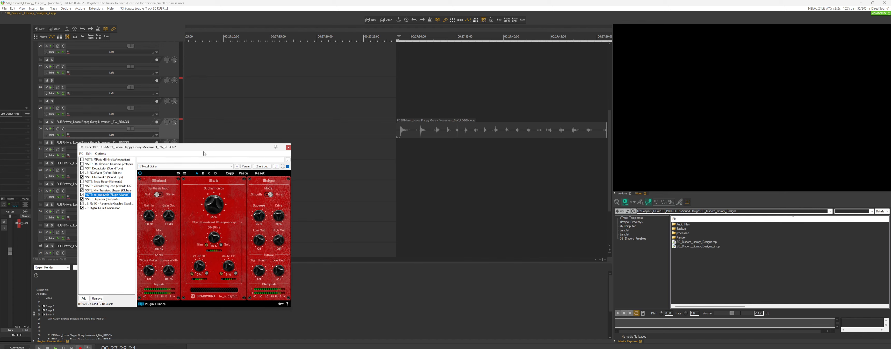
pyautogui.scroll(4, 369, 148)
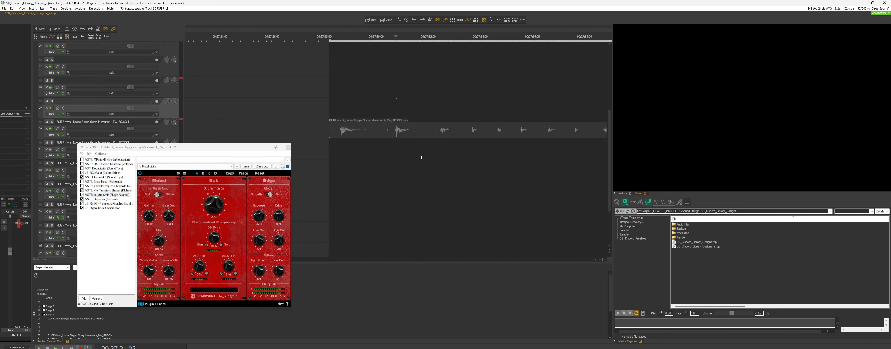
pyautogui.scroll(-2, 363, 148)
pyautogui.click(338, 116)
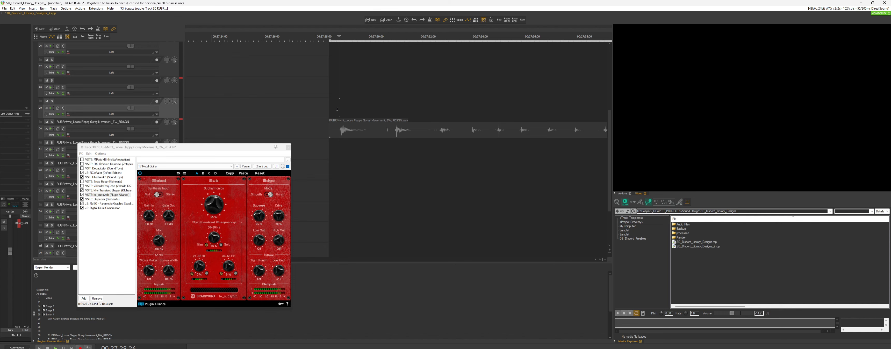
pyautogui.click(435, 115)
pyautogui.scroll(2, 435, 115)
pyautogui.scroll(-2, 433, 115)
pyautogui.click(303, 110)
pyautogui.click(299, 109)
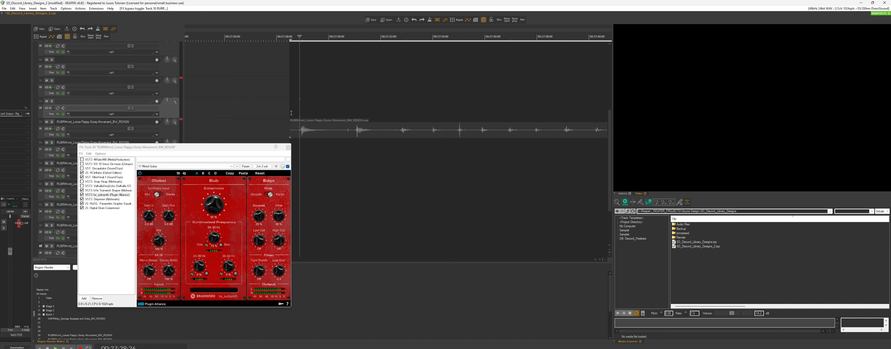
# Step: Show the Disperser settings and compare the clip's playback with Disperser bypassed and enabled
pyautogui.click(93, 200)
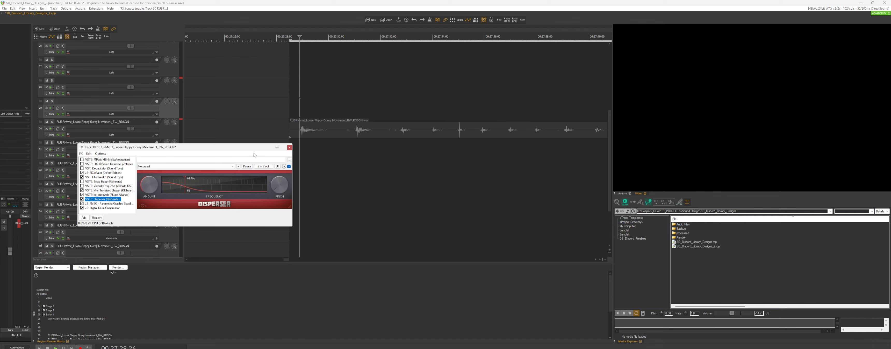
pyautogui.click(82, 199)
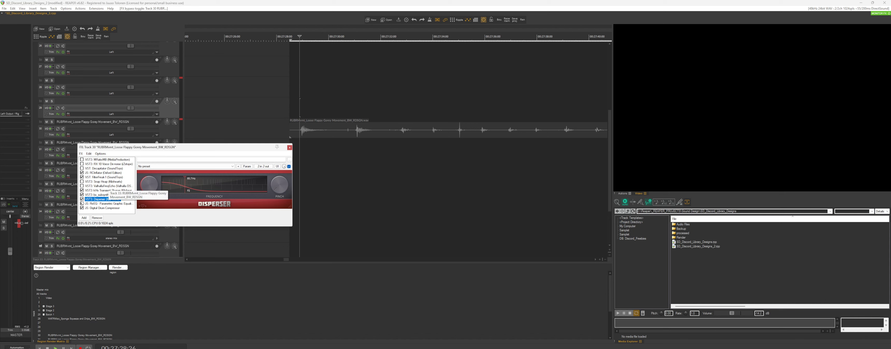
pyautogui.click(82, 200)
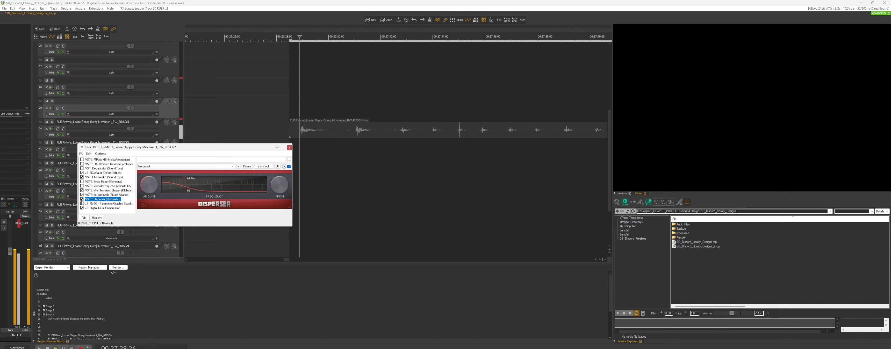
pyautogui.click(100, 204)
pyautogui.click(110, 199)
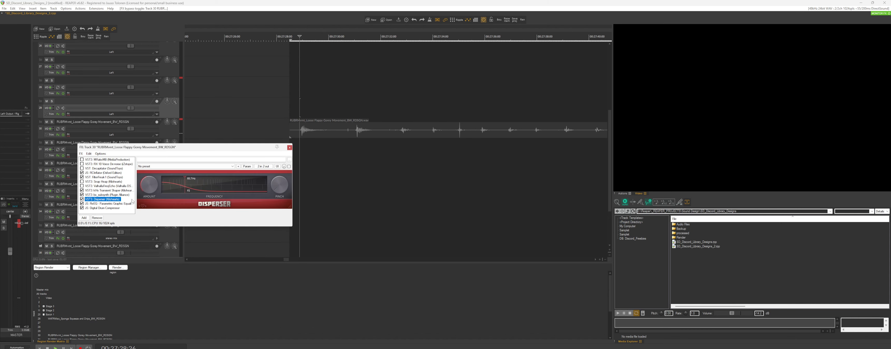
pyautogui.click(151, 183)
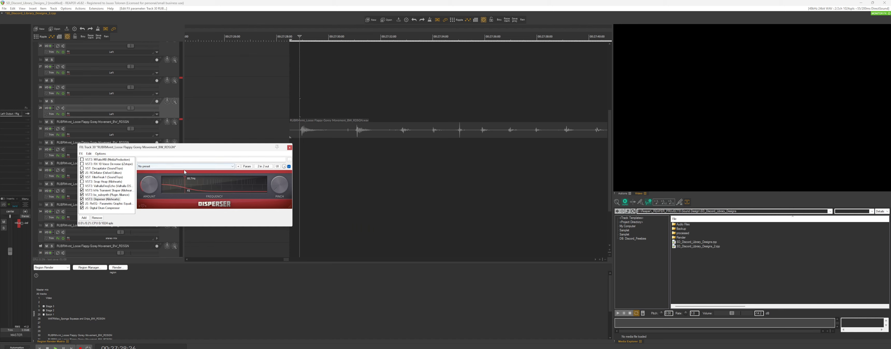
# Step: Show the ReaEQ curve and audition the clip with the equalizer bypassed and enabled
pyautogui.click(96, 203)
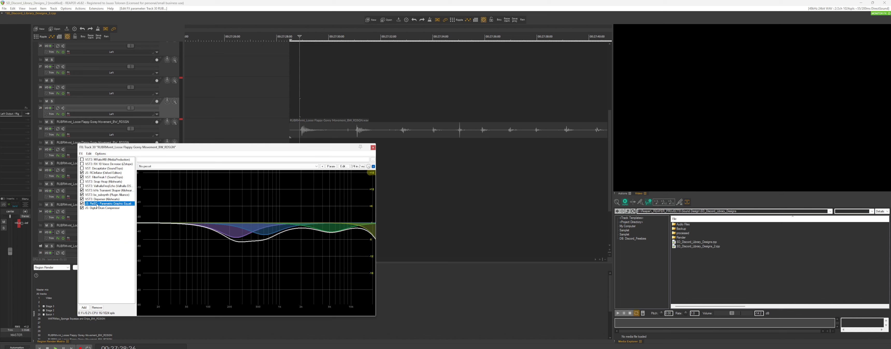
pyautogui.press('space')
pyautogui.press('space')
pyautogui.click(82, 203)
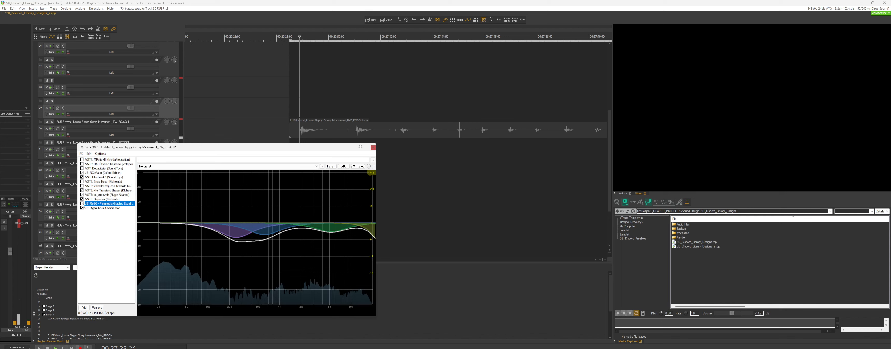
pyautogui.press('space')
pyautogui.click(82, 204)
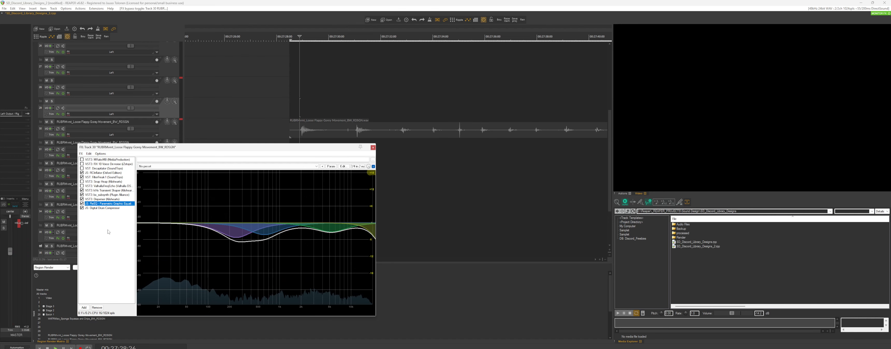
# Step: View the Digital Drum Compressor settings, toggle its bypass while auditioning the clip, and close track 30's effects chain
pyautogui.click(105, 208)
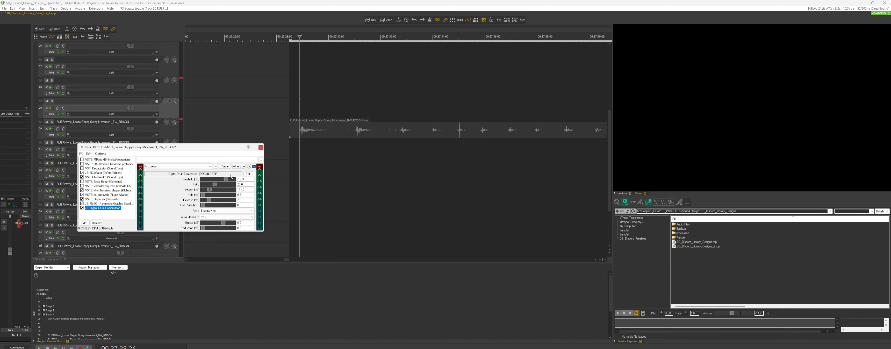
pyautogui.click(82, 208)
pyautogui.press('space')
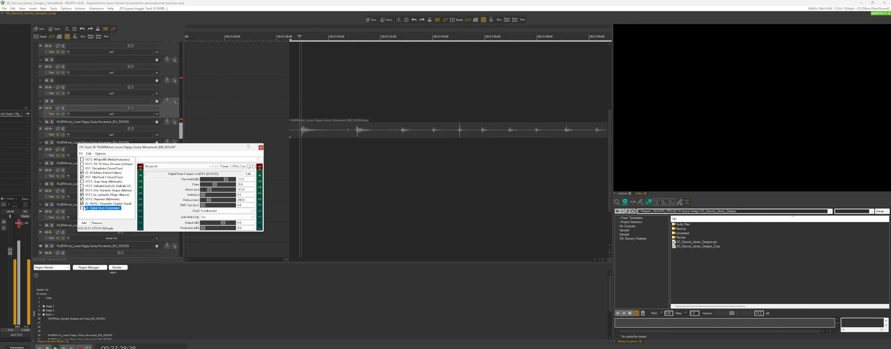
pyautogui.click(260, 148)
# Step: Audition the middle section of the Loose Floppy Gorey Movement clip and examine its waveform up close and as a whole
pyautogui.scroll(-2, 355, 137)
pyautogui.scroll(-5, 481, 125)
pyautogui.click(394, 131)
pyautogui.scroll(1, 412, 130)
pyautogui.scroll(-1, 415, 131)
pyautogui.click(436, 117)
pyautogui.scroll(3, 425, 118)
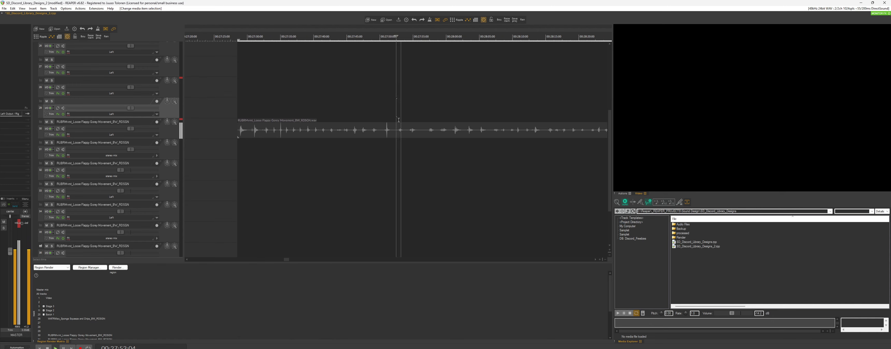
pyautogui.press('space')
pyautogui.scroll(-3, 415, 119)
pyautogui.click(402, 129)
pyautogui.scroll(3, 402, 128)
pyautogui.scroll(-3, 402, 128)
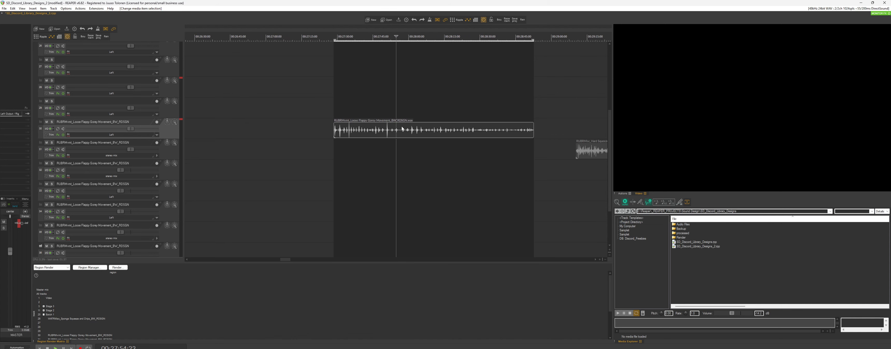
pyautogui.click(401, 131)
pyautogui.scroll(3, 401, 130)
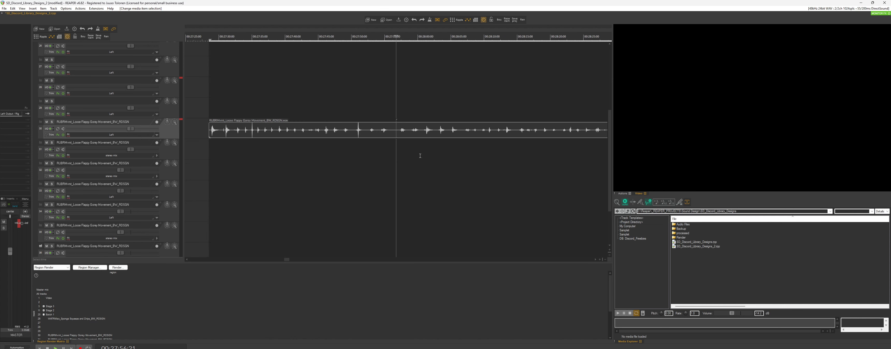
pyautogui.scroll(-2, 425, 129)
pyautogui.scroll(-1, 437, 132)
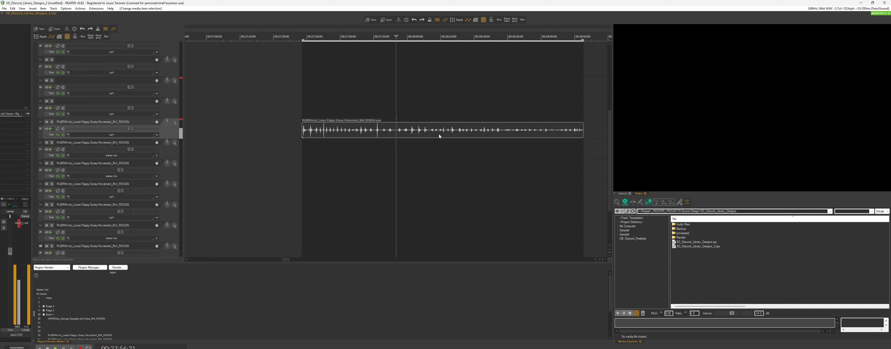
# Step: Select the neighbouring Hard Squeeze Graphic and Gorey clip and open the effects chain of track 31
pyautogui.scroll(-2, 456, 142)
pyautogui.doubleClick(545, 155)
pyautogui.scroll(3, 514, 165)
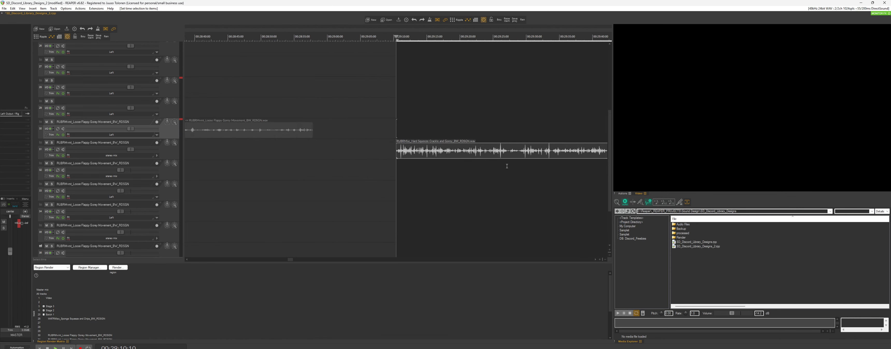
pyautogui.scroll(-3, 491, 162)
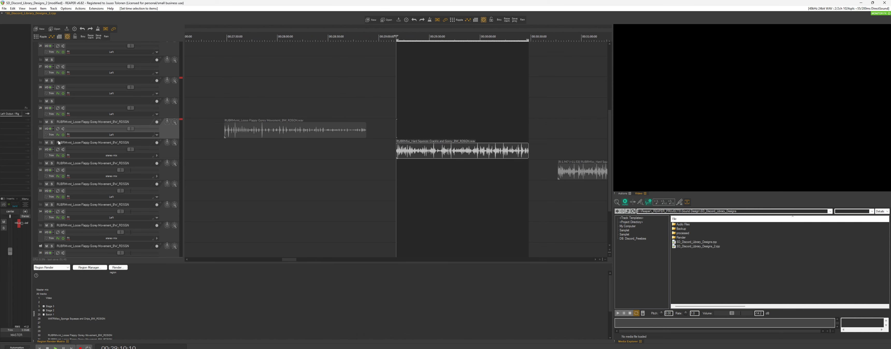
pyautogui.click(427, 156)
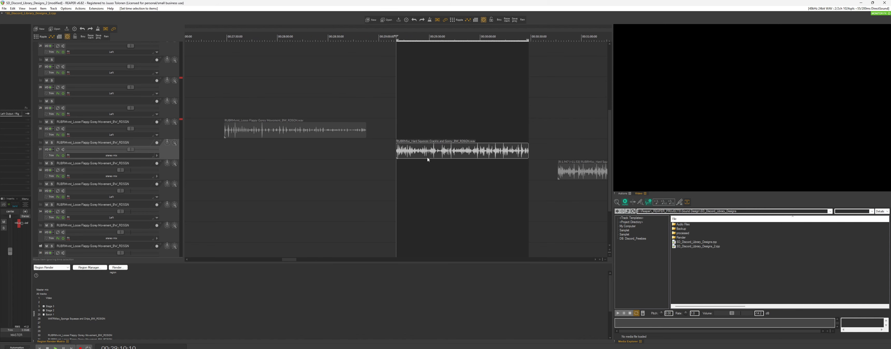
pyautogui.click(58, 158)
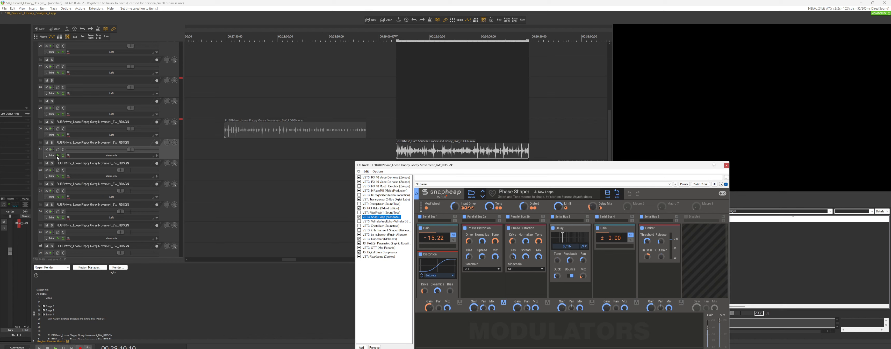
# Step: Place the edit cursor near the start of the Hard Squeeze clip and play it through track 31's effects
pyautogui.moveTo(56, 156)
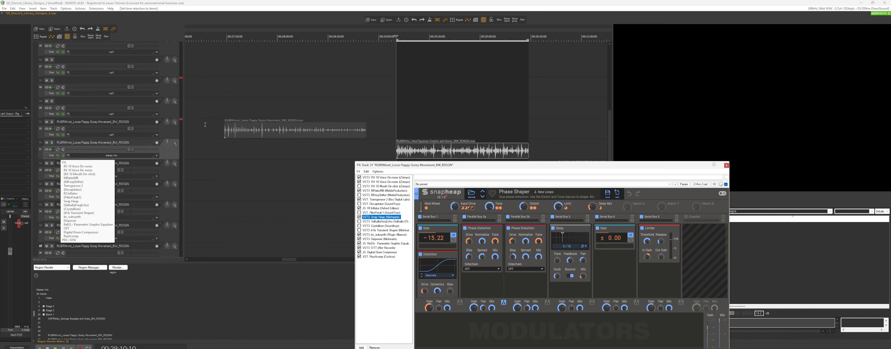
pyautogui.scroll(3, 430, 152)
pyautogui.click(430, 152)
pyautogui.scroll(3, 425, 147)
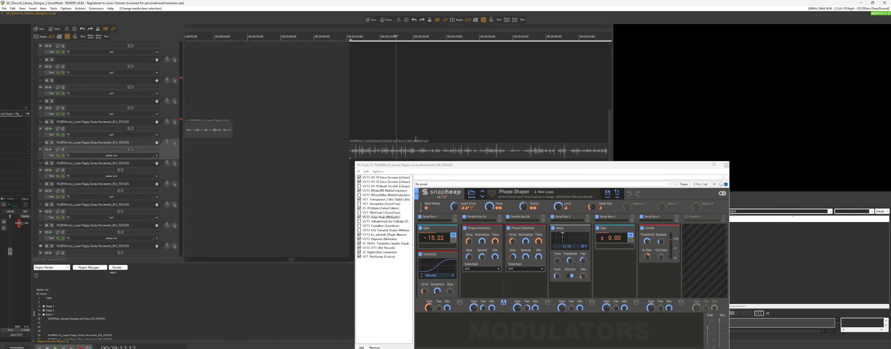
pyautogui.scroll(2, 397, 120)
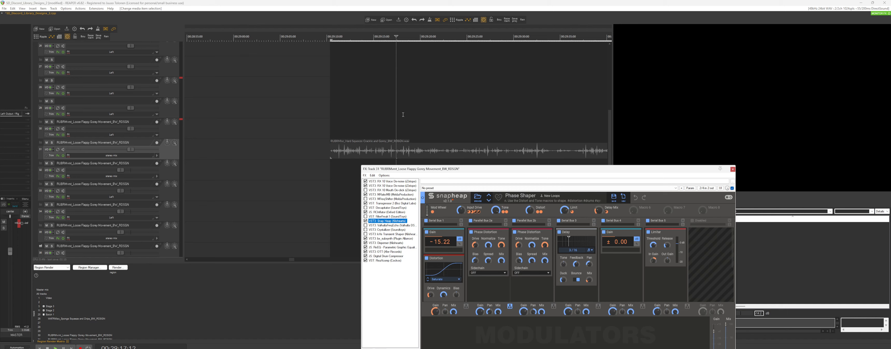
pyautogui.click(343, 124)
pyautogui.press('space')
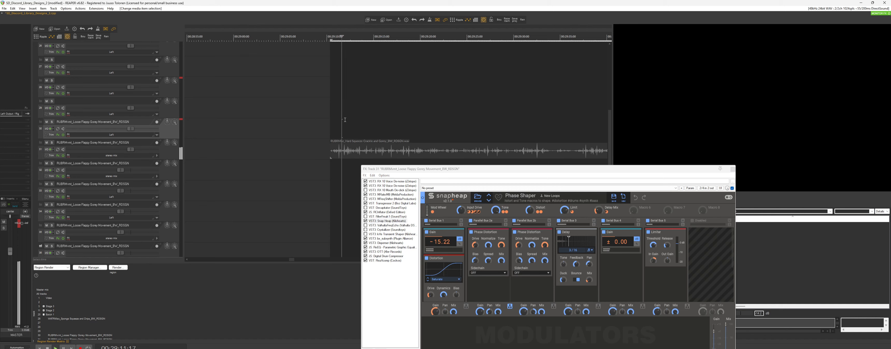
pyautogui.press('space')
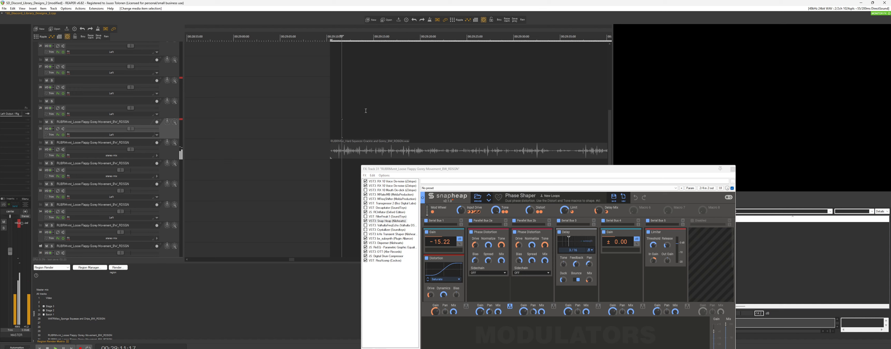
# Step: View both RX 10 Voice De-noise instances and compare playback with them and the first MeldaProduction effect bypassed and enabled
pyautogui.click(387, 182)
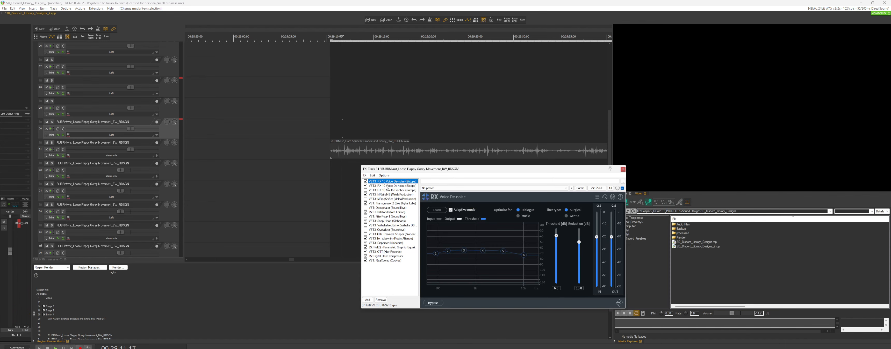
pyautogui.click(386, 186)
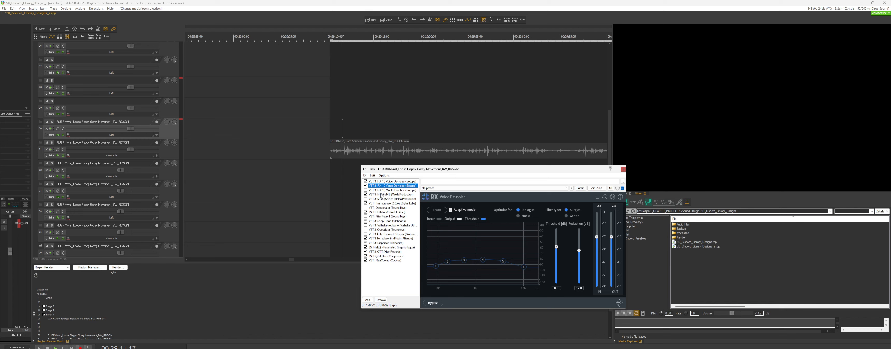
pyautogui.click(365, 194)
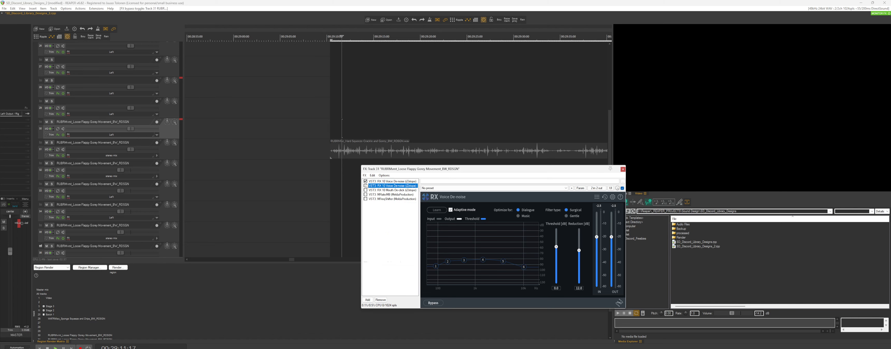
pyautogui.click(365, 186)
pyautogui.click(365, 181)
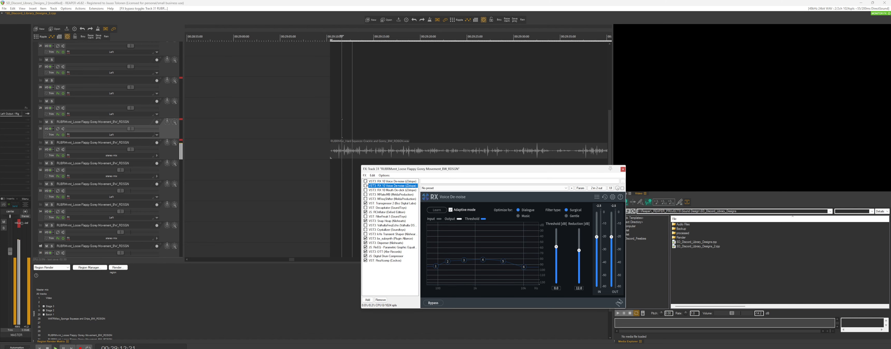
pyautogui.click(365, 181)
pyautogui.click(365, 186)
pyautogui.click(365, 194)
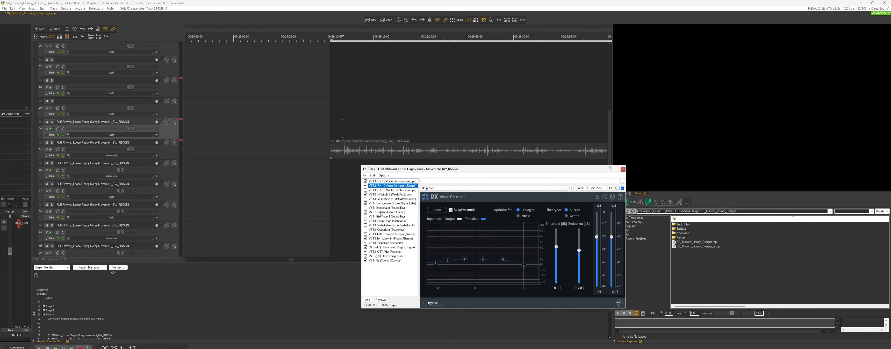
# Step: Inspect MFreqShifter and Transgressor 2 in track 31's chain and compare playback with Transgressor 2 bypassed and enabled
pyautogui.doubleClick(384, 199)
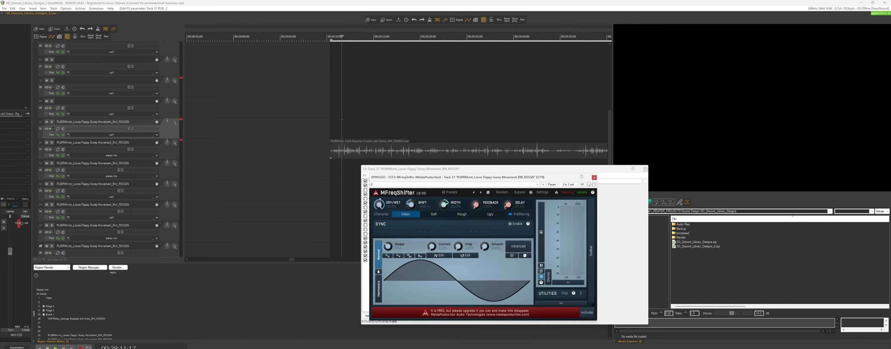
pyautogui.click(593, 178)
pyautogui.click(399, 204)
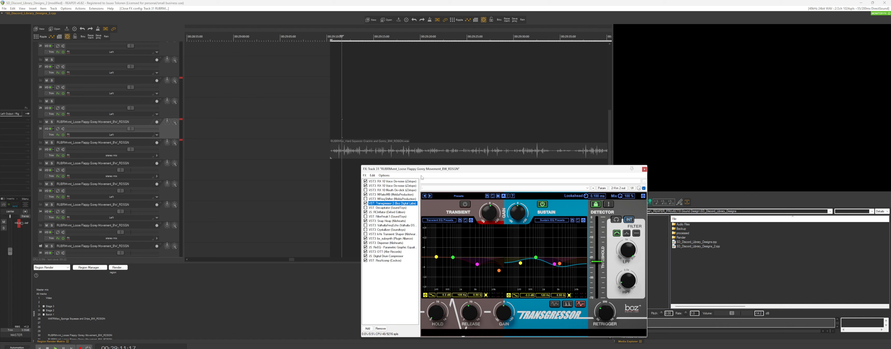
pyautogui.moveTo(435, 169); pyautogui.dragTo(438, 175)
pyautogui.press('space')
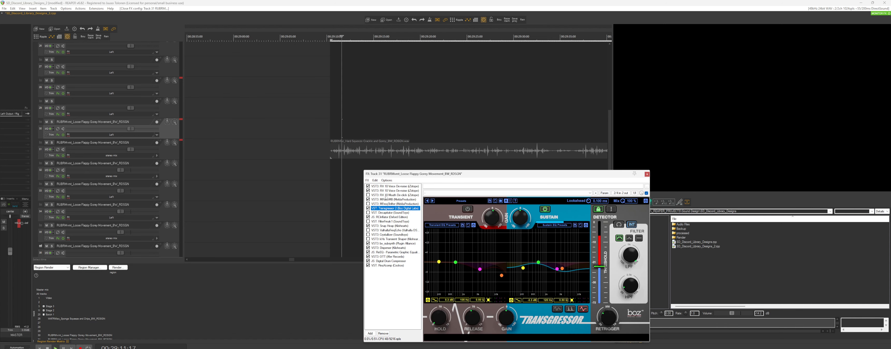
pyautogui.click(368, 208)
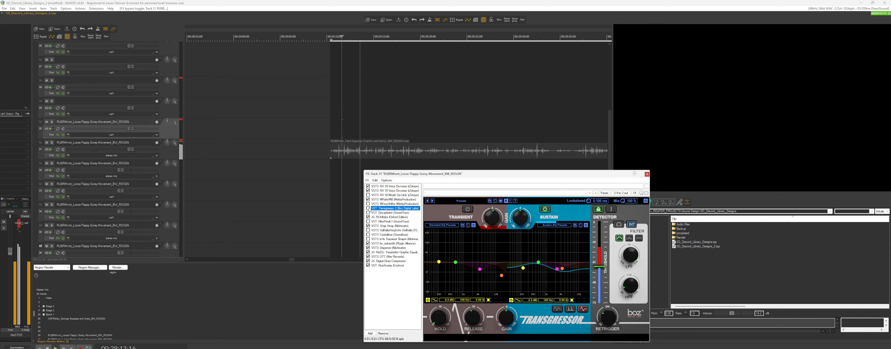
pyautogui.click(368, 208)
pyautogui.press('space')
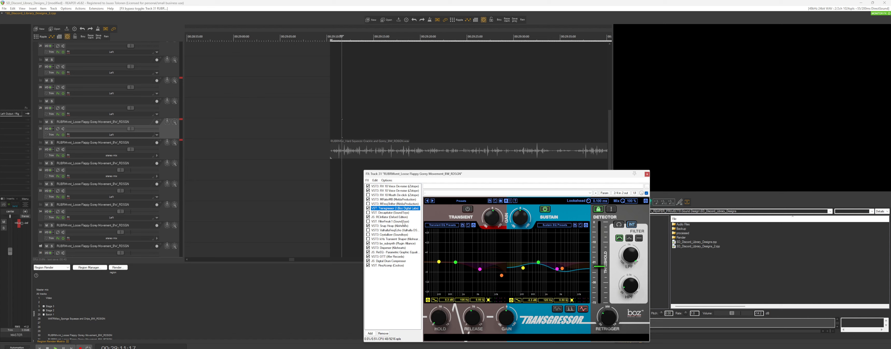
# Step: Place the edit cursor further into the Hard Squeeze clip and audition it from there
pyautogui.click(382, 131)
pyautogui.scroll(3, 383, 137)
pyautogui.scroll(-1, 385, 138)
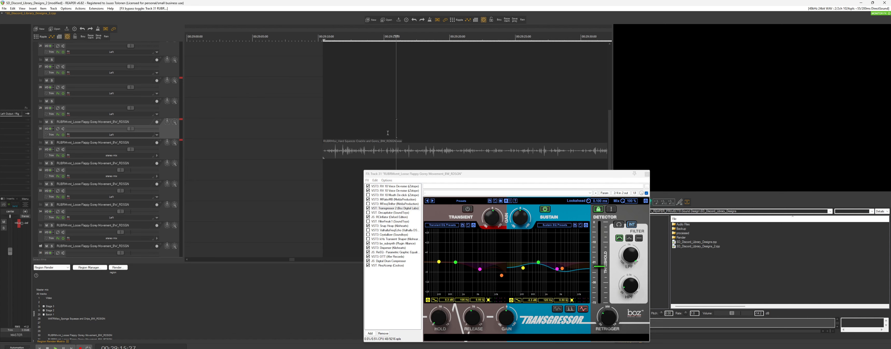
pyautogui.click(388, 132)
pyautogui.press('space')
pyautogui.press('space')
# Step: View the settings of RCInflator (Oxford Edition), including its Clip option
pyautogui.click(380, 217)
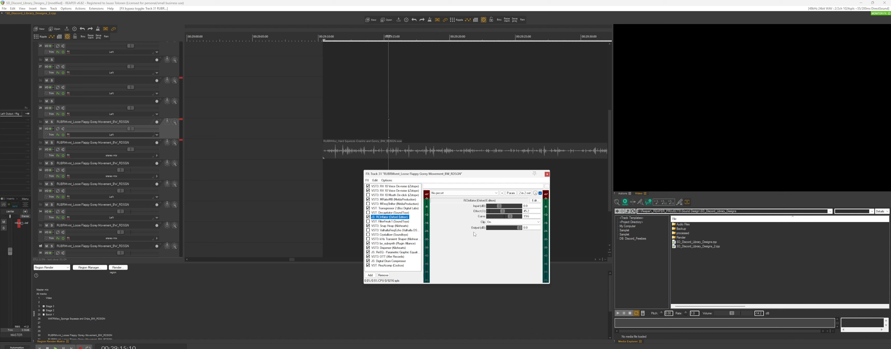
pyautogui.click(495, 225)
pyautogui.click(497, 224)
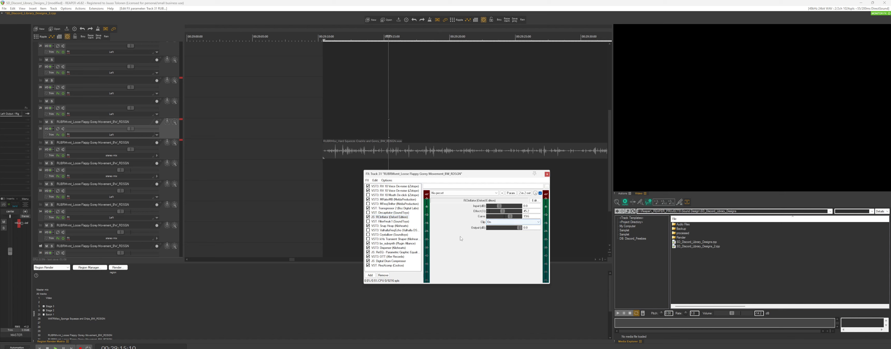
pyautogui.moveTo(469, 176); pyautogui.dragTo(468, 192)
# Step: Open Snap Heap with its Phase Shaper preset and audition two spots of the clip, comparing it enabled and bypassed
pyautogui.click(428, 153)
pyautogui.press('space')
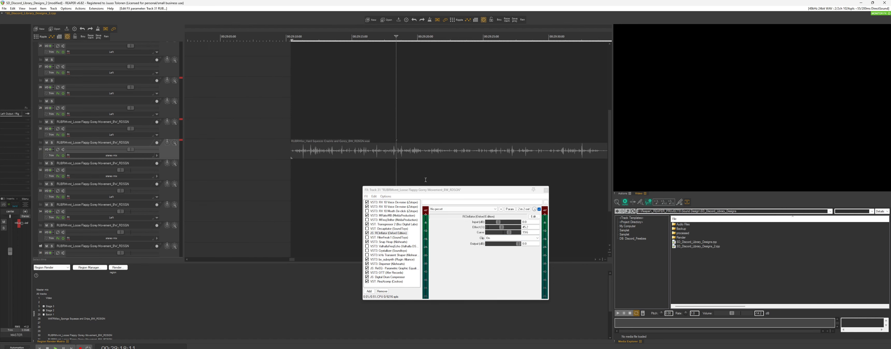
pyautogui.click(381, 242)
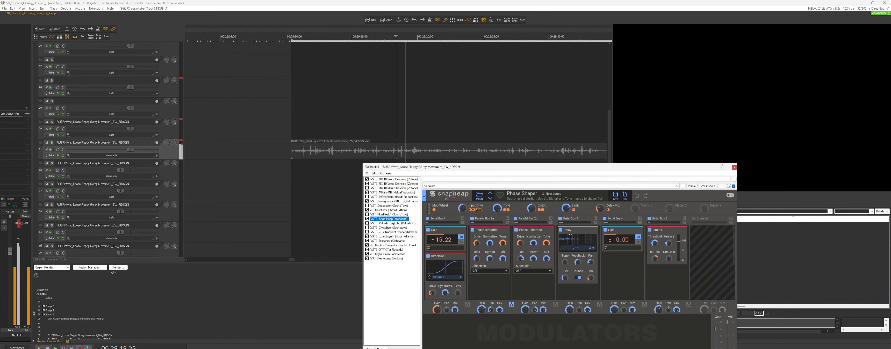
pyautogui.moveTo(405, 170); pyautogui.dragTo(412, 184)
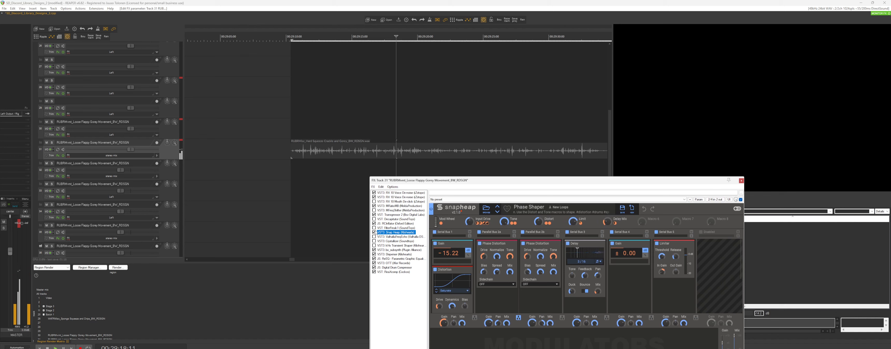
pyautogui.click(374, 232)
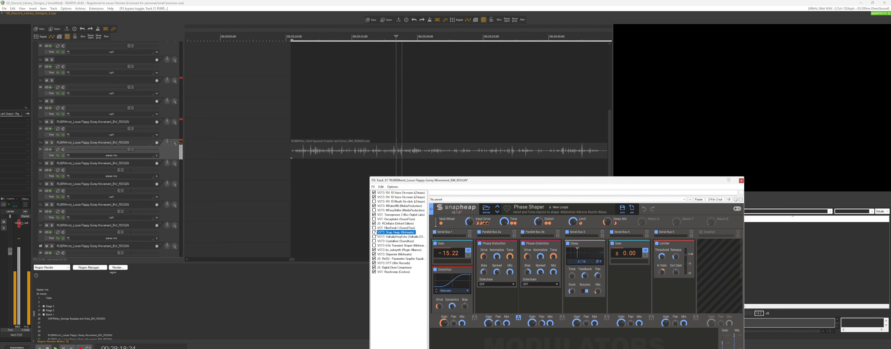
pyautogui.click(339, 170)
pyautogui.press('space')
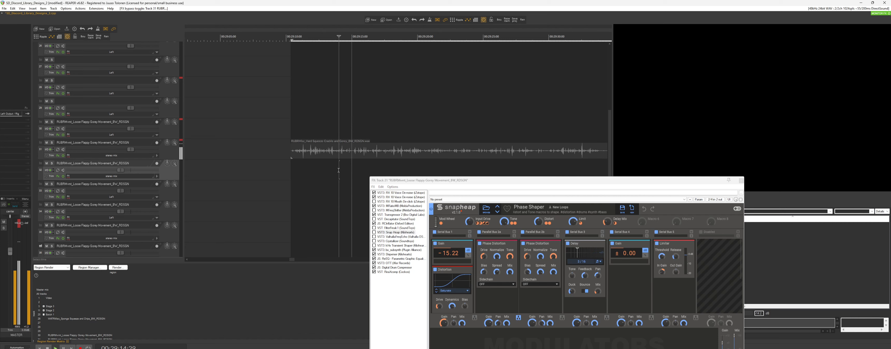
pyautogui.press('space')
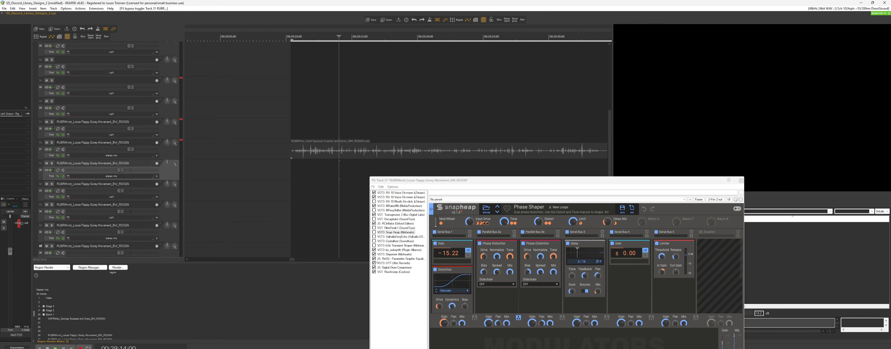
# Step: Compare playback with the first MeldaProduction effect and both RX 10 Voice De-noise instances bypassed, and re-enable all three
pyautogui.click(373, 210)
pyautogui.click(374, 206)
pyautogui.press('space')
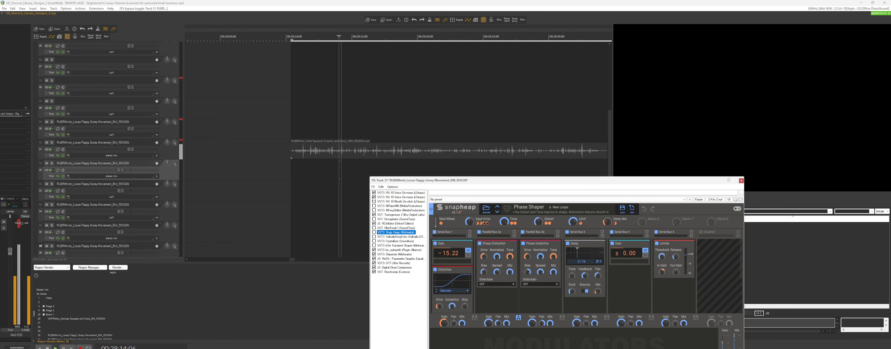
pyautogui.click(374, 197)
pyautogui.click(374, 193)
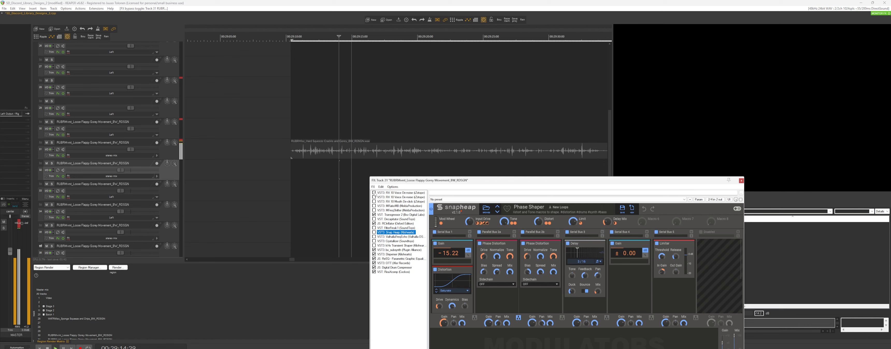
pyautogui.click(374, 193)
pyautogui.click(374, 197)
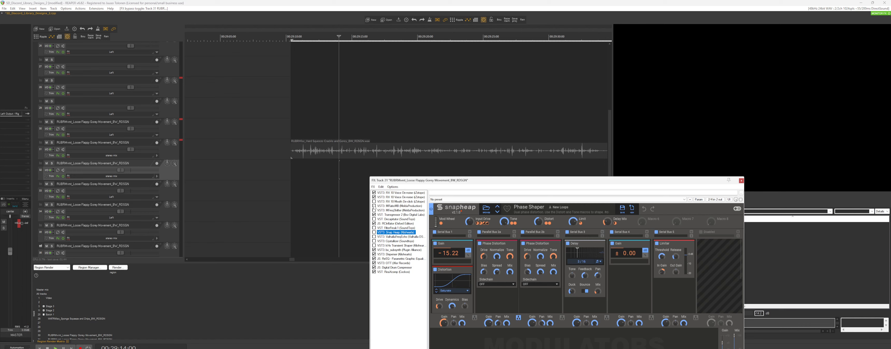
pyautogui.click(374, 206)
# Step: Play the clip with Snap Heap bypassed, re-enable Snap Heap and play the same spot again
pyautogui.press('space')
pyautogui.press('space')
pyautogui.click(374, 233)
pyautogui.press('space')
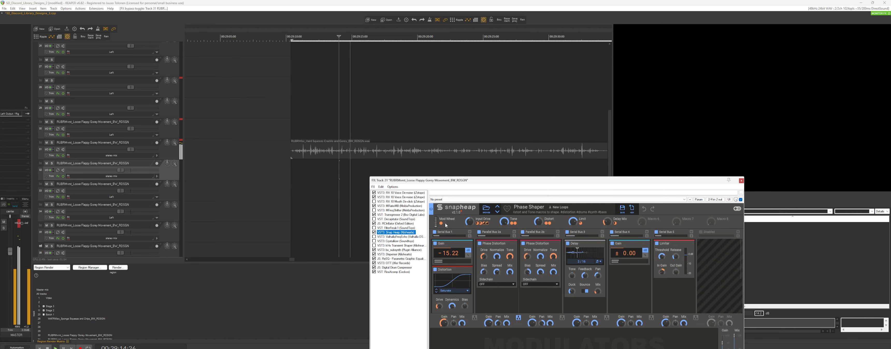
# Step: Open Snap Heap's Distortion presets and play the clip from a spot before its middle
pyautogui.click(489, 213)
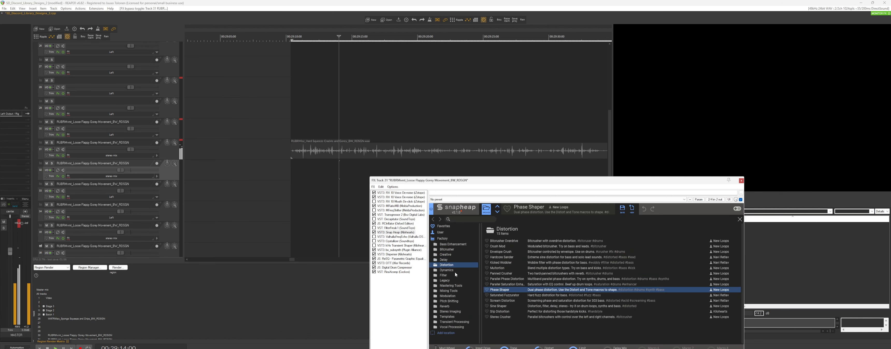
pyautogui.moveTo(459, 183); pyautogui.dragTo(354, 192)
pyautogui.scroll(2, 389, 165)
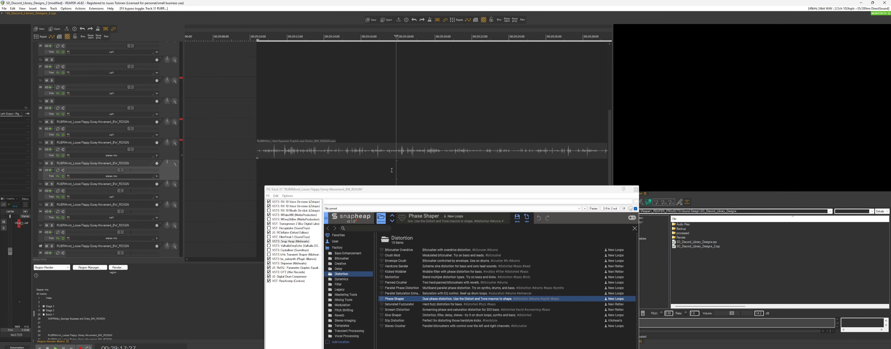
pyautogui.click(358, 175)
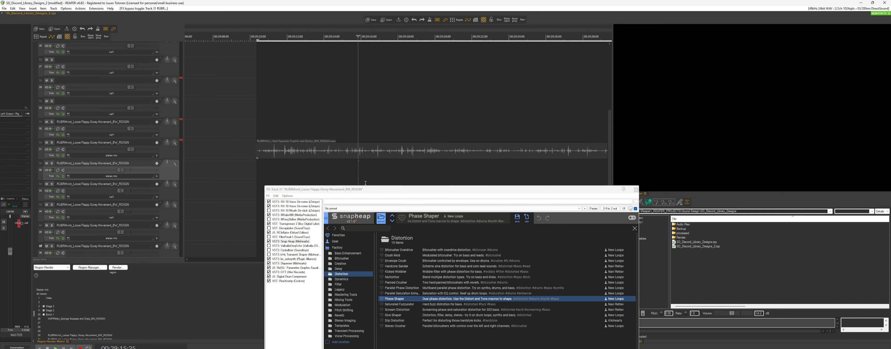
pyautogui.press('space')
pyautogui.press('space')
# Step: Audition Parallel Saturation Enhancer, Multortion, Kicked Wobbler, Hardcore Sander and Envelope Crush, and return to the Phase Shaper preset
pyautogui.click(404, 293)
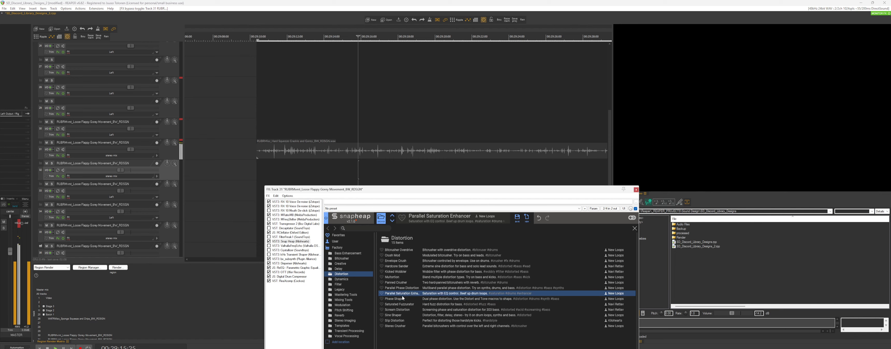
pyautogui.click(394, 277)
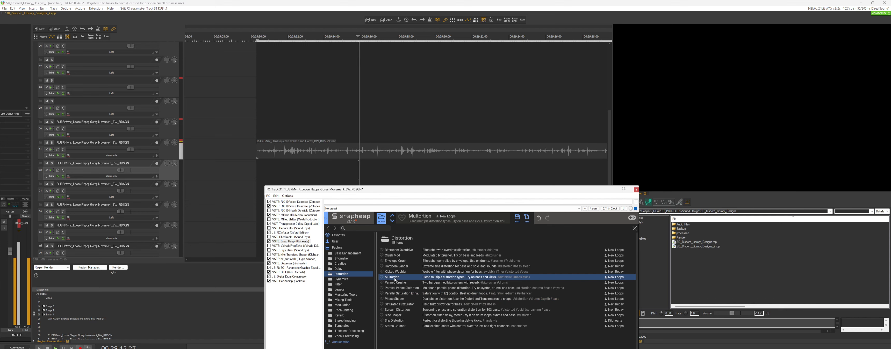
pyautogui.click(398, 271)
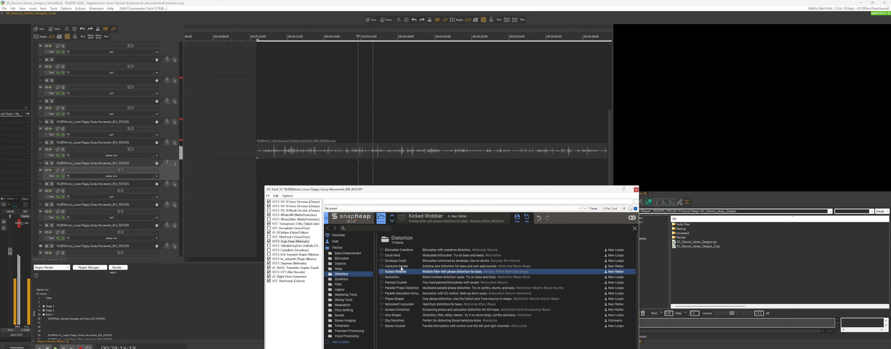
pyautogui.click(401, 267)
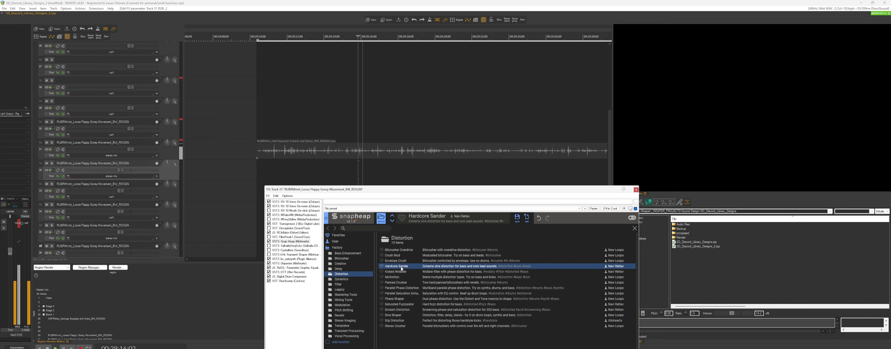
pyautogui.click(401, 261)
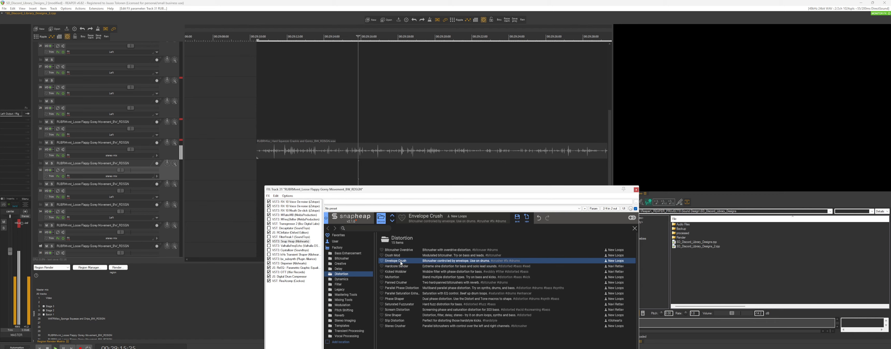
pyautogui.click(394, 293)
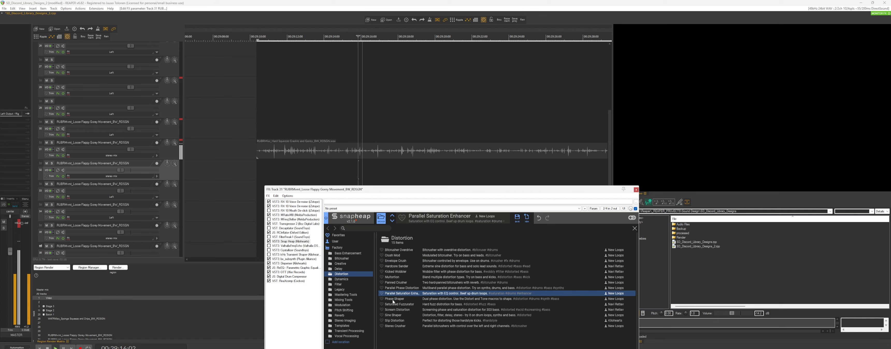
pyautogui.click(388, 298)
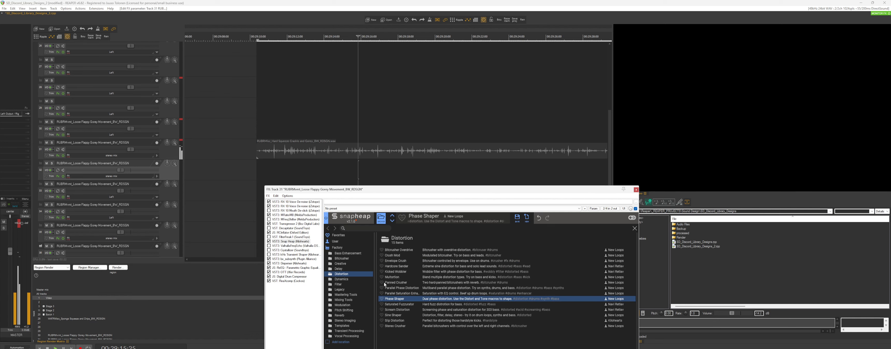
# Step: Play the clip from slightly further along, view bx_subsynth and Disperser, and compare playback with Disperser bypassed and enabled
pyautogui.moveTo(379, 189); pyautogui.dragTo(312, 175)
pyautogui.click(373, 160)
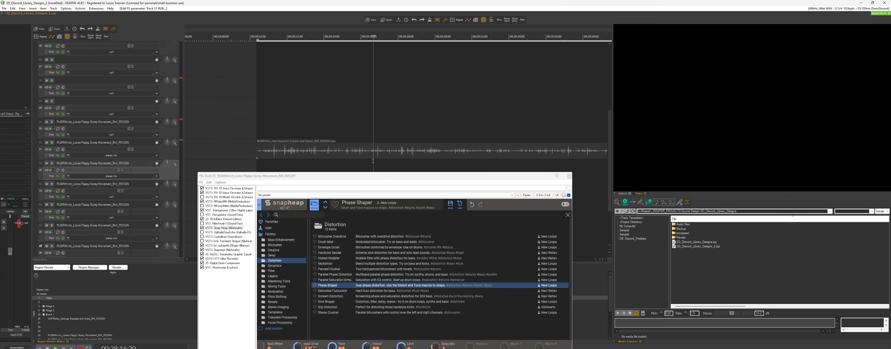
pyautogui.press('space')
pyautogui.click(222, 246)
pyautogui.click(222, 250)
pyautogui.click(202, 250)
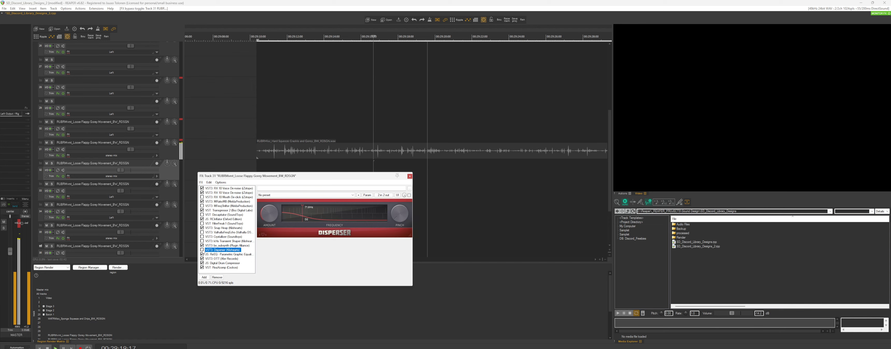
pyautogui.press('space')
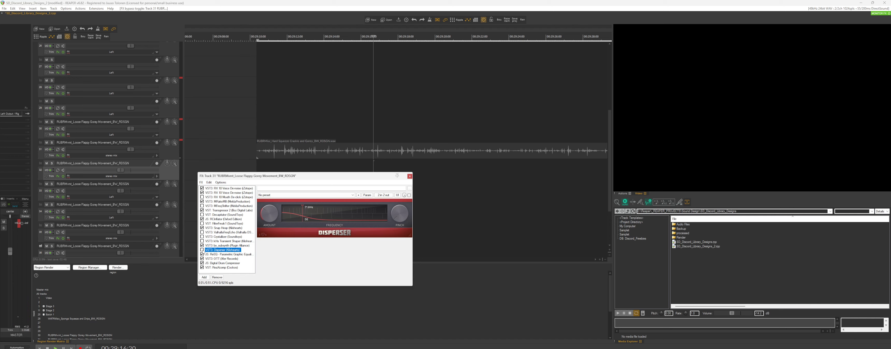
pyautogui.press('space')
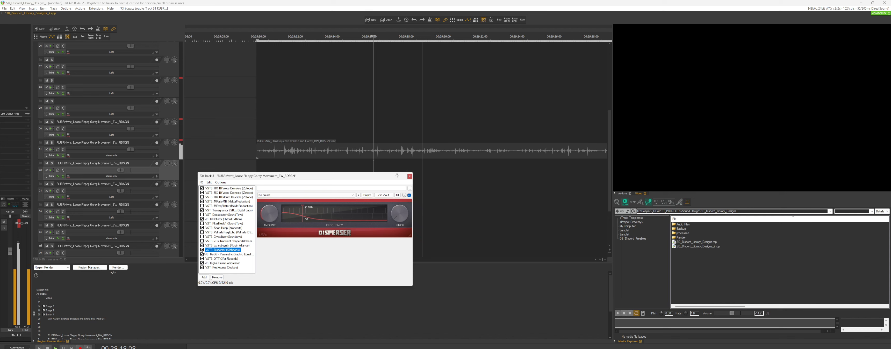
pyautogui.press('space')
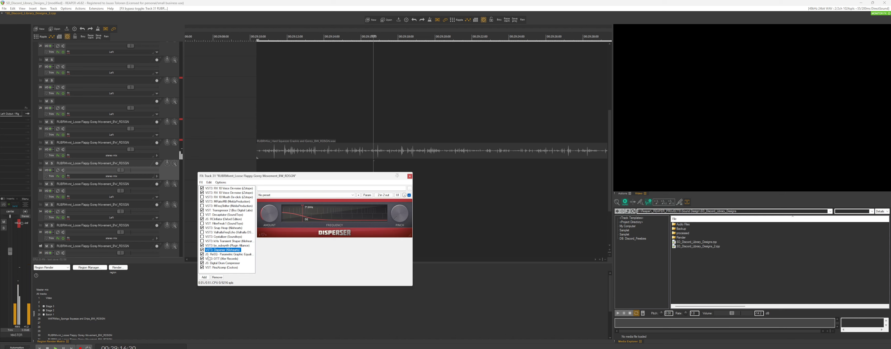
# Step: View the ReEQ parametric equalizer in the track's effects chain and inspect its low-mid and high-frequency cut bands
pyautogui.click(234, 254)
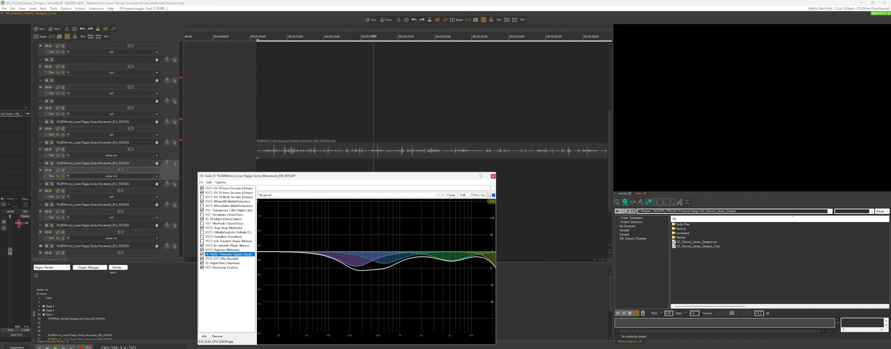
pyautogui.moveTo(381, 266)
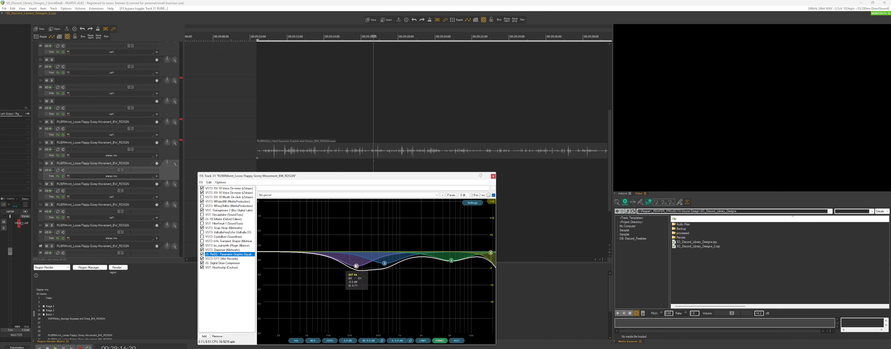
pyautogui.moveTo(442, 267)
pyautogui.moveTo(453, 263)
pyautogui.mouseDown()
pyautogui.moveTo(421, 262)
pyautogui.moveTo(449, 262)
pyautogui.mouseUp()
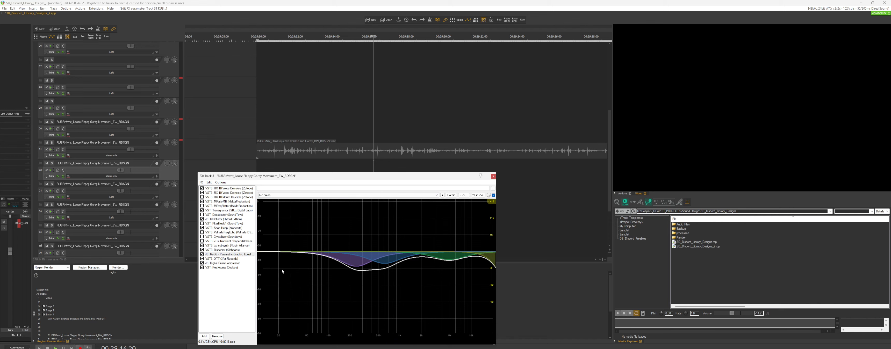
pyautogui.moveTo(452, 267)
# Step: View the OTT compressor and compare playback with it bypassed and enabled
pyautogui.click(221, 259)
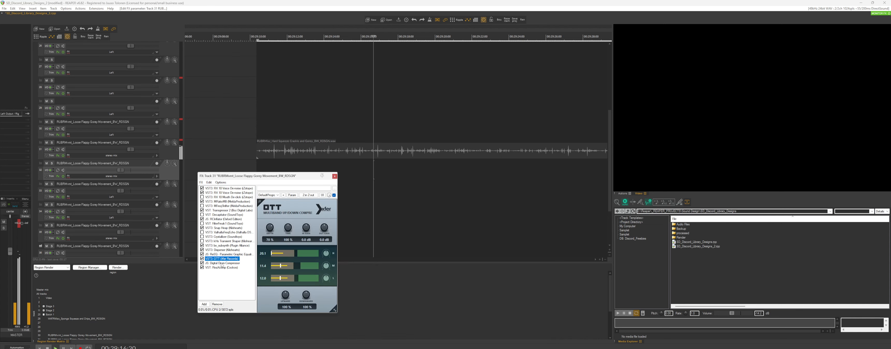
pyautogui.click(202, 259)
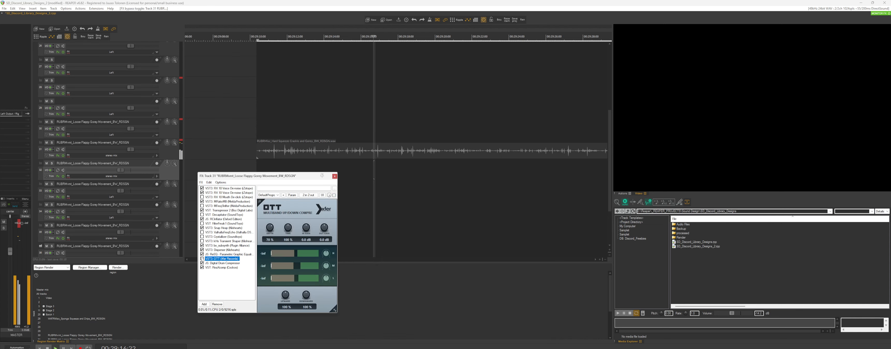
pyautogui.click(202, 259)
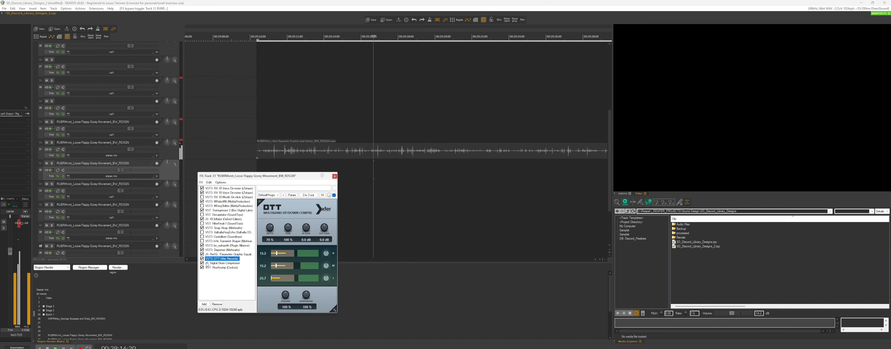
# Step: View Digital Drum Compressor and ReaXcomp, and compare playback with ReaXcomp bypassed and enabled
pyautogui.click(218, 263)
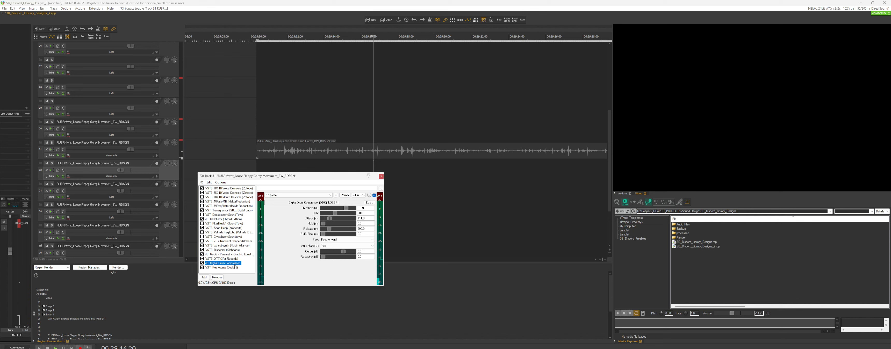
pyautogui.click(218, 268)
pyautogui.press('space')
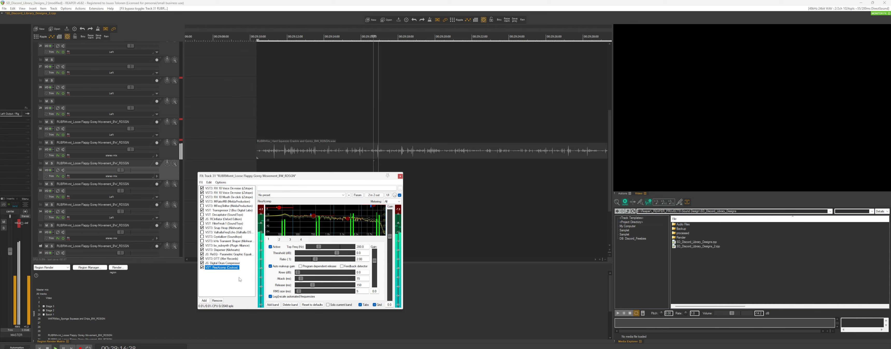
pyautogui.click(203, 268)
pyautogui.press('space')
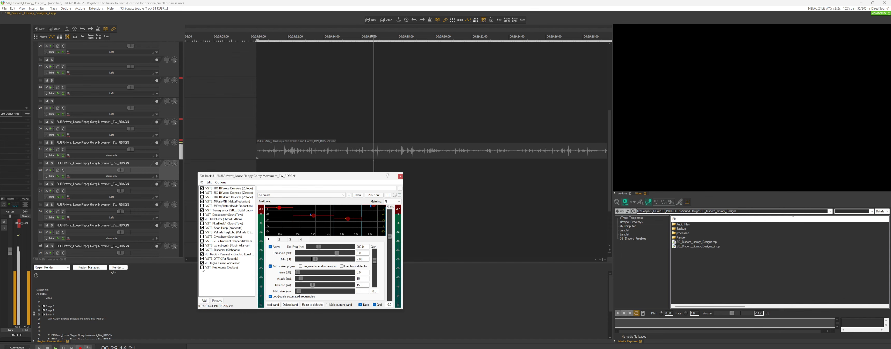
pyautogui.press('space')
pyautogui.click(203, 267)
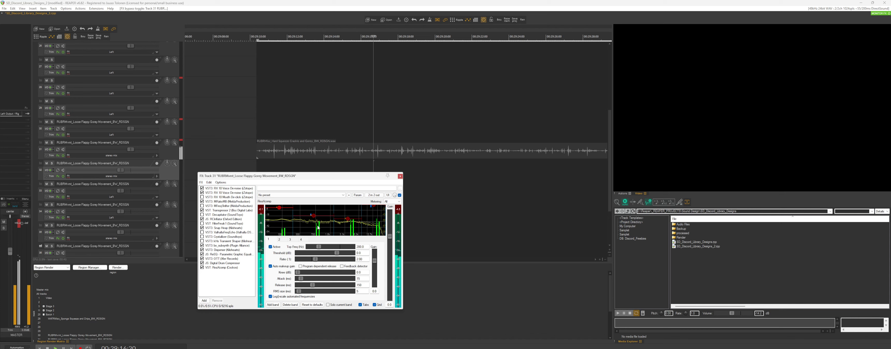
# Step: Play the clip from a spot near its beginning and compare ReaXcomp bypassed and enabled again
pyautogui.click(308, 133)
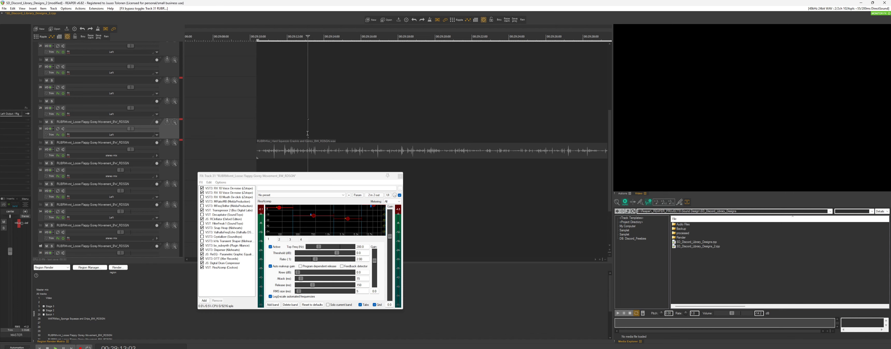
pyautogui.click(286, 133)
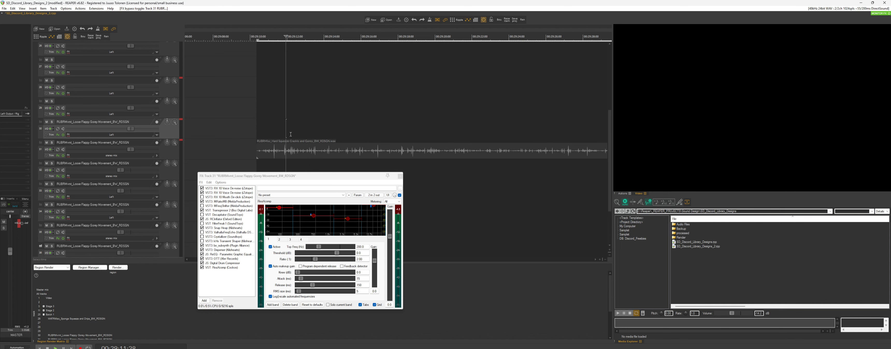
pyautogui.click(291, 135)
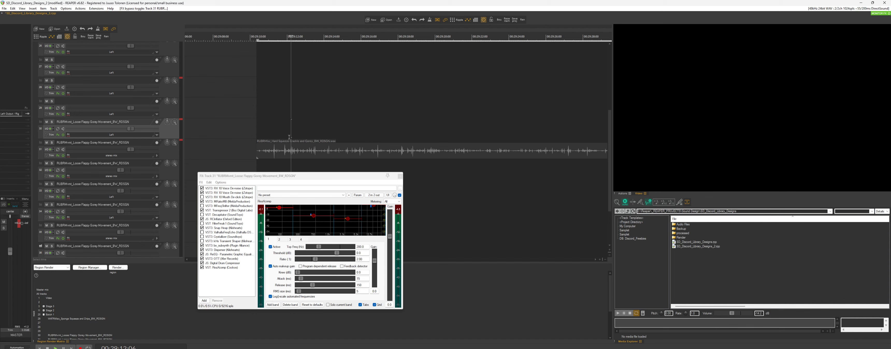
pyautogui.scroll(-2, 392, 128)
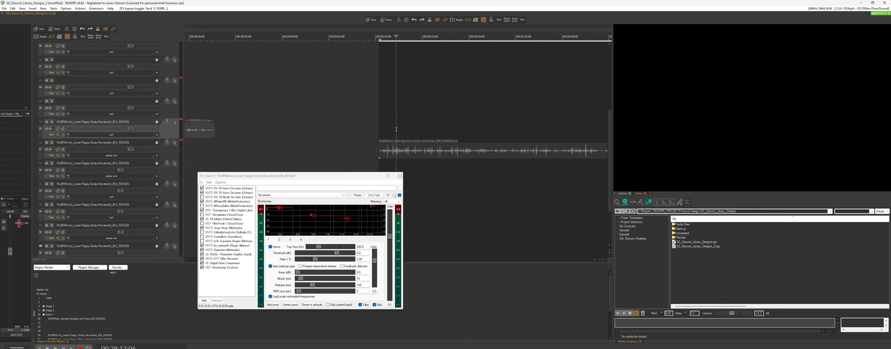
pyautogui.scroll(2, 435, 138)
pyautogui.press('space')
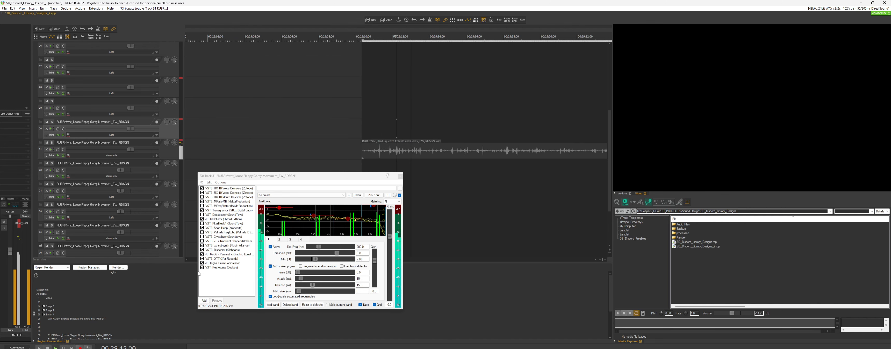
pyautogui.click(203, 269)
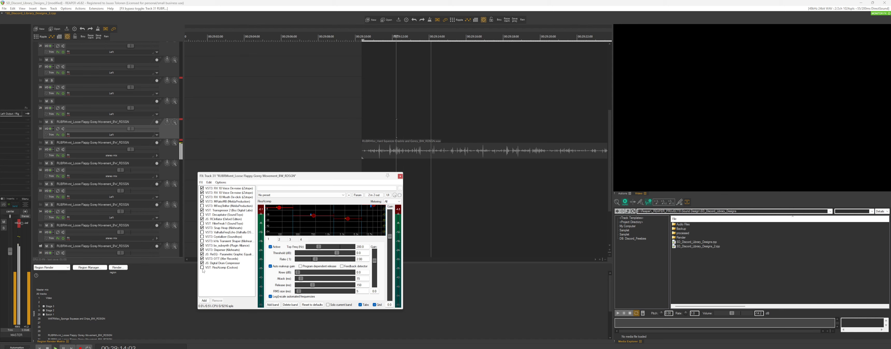
pyautogui.click(203, 268)
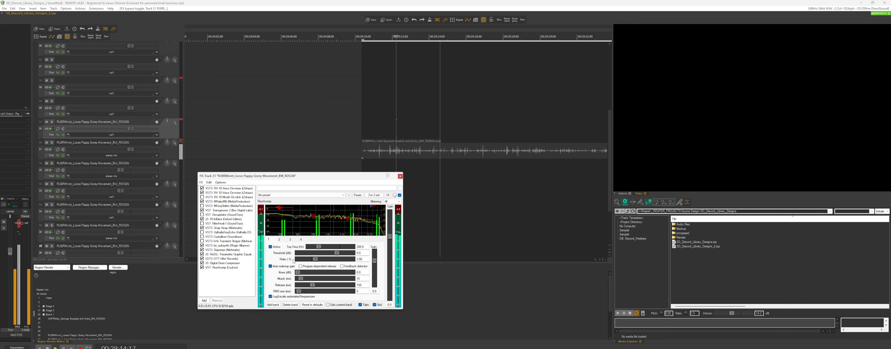
# Step: Inspect ReaXcomp's third band, and lower the second band's threshold to about -24 dB while checking playback
pyautogui.click(347, 219)
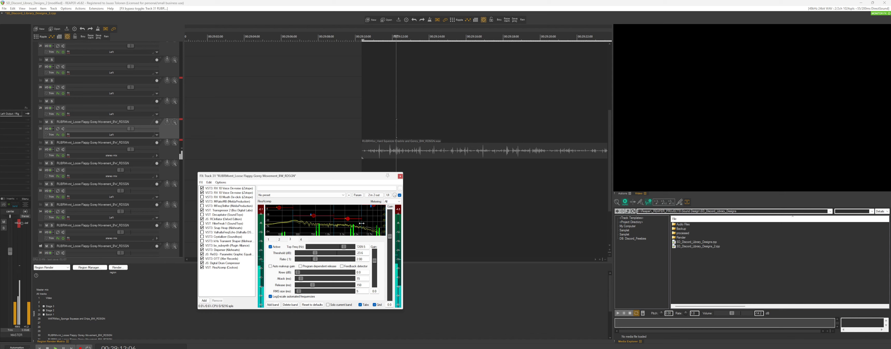
pyautogui.click(313, 215)
pyautogui.moveTo(313, 218)
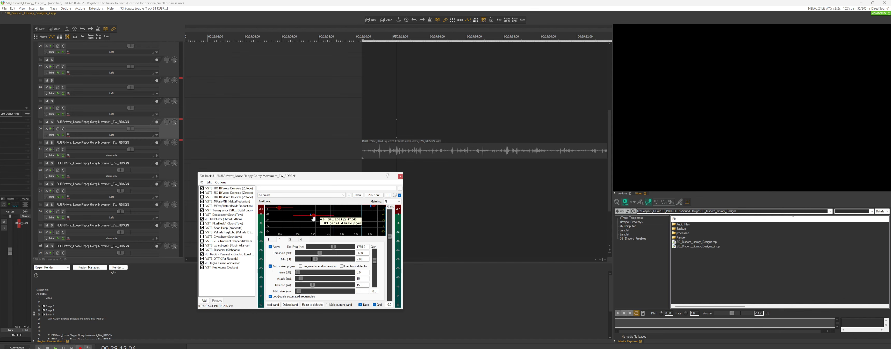
pyautogui.press('space')
pyautogui.moveTo(313, 218)
pyautogui.mouseDown()
pyautogui.moveTo(314, 232)
pyautogui.moveTo(316, 225)
pyautogui.mouseUp()
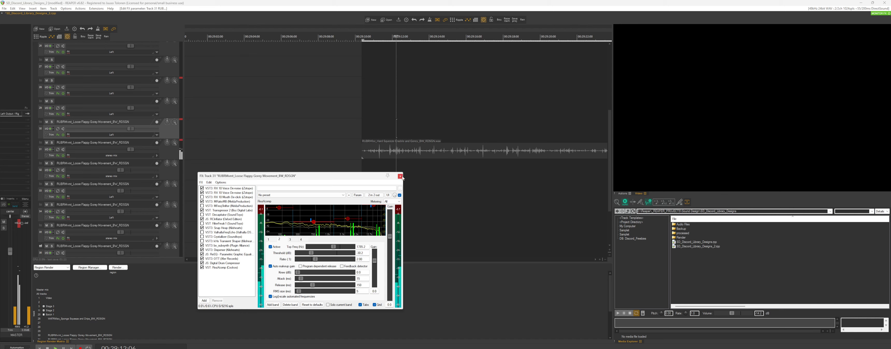
pyautogui.moveTo(314, 221); pyautogui.dragTo(316, 219)
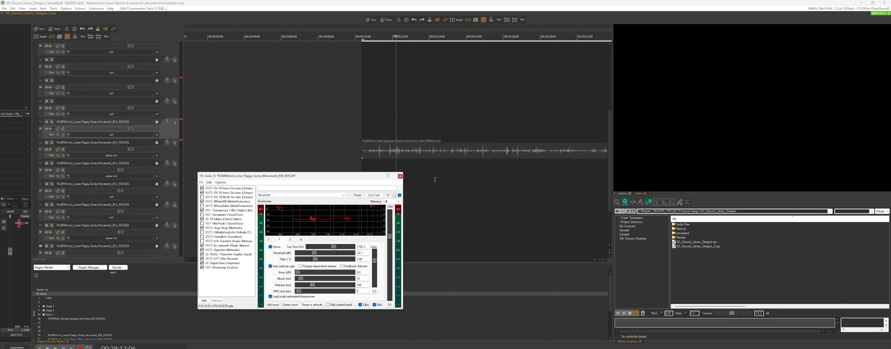
# Step: Close the effects chain, set the time selection to the next clip on the track below and play it
pyautogui.click(400, 176)
pyautogui.scroll(-8, 511, 183)
pyautogui.doubleClick(518, 172)
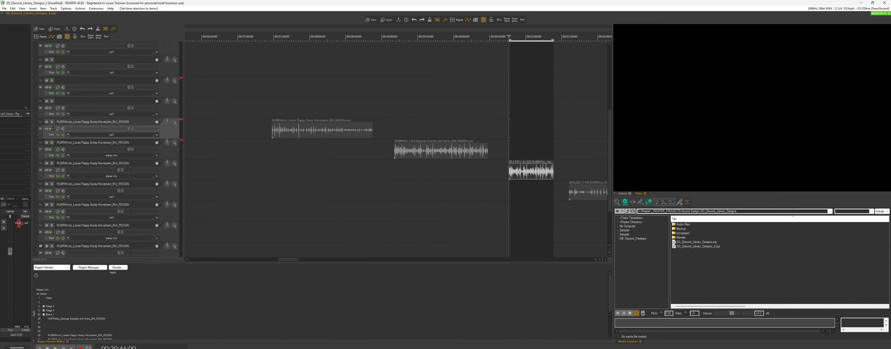
pyautogui.press('space')
pyautogui.scroll(4, 494, 193)
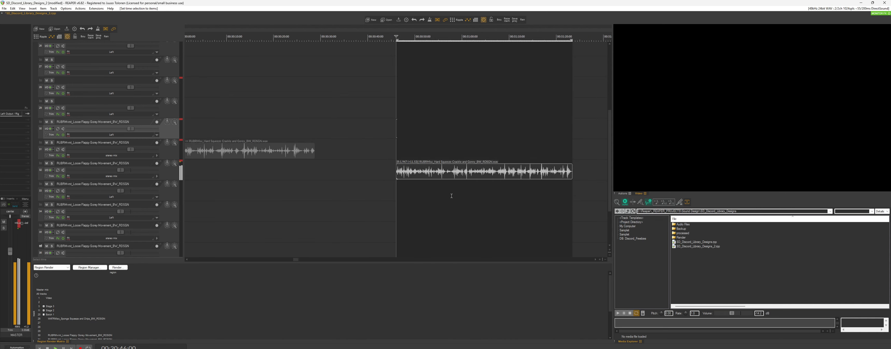
# Step: Open Track 32's effects chain and play its clip from slightly after the start, bypassing Snap Heap during playback
pyautogui.click(58, 177)
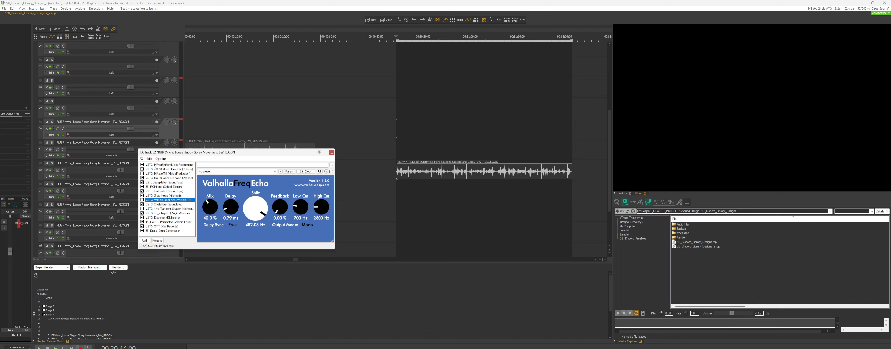
pyautogui.scroll(2, 422, 151)
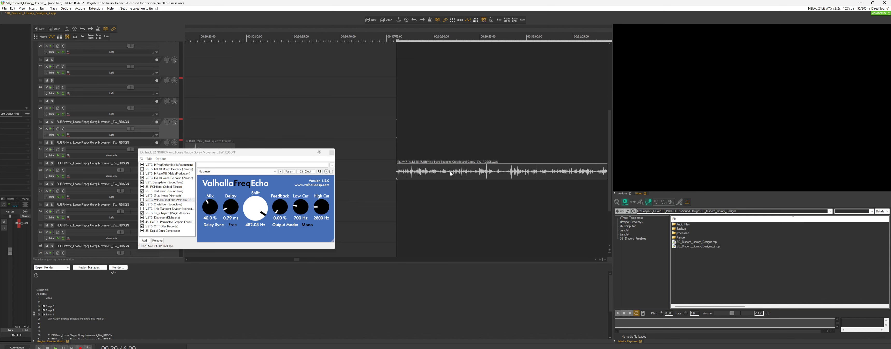
pyautogui.scroll(-2, 421, 151)
pyautogui.click(427, 174)
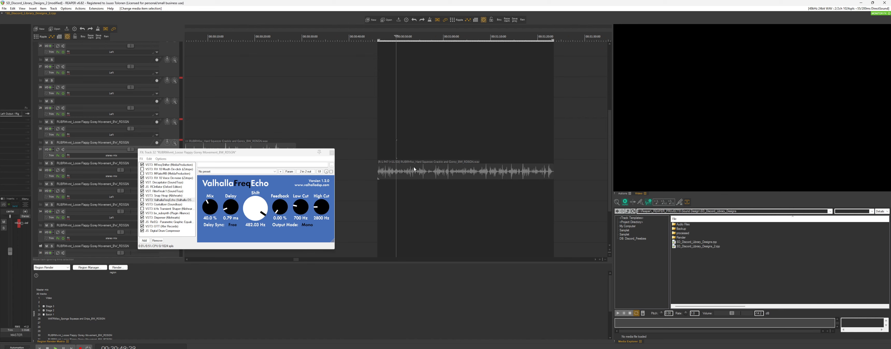
pyautogui.press('space')
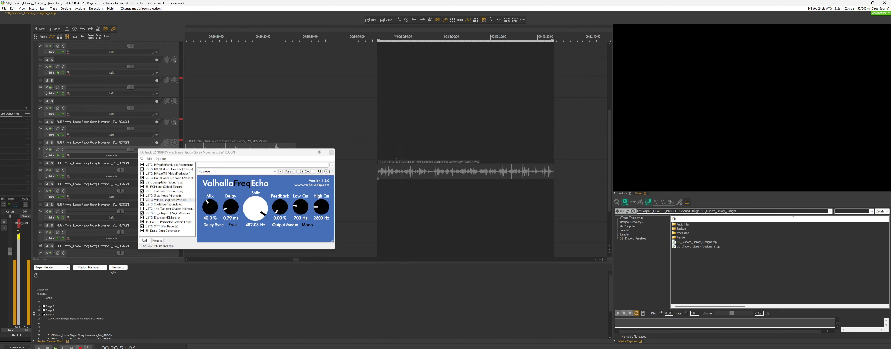
pyautogui.click(142, 195)
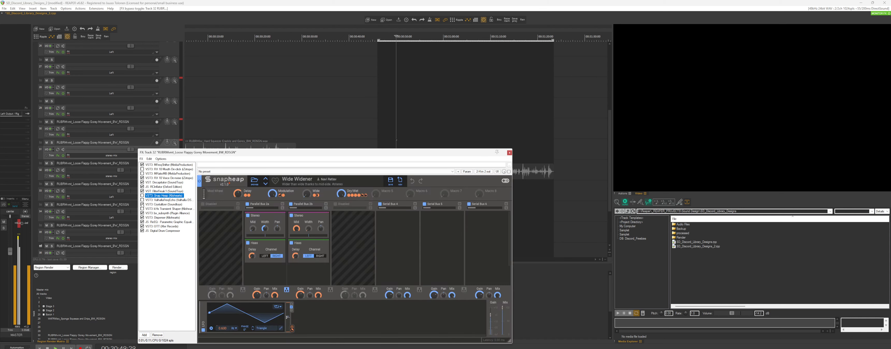
pyautogui.press('space')
# Step: View MFreqShifter, move the effects window clear of the clip, and compare playback with MFreqShifter bypassed and enabled
pyautogui.click(161, 165)
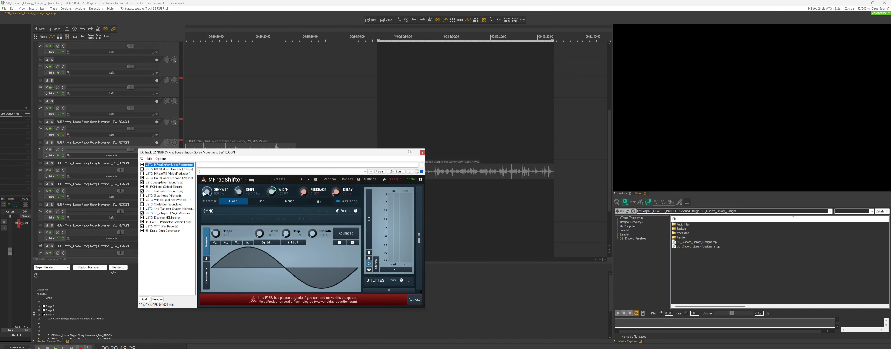
pyautogui.moveTo(239, 156); pyautogui.dragTo(175, 148)
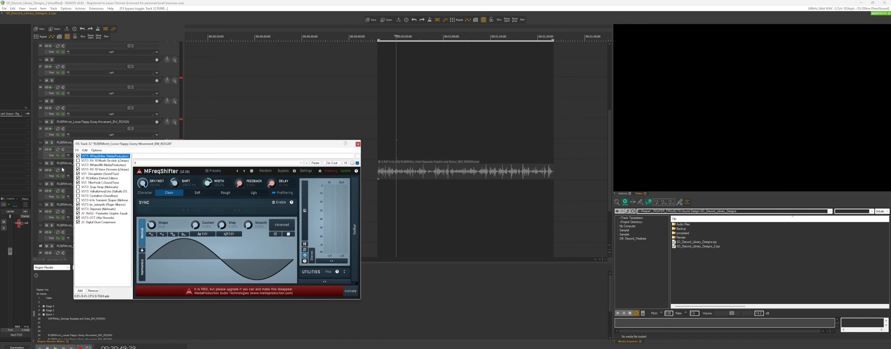
pyautogui.click(77, 157)
pyautogui.press('space')
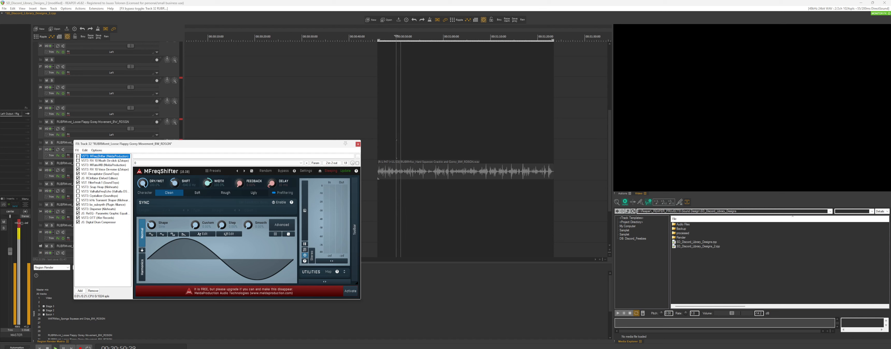
pyautogui.press('space')
pyautogui.click(78, 157)
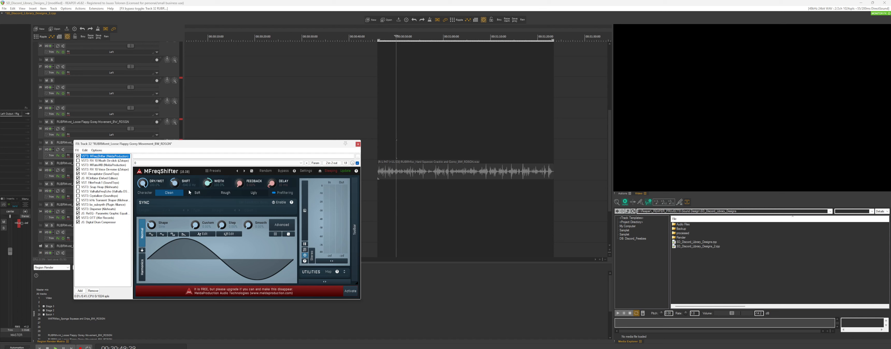
pyautogui.press('space')
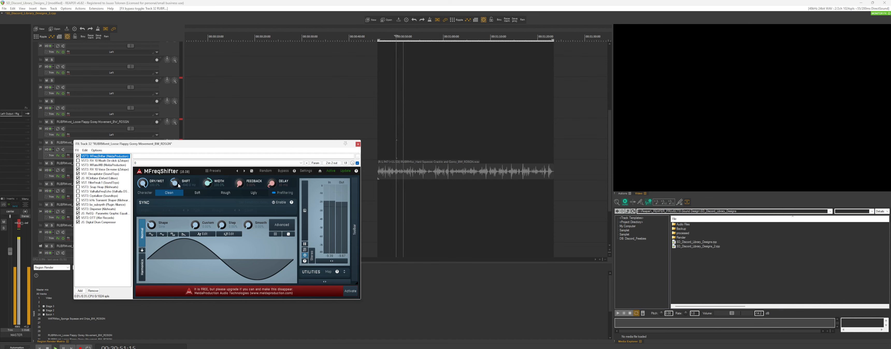
pyautogui.press('space')
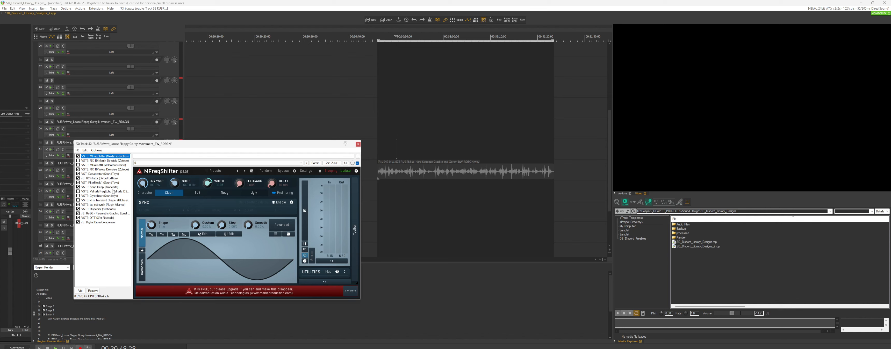
# Step: View Snap Heap while playing the clip, and audition the clip again with ValhallaFreqEcho enabled
pyautogui.click(100, 187)
pyautogui.press('space')
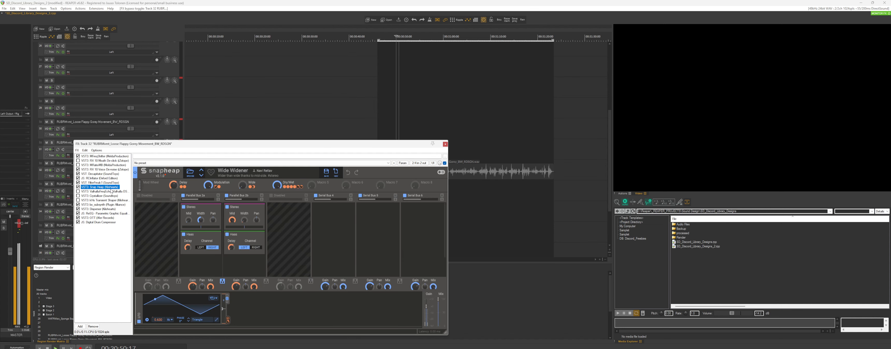
pyautogui.press('space')
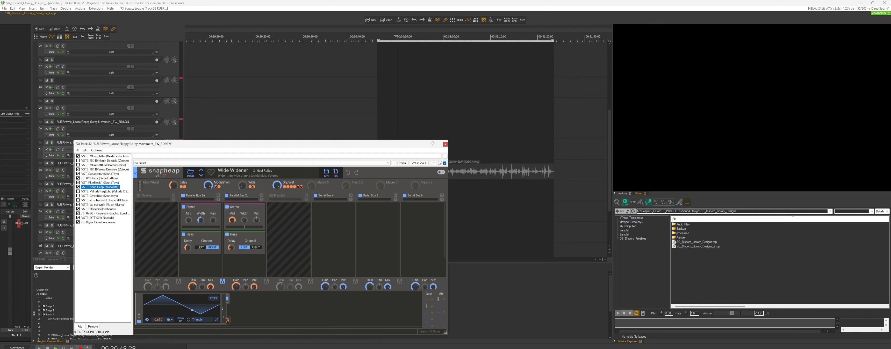
pyautogui.click(88, 192)
pyautogui.press('space')
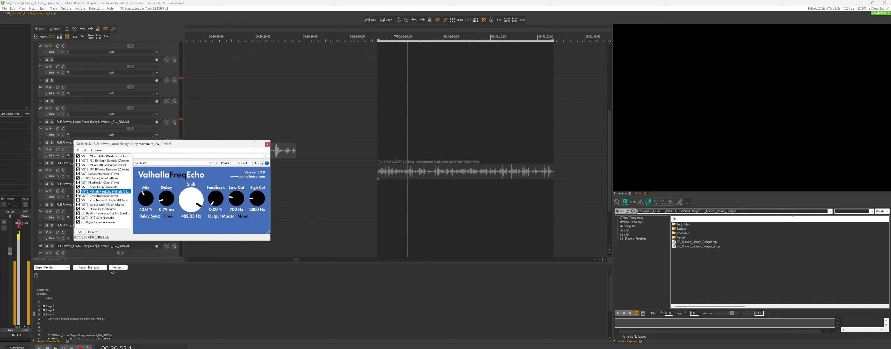
pyautogui.press('space')
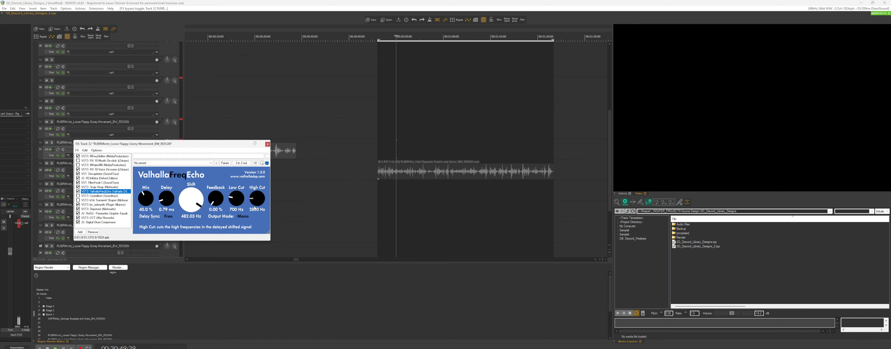
# Step: Try different ValhallaFreqEcho High Cut settings, ending at 1900 Hz, lower Mix to about 29%, and bypass the effect
pyautogui.moveTo(257, 204); pyautogui.dragTo(261, 204)
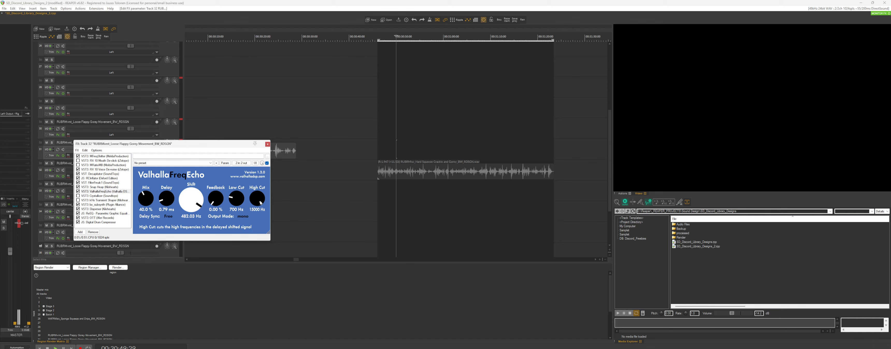
pyautogui.moveTo(258, 201); pyautogui.dragTo(255, 243)
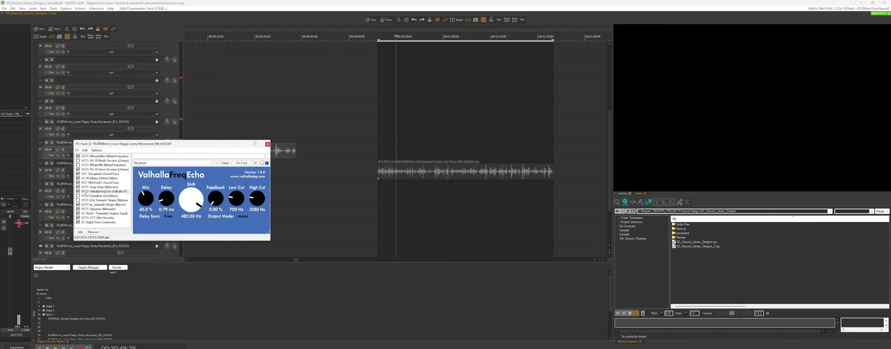
pyautogui.moveTo(258, 199); pyautogui.dragTo(260, 206)
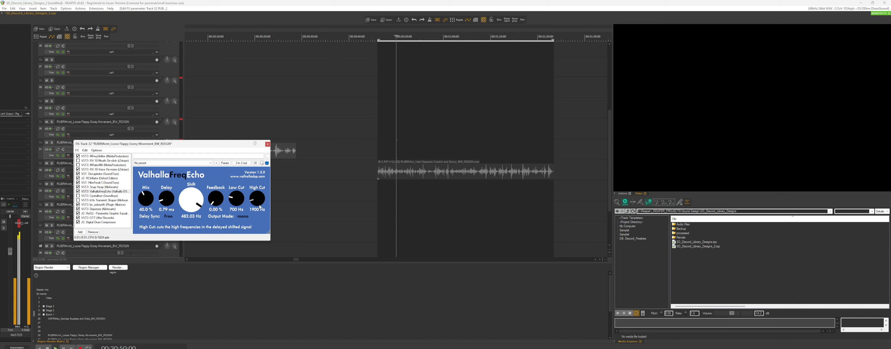
pyautogui.moveTo(147, 203); pyautogui.dragTo(145, 247)
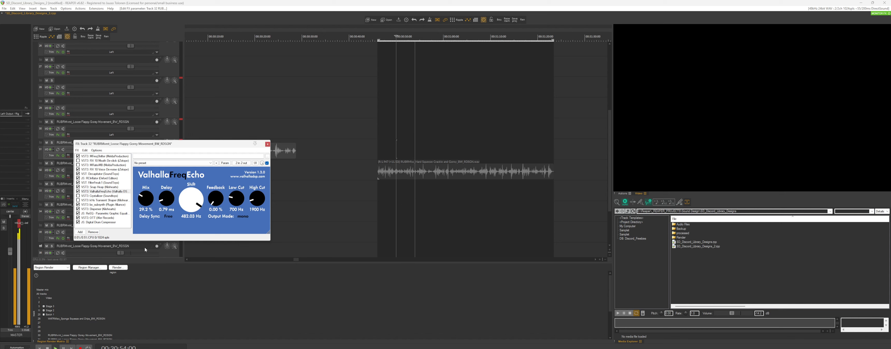
pyautogui.click(78, 191)
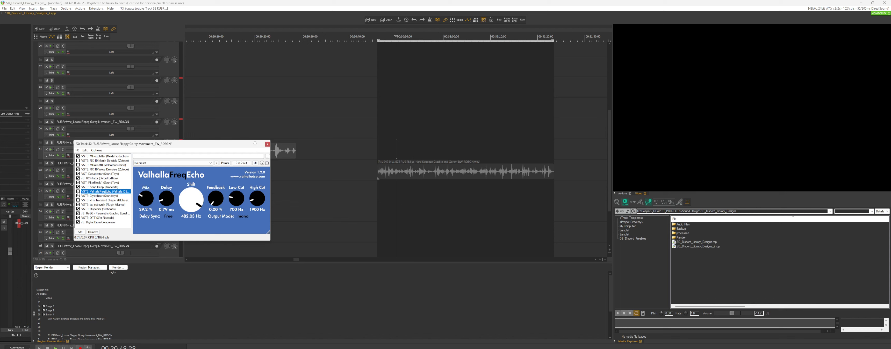
# Step: Audition the clip through Crystallizer with its extra controls expanded, and close the effects chain
pyautogui.press('Down')
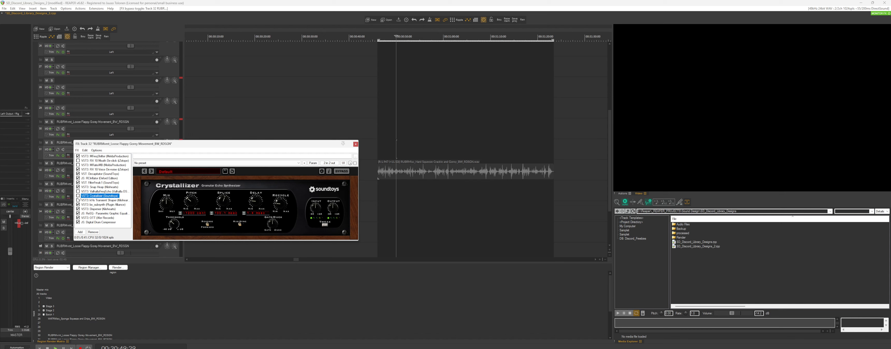
pyautogui.click(324, 225)
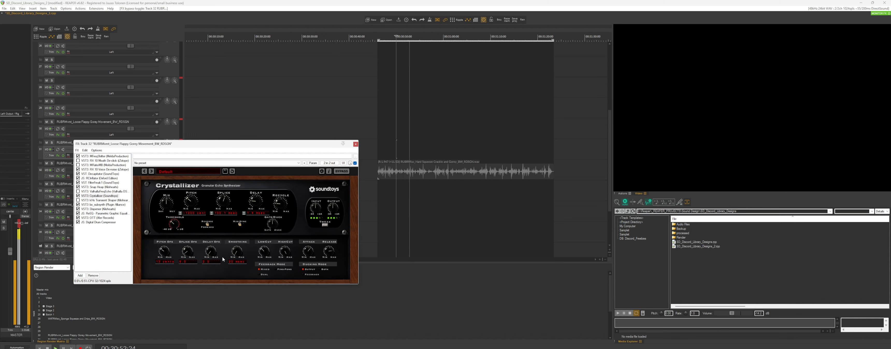
pyautogui.press('space')
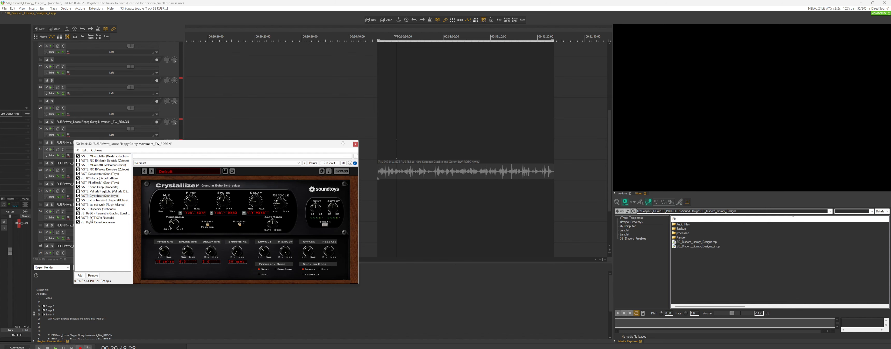
pyautogui.click(356, 144)
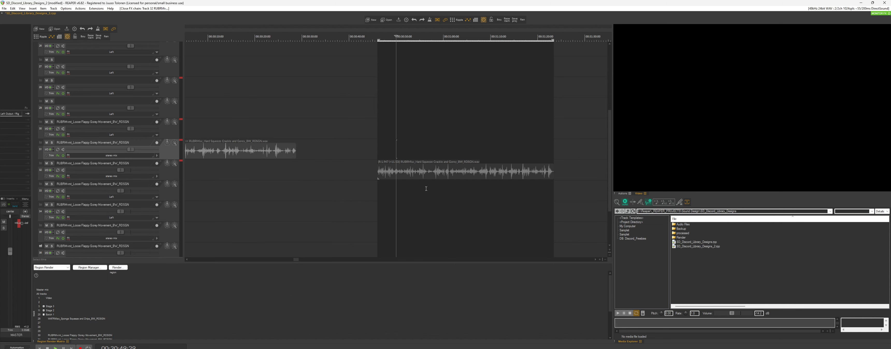
# Step: Set the time selection to the next clip on the track below, play it, and look over the remaining Batch 1 clips
pyautogui.scroll(-5, 489, 183)
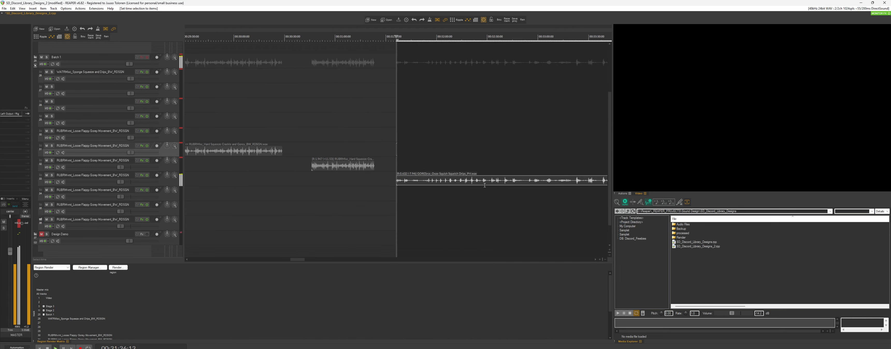
pyautogui.scroll(-3, 449, 173)
pyautogui.click(429, 163)
pyautogui.scroll(-2, 447, 183)
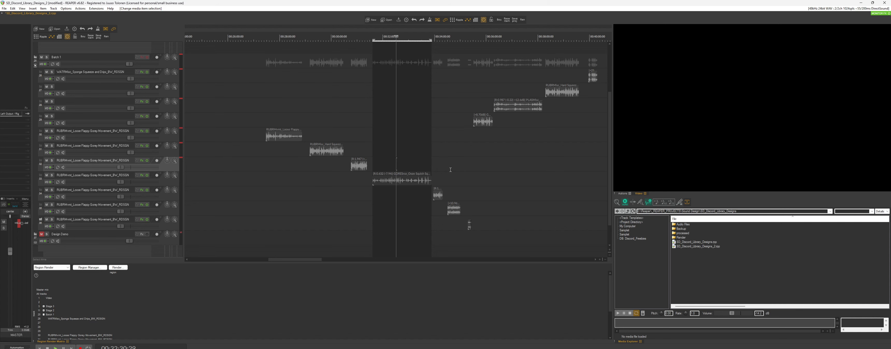
pyautogui.click(453, 189)
pyautogui.scroll(4, 414, 210)
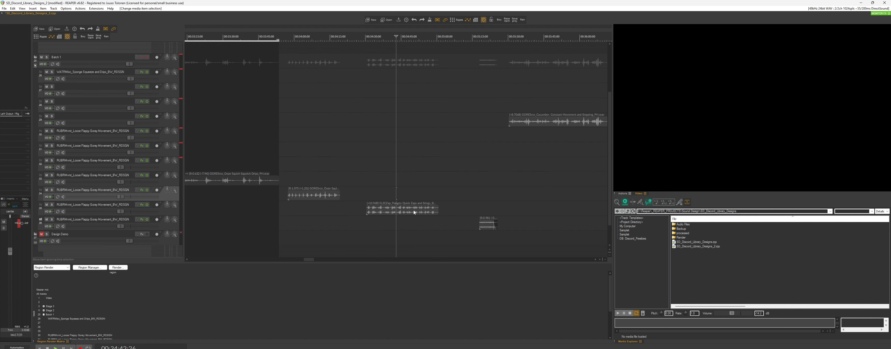
pyautogui.moveTo(341, 214); pyautogui.dragTo(341, 171)
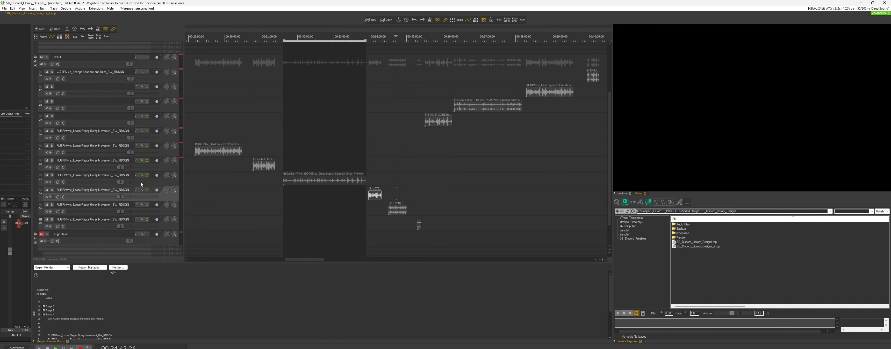
# Step: Duplicate Track 32 together with its clip and effects chain
pyautogui.click(168, 170)
pyautogui.rightClick(169, 170)
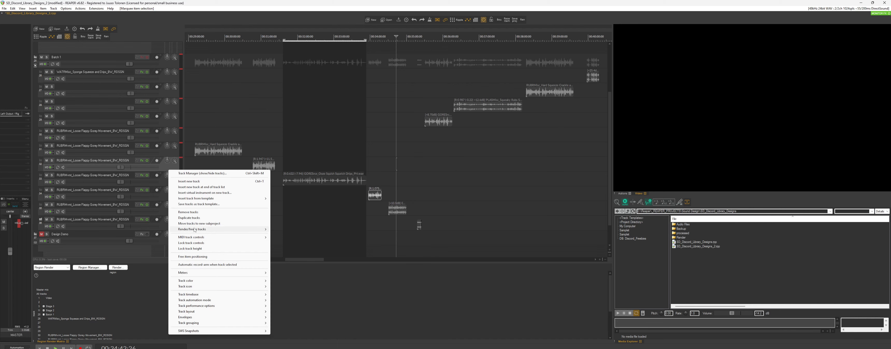
pyautogui.click(199, 218)
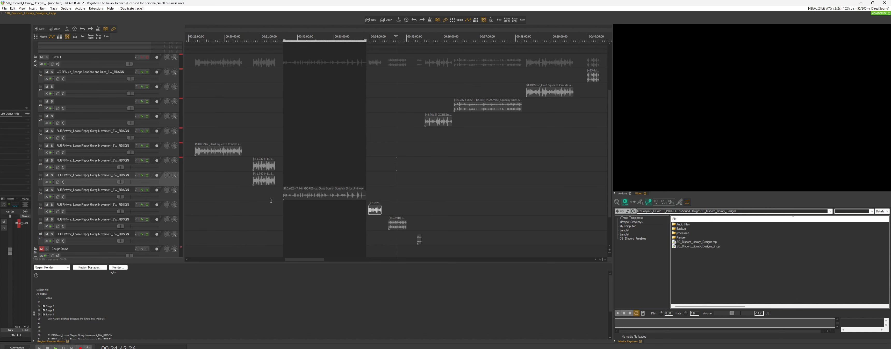
# Step: Move the duplicated clip to an empty stretch of the timeline and give it a longer fade-out
pyautogui.scroll(-4, 281, 197)
pyautogui.click(328, 181)
pyautogui.moveTo(332, 186); pyautogui.dragTo(267, 182)
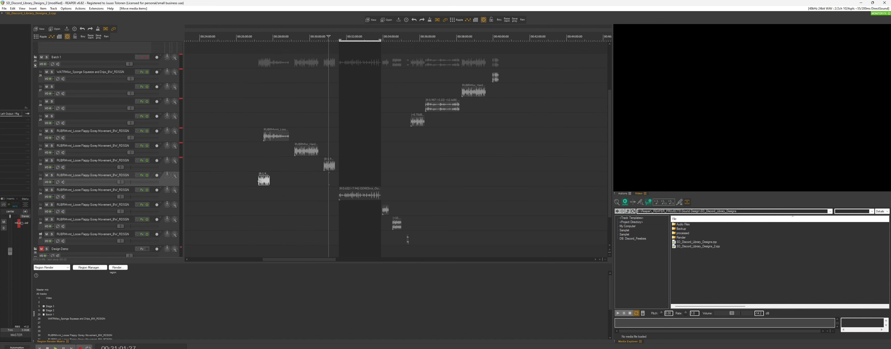
pyautogui.scroll(6, 257, 178)
pyautogui.moveTo(429, 182); pyautogui.dragTo(364, 180)
pyautogui.rightClick(282, 175)
pyautogui.click(333, 175)
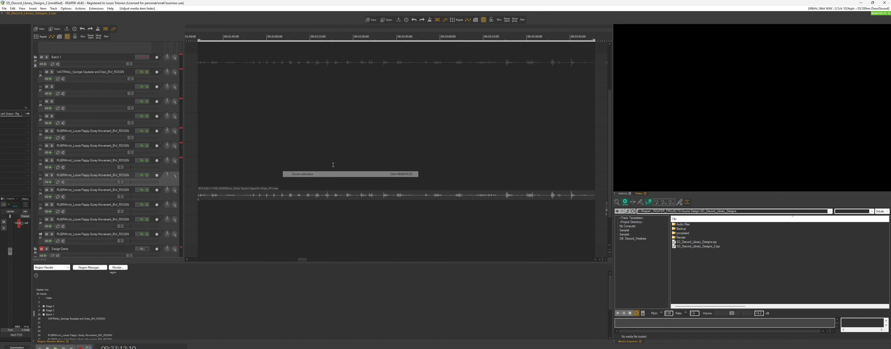
# Step: Set the time selection to the duplicated clip and place the edit cursor shortly after its start
pyautogui.scroll(-6, 332, 165)
pyautogui.doubleClick(360, 183)
pyautogui.scroll(4, 360, 185)
pyautogui.scroll(3, 360, 185)
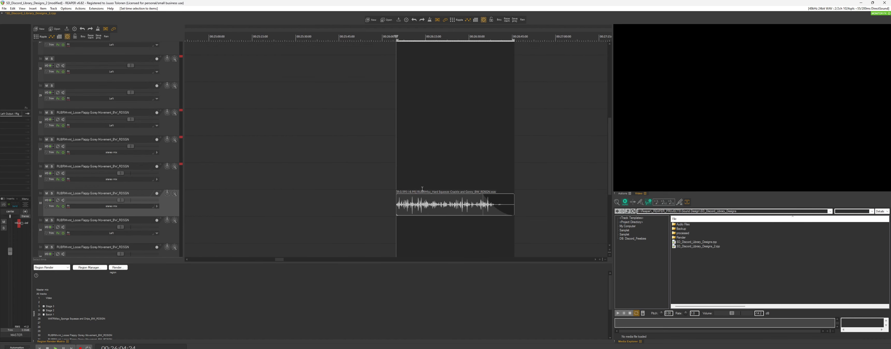
pyautogui.click(406, 179)
pyautogui.scroll(1, 406, 179)
pyautogui.scroll(-1, 406, 179)
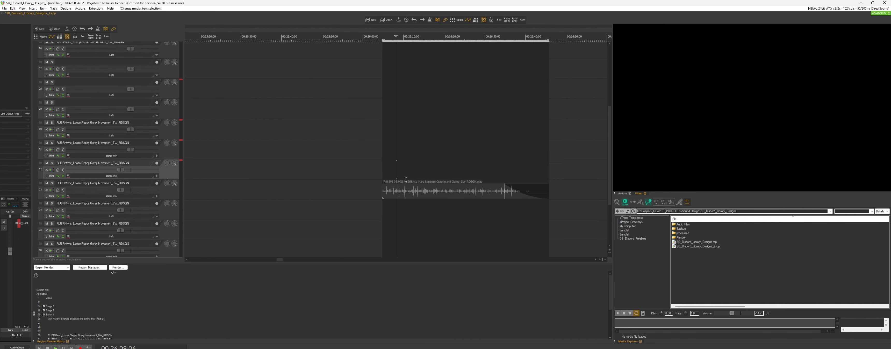
# Step: Open the duplicated track's effects chain and review Crystallizer, FilterFreak, Decapitator and MRatioMB while checking playback of the clip
pyautogui.click(58, 197)
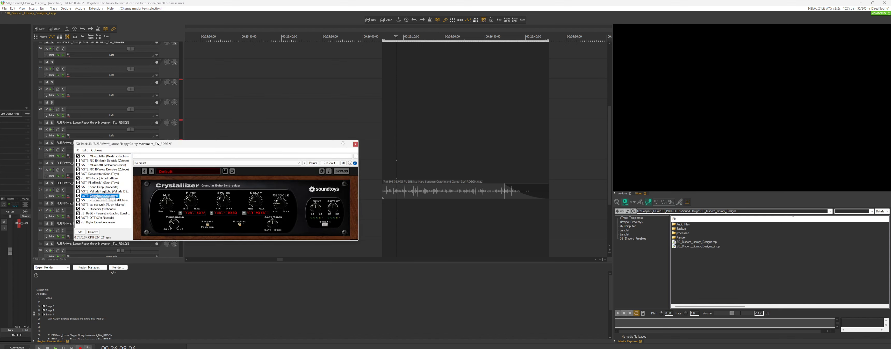
pyautogui.press('space')
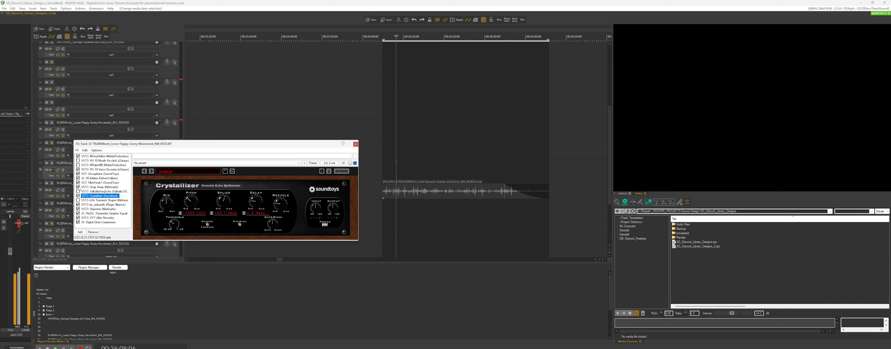
pyautogui.click(100, 183)
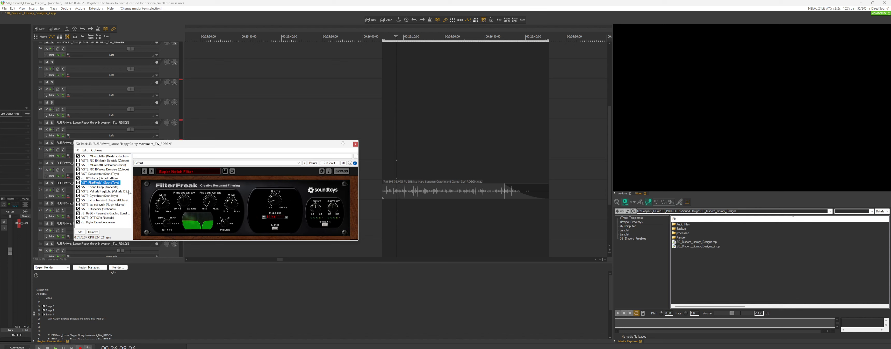
pyautogui.press('Up')
pyautogui.press('Up')
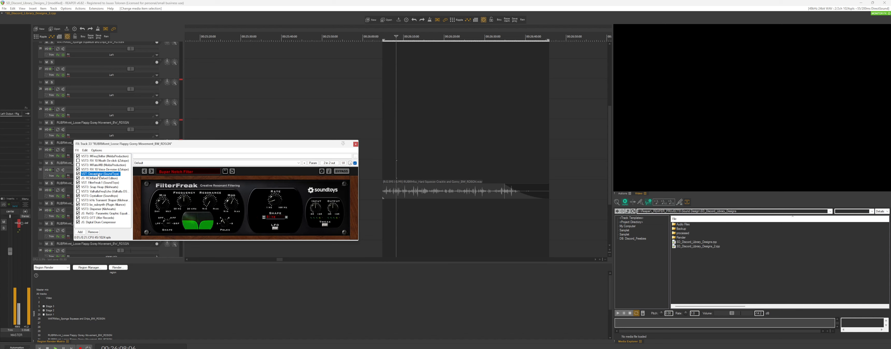
pyautogui.press('space')
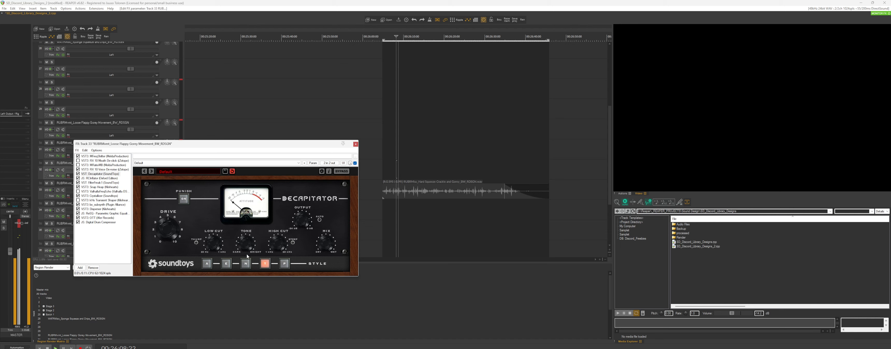
pyautogui.press('Up')
pyautogui.press('Up')
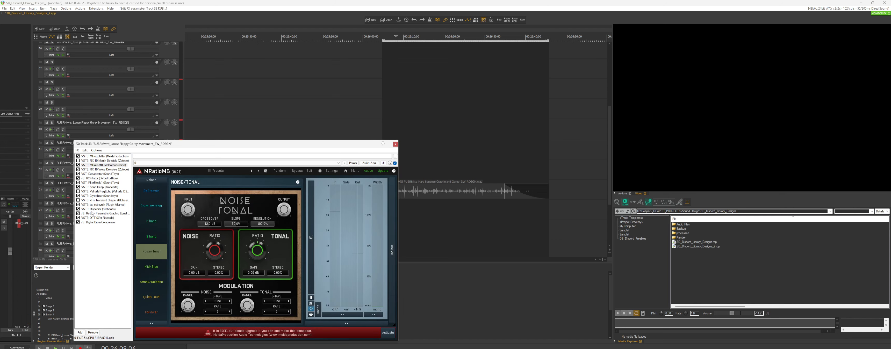
# Step: Lower the Digital Drum Compressor's threshold to about -20 dB, bypass MRatioMB and check playback
pyautogui.click(90, 223)
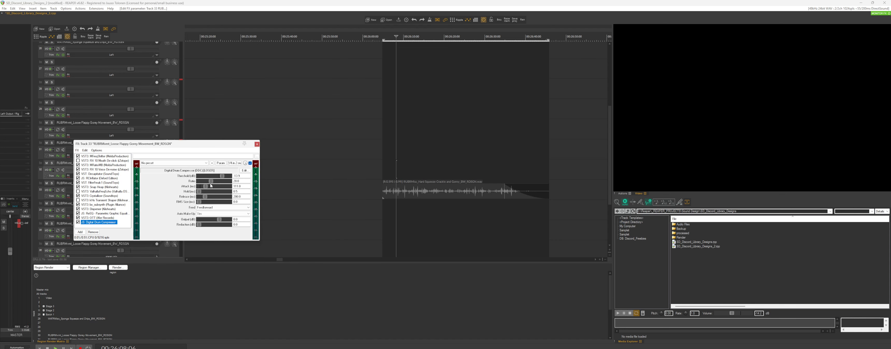
pyautogui.press('space')
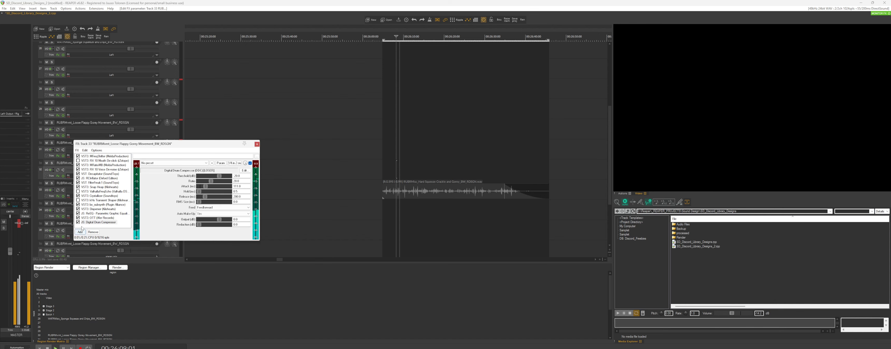
pyautogui.press('space')
pyautogui.click(78, 166)
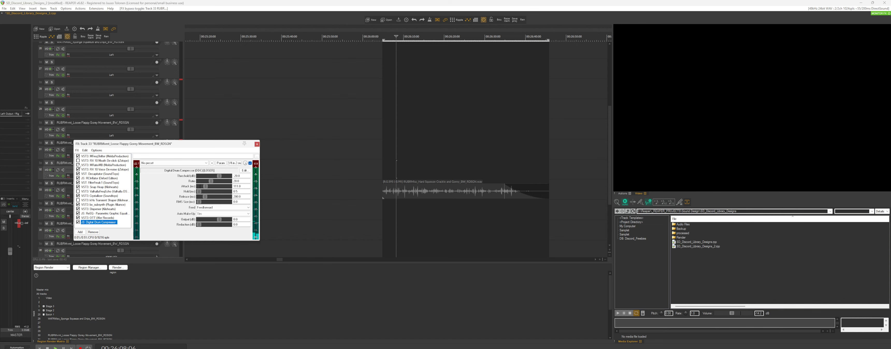
pyautogui.press('space')
# Step: Add a second FilterFreak1 to the duplicated track and move it above RX 10 Voice De-noise in the chain
pyautogui.click(80, 232)
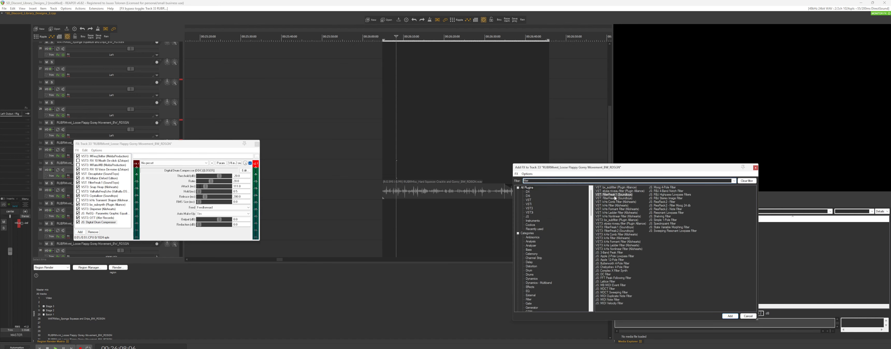
pyautogui.doubleClick(614, 195)
pyautogui.moveTo(95, 184); pyautogui.dragTo(95, 167)
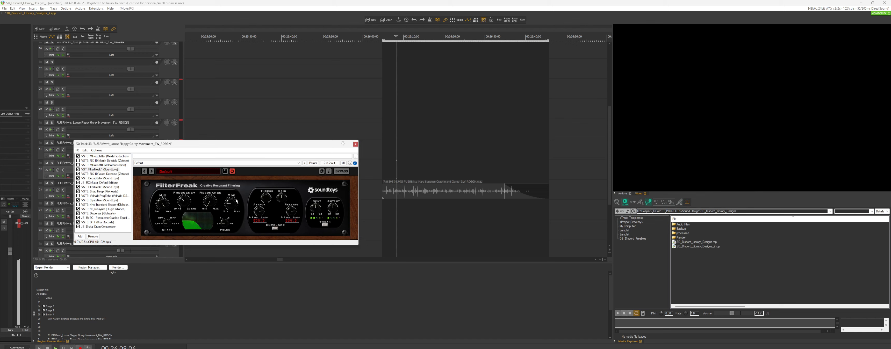
# Step: Raise the new FilterFreak's Mod amount slightly while playing the clip
pyautogui.press('space')
pyautogui.moveTo(236, 199); pyautogui.dragTo(236, 196)
pyautogui.moveTo(242, 144); pyautogui.dragTo(242, 143)
pyautogui.press('space')
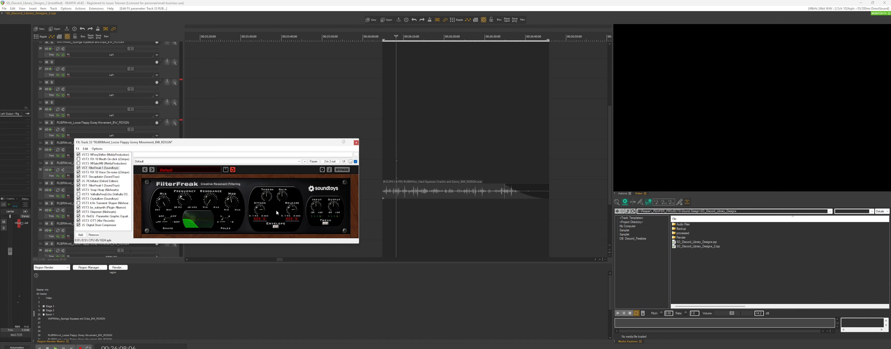
# Step: Raise the added FilterFreak's envelope Release slightly while playing the clip
pyautogui.press('space')
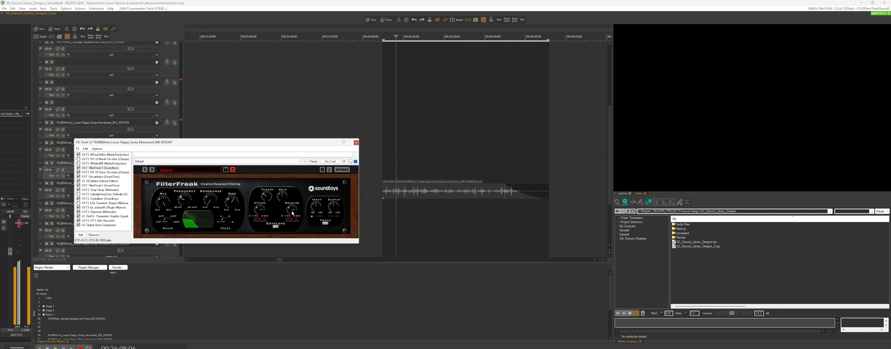
pyautogui.moveTo(295, 211); pyautogui.dragTo(295, 207)
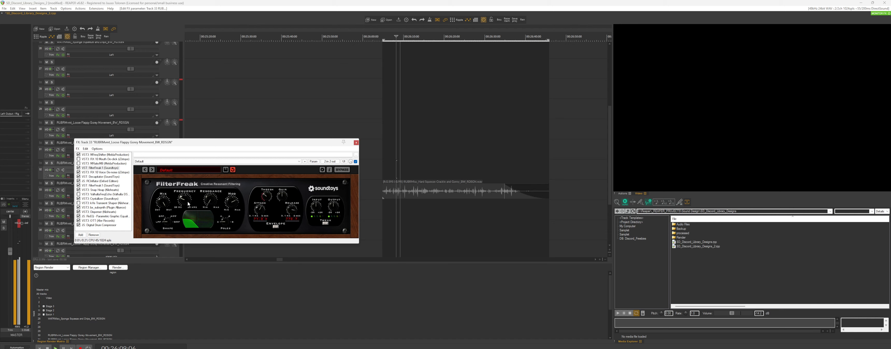
pyautogui.press('space')
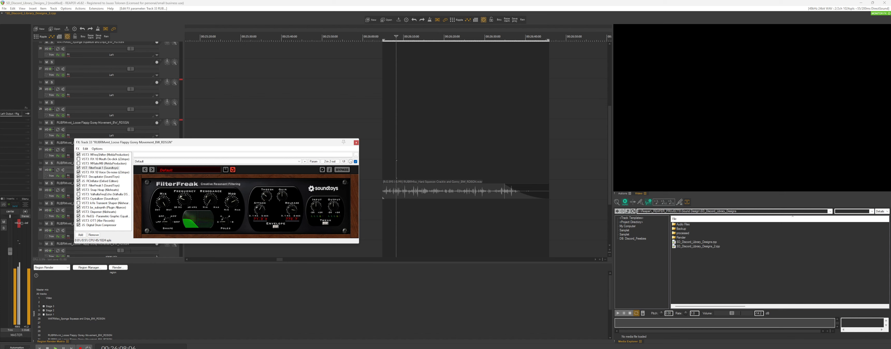
# Step: Move the added FilterFreak1 down the chain to directly above Digital Drum Compressor, check playback and close the effects window
pyautogui.moveTo(100, 186); pyautogui.dragTo(100, 193)
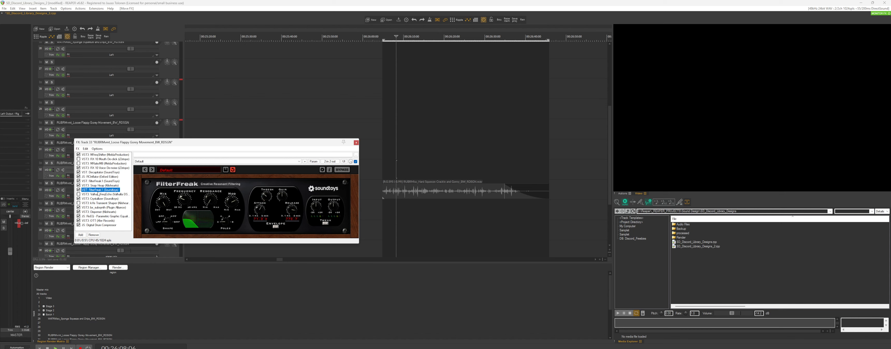
pyautogui.moveTo(95, 222); pyautogui.dragTo(94, 221)
pyautogui.press('space')
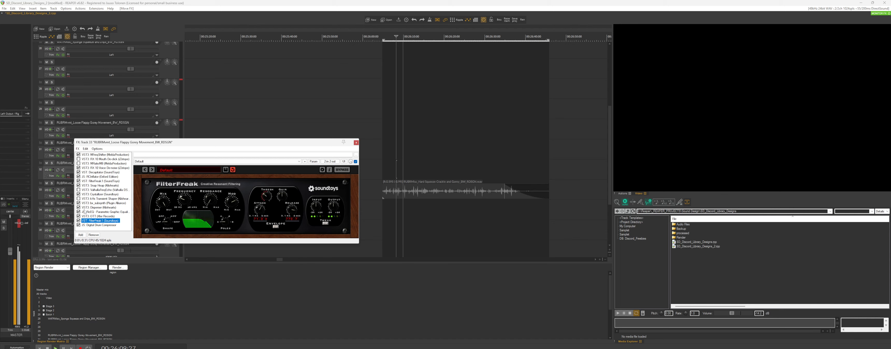
pyautogui.click(356, 142)
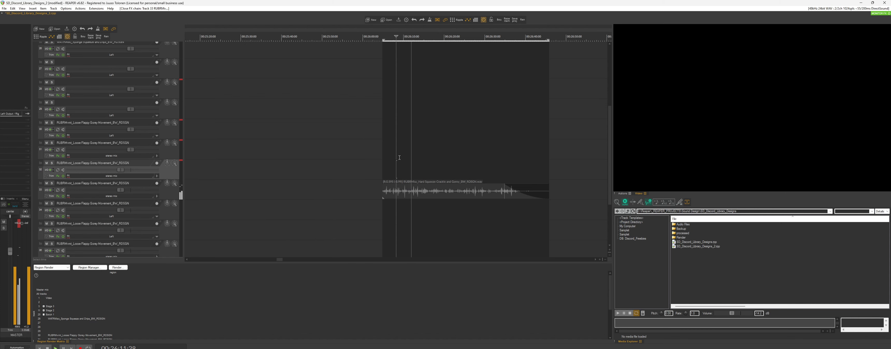
# Step: Audition the duplicated track's hard squeeze clip from its beginning with the reordered effects chain
pyautogui.scroll(-2, 416, 218)
pyautogui.press('space')
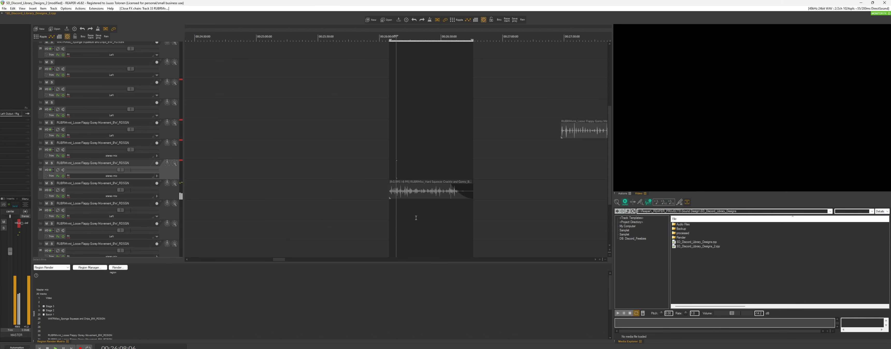
pyautogui.click(409, 192)
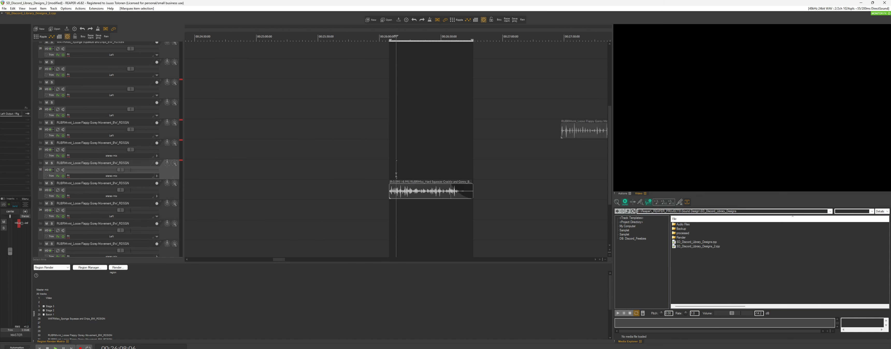
pyautogui.scroll(4, 426, 170)
pyautogui.press('space')
pyautogui.scroll(-2, 426, 170)
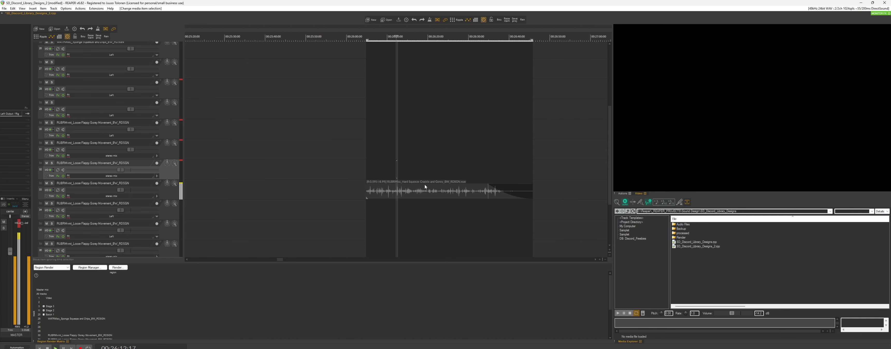
pyautogui.press('space')
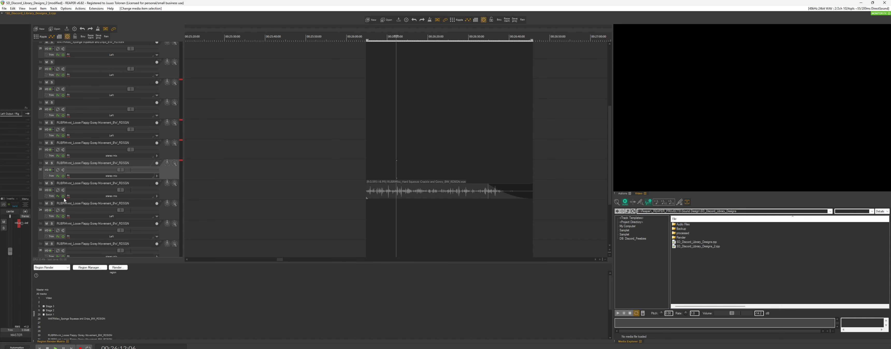
# Step: Compare the duplicated track's clip with its effects chain bypassed and re-enabled, and close the chain window
pyautogui.click(68, 196)
pyautogui.click(63, 196)
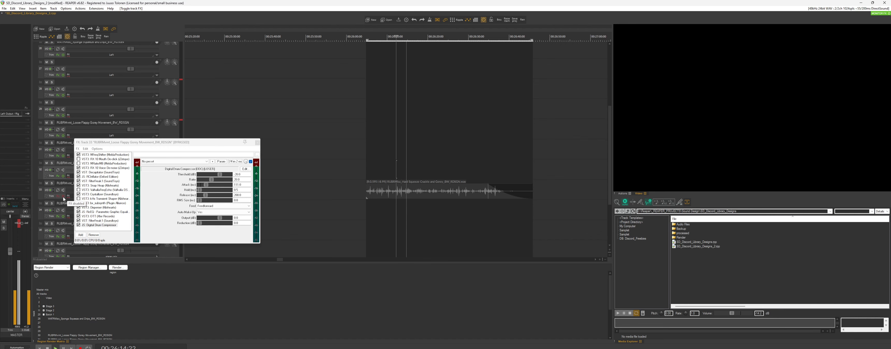
pyautogui.click(62, 197)
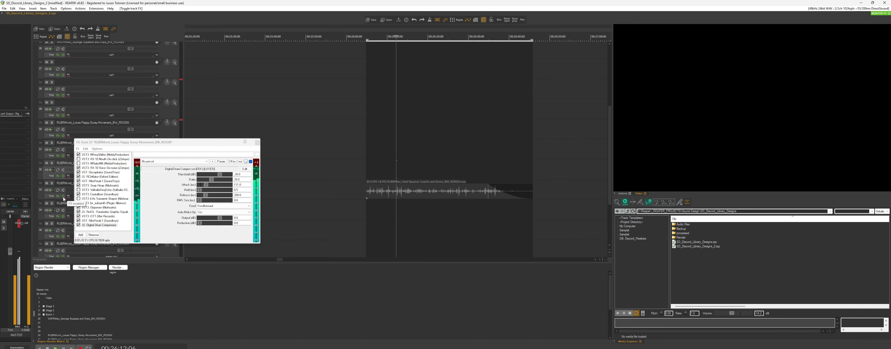
pyautogui.click(258, 143)
# Step: Audition the long recording on track 34 in Batch 1 from several points
pyautogui.scroll(-8, 457, 181)
pyautogui.press('space')
pyautogui.scroll(-3, 502, 196)
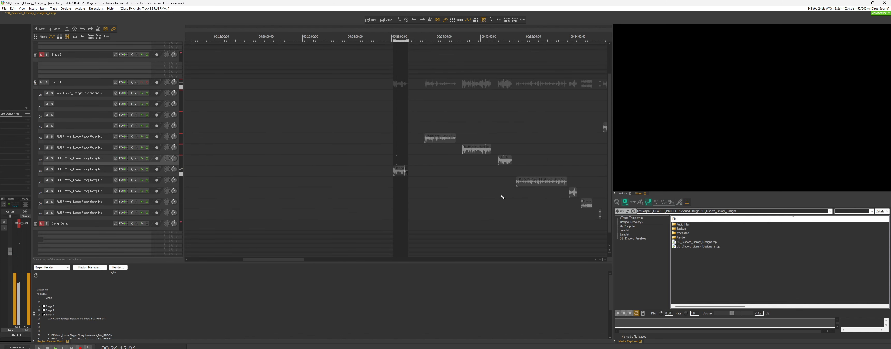
pyautogui.scroll(-3, 484, 199)
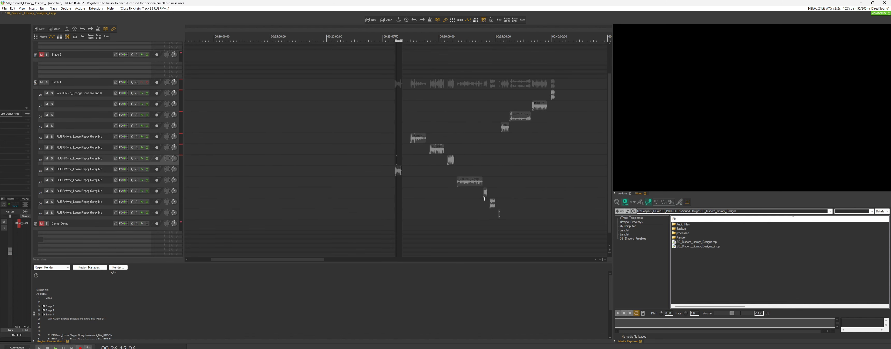
pyautogui.scroll(-3, 515, 171)
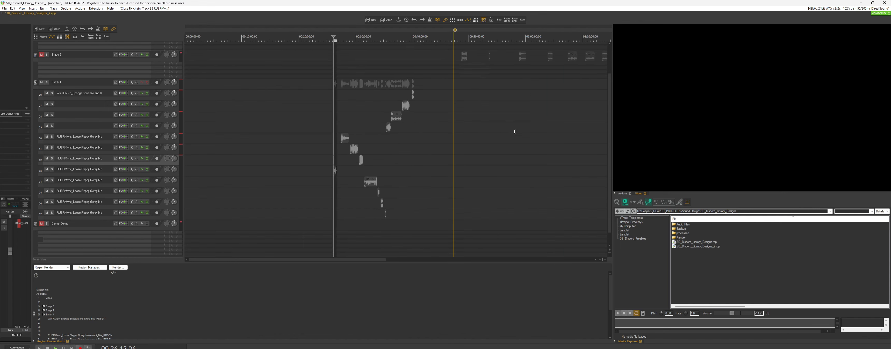
pyautogui.click(399, 98)
pyautogui.scroll(-2, 401, 108)
pyautogui.scroll(8, 367, 159)
pyautogui.scroll(-2, 286, 183)
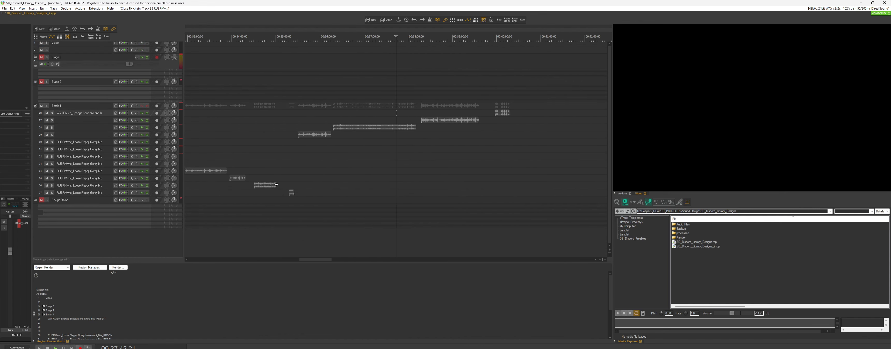
pyautogui.scroll(-2, 281, 180)
pyautogui.click(256, 157)
pyautogui.scroll(6, 322, 168)
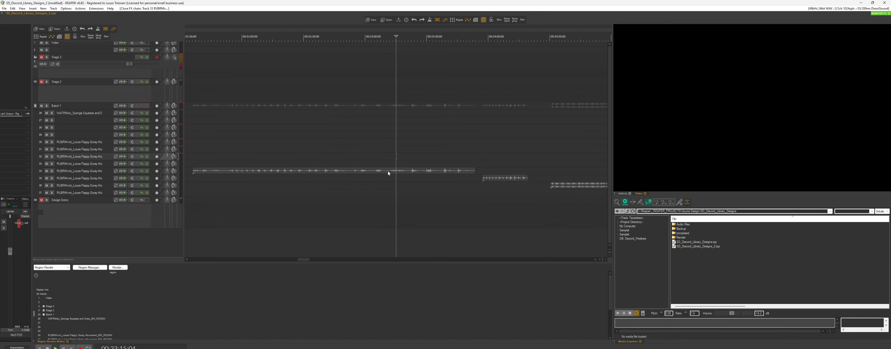
pyautogui.press('space')
pyautogui.scroll(-2, 383, 165)
pyautogui.scroll(1, 384, 165)
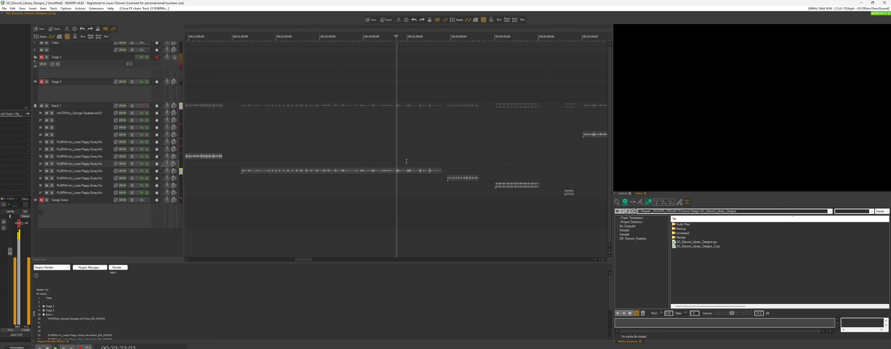
pyautogui.scroll(3, 404, 161)
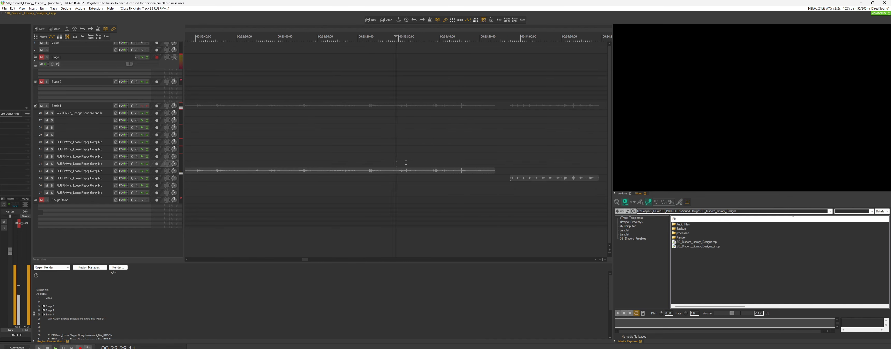
# Step: Play the recordings on tracks 35, 36 and 37 one after another
pyautogui.scroll(-1, 406, 163)
pyautogui.click(456, 165)
pyautogui.scroll(2, 455, 165)
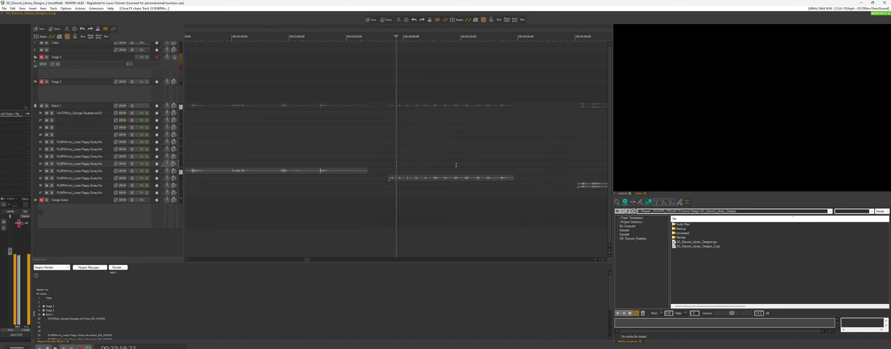
pyautogui.scroll(-1, 443, 167)
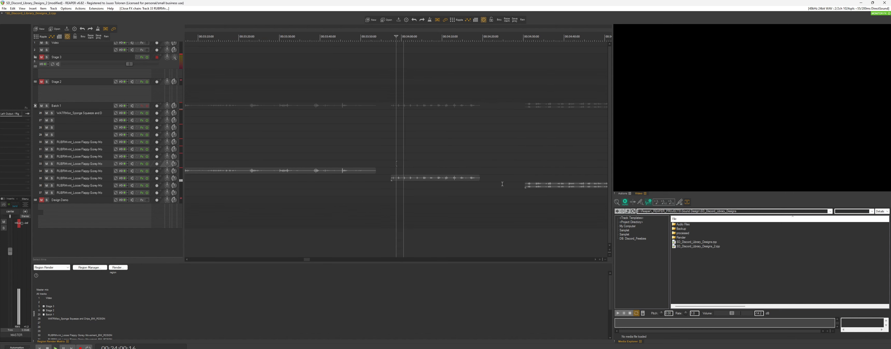
pyautogui.click(527, 179)
pyautogui.scroll(-2, 502, 187)
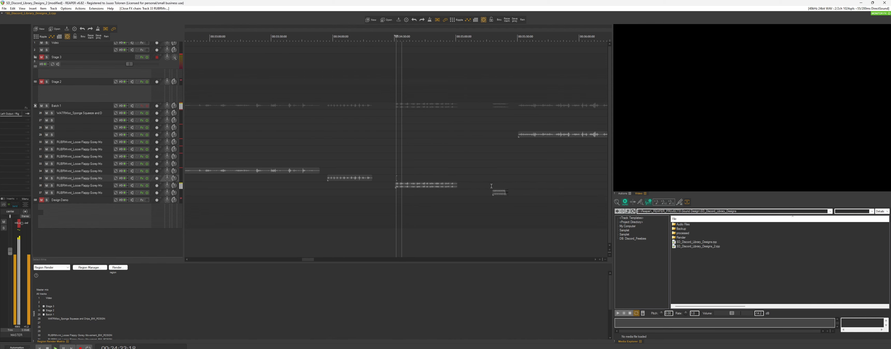
pyautogui.doubleClick(498, 193)
pyautogui.scroll(3, 490, 193)
pyautogui.scroll(-2, 482, 192)
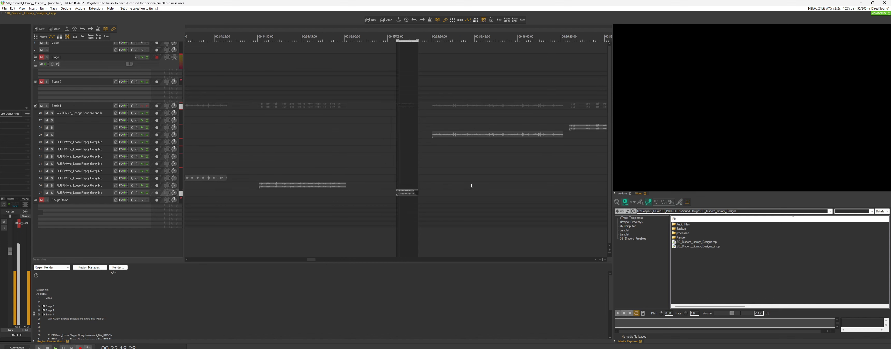
pyautogui.press('space')
# Step: Compare the track 36 recording with its effects chain bypassed and re-enabled during playback
pyautogui.moveTo(360, 193); pyautogui.dragTo(259, 180)
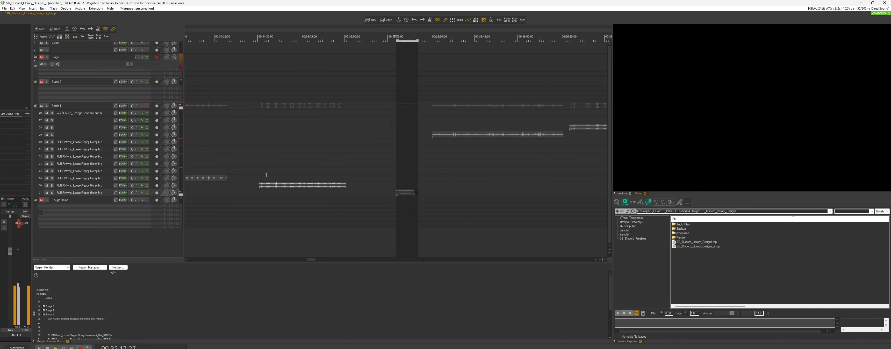
pyautogui.click(267, 177)
pyautogui.scroll(3, 273, 190)
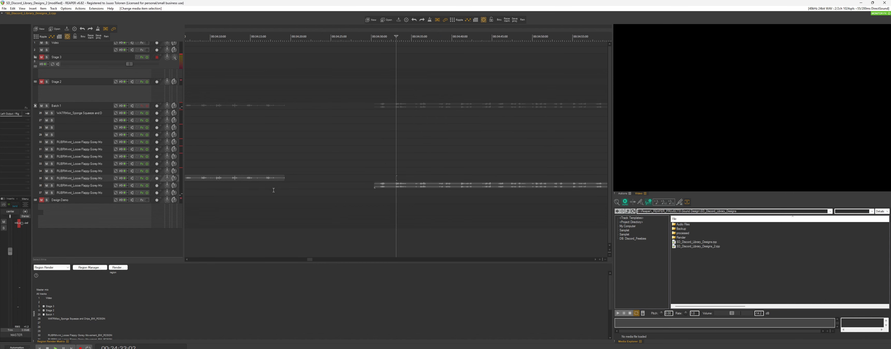
pyautogui.rightClick(152, 188)
pyautogui.click(148, 186)
pyautogui.click(148, 185)
pyautogui.press('space')
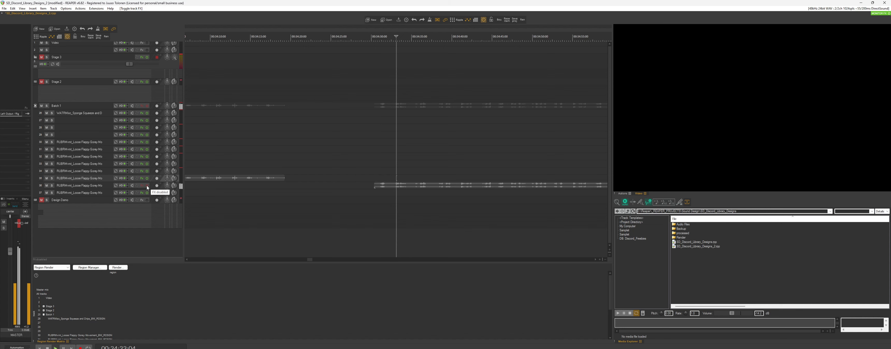
pyautogui.press('space')
pyautogui.click(147, 185)
pyautogui.press('space')
pyautogui.scroll(-3, 564, 209)
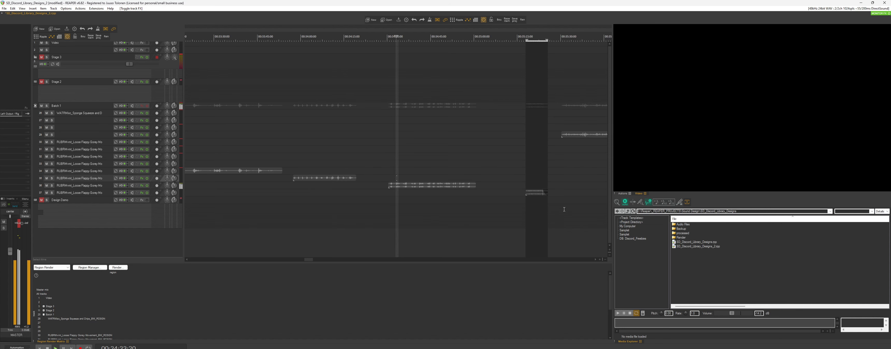
# Step: Set the time selection to the short clip on track 37 and play it
pyautogui.press('space')
pyautogui.doubleClick(532, 195)
pyautogui.scroll(2, 524, 200)
pyautogui.press('space')
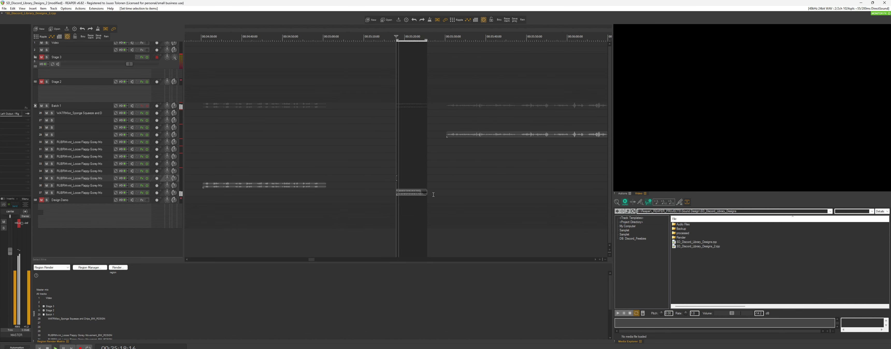
pyautogui.press('space')
pyautogui.scroll(-2, 443, 172)
# Step: Set the time selection to the cucumber movement and snapping recording on track 29 and audition it
pyautogui.doubleClick(453, 135)
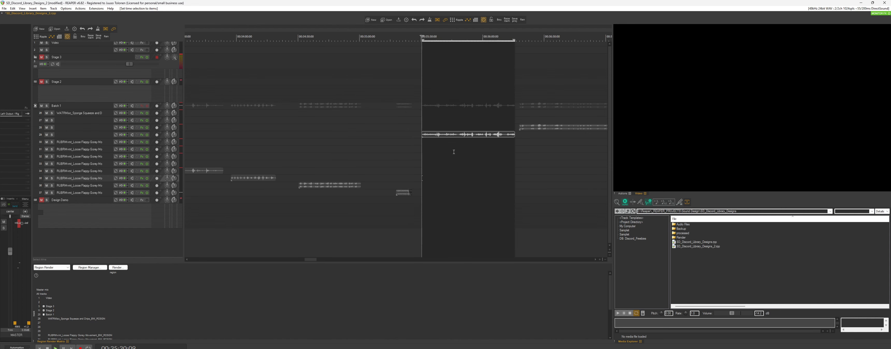
pyautogui.click(431, 126)
pyautogui.scroll(3, 424, 135)
pyautogui.press('space')
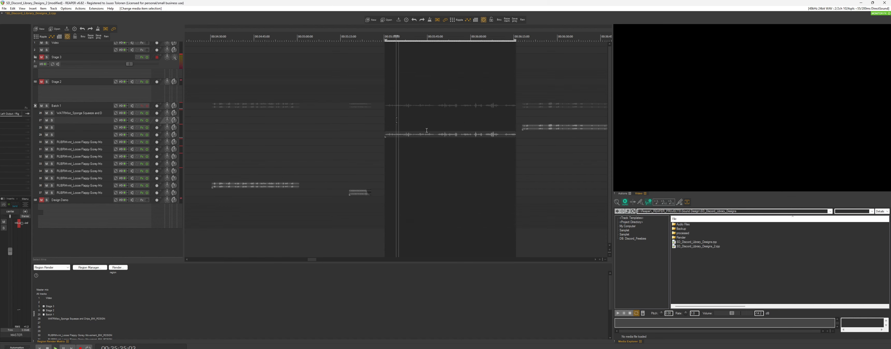
pyautogui.keyDown('ctrl'); pyautogui.scroll(2, 416, 142); pyautogui.keyUp('ctrl')
pyautogui.scroll(-4, 429, 134)
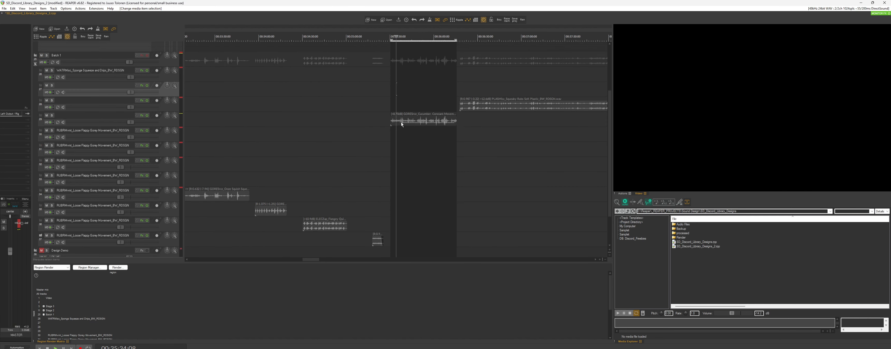
pyautogui.scroll(-2, 416, 122)
pyautogui.press('space')
# Step: Audition the squeaky soft plastic recording on track 28 from several points, with another listen to the cucumber recording
pyautogui.click(433, 98)
pyautogui.scroll(3, 400, 134)
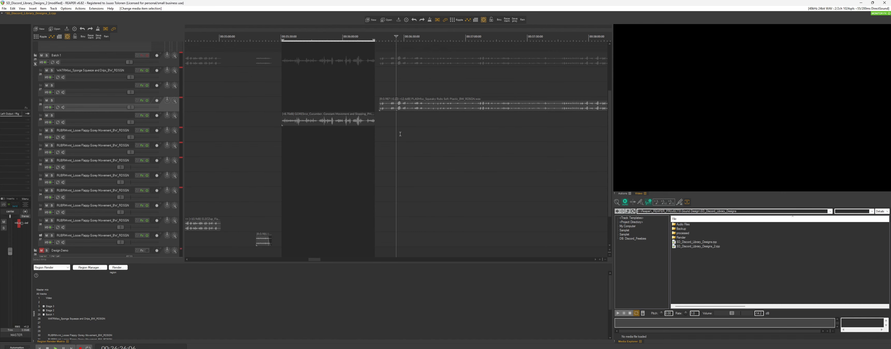
pyautogui.click(332, 108)
pyautogui.scroll(2, 324, 112)
pyautogui.scroll(-3, 332, 118)
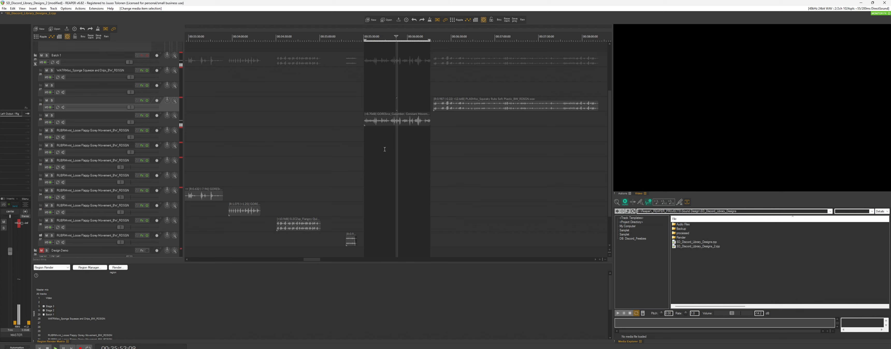
pyautogui.click(443, 99)
pyautogui.click(444, 93)
pyautogui.scroll(3, 445, 95)
pyautogui.press('space')
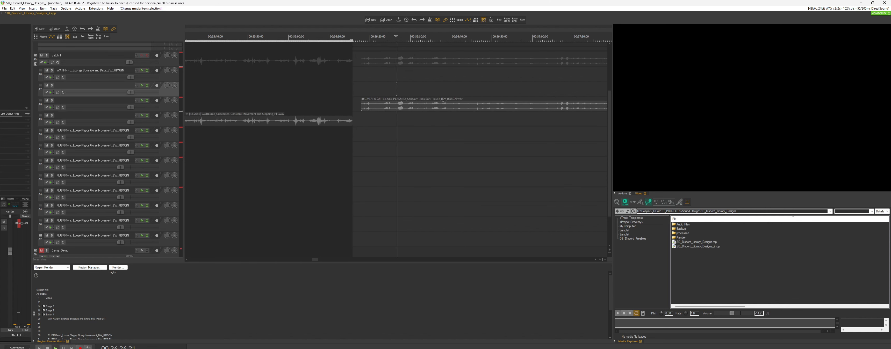
pyautogui.scroll(-2, 443, 104)
pyautogui.scroll(2, 442, 104)
pyautogui.click(410, 99)
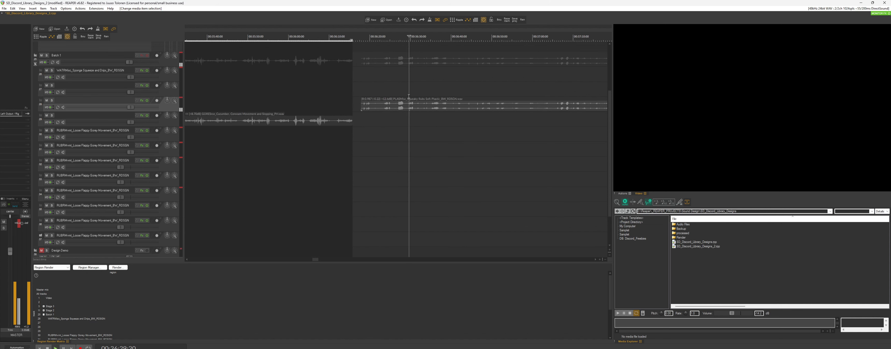
# Step: Audition several points of the Squeaky Rubs Soft Plastic and Hard Squeeze Crackle and Gooey clips in the Batch 1 folder
pyautogui.scroll(-4, 410, 99)
pyautogui.scroll(-1, 409, 98)
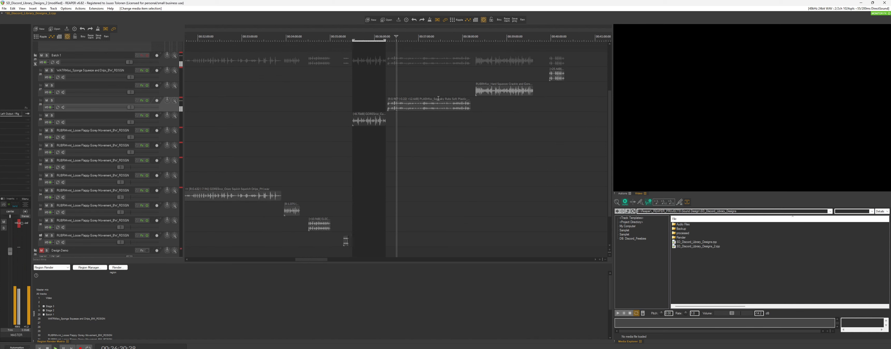
pyautogui.click(425, 93)
pyautogui.scroll(2, 425, 93)
pyautogui.scroll(-2, 425, 93)
pyautogui.click(451, 92)
pyautogui.scroll(2, 450, 92)
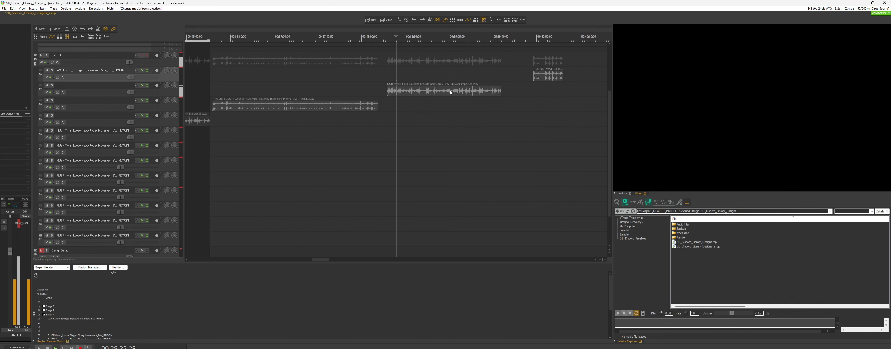
pyautogui.scroll(-1, 425, 82)
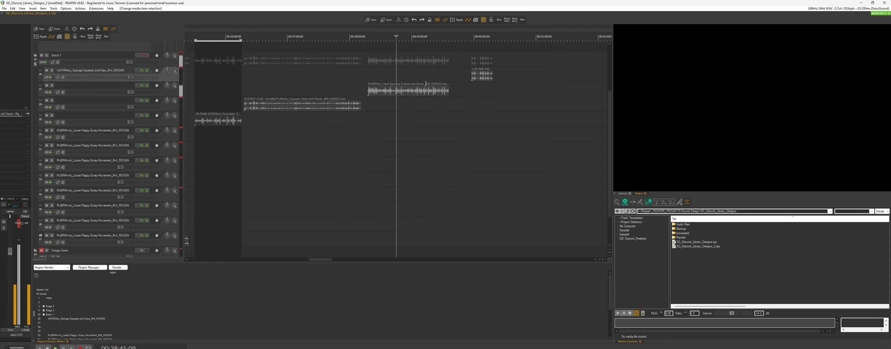
pyautogui.press('space')
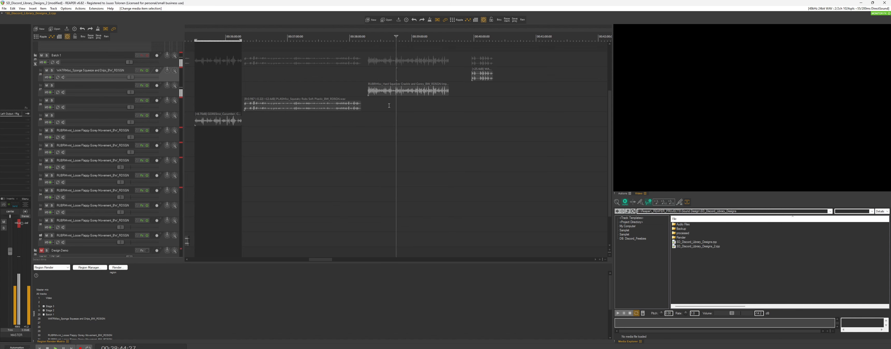
pyautogui.click(408, 82)
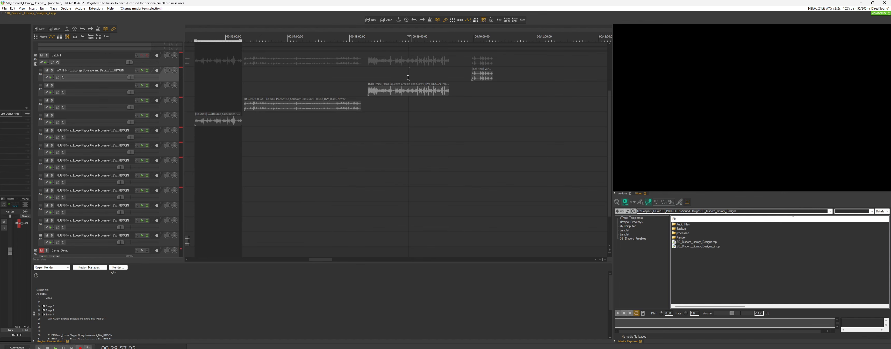
pyautogui.scroll(2, 408, 81)
pyautogui.click(408, 82)
pyautogui.scroll(1, 408, 82)
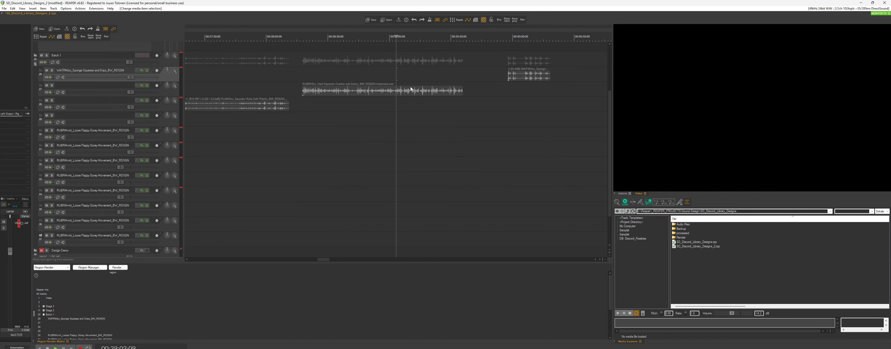
pyautogui.click(410, 87)
pyautogui.scroll(-2, 401, 89)
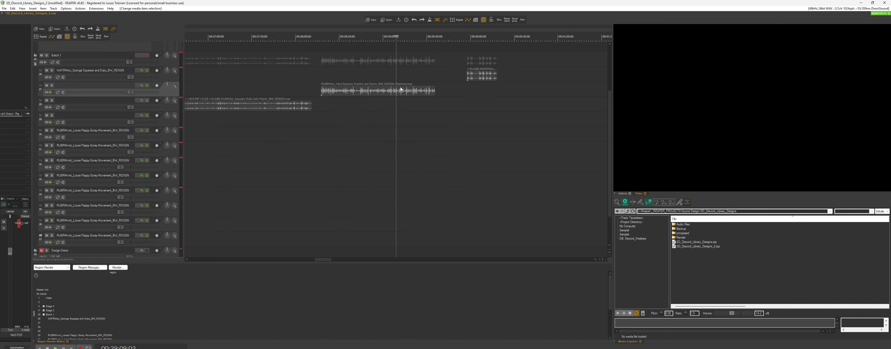
# Step: Audition the Sponge Squeeze and Drips clip in Batch 1 from several positions
pyautogui.click(468, 65)
pyautogui.scroll(2, 469, 83)
pyautogui.press('space')
pyautogui.click(411, 64)
pyautogui.scroll(-1, 411, 64)
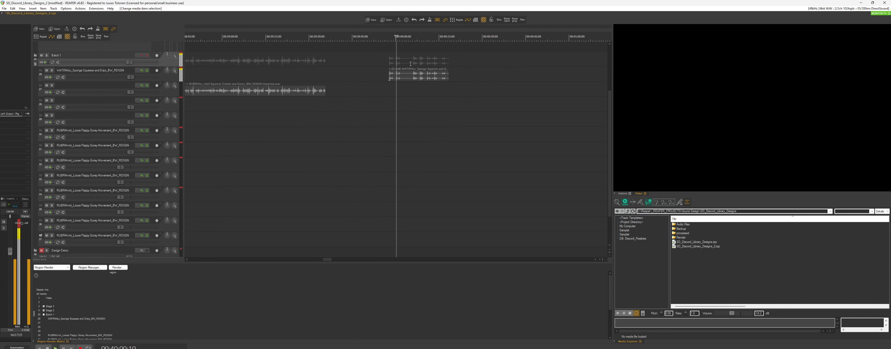
pyautogui.scroll(4, 411, 66)
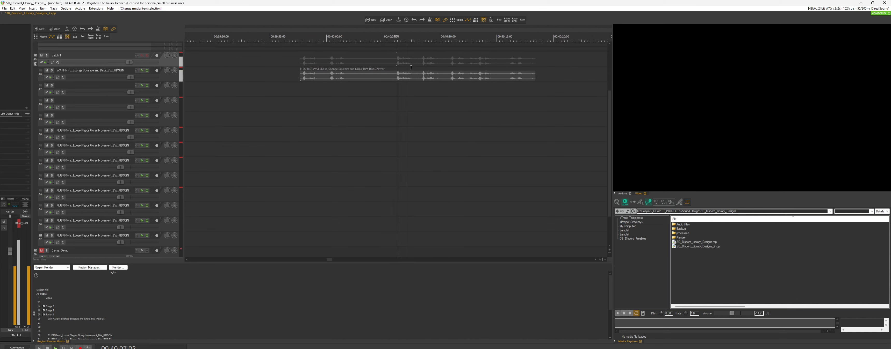
pyautogui.click(359, 69)
pyautogui.press('space')
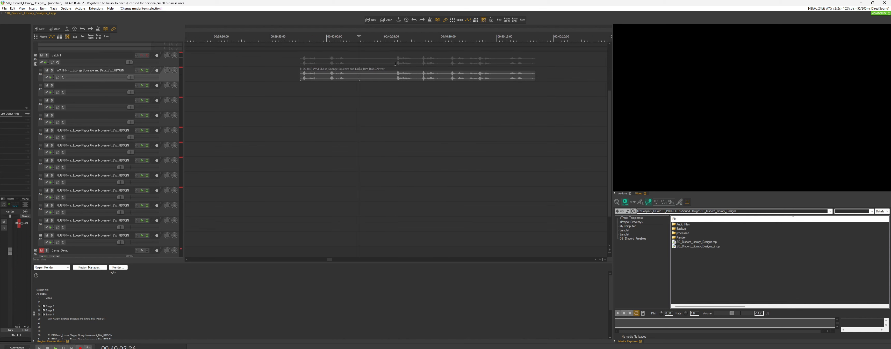
pyautogui.click(396, 64)
pyautogui.press('space')
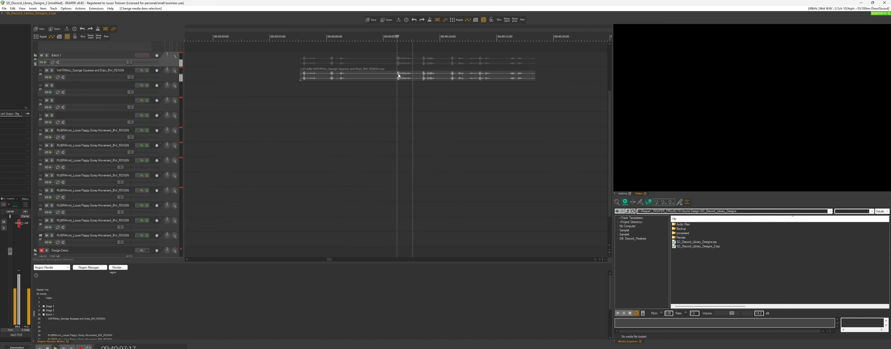
pyautogui.press('space')
pyautogui.scroll(-2, 381, 120)
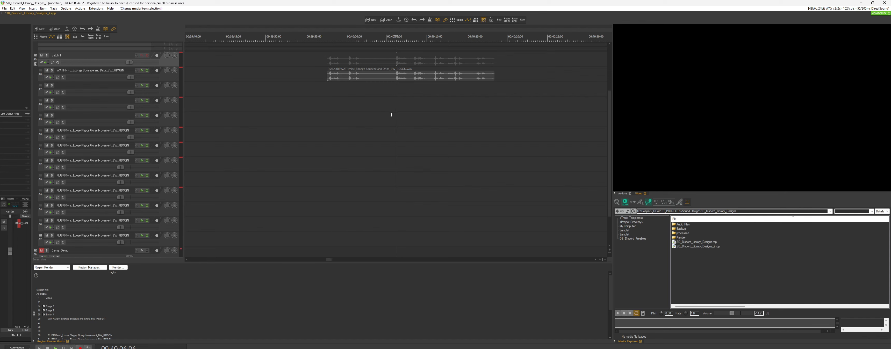
pyautogui.scroll(-2, 393, 119)
pyautogui.scroll(5, 395, 115)
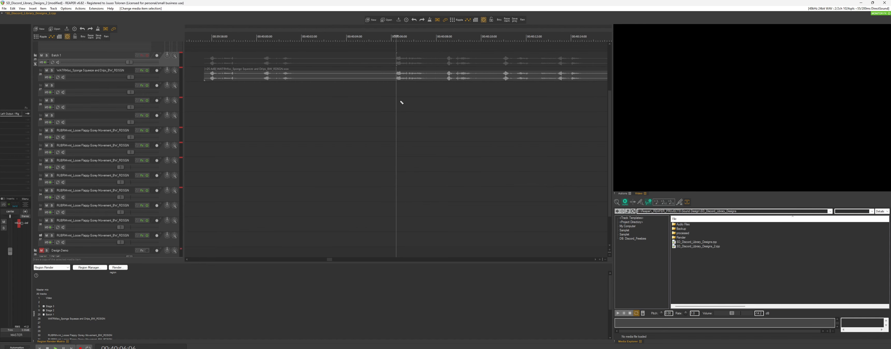
pyautogui.scroll(3, 401, 102)
pyautogui.scroll(4, 411, 109)
pyautogui.scroll(-4, 449, 133)
pyautogui.scroll(-5, 456, 145)
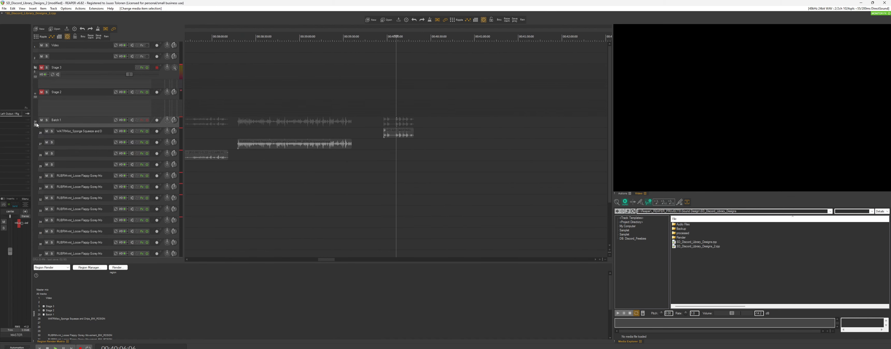
# Step: Open the project's processed folder in the media browser and preview the first few processed files
pyautogui.doubleClick(685, 234)
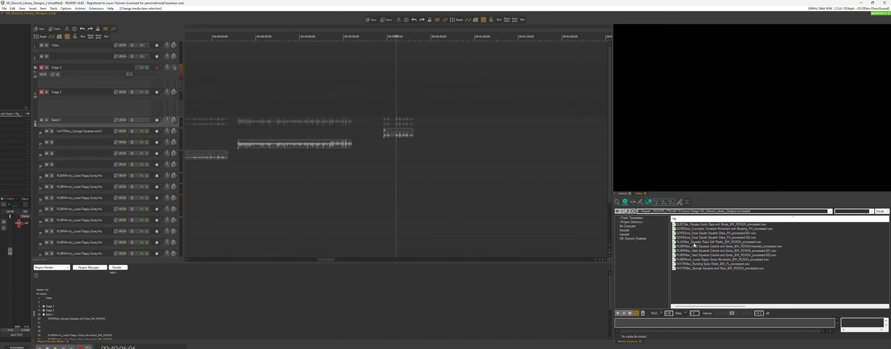
pyautogui.press('Down')
pyautogui.press('Down')
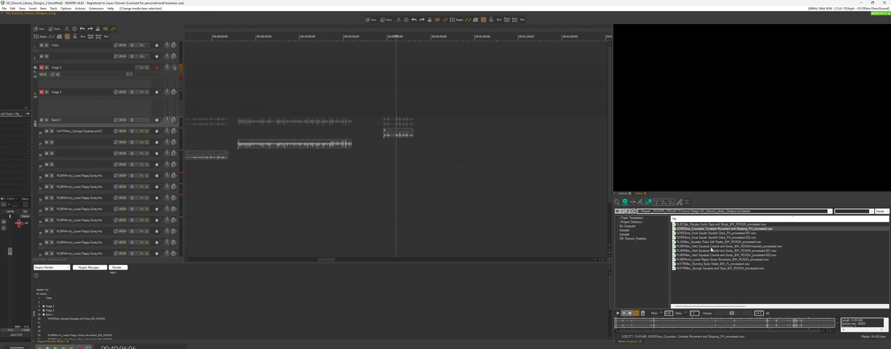
pyautogui.press('Down')
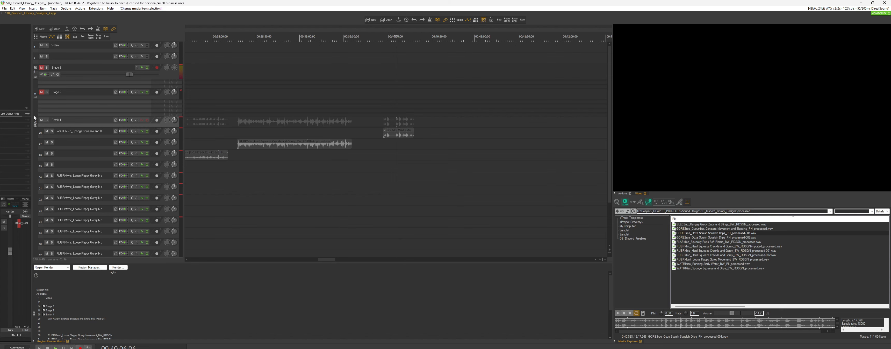
# Step: Expand and unmute the Stage 2 folder track, and collapse the Batch 1 folder track
pyautogui.click(36, 97)
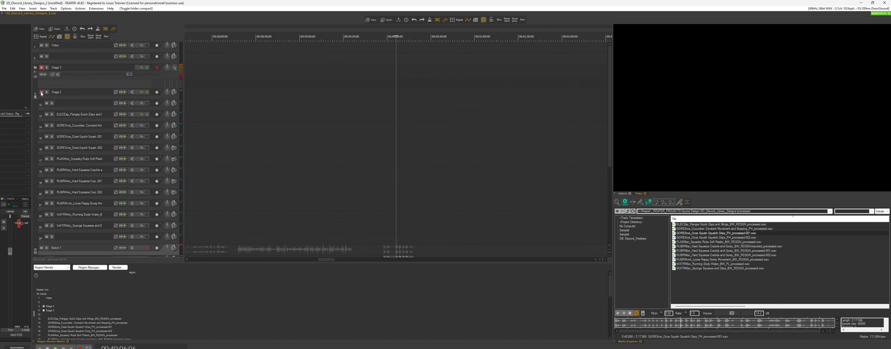
pyautogui.scroll(-2, 285, 199)
pyautogui.scroll(-3, 281, 203)
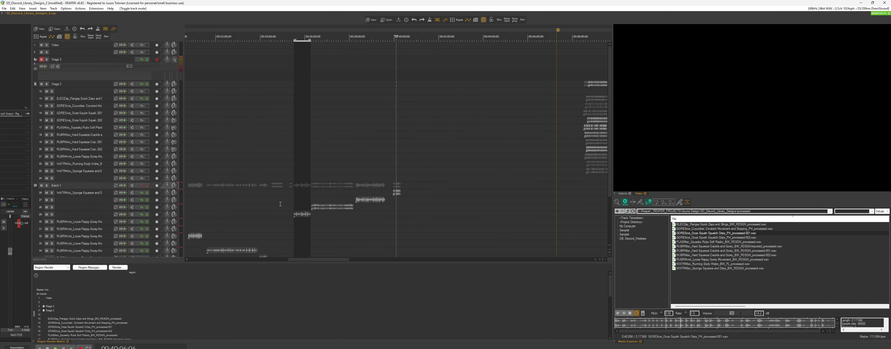
pyautogui.click(35, 186)
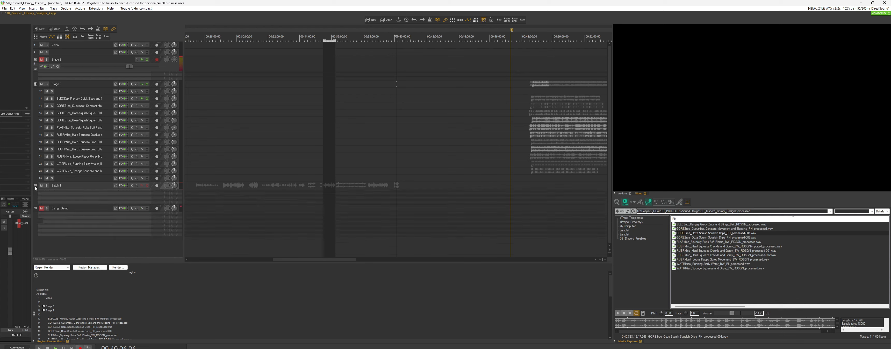
# Step: Select the stacked Stage 2 clips and set the time selection to their extent
pyautogui.scroll(-3, 512, 172)
pyautogui.moveTo(512, 172); pyautogui.dragTo(469, 60)
pyautogui.hotkey('ctrl', 'shift', 't')
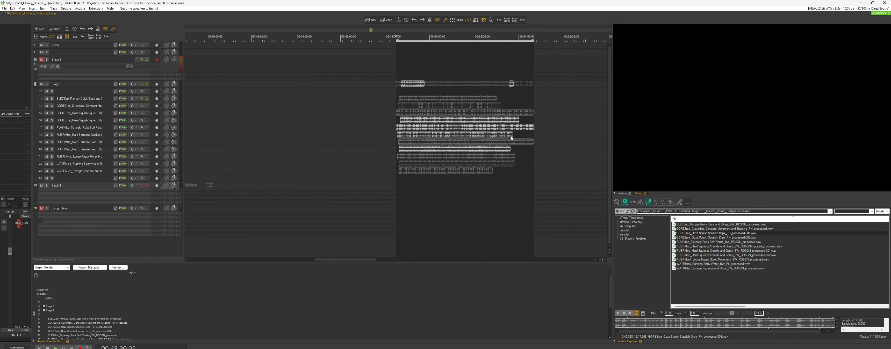
# Step: Move the short clip on the Stage 2 parent track past the end of the time selection, clear of the stacked clips
pyautogui.scroll(-3, 574, 83)
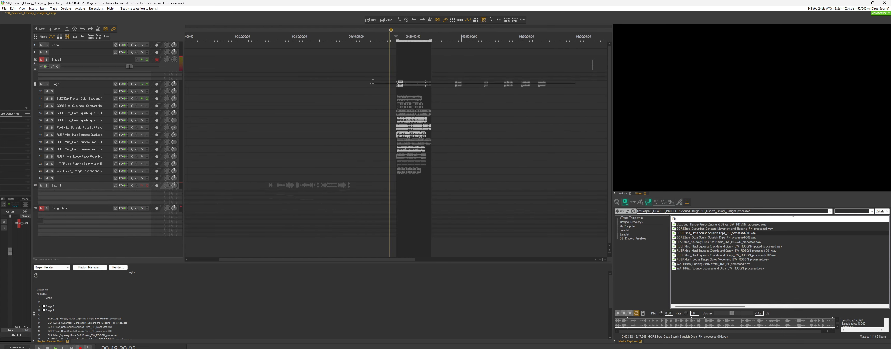
pyautogui.moveTo(400, 84); pyautogui.dragTo(440, 83)
pyautogui.scroll(4, 416, 94)
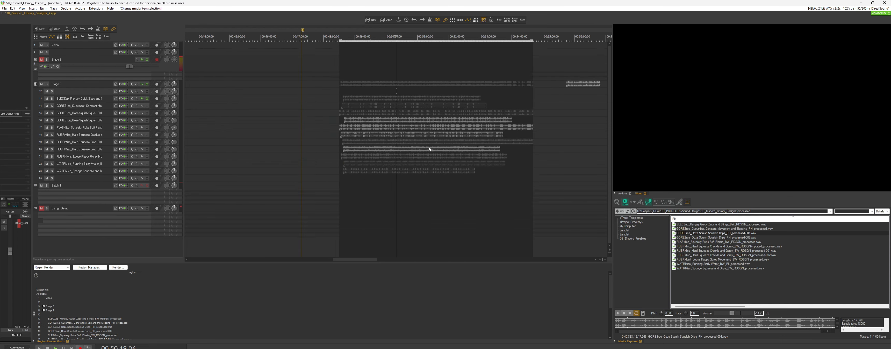
pyautogui.click(429, 146)
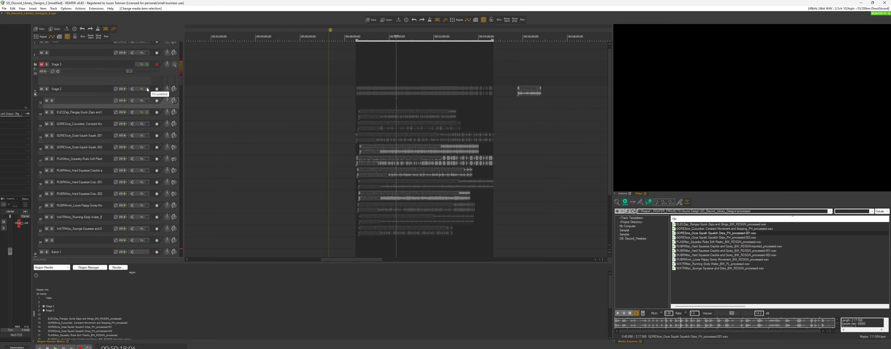
# Step: Unmute the processed clips on the Stage 2 child tracks, working from the upper tracks down to the last ones
pyautogui.moveTo(380, 105); pyautogui.dragTo(378, 107)
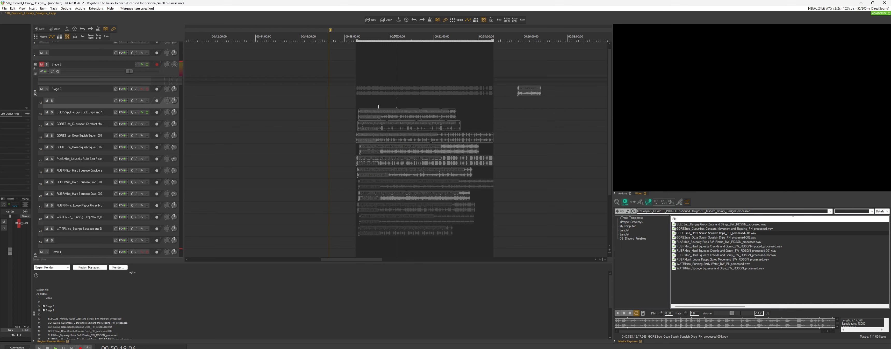
pyautogui.hotkey('alt', 'm')
pyautogui.click(404, 184)
pyautogui.hotkey('alt', 'm')
pyautogui.moveTo(436, 205); pyautogui.dragTo(406, 231)
pyautogui.hotkey('alt', 'm')
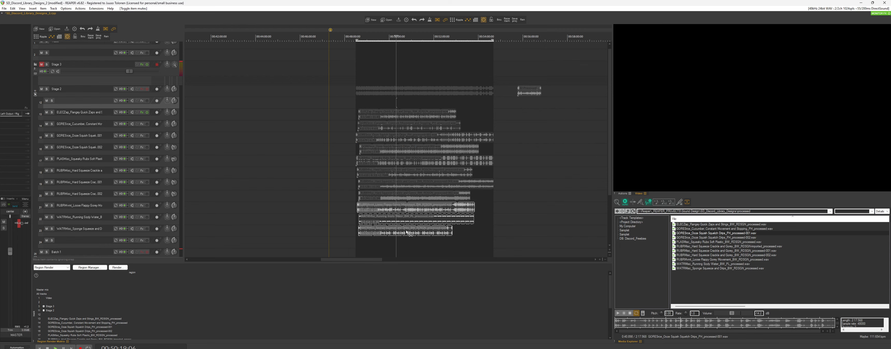
# Step: Adjust the Stage 2 track's volume and play the layered processed clips together from near their start
pyautogui.click(374, 119)
pyautogui.scroll(3, 374, 119)
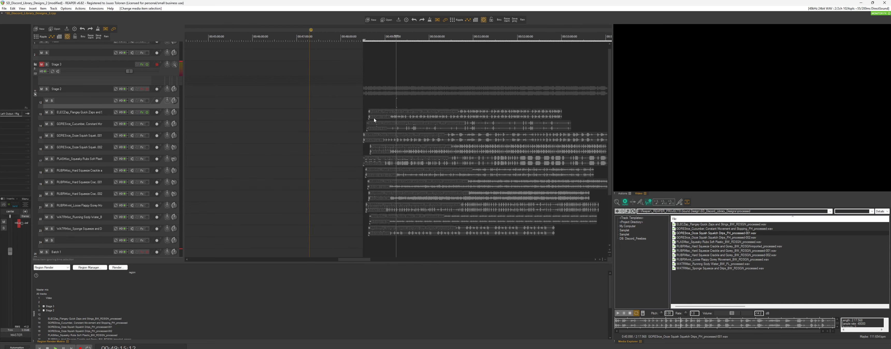
pyautogui.scroll(-2, 369, 123)
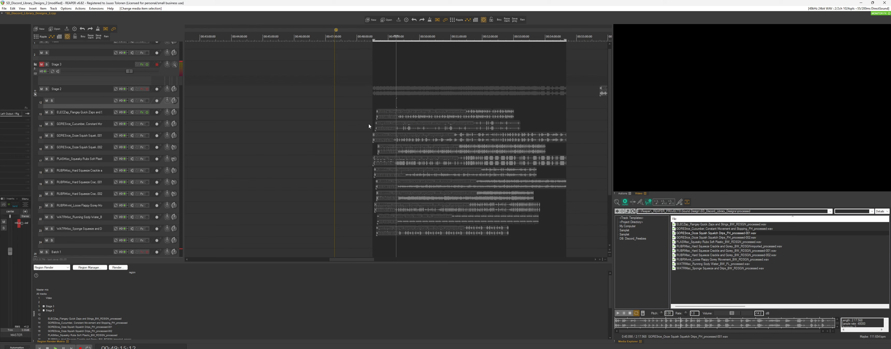
pyautogui.scroll(3, 397, 177)
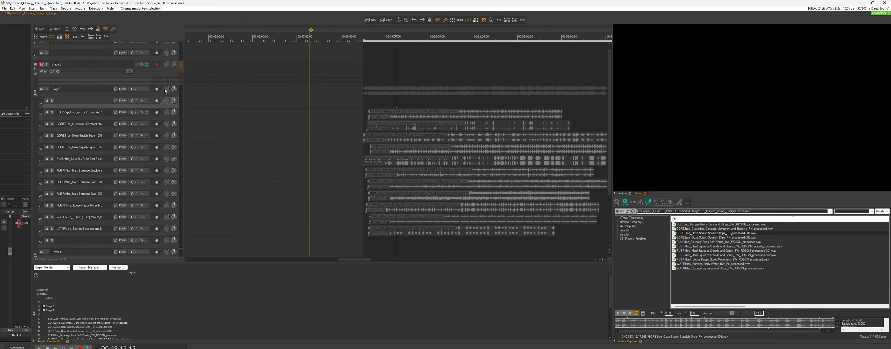
pyautogui.moveTo(174, 89); pyautogui.dragTo(175, 90)
pyautogui.scroll(2, 460, 206)
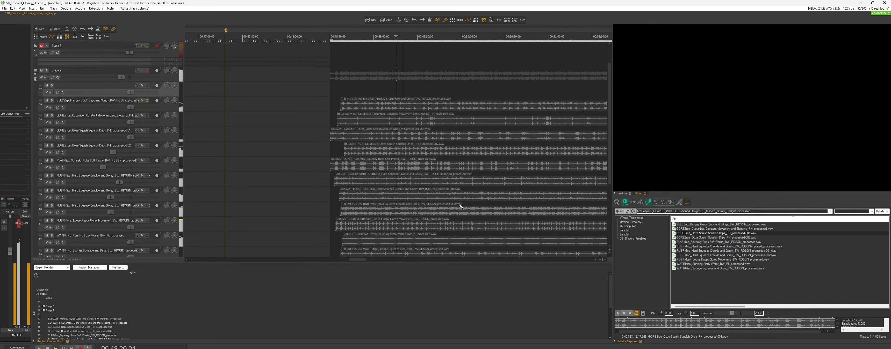
pyautogui.scroll(-3, 460, 205)
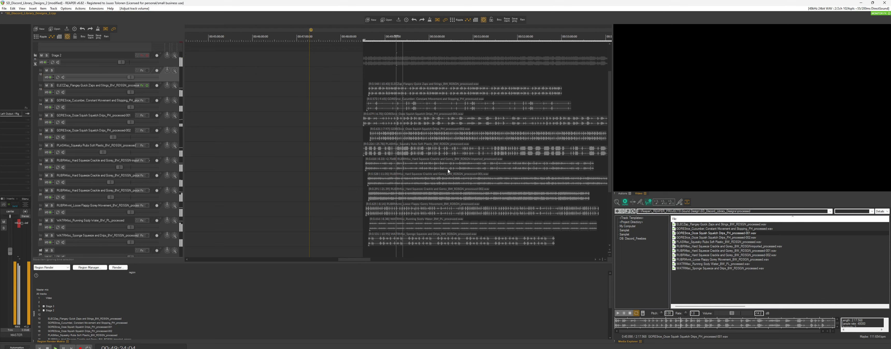
pyautogui.press('space')
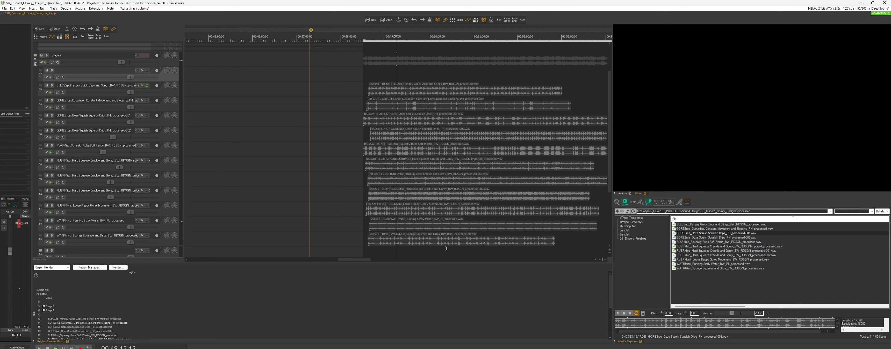
# Step: Mute the WATRMisc_Running clip and the Hard Squeeze Crackle and Gooey processed-002 clip in Stage 2
pyautogui.moveTo(443, 230); pyautogui.dragTo(390, 228)
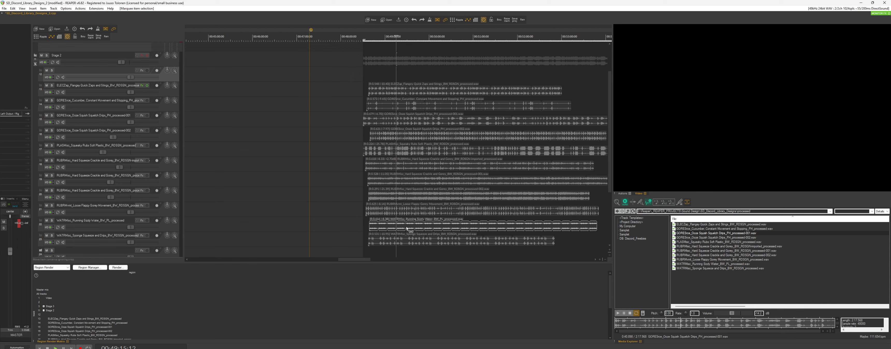
pyautogui.hotkey('alt', 'm')
pyautogui.moveTo(425, 200); pyautogui.dragTo(412, 196)
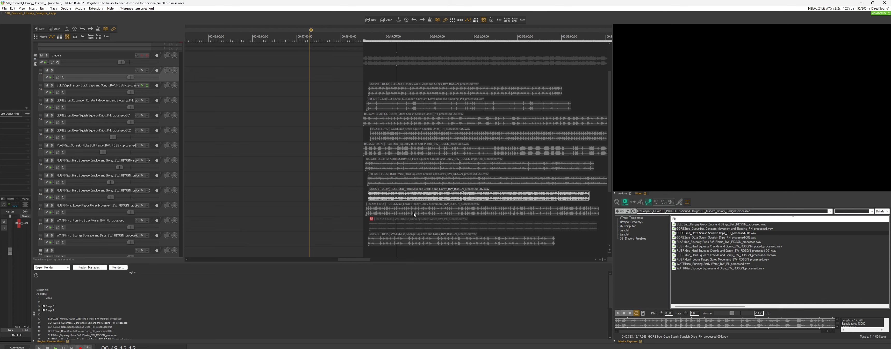
pyautogui.hotkey('alt', 'm')
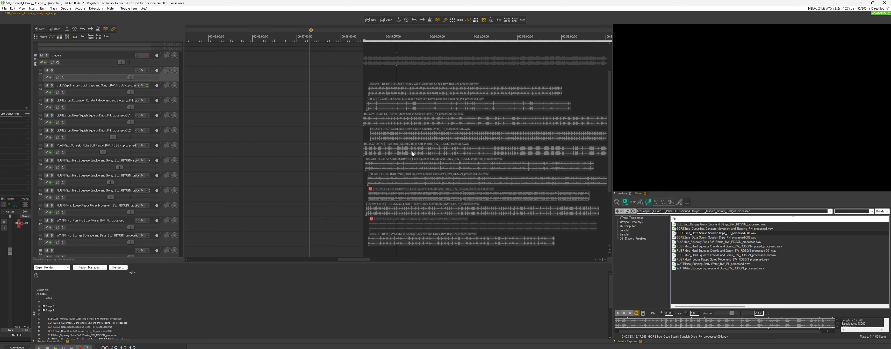
# Step: Mute the Ooze Squish Squash Drips processed-002 clip and the GORESlme_Cucumber clip in Stage 2, and play the remaining layers
pyautogui.moveTo(432, 142); pyautogui.dragTo(384, 133)
pyautogui.hotkey('alt', 'm')
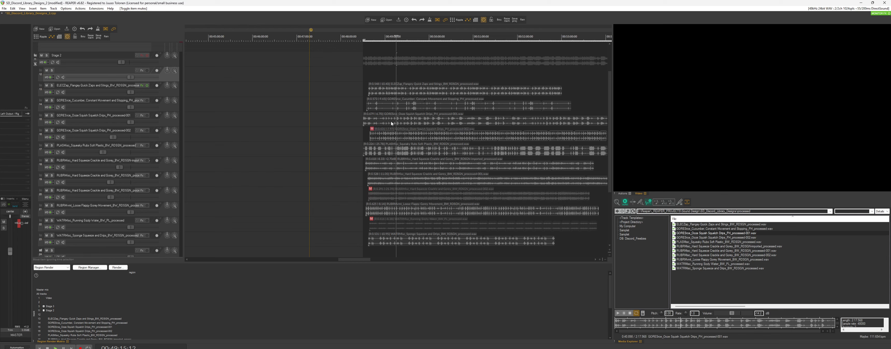
pyautogui.click(383, 108)
pyautogui.hotkey('alt', 'm')
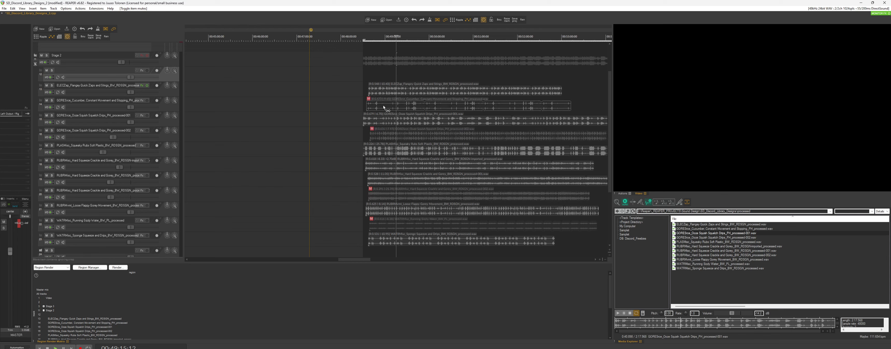
pyautogui.click(390, 49)
pyautogui.press('space')
pyautogui.scroll(2, 419, 149)
pyautogui.scroll(-1, 416, 170)
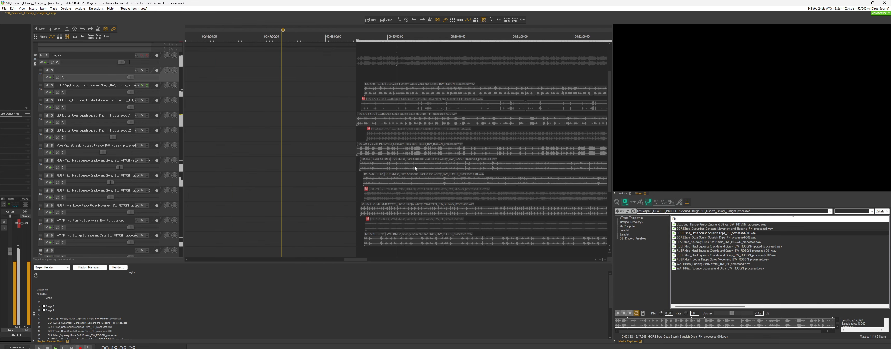
# Step: Mute the WATRMisc_Sponge clip and the ELECZap clip during playback, and raise the Stage 2 track's volume slightly
pyautogui.click(416, 244)
pyautogui.hotkey('alt', 'm')
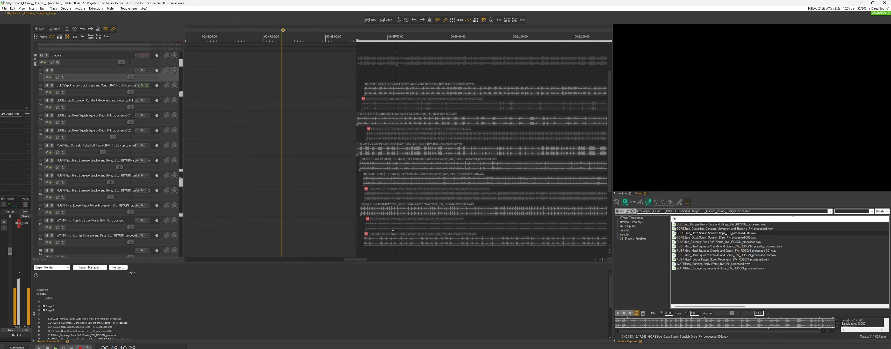
pyautogui.moveTo(121, 62); pyautogui.dragTo(127, 62)
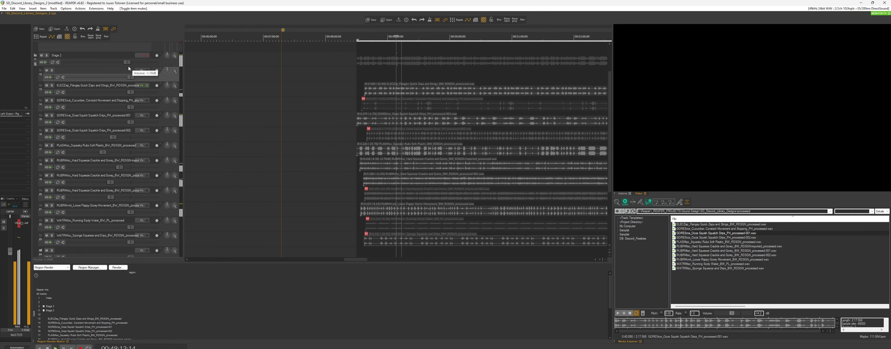
pyautogui.scroll(-1, 417, 97)
pyautogui.click(417, 97)
pyautogui.hotkey('alt', 'm')
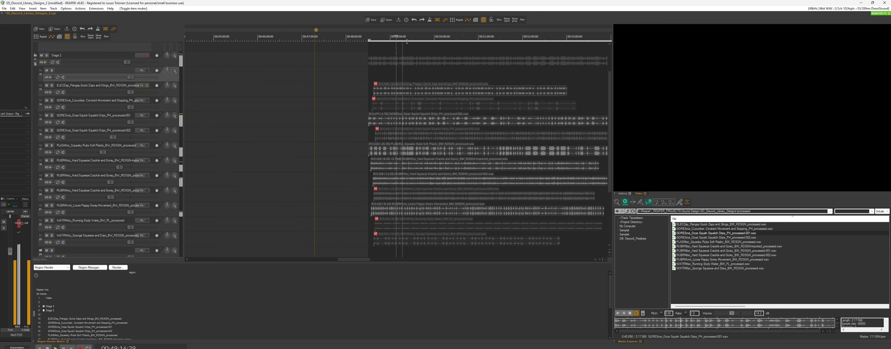
pyautogui.press('space')
pyautogui.scroll(-1, 469, 155)
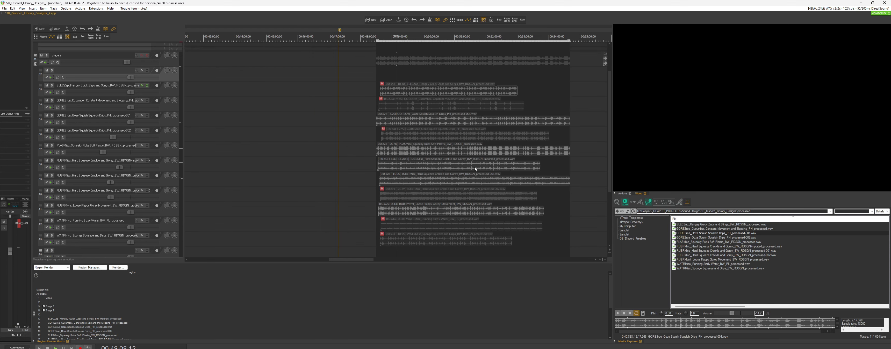
# Step: Select all eleven processed clips on the Stage 2 child tracks and reset their playback rate to normal speed
pyautogui.moveTo(548, 253); pyautogui.dragTo(383, 90)
pyautogui.doubleClick(399, 90)
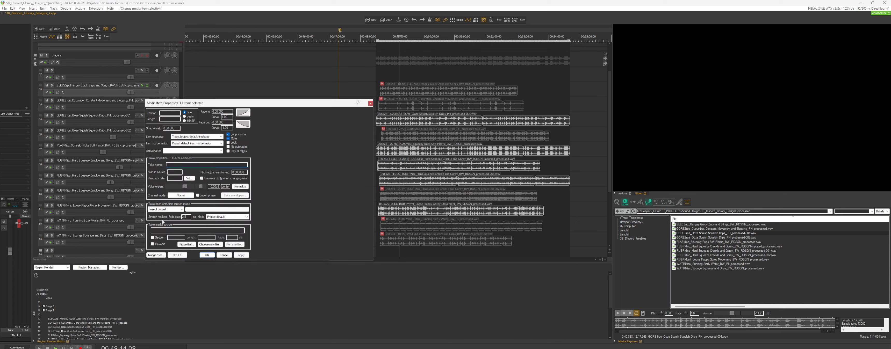
pyautogui.click(175, 178)
pyautogui.click(187, 179)
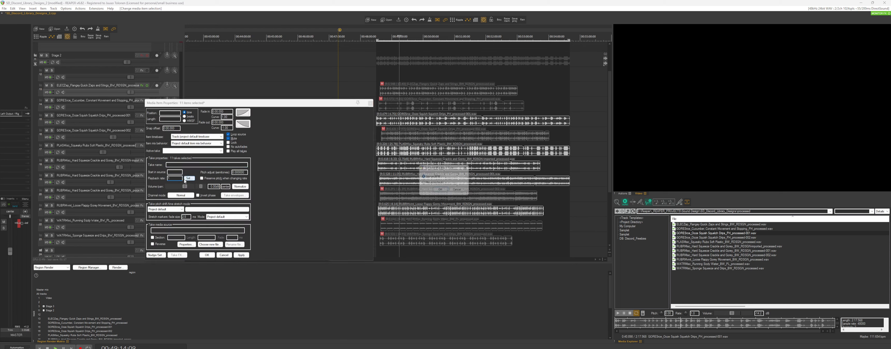
pyautogui.click(459, 193)
pyautogui.click(208, 255)
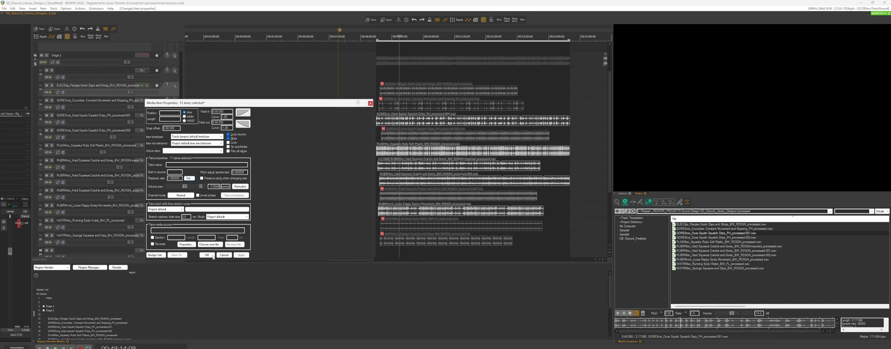
# Step: Clear the clip selection and listen to the unmuted Stage 2 layers together from near their start
pyautogui.scroll(2, 398, 62)
pyautogui.click(396, 74)
pyautogui.scroll(-1, 396, 74)
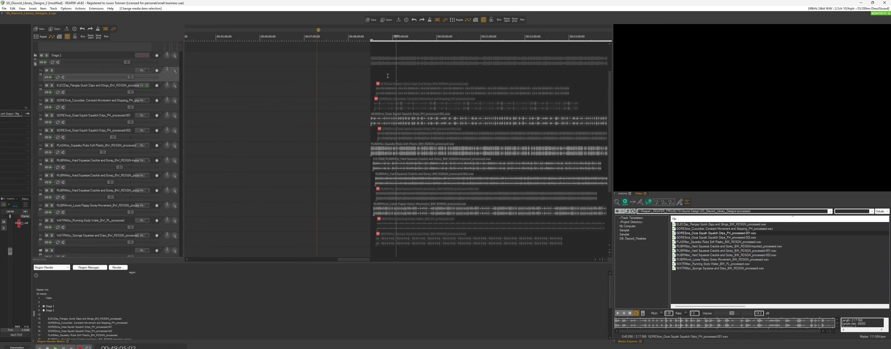
pyautogui.press('space')
pyautogui.scroll(-1, 409, 94)
pyautogui.scroll(2, 418, 111)
pyautogui.scroll(-1, 420, 110)
pyautogui.scroll(1, 436, 142)
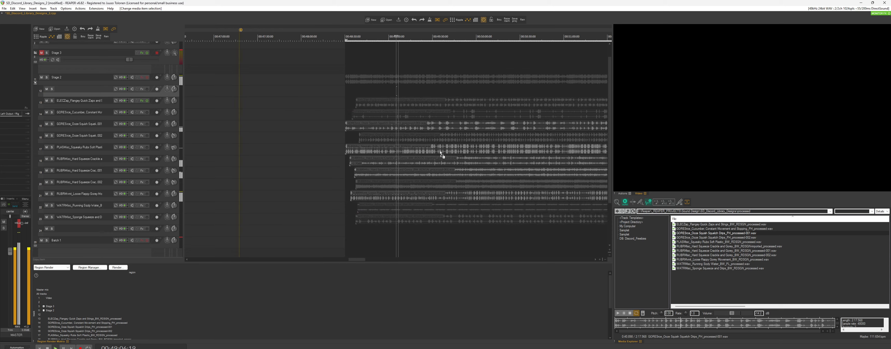
pyautogui.scroll(-2, 442, 161)
pyautogui.scroll(3, 460, 169)
pyautogui.scroll(-5, 459, 169)
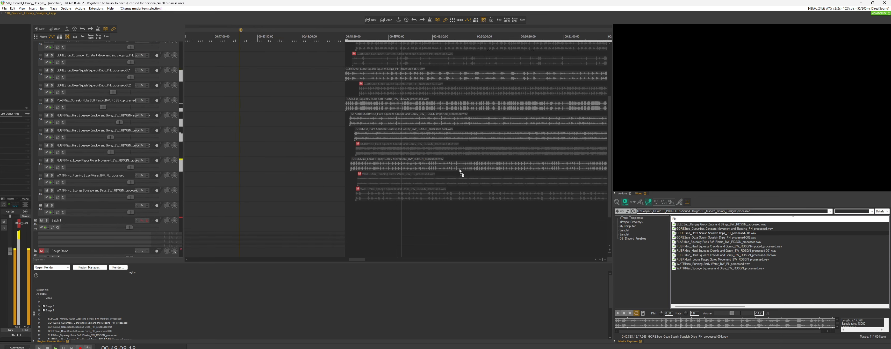
pyautogui.scroll(2, 430, 161)
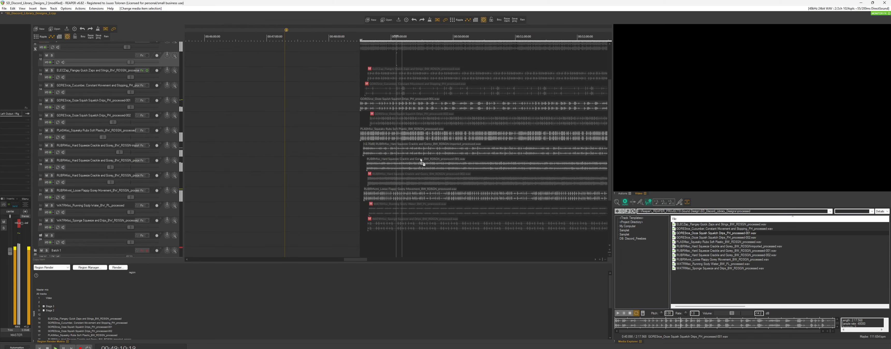
pyautogui.press('space')
pyautogui.scroll(2, 422, 138)
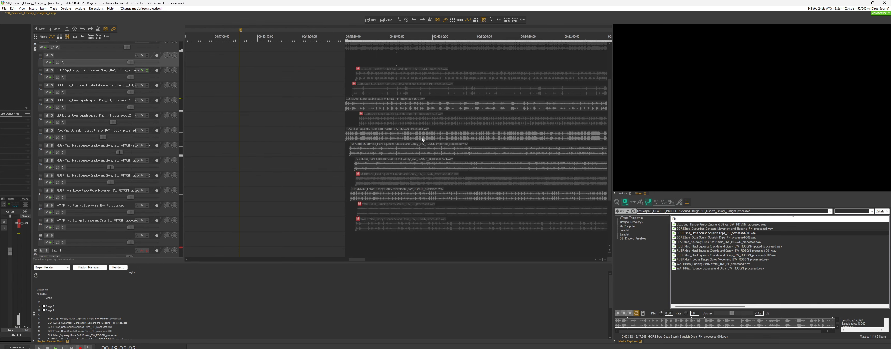
# Step: Mute the Ooze Squish Squash Drips processed-001 clip and play the remaining Stage 2 layers
pyautogui.moveTo(423, 140); pyautogui.dragTo(419, 136)
pyautogui.click(389, 103)
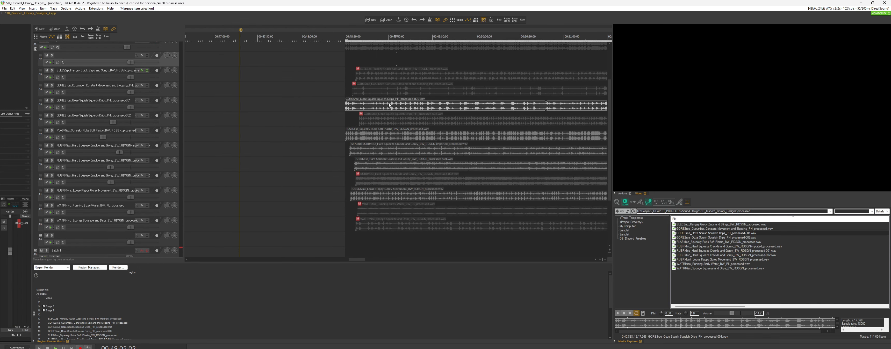
pyautogui.hotkey('ctrl', 'm')
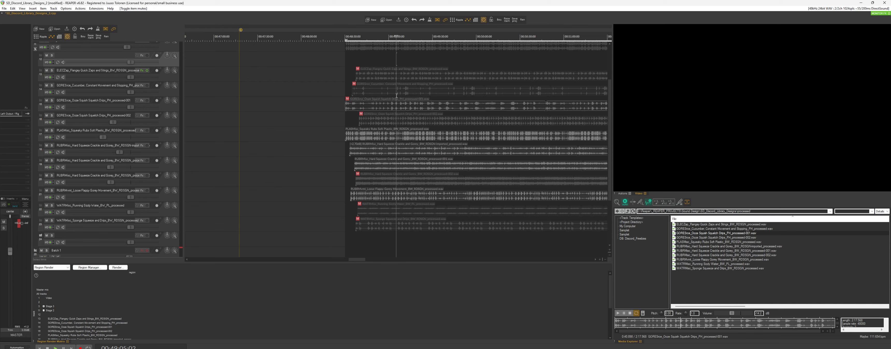
pyautogui.click(402, 41)
pyautogui.press('space')
pyautogui.scroll(2, 418, 114)
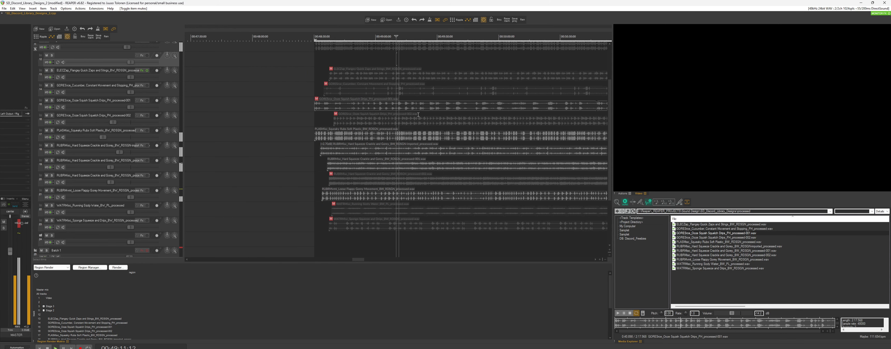
pyautogui.scroll(-2, 418, 115)
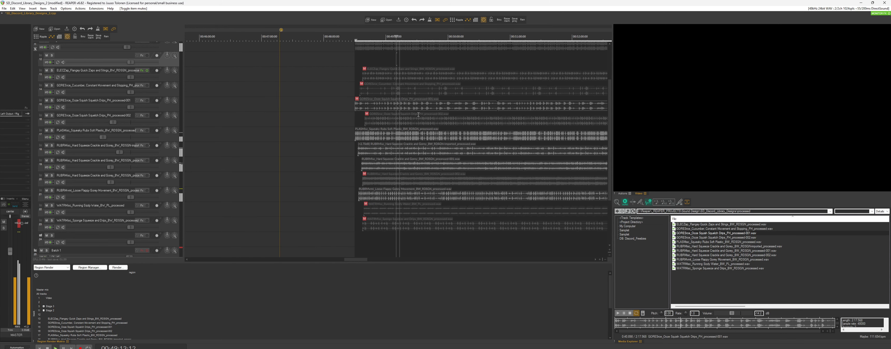
# Step: Stop playback and mute the Loose Flappy Gooey Movement clip in Stage 2
pyautogui.scroll(-1, 419, 116)
pyautogui.press('space')
pyautogui.click(440, 197)
pyautogui.press('m')
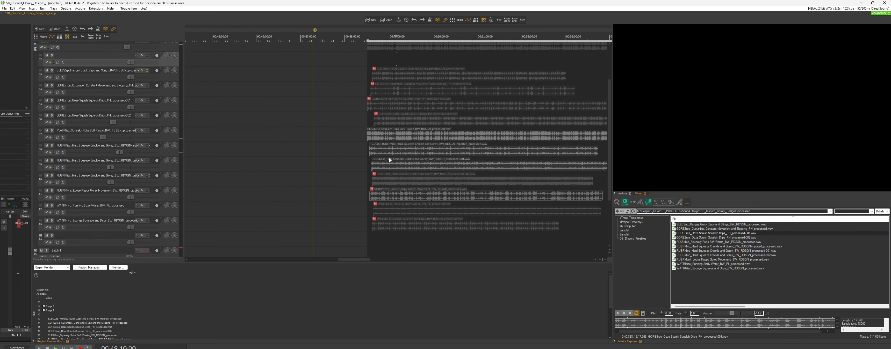
# Step: Reset the volumes of the Squeaky Rubs track and the first two Hard Squeeze tracks while listening to the unmuted layers
pyautogui.press('space')
pyautogui.doubleClick(111, 167)
pyautogui.doubleClick(120, 152)
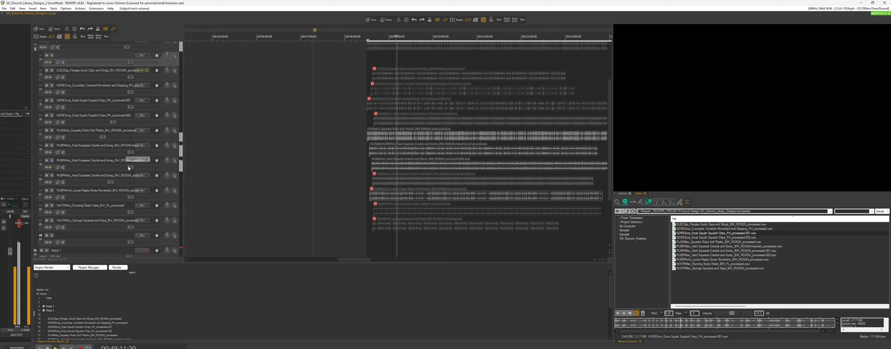
pyautogui.moveTo(128, 168); pyautogui.dragTo(126, 167)
pyautogui.doubleClick(103, 137)
pyautogui.scroll(2, 328, 154)
pyautogui.scroll(-2, 410, 169)
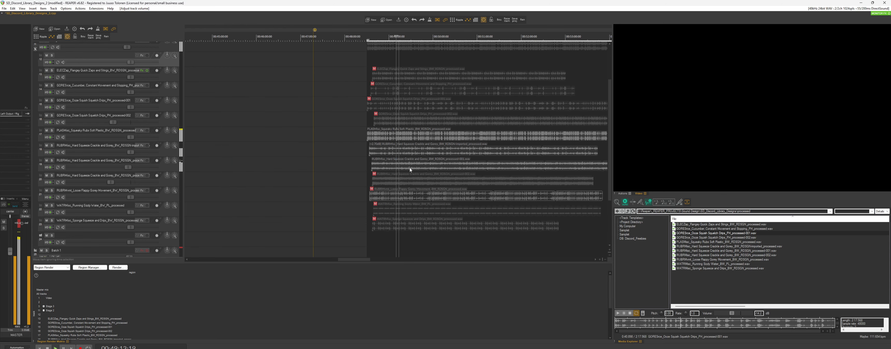
pyautogui.scroll(2, 429, 173)
pyautogui.scroll(-2, 438, 175)
pyautogui.scroll(-2, 441, 175)
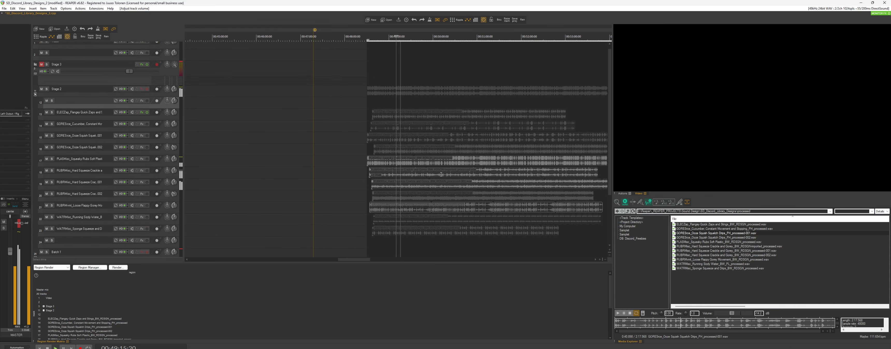
pyautogui.scroll(-2, 415, 131)
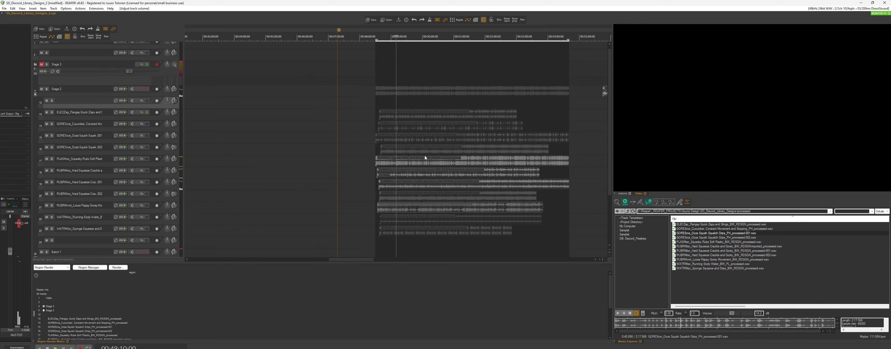
# Step: Arm the Stage 2 parent track and record the combined playback of the unmuted layers onto it, keeping the take
pyautogui.click(405, 89)
pyautogui.click(73, 101)
pyautogui.click(86, 94)
pyautogui.hotkey('ctrl', 'r')
pyautogui.scroll(3, 398, 98)
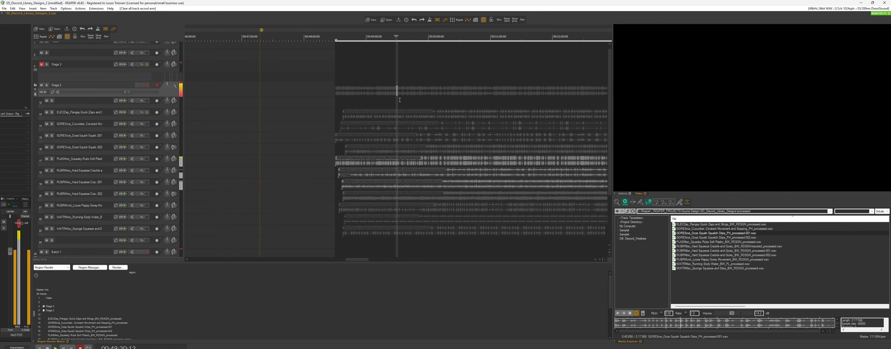
pyautogui.scroll(3, 400, 101)
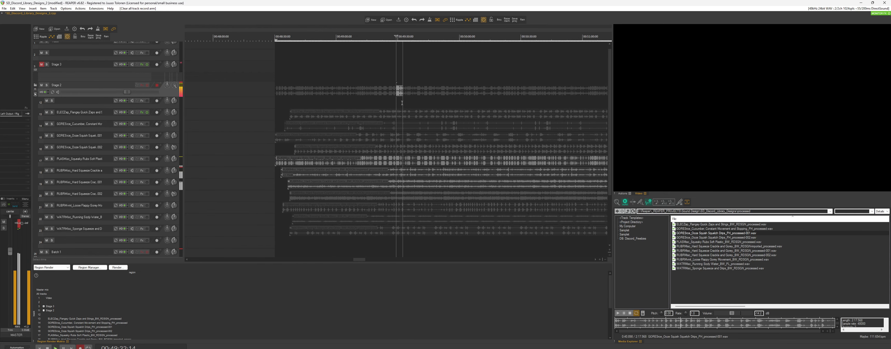
pyautogui.scroll(-6, 402, 102)
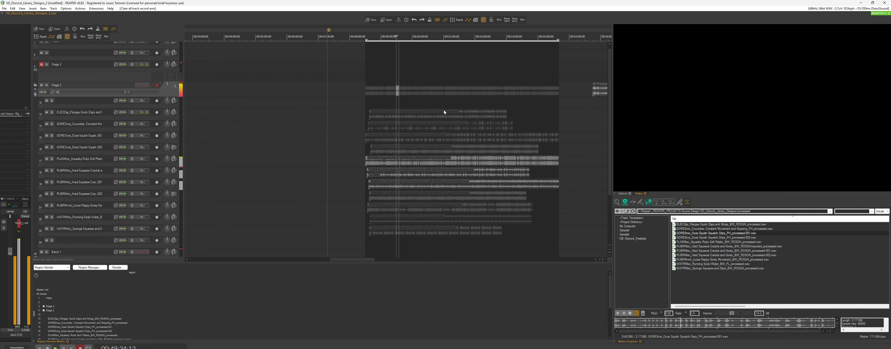
pyautogui.scroll(6, 432, 105)
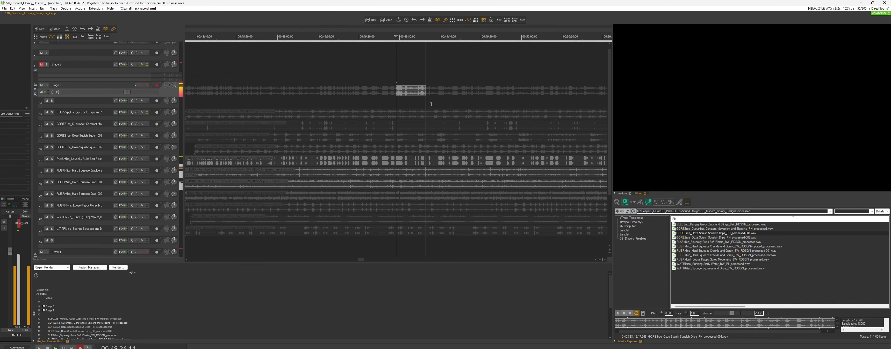
pyautogui.scroll(-5, 431, 104)
pyautogui.press('space')
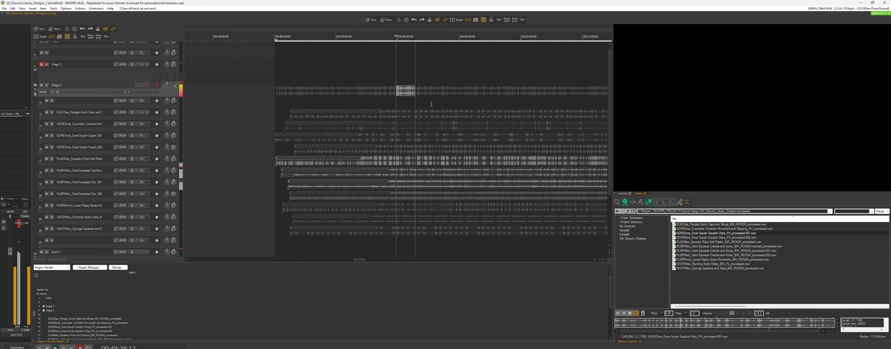
pyautogui.press('Return')
# Step: Move the newly recorded Stage 2 clip past the end of the time selection, ahead of the earlier short clip
pyautogui.scroll(-3, 399, 92)
pyautogui.moveTo(399, 92); pyautogui.dragTo(519, 94)
pyautogui.click(515, 94)
pyautogui.scroll(4, 514, 95)
pyautogui.click(402, 94)
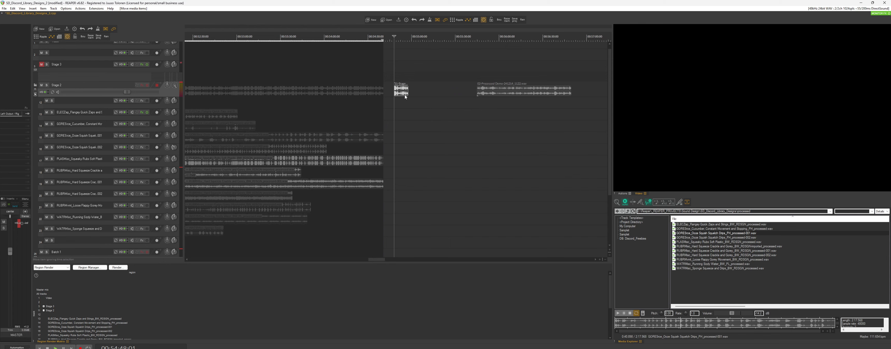
pyautogui.scroll(1, 404, 96)
pyautogui.scroll(-2, 376, 107)
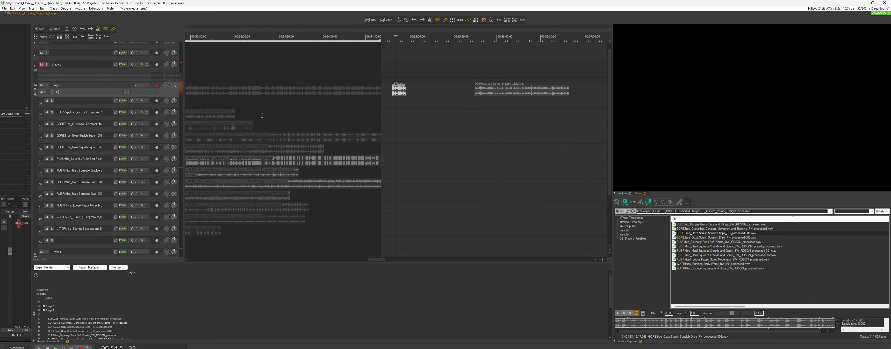
# Step: Play a passage farther along the layered clips, and examine the recorded clip beyond the time selection
pyautogui.scroll(-2, 270, 114)
pyautogui.click(272, 107)
pyautogui.scroll(3, 272, 106)
pyautogui.press('space')
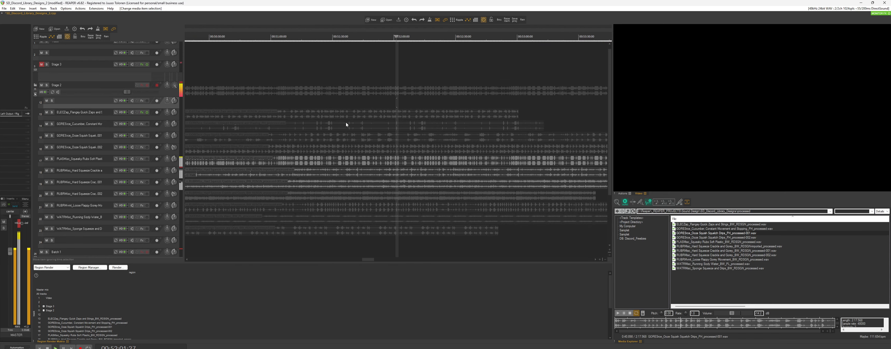
pyautogui.scroll(-3, 349, 126)
pyautogui.press('space')
pyautogui.click(524, 96)
pyautogui.scroll(4, 524, 96)
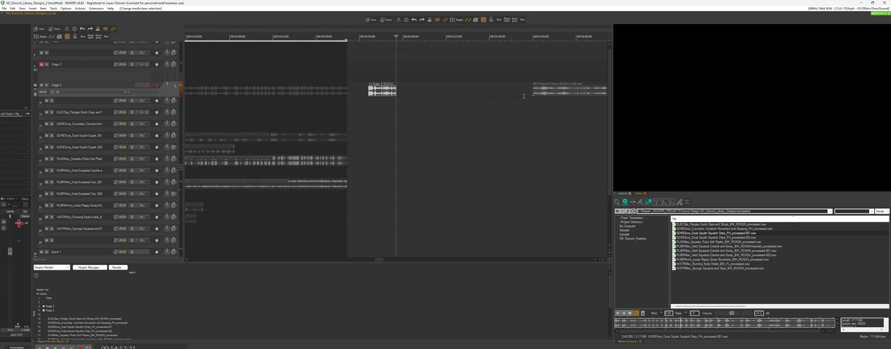
# Step: Mute the imported Hard Squeeze Crackle and Gooey clip and unmute the Ooze Squish Squash Drips processed-001 clip
pyautogui.scroll(-5, 524, 97)
pyautogui.click(232, 104)
pyautogui.scroll(1, 273, 143)
pyautogui.scroll(2, 273, 143)
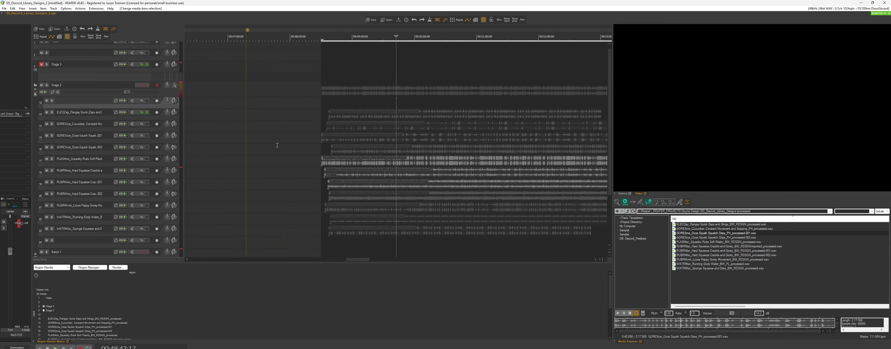
pyautogui.click(400, 161)
pyautogui.click(400, 171)
pyautogui.press('m')
pyautogui.click(400, 152)
pyautogui.click(403, 140)
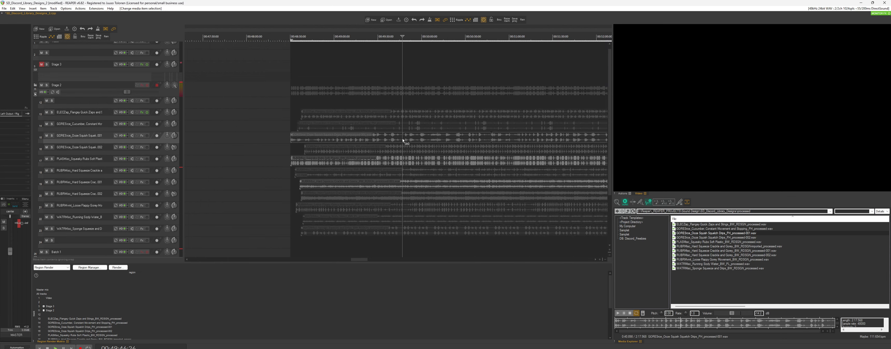
# Step: Unmute the Sponge Squeeze and Drips clip and play the layers together with it
pyautogui.click(397, 229)
pyautogui.press('m')
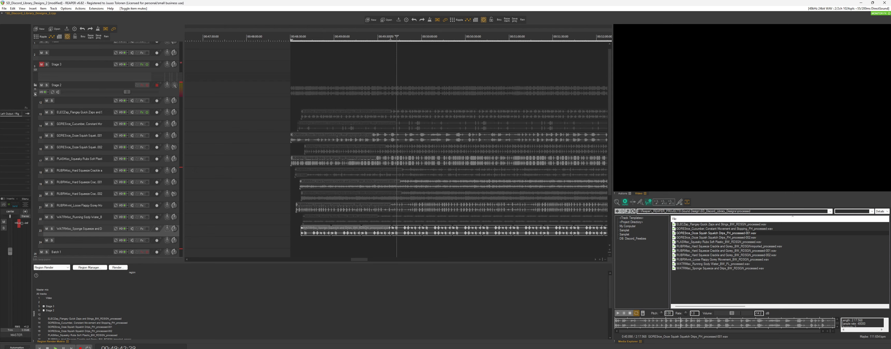
pyautogui.press('space')
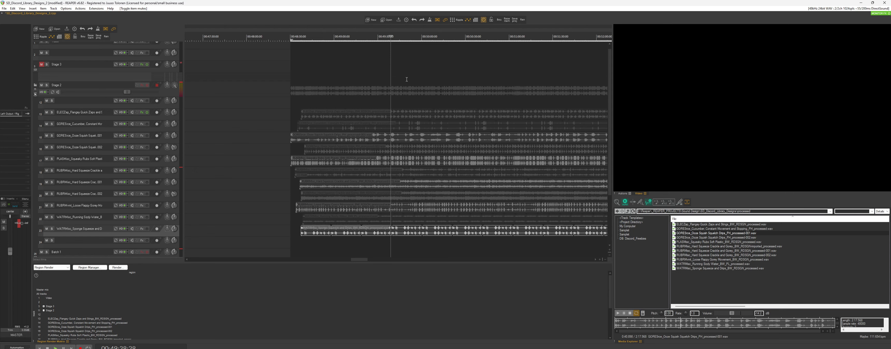
pyautogui.click(414, 66)
pyautogui.press('space')
pyautogui.scroll(-3, 418, 54)
pyautogui.scroll(3, 421, 62)
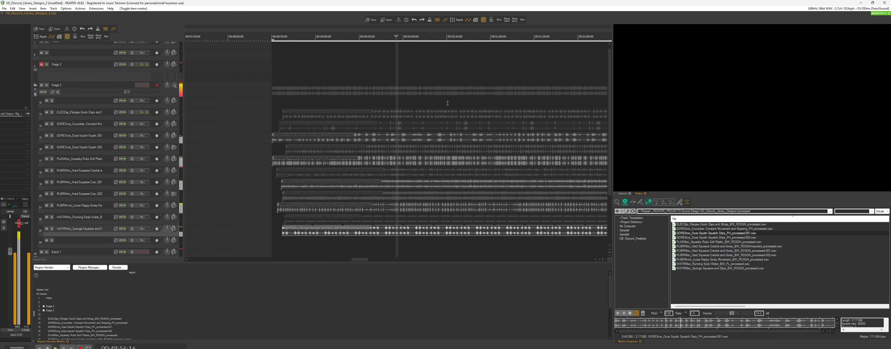
pyautogui.scroll(-2, 426, 177)
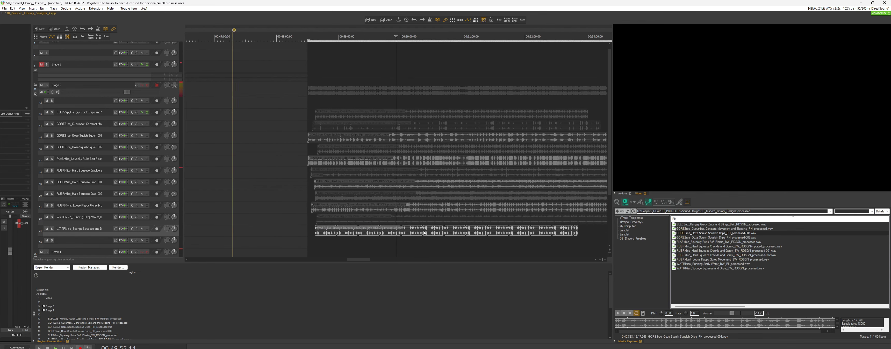
pyautogui.scroll(3, 424, 232)
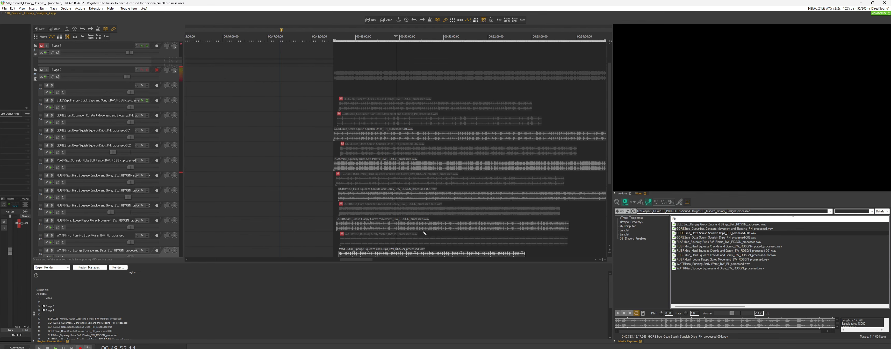
pyautogui.scroll(-1, 423, 230)
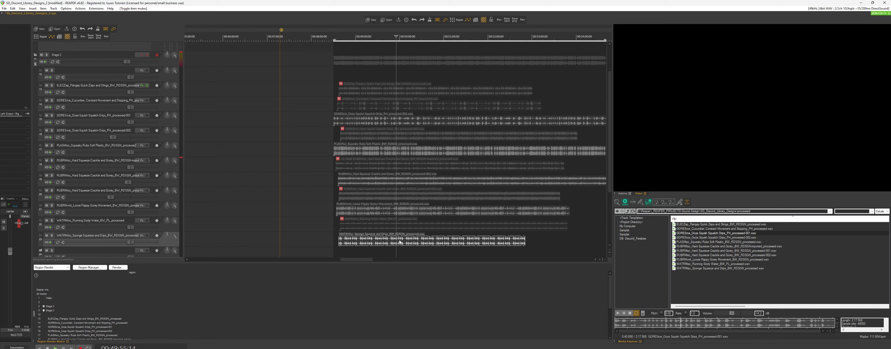
# Step: Mute the Sponge Squeeze and Drips, Hard Squeeze Crackle and Gooey processed-001, and Ooze Squish Squash Drips processed-001 clips
pyautogui.hotkey('alt', 'm')
pyautogui.click(407, 182)
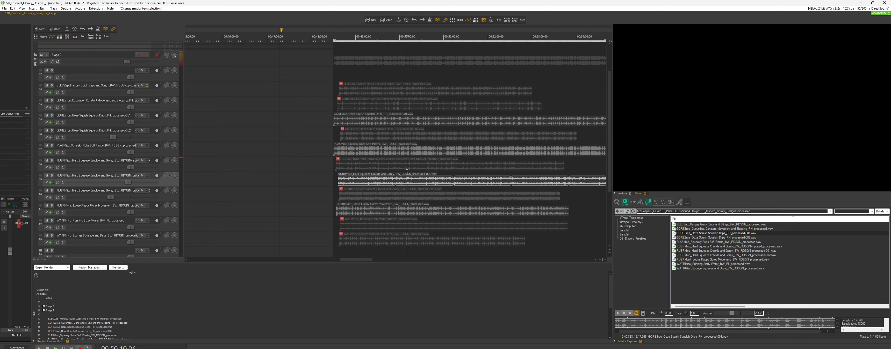
pyautogui.hotkey('alt', 'm')
pyautogui.click(407, 122)
pyautogui.hotkey('alt', 'm')
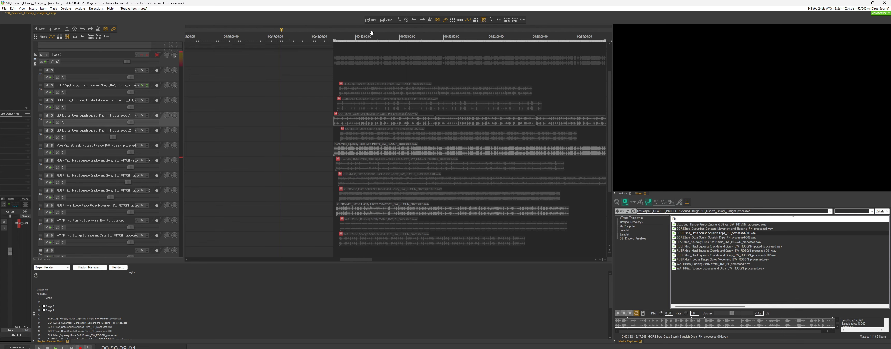
# Step: Open the Stage 2 track's effect chain, enable the chain, and bypass the individual effects in it
pyautogui.moveTo(372, 33); pyautogui.dragTo(365, 34)
pyautogui.click(360, 36)
pyautogui.click(146, 56)
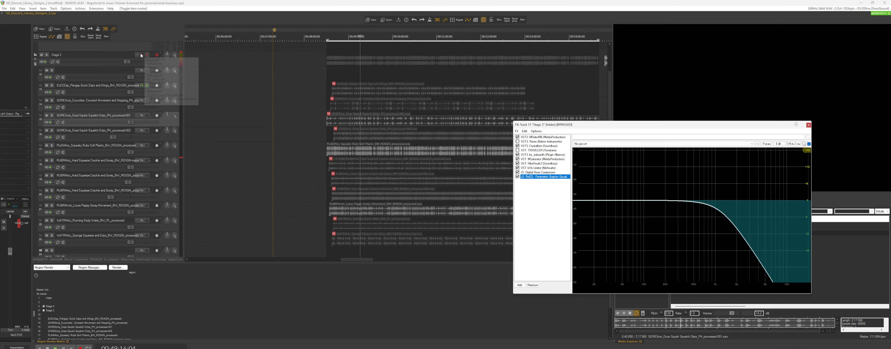
pyautogui.press('Escape')
pyautogui.click(142, 55)
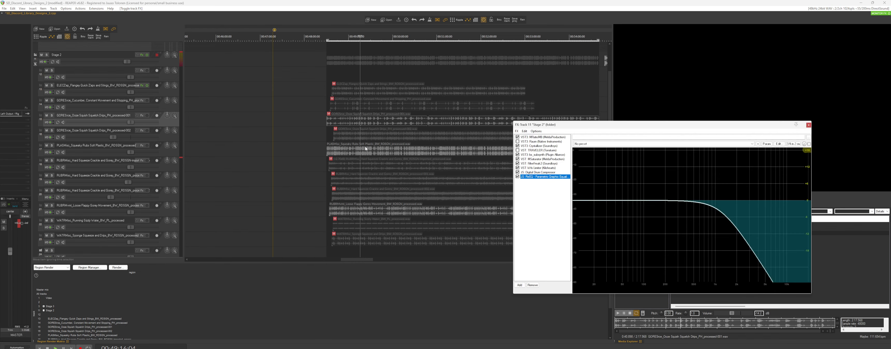
pyautogui.click(517, 177)
pyautogui.click(538, 138)
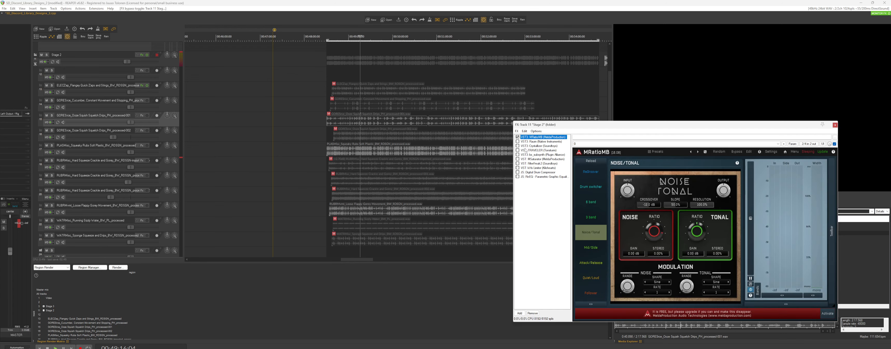
# Step: Enable the TRAVELER effect, adjust the switch beside its Shift option, and move the effect window clear of the clips
pyautogui.click(517, 150)
pyautogui.click(532, 150)
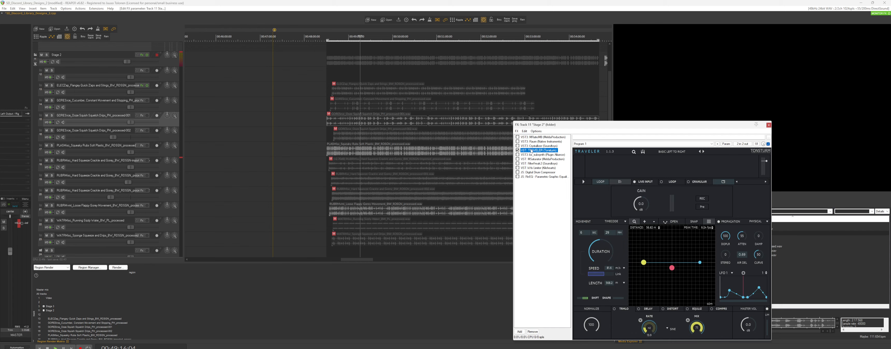
pyautogui.click(583, 299)
pyautogui.moveTo(579, 298); pyautogui.dragTo(580, 298)
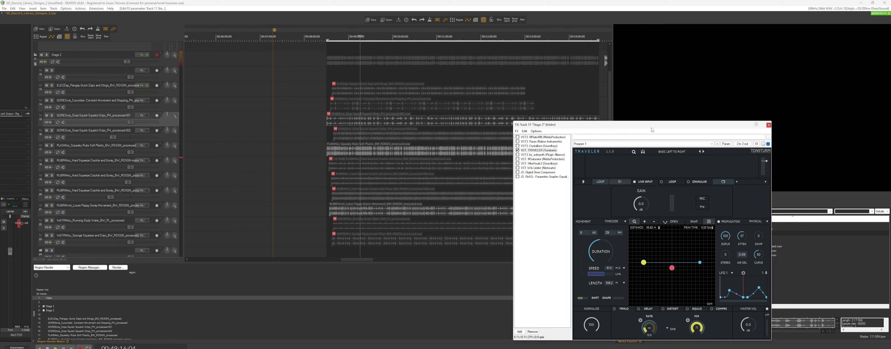
pyautogui.moveTo(651, 128); pyautogui.dragTo(725, 126)
# Step: Play passages of the unmuted layers through TRAVELER and change the switch beside its Shift option
pyautogui.click(370, 36)
pyautogui.scroll(3, 473, 156)
pyautogui.scroll(-3, 472, 155)
pyautogui.press('space')
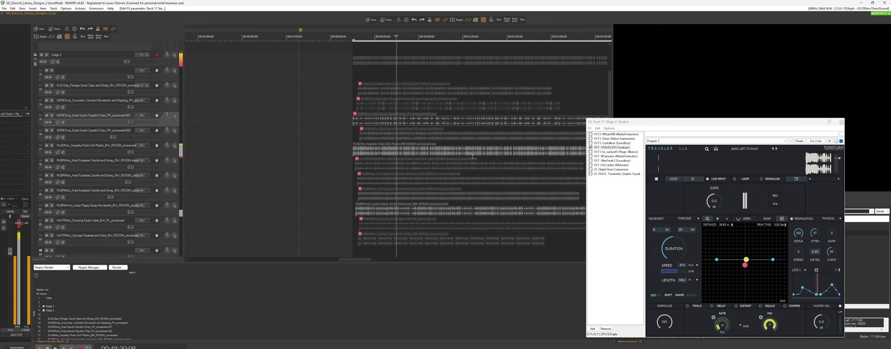
pyautogui.click(657, 296)
pyautogui.press('space')
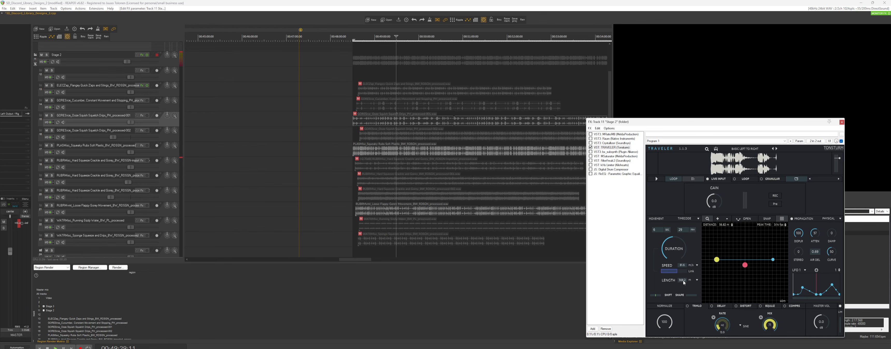
pyautogui.scroll(2, 440, 171)
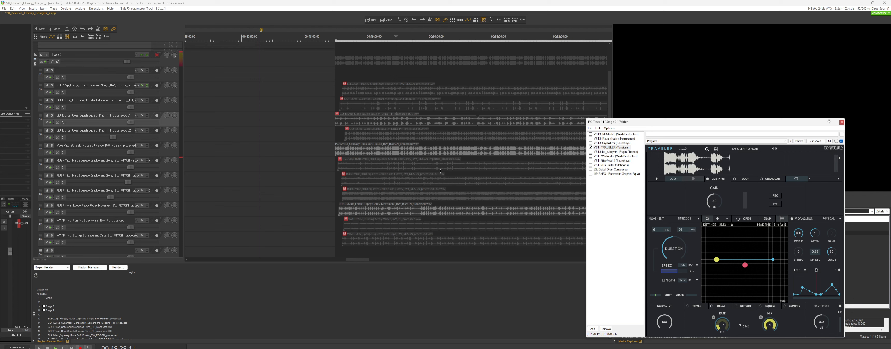
pyautogui.press('space')
pyautogui.click(379, 35)
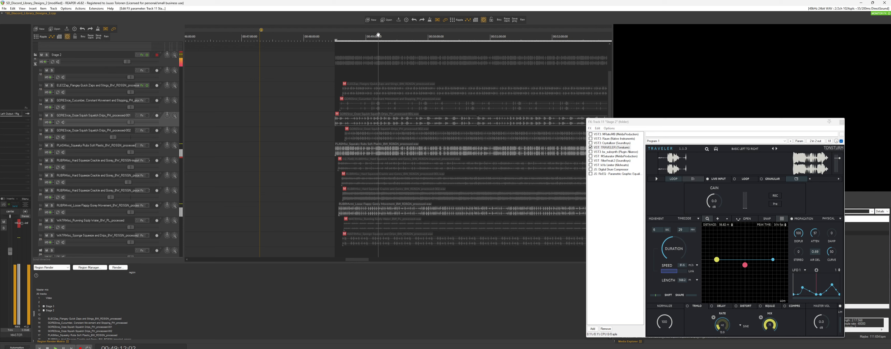
# Step: Unmute the Hard Squeeze Crackle and Gooey processed-001 and processed-002 clips, and mute the Loose Flappy Gooey Movement clip
pyautogui.moveTo(403, 183); pyautogui.dragTo(402, 196)
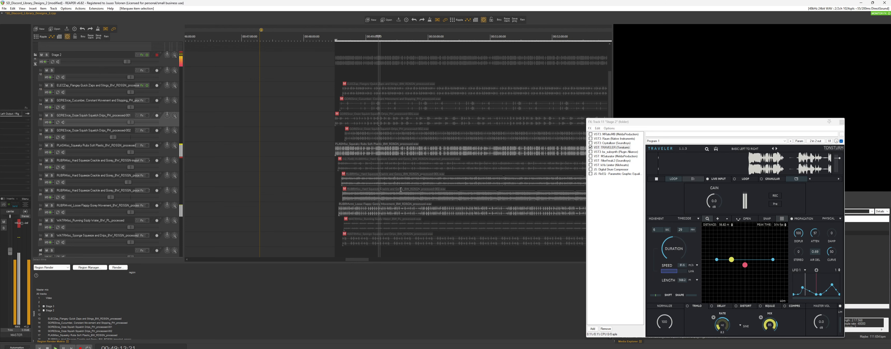
pyautogui.press('u')
pyautogui.scroll(2, 401, 192)
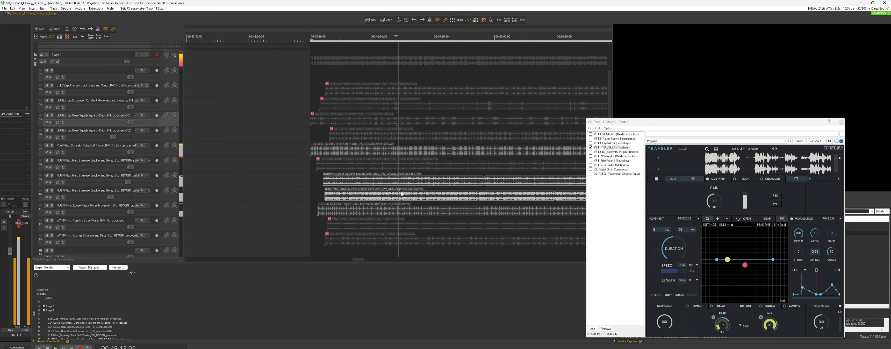
pyautogui.click(752, 304)
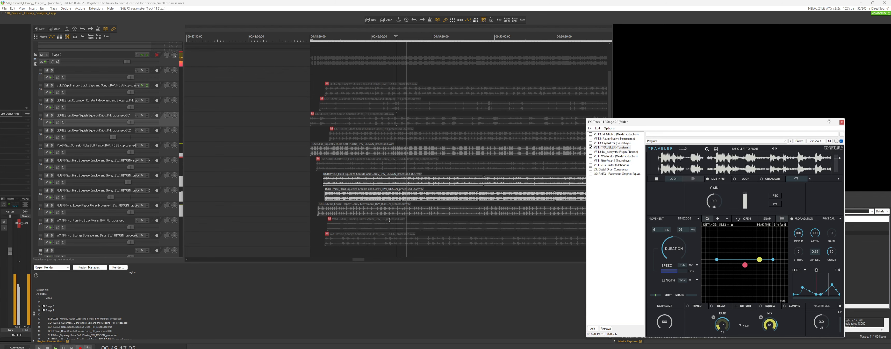
pyautogui.click(398, 211)
pyautogui.press('u')
pyautogui.scroll(1, 408, 212)
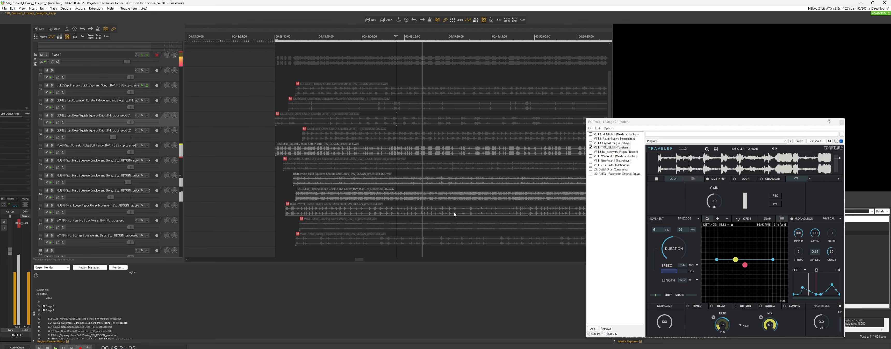
# Step: Shorten TRAVELER's movement duration and play the layers with the faster pass-by
pyautogui.press('space')
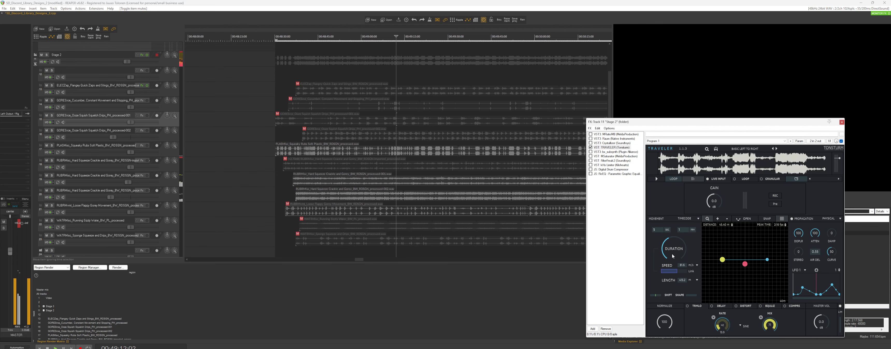
pyautogui.moveTo(672, 256); pyautogui.dragTo(672, 263)
pyautogui.press('space')
pyautogui.scroll(3, 444, 198)
pyautogui.scroll(-1, 457, 198)
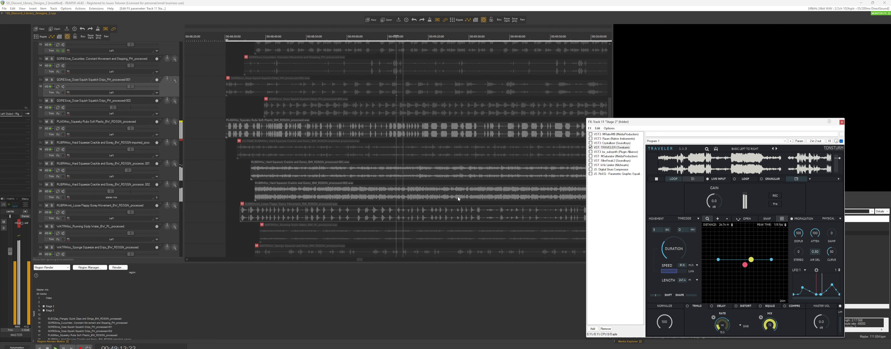
pyautogui.scroll(-2, 462, 197)
pyautogui.scroll(2, 444, 195)
pyautogui.scroll(-1, 446, 196)
pyautogui.scroll(1, 138, 153)
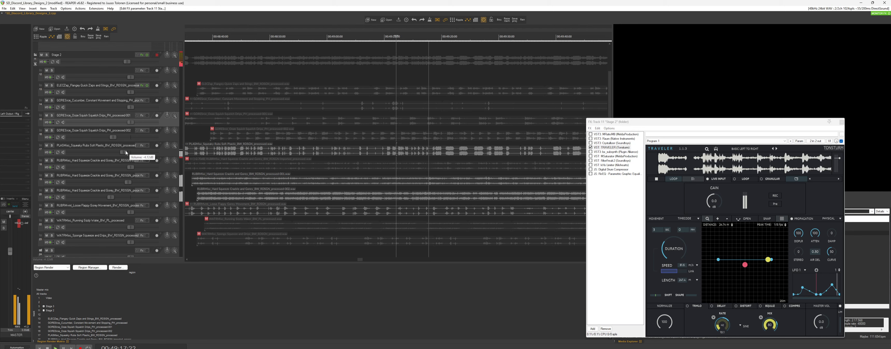
# Step: Raise the Hard Squeeze Crackle and Gooey processed-002 track's volume and slightly lower the Squeaky Rubs Soft Plastic track's volume during playback
pyautogui.doubleClick(112, 197)
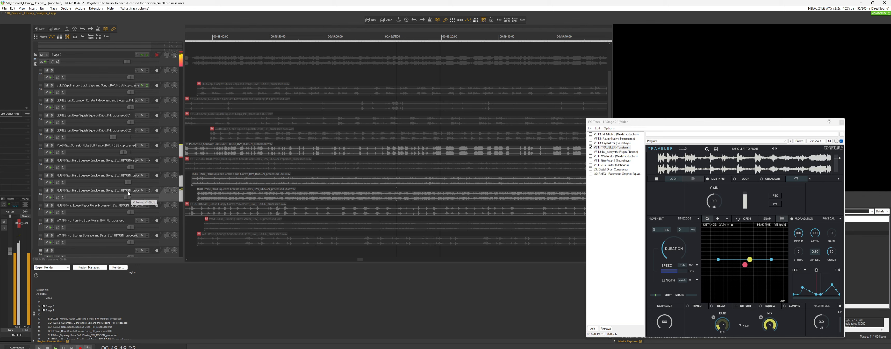
pyautogui.moveTo(123, 152); pyautogui.dragTo(119, 152)
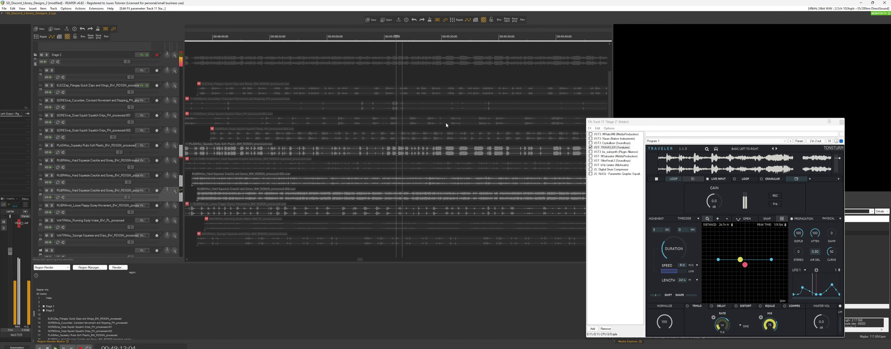
pyautogui.click(436, 36)
pyautogui.press('space')
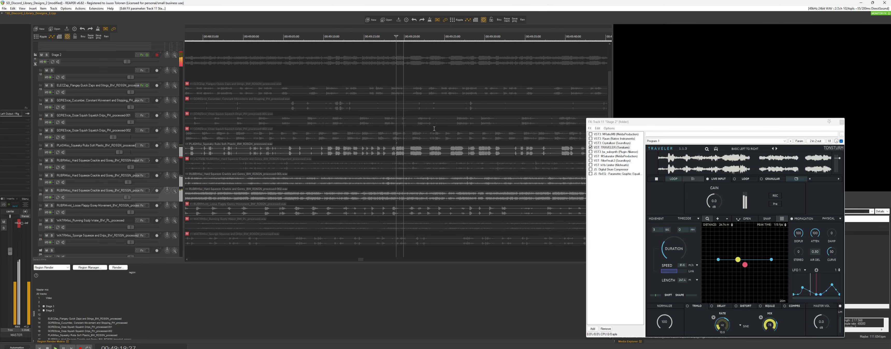
pyautogui.scroll(-2, 441, 134)
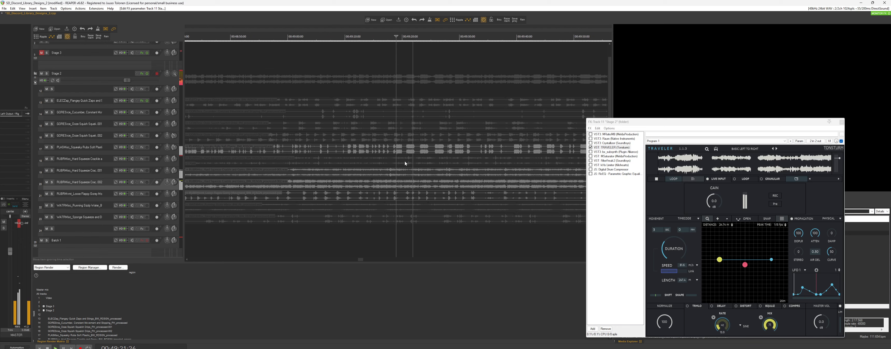
pyautogui.scroll(-2, 365, 153)
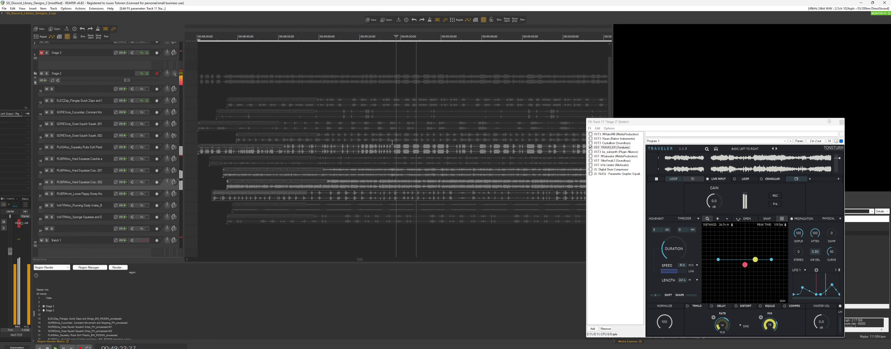
pyautogui.scroll(-9, 422, 158)
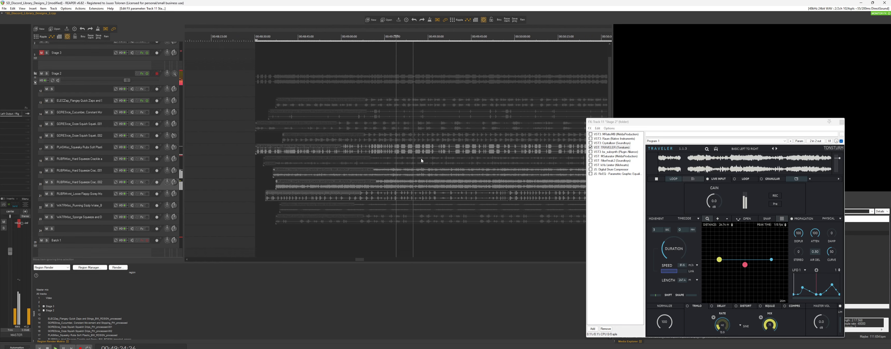
# Step: Mute the Squeaky Rubs Soft Plastic clip and unmute the imported Hard Squeeze Crackle and Gooey clip
pyautogui.click(475, 146)
pyautogui.press('m')
pyautogui.scroll(6, 425, 143)
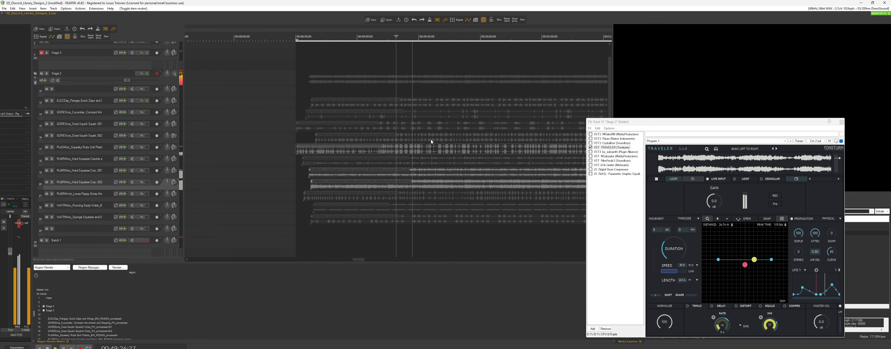
pyautogui.click(420, 160)
pyautogui.scroll(2, 420, 160)
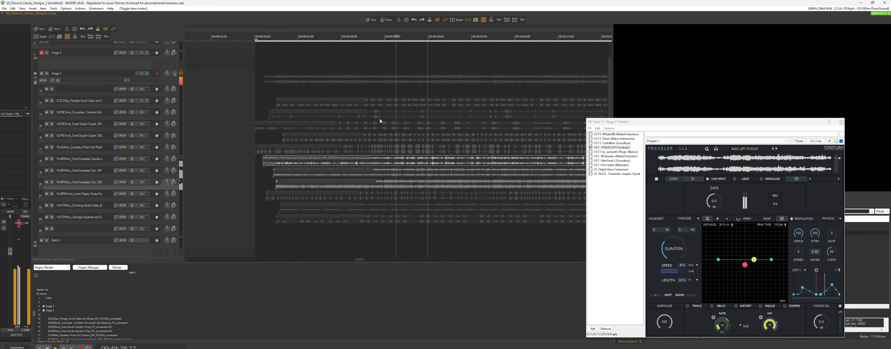
# Step: Shorten TRAVELER's movement duration to 2 seconds and lower its Doppler amount while auditioning the layers from an earlier point
pyautogui.press('space')
pyautogui.click(352, 37)
pyautogui.press('space')
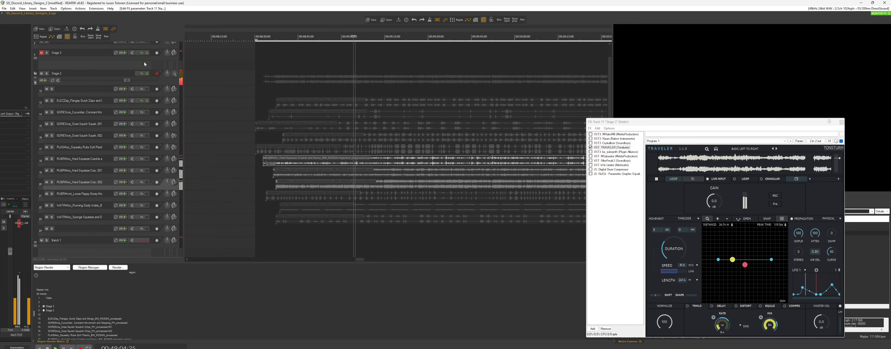
pyautogui.press('space')
pyautogui.moveTo(673, 249); pyautogui.dragTo(671, 255)
pyautogui.press('space')
pyautogui.moveTo(798, 233); pyautogui.dragTo(792, 269)
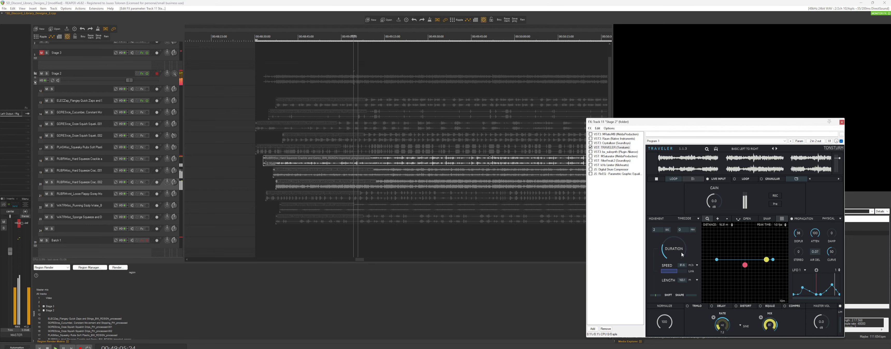
pyautogui.scroll(-4, 458, 195)
pyautogui.press('space')
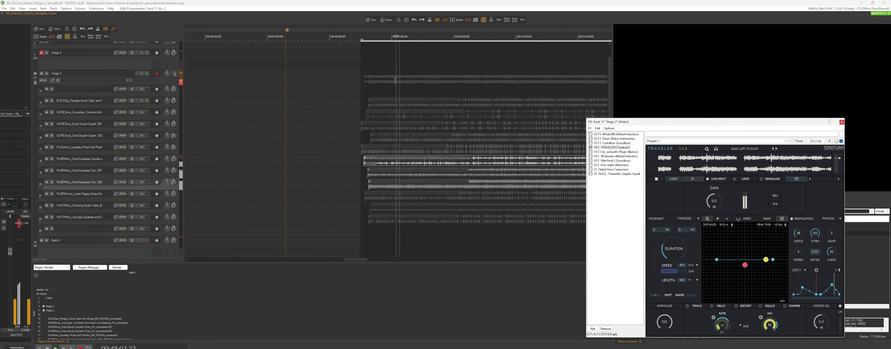
# Step: Record the layer mix onto Stage 2 while enabling TRAVELER's distortion and lengthening its movement duration to about 5 seconds
pyautogui.click(390, 73)
pyautogui.click(382, 82)
pyautogui.press('space')
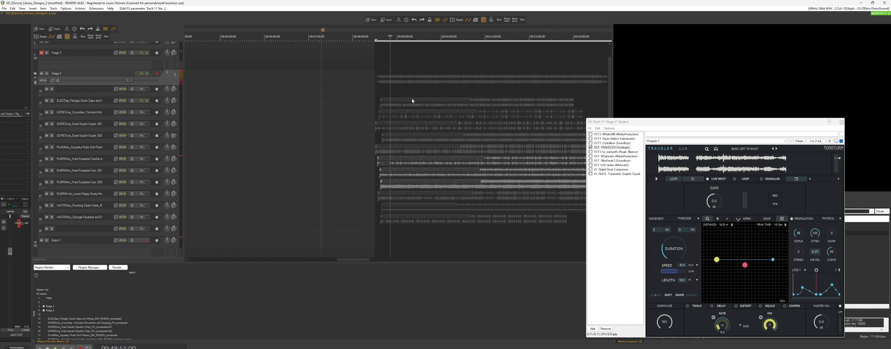
pyautogui.press('space')
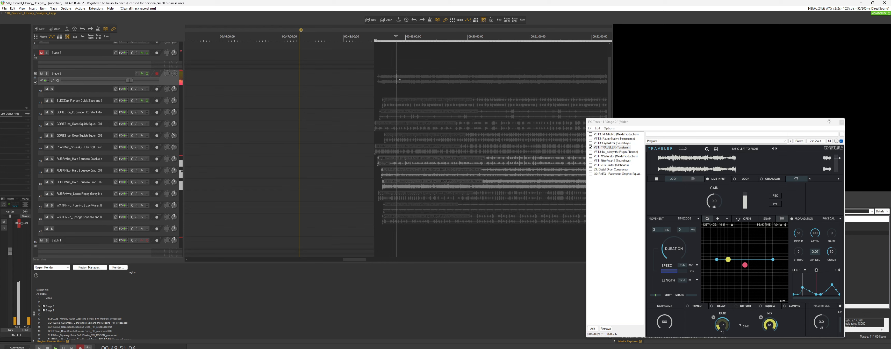
pyautogui.scroll(2, 446, 139)
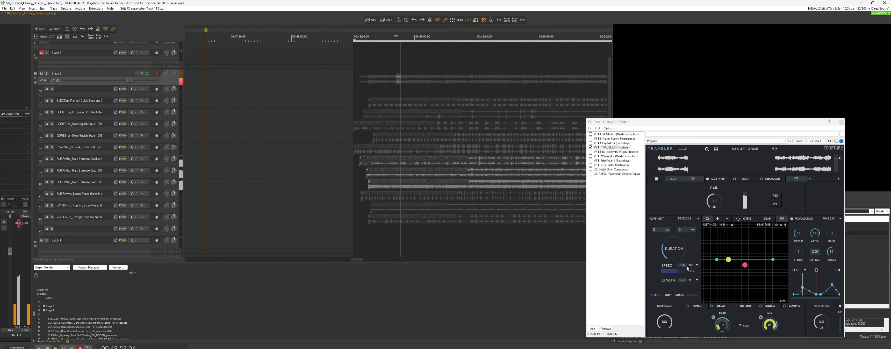
pyautogui.click(735, 308)
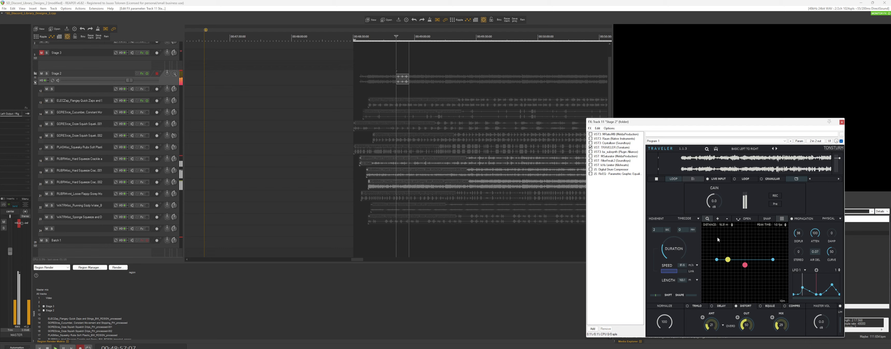
pyautogui.moveTo(683, 245); pyautogui.dragTo(683, 241)
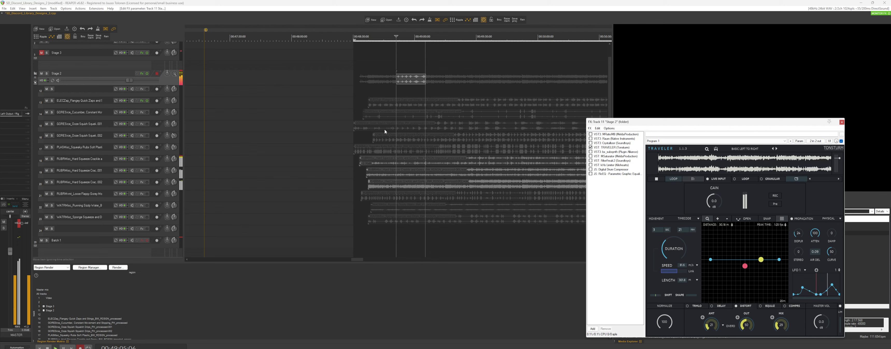
# Step: Stop the recording and move the newly recorded Stage 2 clip earlier on the timeline, ahead of the source layers
pyautogui.scroll(-2, 426, 81)
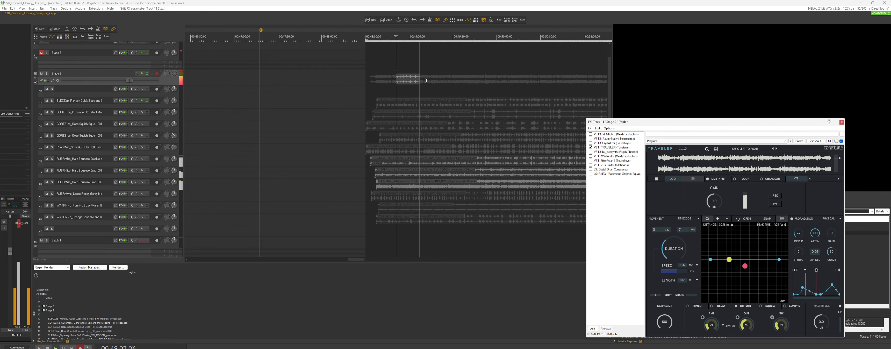
pyautogui.scroll(-1, 426, 81)
pyautogui.press('space')
pyautogui.click(430, 215)
pyautogui.moveTo(406, 82); pyautogui.dragTo(346, 82)
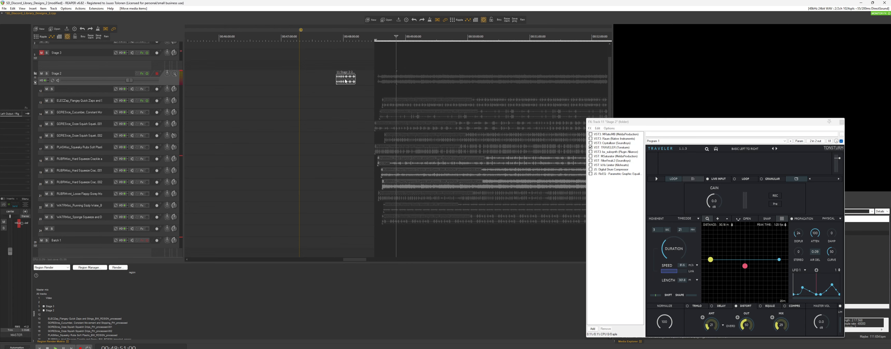
# Step: Adjust TRAVELER's movement Shift setting and audition the layers from an earlier point on the timeline
pyautogui.click(415, 77)
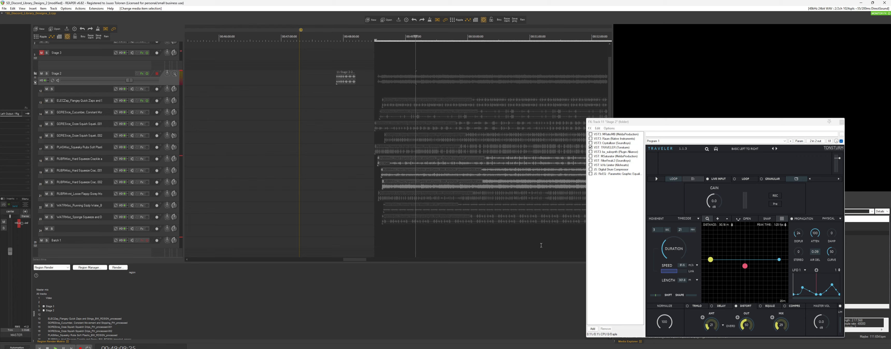
pyautogui.press('Left')
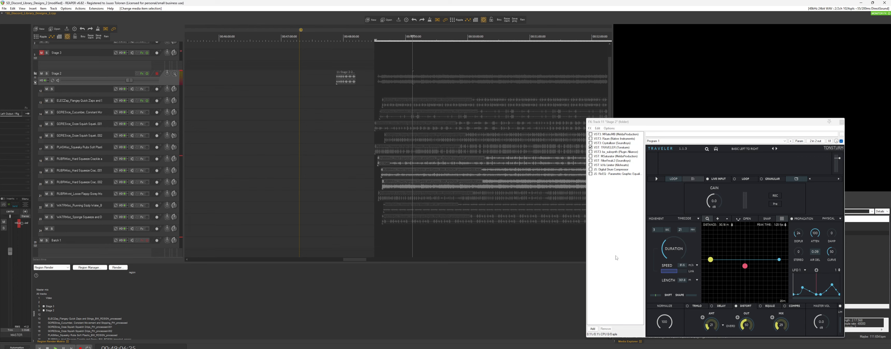
pyautogui.moveTo(657, 300); pyautogui.dragTo(664, 297)
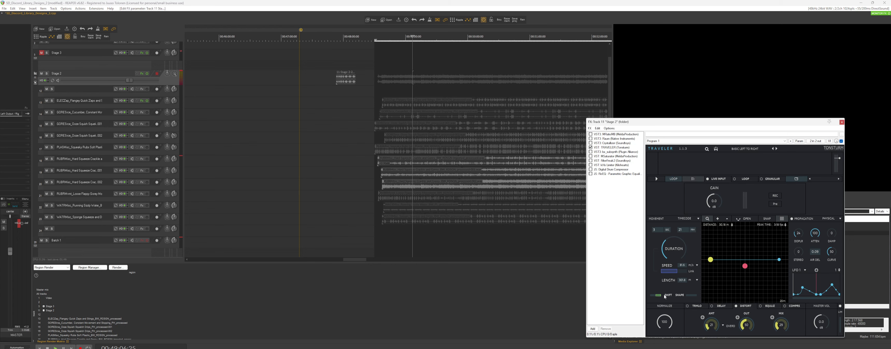
pyautogui.press('space')
pyautogui.scroll(2, 440, 177)
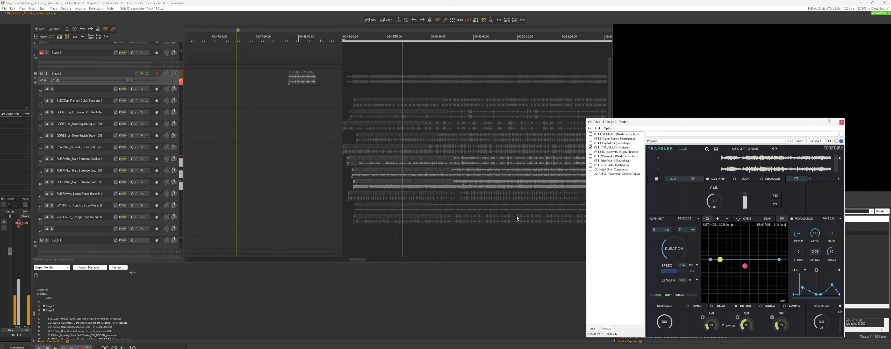
pyautogui.press('space')
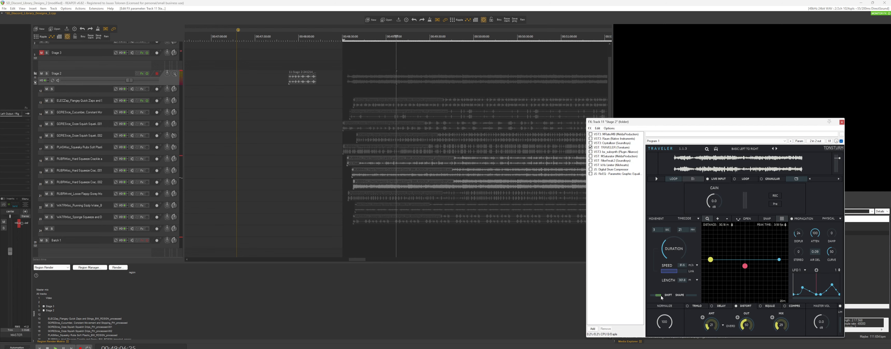
pyautogui.press('space')
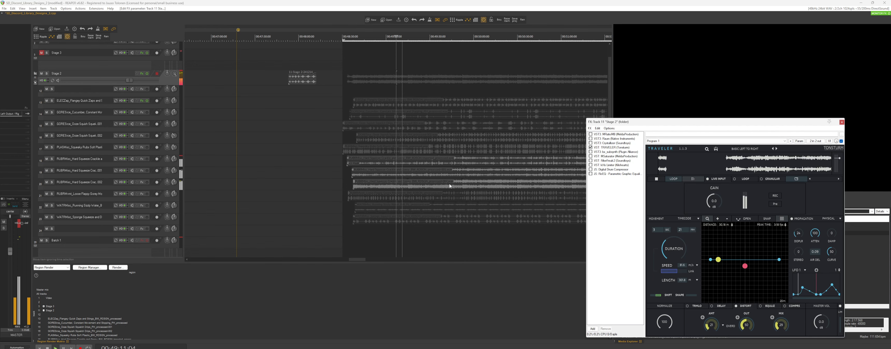
# Step: Mute the Hard Squeeze Crackle and Gooey processed-001 clip and unmute the WATRMisc running water and GOREOoze 002 clips
pyautogui.scroll(-2, 449, 184)
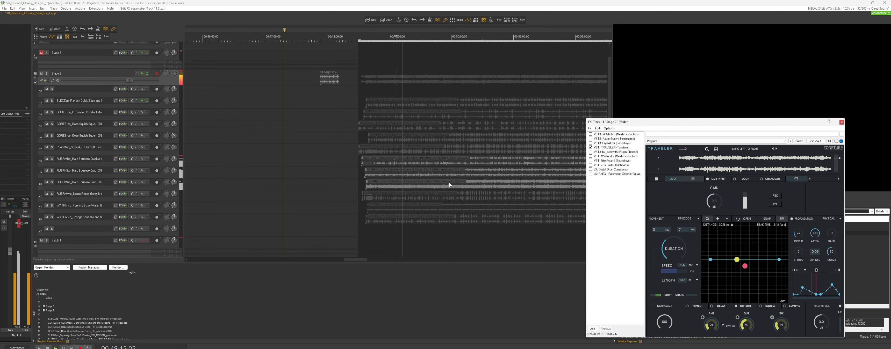
pyautogui.click(446, 173)
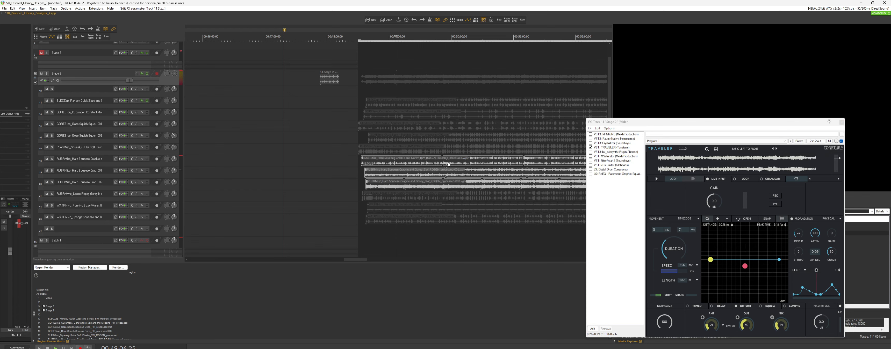
pyautogui.press('u')
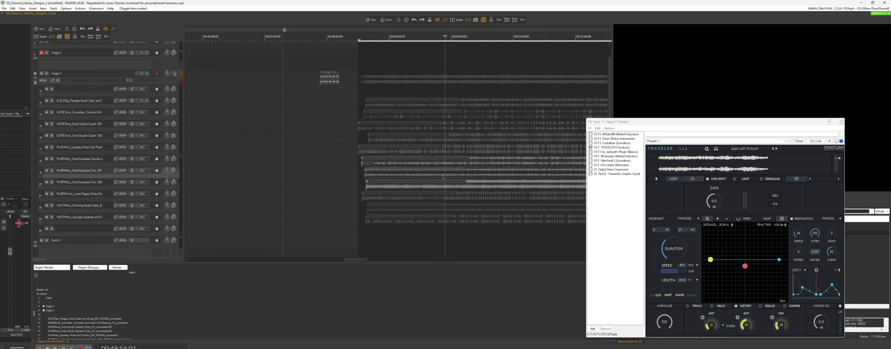
pyautogui.click(424, 213)
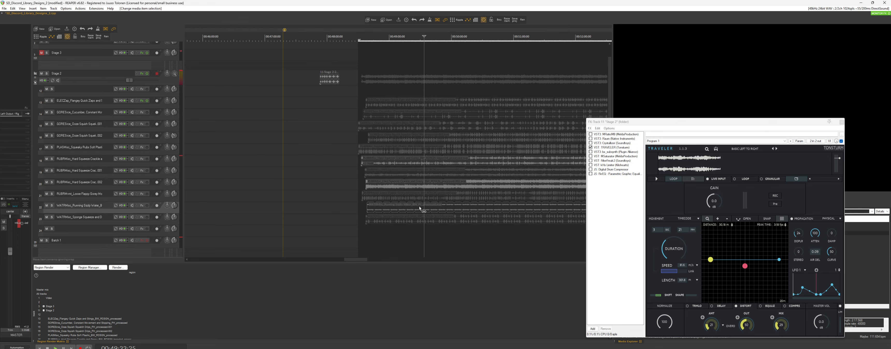
pyautogui.press('u')
pyautogui.click(448, 194)
pyautogui.click(446, 136)
pyautogui.scroll(-2, 450, 138)
pyautogui.press('u')
# Step: Audition the changed layer combination with TRAVELER's pass-by, first from the middle and again from nearer the layers' start
pyautogui.press('space')
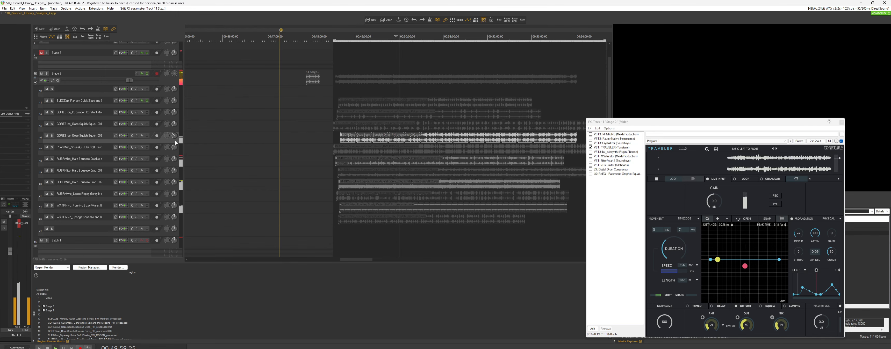
pyautogui.scroll(2, 400, 178)
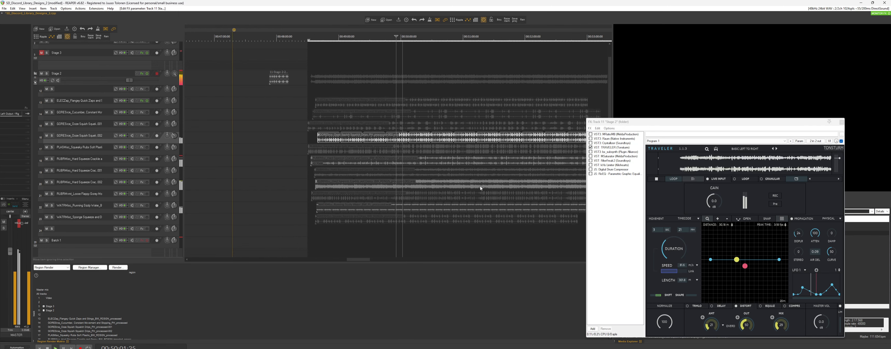
pyautogui.scroll(2, 438, 181)
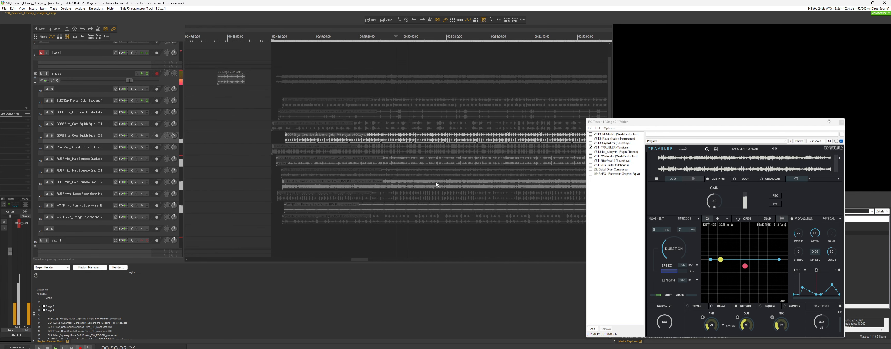
pyautogui.press('space')
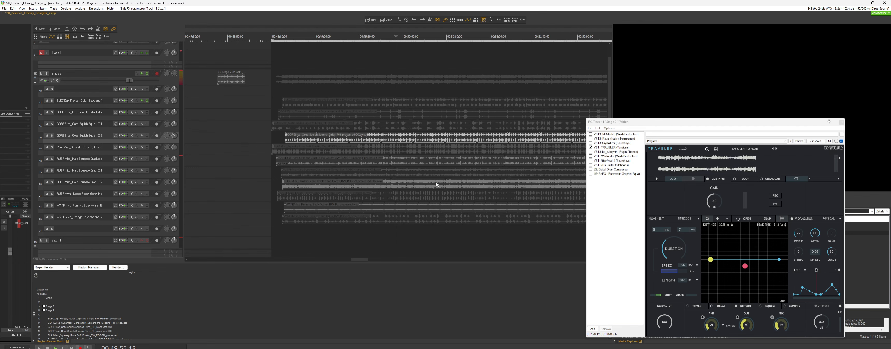
pyautogui.scroll(-4, 398, 146)
pyautogui.click(383, 88)
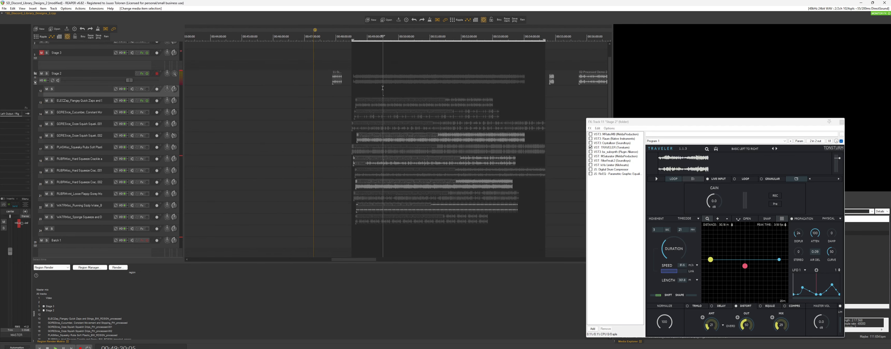
pyautogui.scroll(4, 418, 124)
pyautogui.press('space')
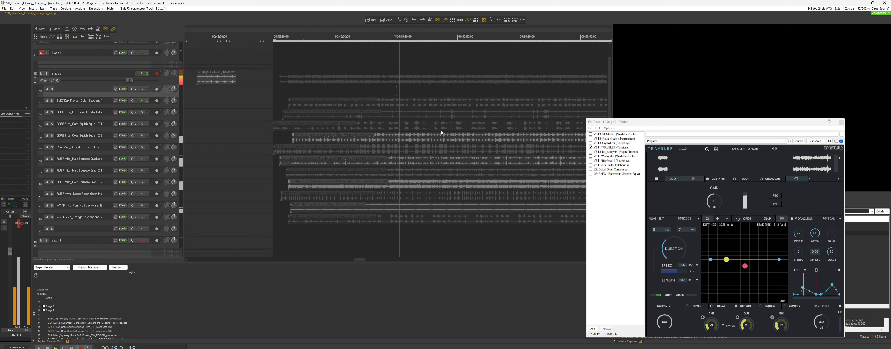
pyautogui.scroll(-1, 441, 130)
pyautogui.press('space')
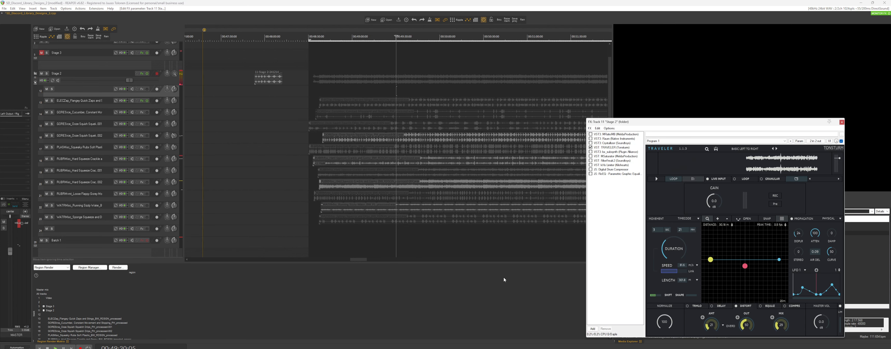
# Step: Raise TRAVELER's speed, shorten its duration to about 2 seconds, and enable bx_subsynth, MSaturator and Digital Drum Compressor on Stage 2
pyautogui.moveTo(677, 271); pyautogui.dragTo(681, 271)
pyautogui.press('space')
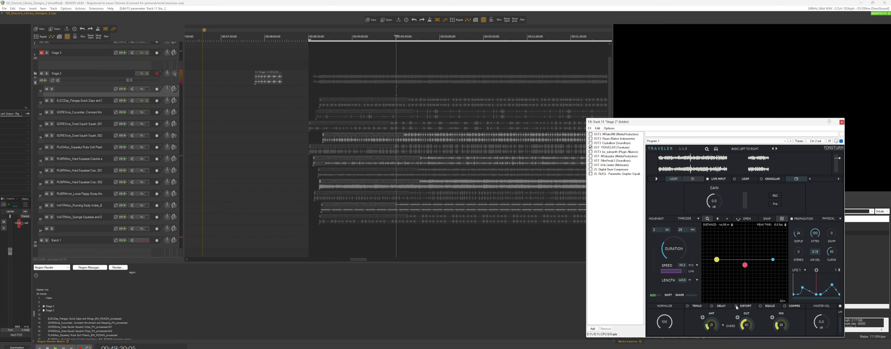
pyautogui.press('space')
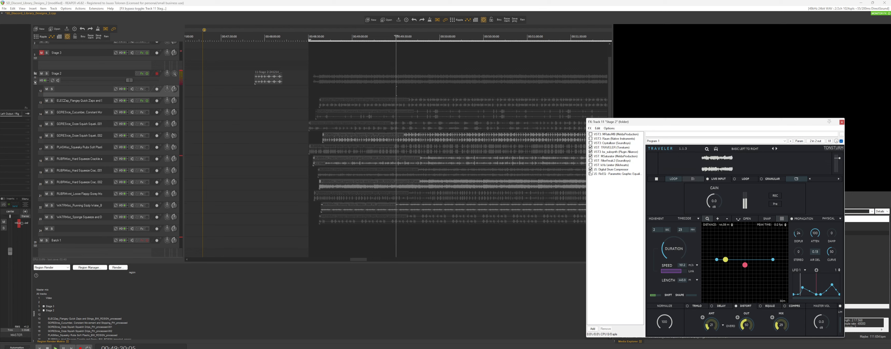
pyautogui.press('space')
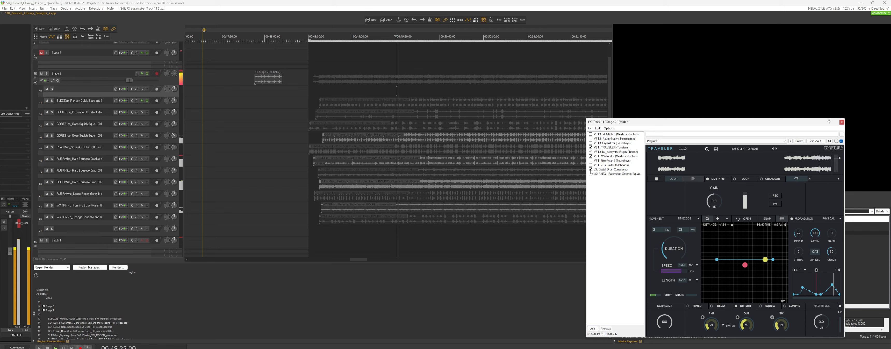
# Step: Mute the GOREOoze 002 clip and replay the remaining layers from that point
pyautogui.click(402, 140)
pyautogui.press('m')
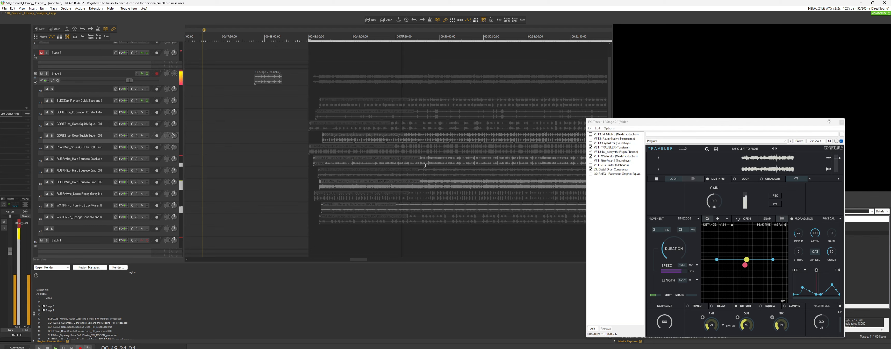
pyautogui.press('space')
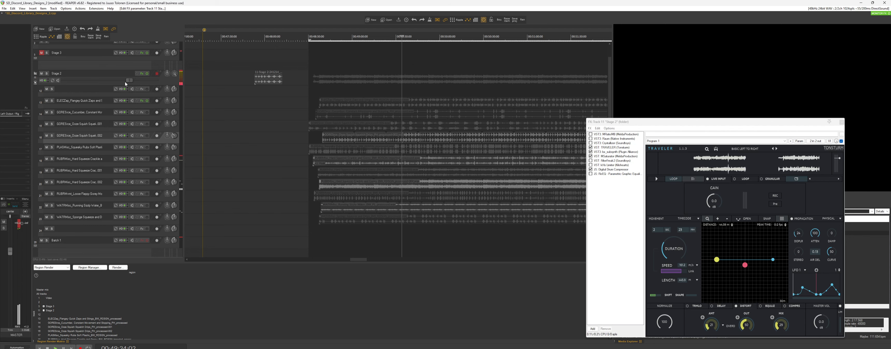
pyautogui.press('space')
pyautogui.scroll(-2, 428, 104)
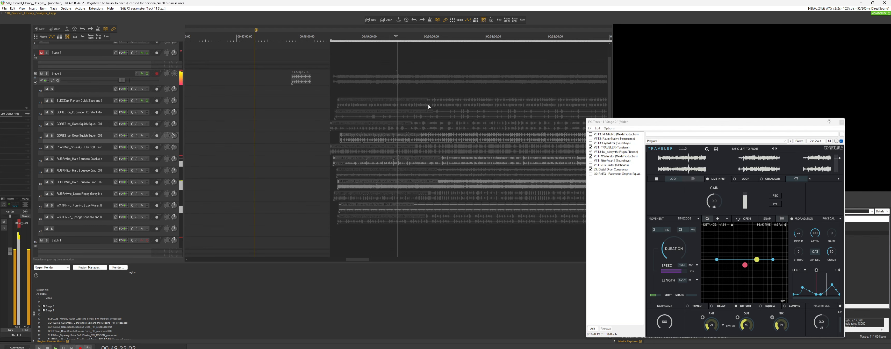
# Step: Lengthen TRAVELER's movement duration to about 5 seconds, turn off its distortion and switch to its tremolo
pyautogui.moveTo(673, 251); pyautogui.dragTo(676, 242)
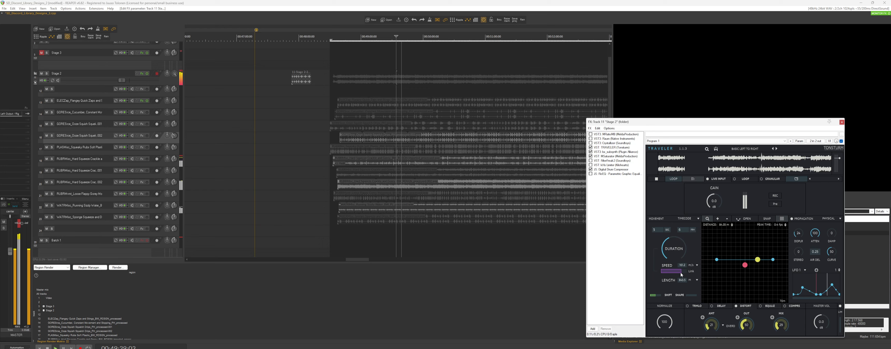
pyautogui.click(735, 306)
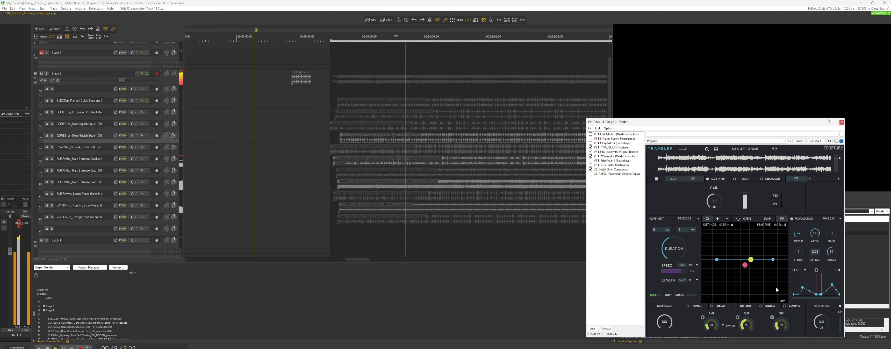
pyautogui.click(688, 306)
# Step: Switch TRAVELER from tremolo to delay, bypass Digital Drum Compressor, and replay the Stage 2 layers
pyautogui.press('space')
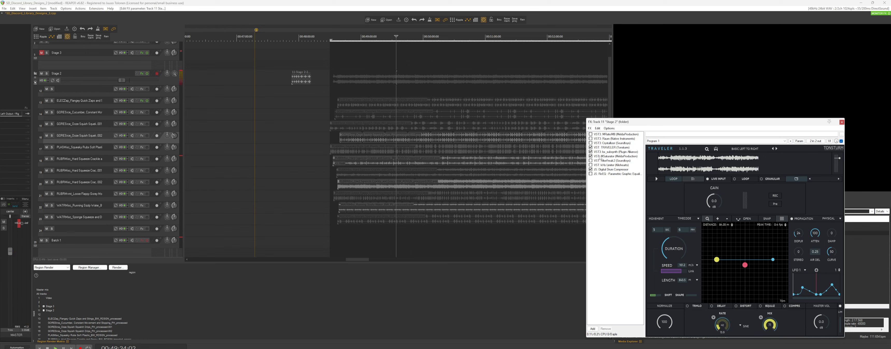
pyautogui.press('space')
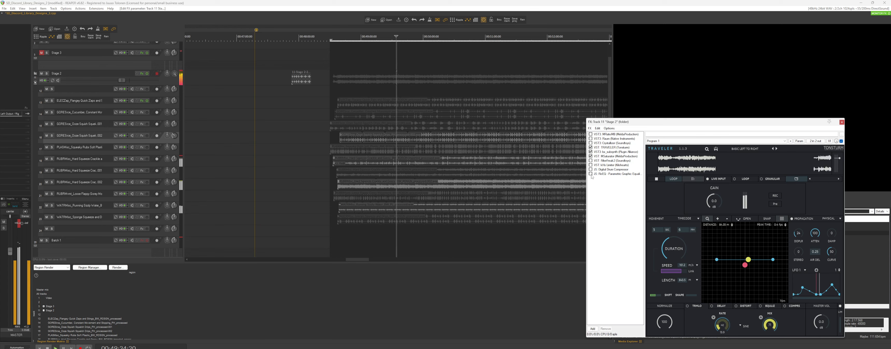
# Step: Add the Disperser effect to Stage 2 and lower its frequency while the layers play
pyautogui.click(593, 329)
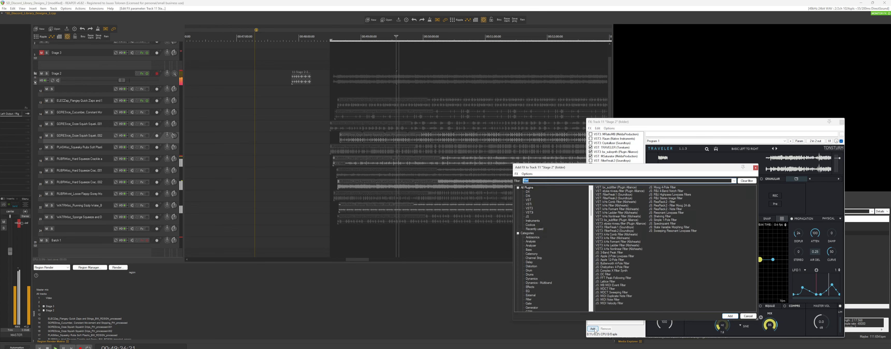
pyautogui.doubleClick(614, 191)
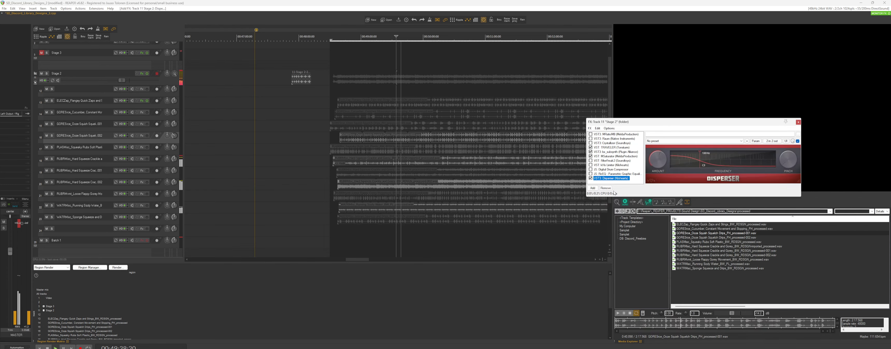
pyautogui.moveTo(672, 163); pyautogui.dragTo(665, 163)
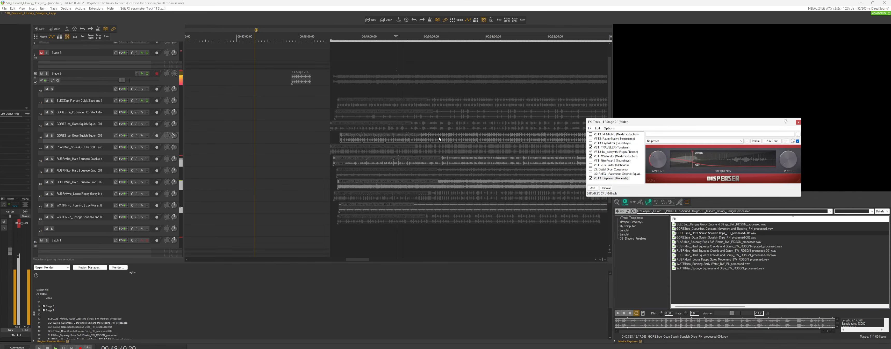
# Step: Audition the layers through Disperser from another point and start recording the mix onto Stage 2
pyautogui.click(427, 89)
pyautogui.scroll(-2, 427, 89)
pyautogui.scroll(4, 427, 89)
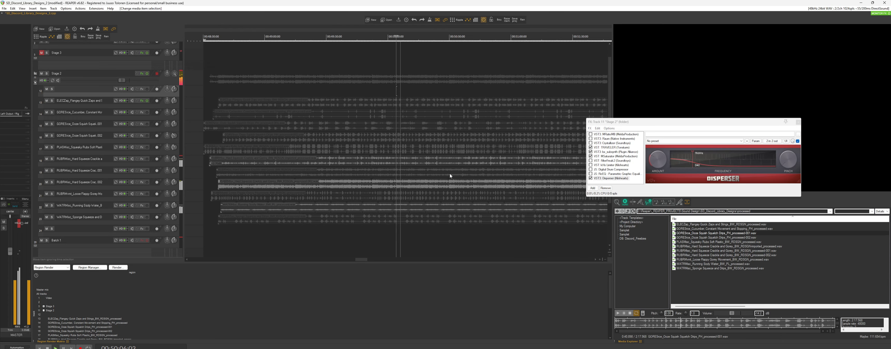
pyautogui.scroll(-2, 409, 125)
pyautogui.click(388, 79)
pyautogui.hotkey('alt', 'r')
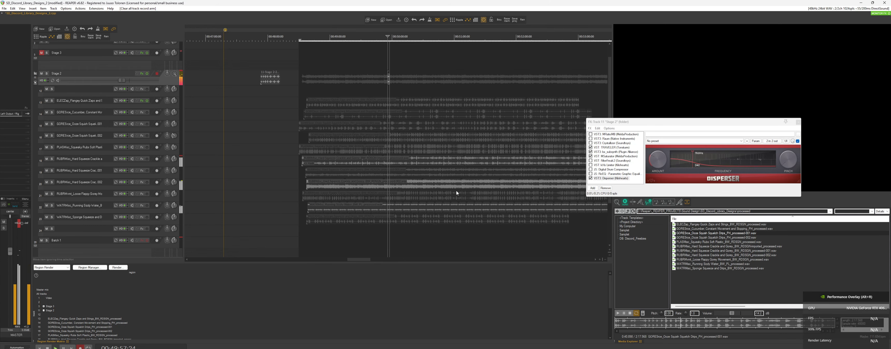
pyautogui.scroll(1, 455, 190)
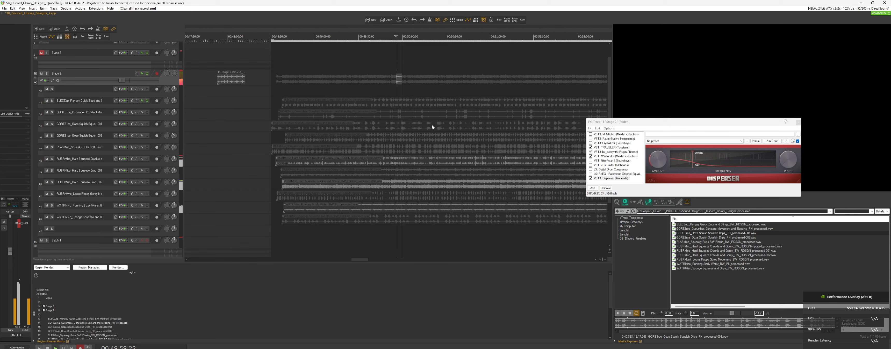
# Step: Unmute the GOREOoze 002, GORE Cucumber and ELECZap clips while the mix is being recorded
pyautogui.click(420, 135)
pyautogui.scroll(-1, 436, 141)
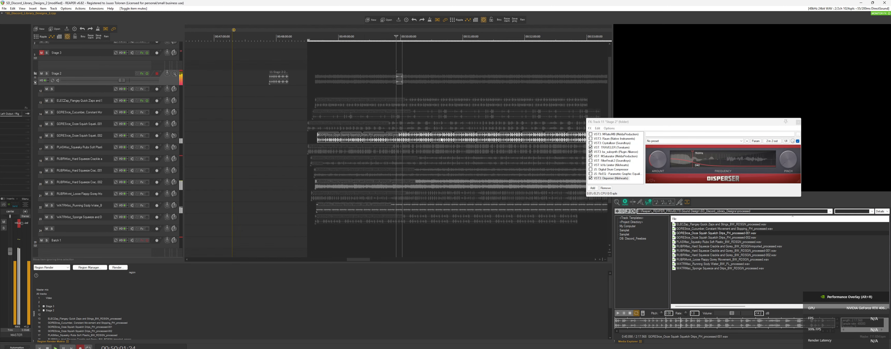
pyautogui.click(448, 116)
pyautogui.hotkey('alt', 'm')
pyautogui.click(451, 104)
pyautogui.hotkey('alt', 'm')
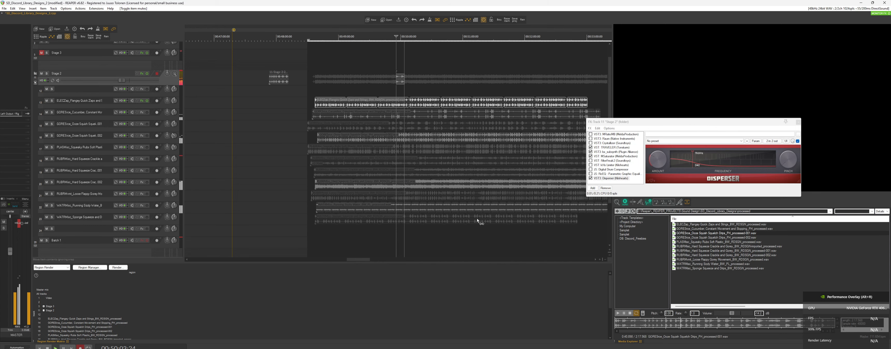
# Step: Unmute the WATRMisc Sponge clip and mute the WATRMisc Running Sudsy Water clip during the recording
pyautogui.click(476, 220)
pyautogui.hotkey('alt', 'm')
pyautogui.moveTo(465, 209); pyautogui.dragTo(408, 187)
pyautogui.hotkey('alt', 'm')
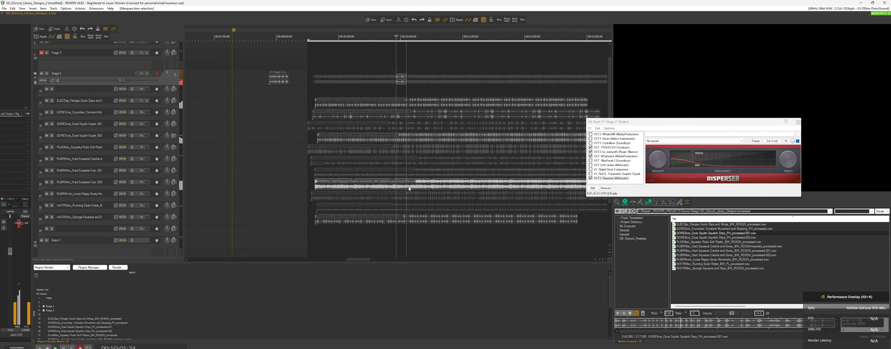
pyautogui.hotkey('alt', 'm')
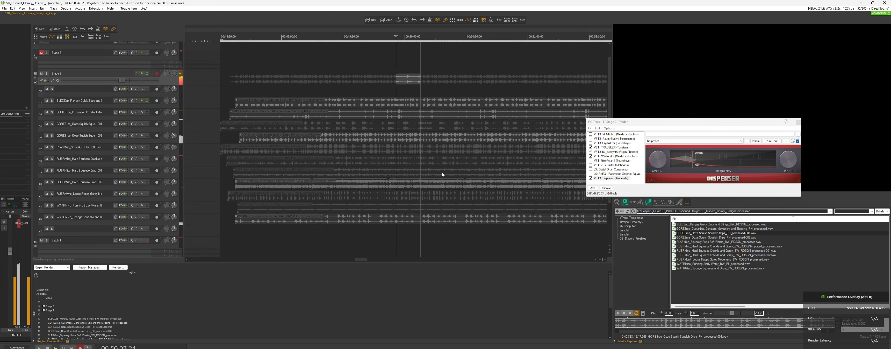
# Step: Re-enable Digital Drum Compressor on Stage 2 and toggle the mute of the Hard Squeeze 002 clip while recording
pyautogui.scroll(4, 442, 172)
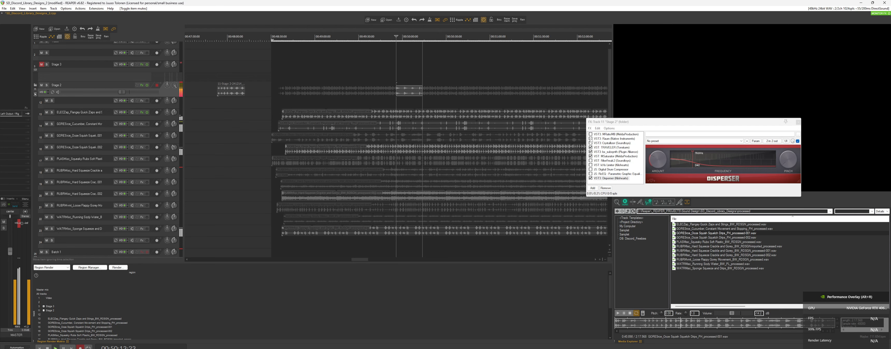
pyautogui.click(590, 170)
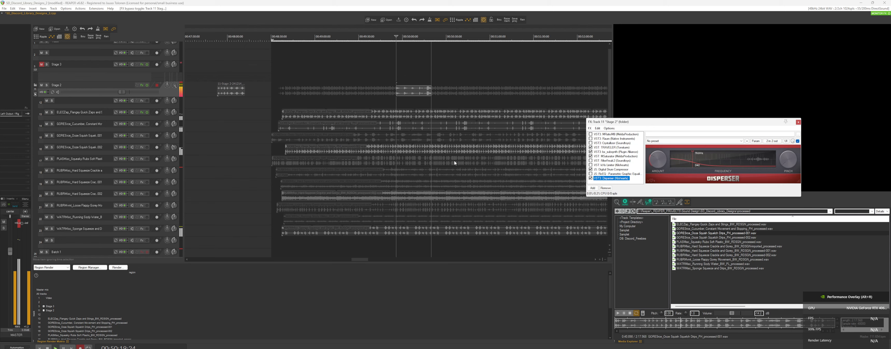
pyautogui.scroll(-2, 454, 160)
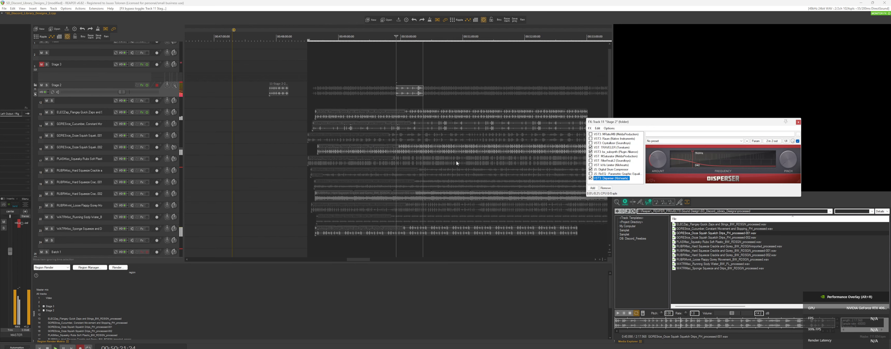
pyautogui.scroll(2, 459, 161)
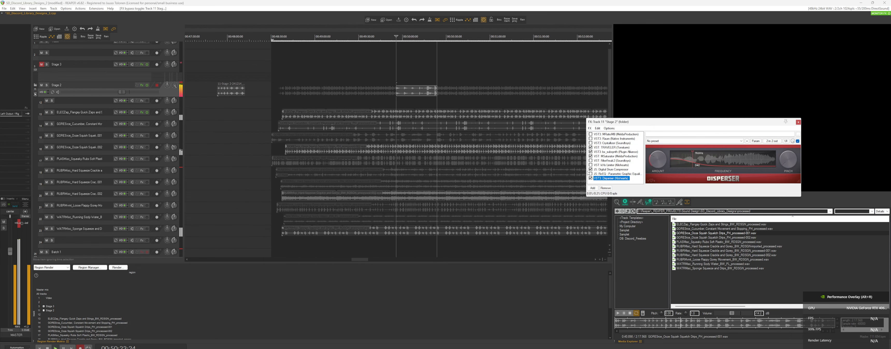
pyautogui.scroll(2, 407, 149)
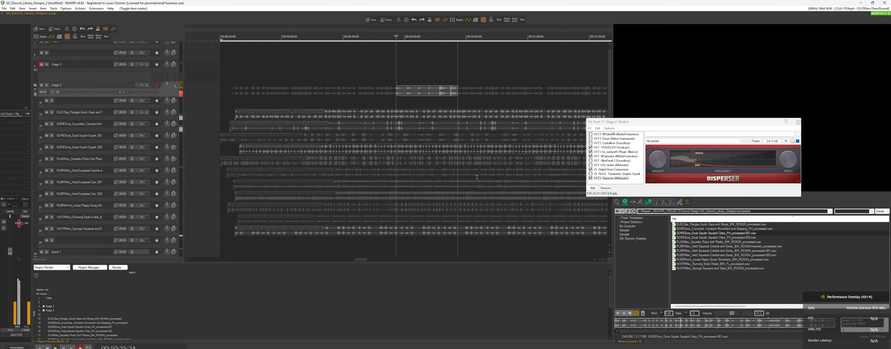
pyautogui.click(458, 198)
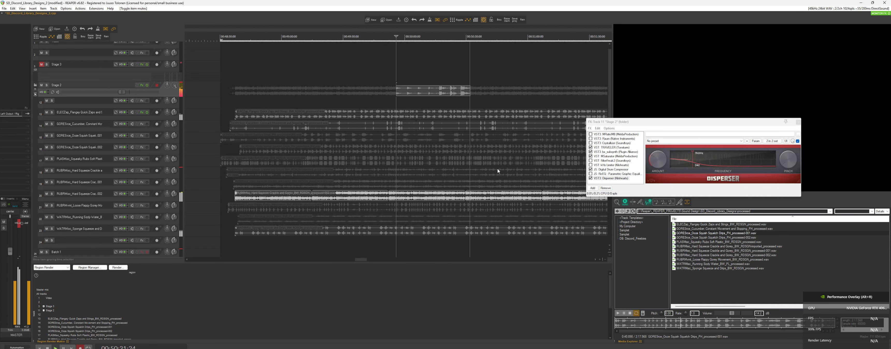
# Step: Stop and save the recording, and move the new take ahead of the earlier Stage 2 take
pyautogui.scroll(-1, 513, 165)
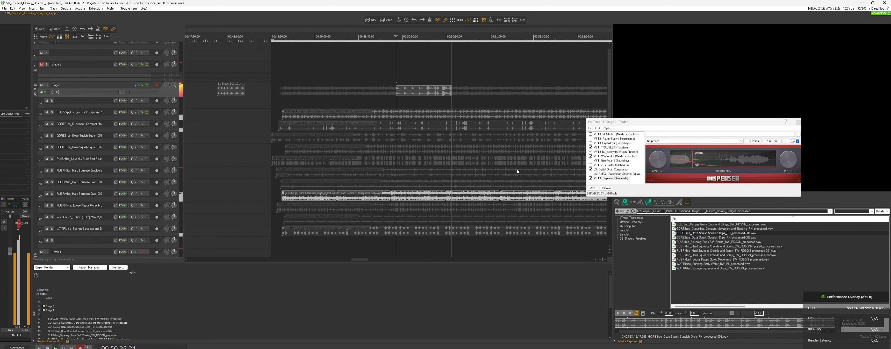
pyautogui.scroll(-1, 517, 169)
pyautogui.press('space')
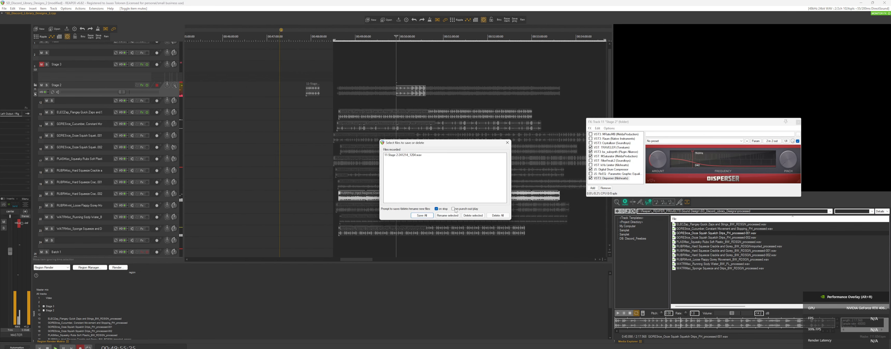
pyautogui.click(421, 216)
pyautogui.scroll(-1, 510, 241)
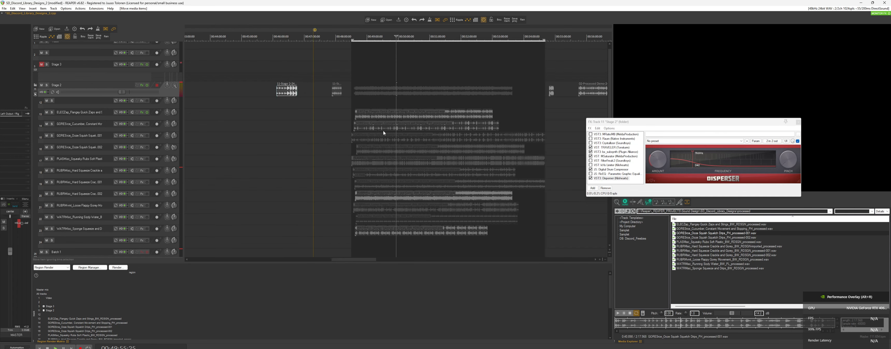
pyautogui.scroll(-1, 510, 242)
pyautogui.moveTo(510, 243); pyautogui.dragTo(549, 126)
# Step: Bypass TRAVELER, enable MRatioMB on Stage 2, and audition the layers from an earlier point
pyautogui.click(388, 94)
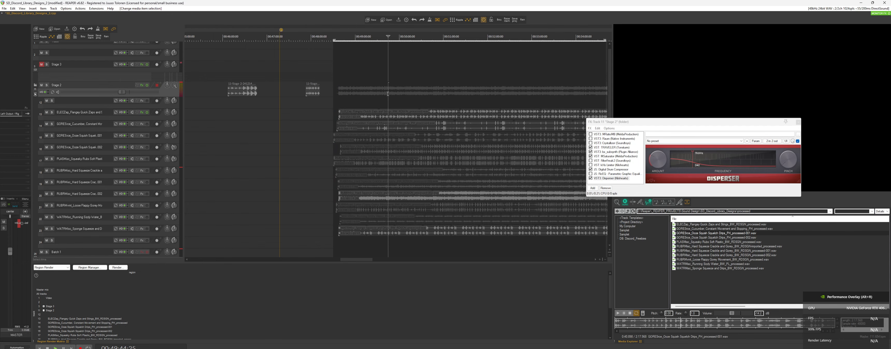
pyautogui.press('space')
pyautogui.scroll(-2, 545, 183)
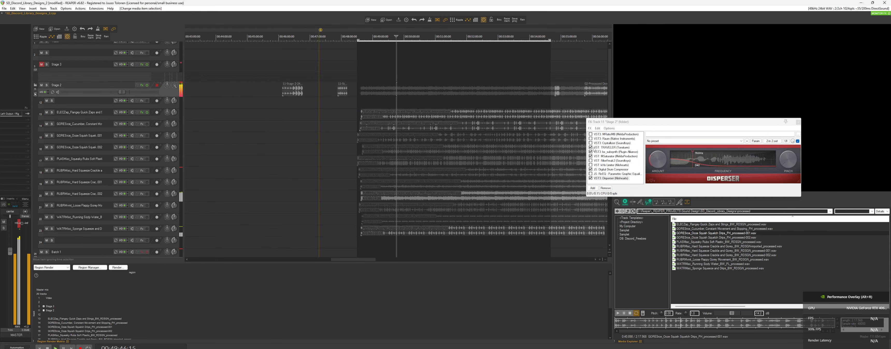
pyautogui.click(591, 147)
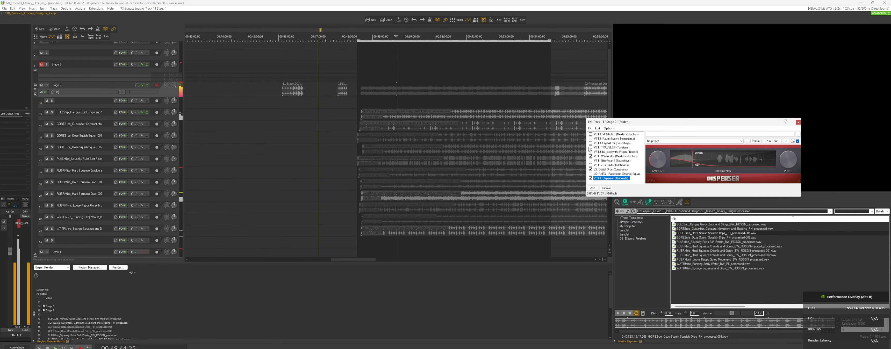
pyautogui.click(591, 134)
pyautogui.press('space')
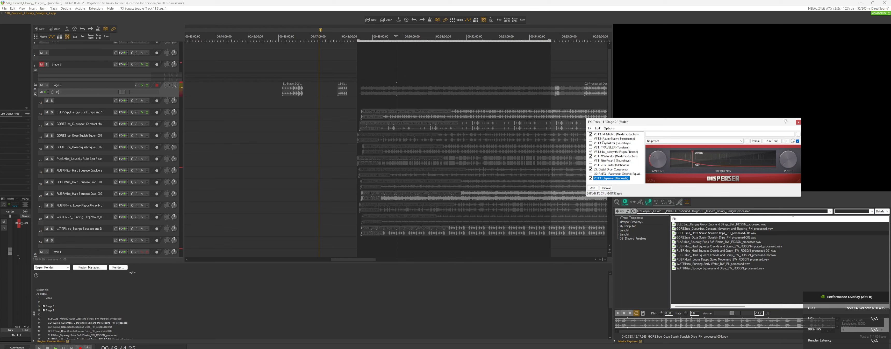
pyautogui.click(612, 134)
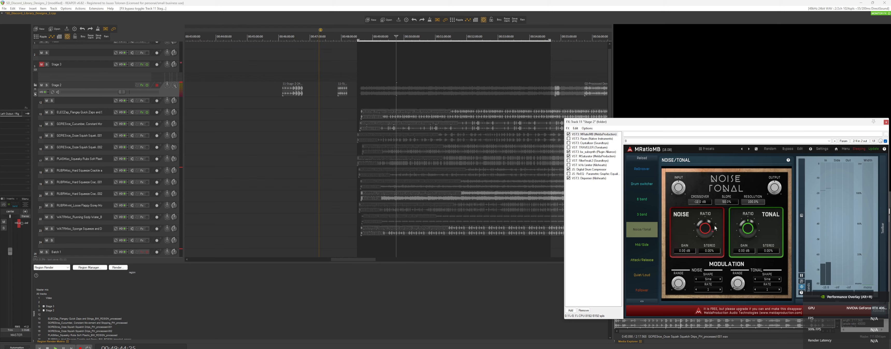
pyautogui.press('space')
pyautogui.press('space')
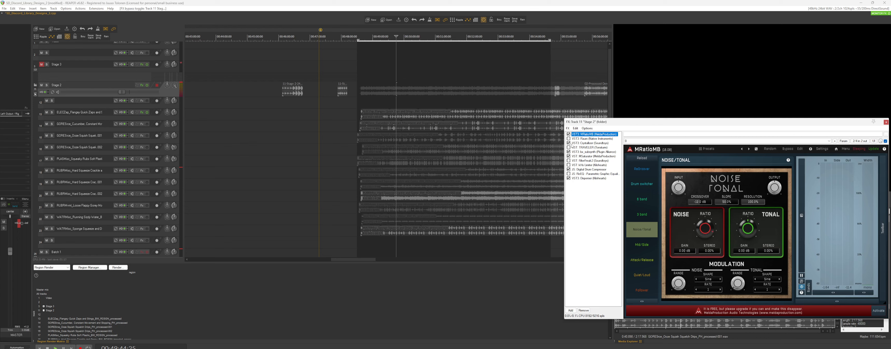
# Step: Audition Stage 2 with Crystallizer, FilterFreak2 and the ReEQ parametric equalizer enabled
pyautogui.click(577, 143)
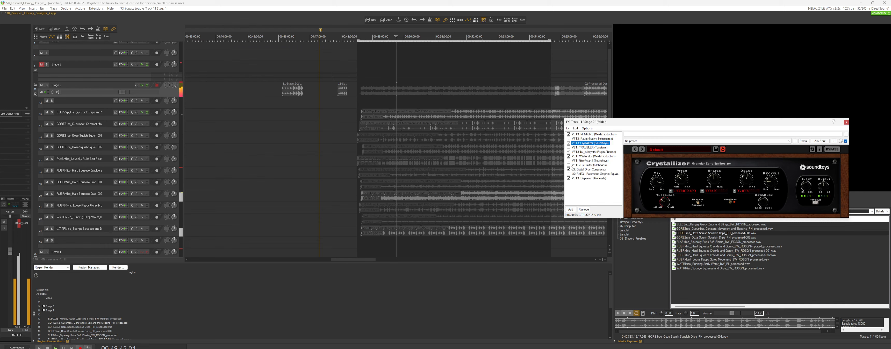
pyautogui.click(572, 161)
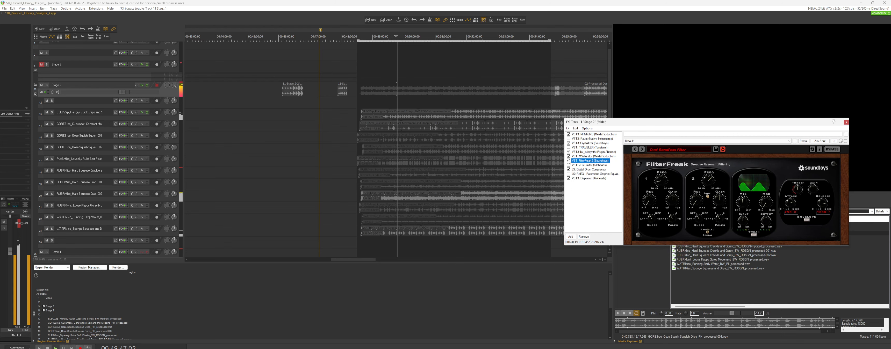
pyautogui.click(574, 174)
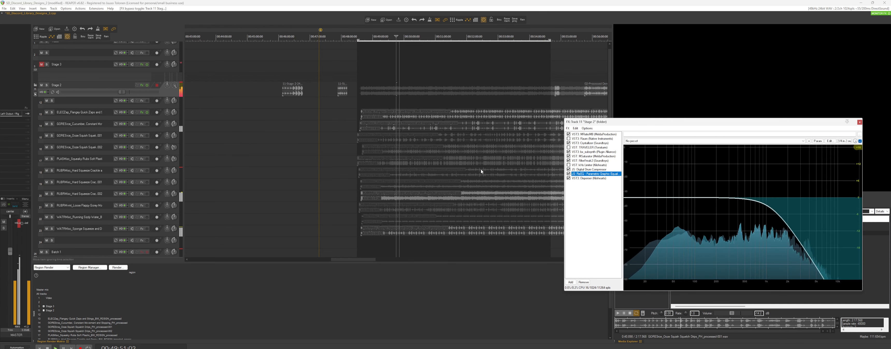
# Step: Mute the ELECZap clip and unmute the Hard Squeeze 001, Squeaky Rubs and Loose Floppy clips during playback
pyautogui.click(466, 167)
pyautogui.scroll(3, 421, 149)
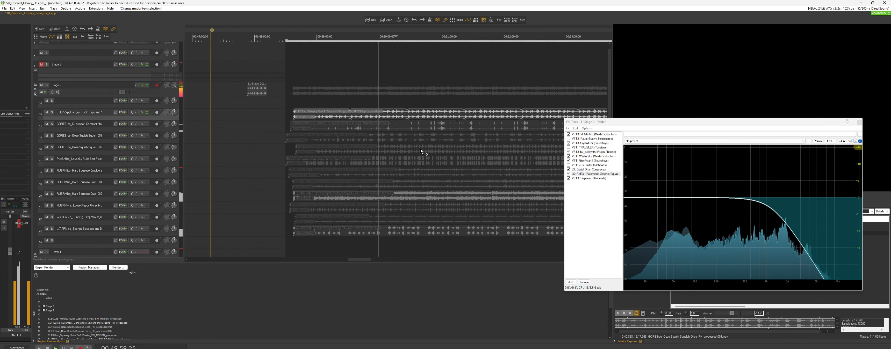
pyautogui.click(403, 183)
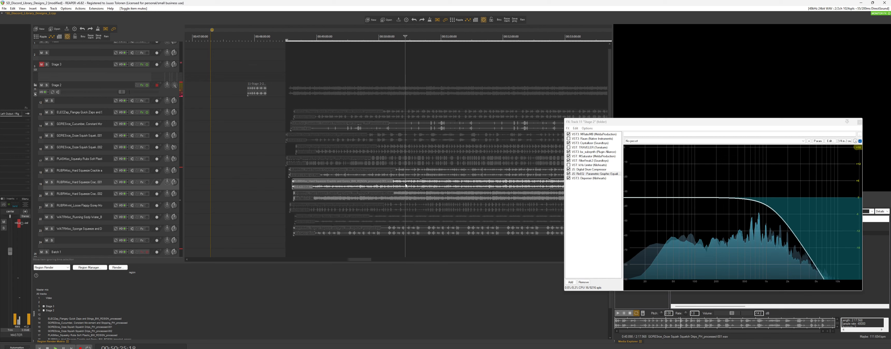
pyautogui.scroll(-2, 404, 177)
pyautogui.click(404, 163)
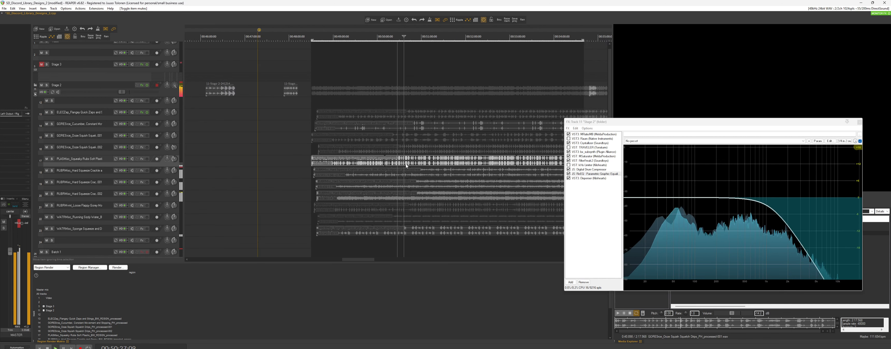
pyautogui.scroll(2, 406, 166)
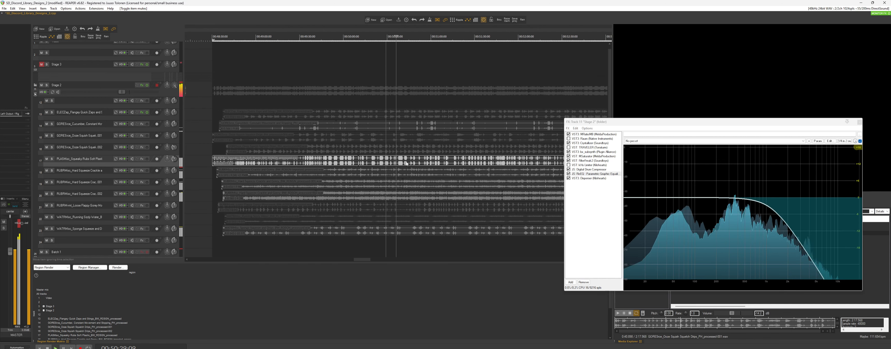
pyautogui.click(390, 203)
pyautogui.scroll(-2, 390, 204)
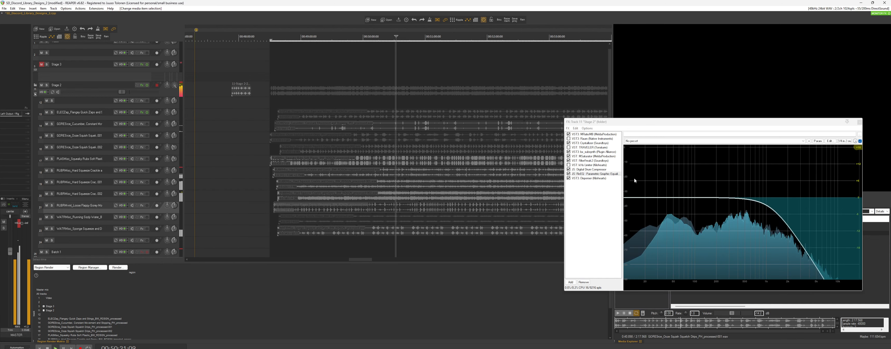
# Step: Lower the cutoff of ReEQ's low-pass band on Stage 2 and compare the sound with Digital Drum Compressor bypassed
pyautogui.moveTo(768, 204); pyautogui.dragTo(758, 205)
pyautogui.click(578, 175)
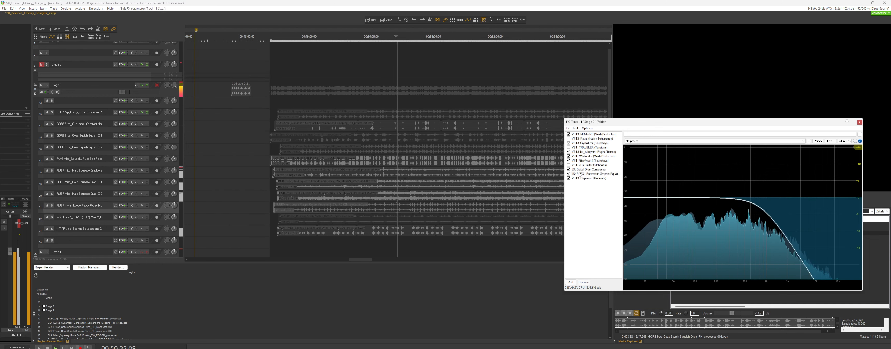
pyautogui.keyDown('shift'); pyautogui.click(579, 169); pyautogui.keyUp('shift')
pyautogui.keyDown('shift'); pyautogui.click(579, 170); pyautogui.keyUp('shift')
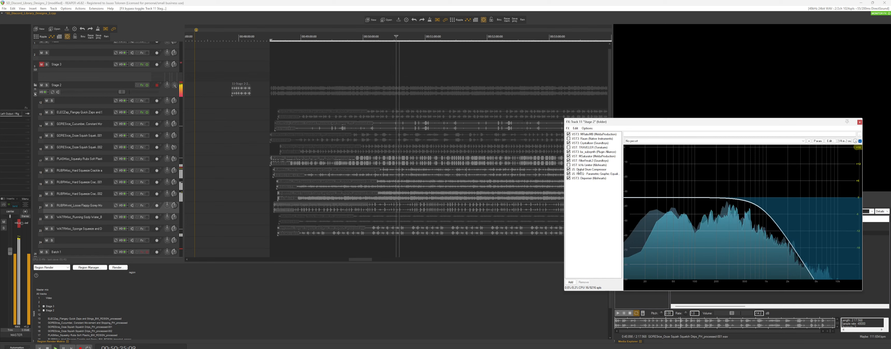
# Step: Move Disperser ahead of Digital Drum Compressor in the Stage 2 effects chain and adjust its Amount
pyautogui.moveTo(578, 178); pyautogui.dragTo(580, 169)
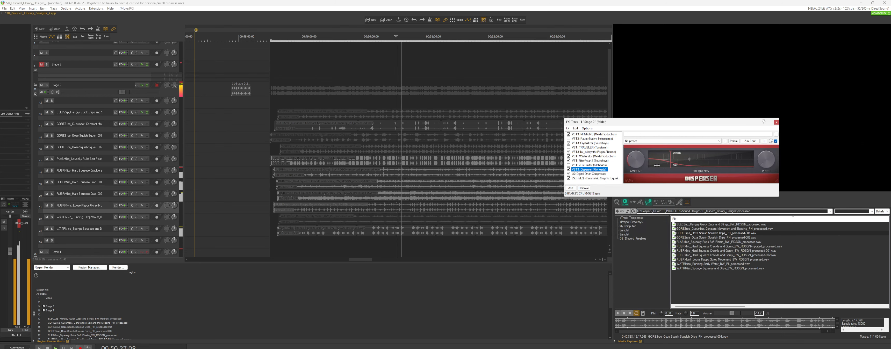
pyautogui.moveTo(637, 162); pyautogui.dragTo(637, 154)
# Step: Review Crystallizer on Stage 2 and switch MRatioMB back on, showing its settings
pyautogui.click(590, 143)
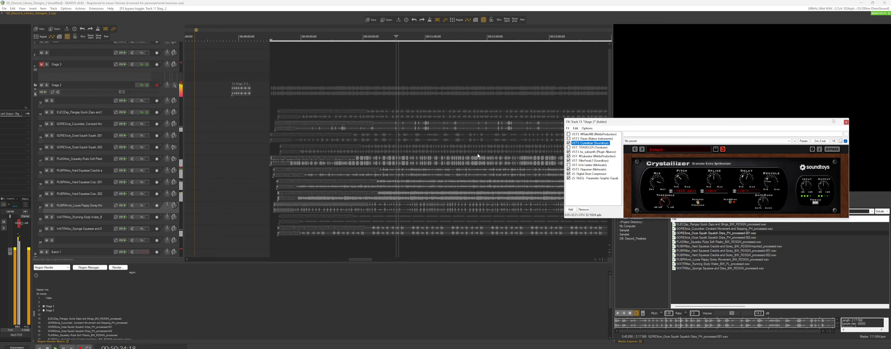
pyautogui.scroll(-2, 512, 149)
pyautogui.click(569, 134)
pyautogui.click(592, 134)
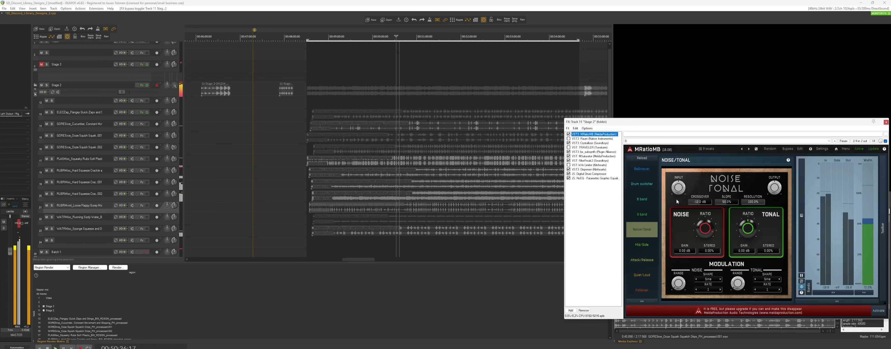
# Step: Lengthen the Cucumber and Sponge layer clips under Stage 2 and listen to the resulting mix
pyautogui.scroll(-3, 491, 206)
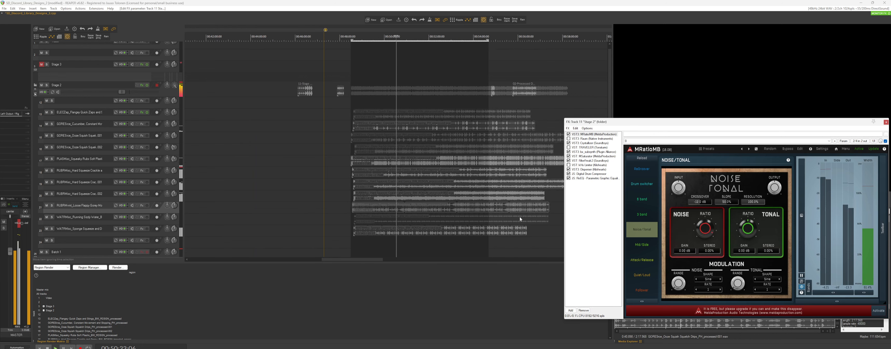
pyautogui.moveTo(524, 232)
pyautogui.mouseDown()
pyautogui.moveTo(461, 138)
pyautogui.moveTo(462, 125)
pyautogui.mouseUp()
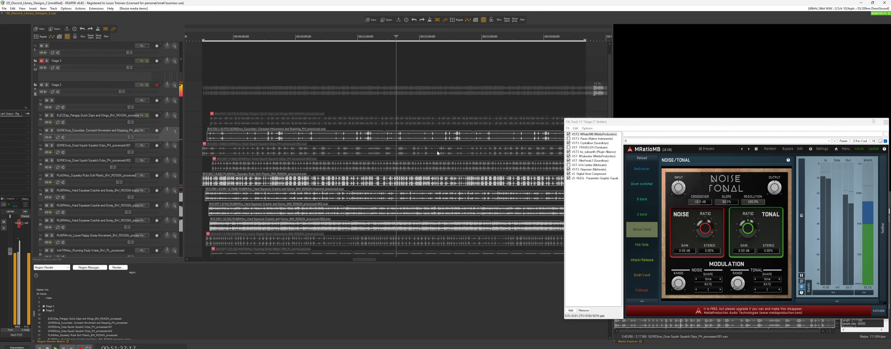
pyautogui.scroll(-3, 437, 153)
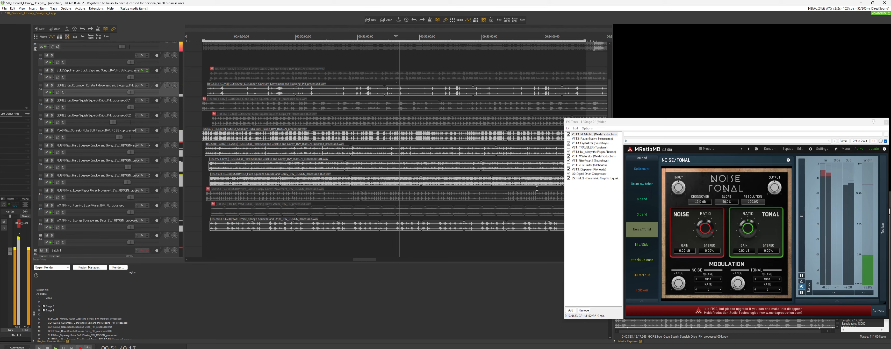
pyautogui.scroll(-1, 470, 189)
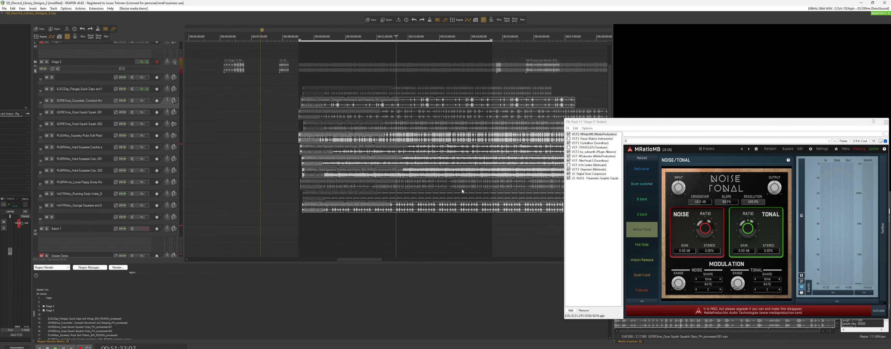
pyautogui.scroll(2, 462, 181)
pyautogui.scroll(-1, 463, 182)
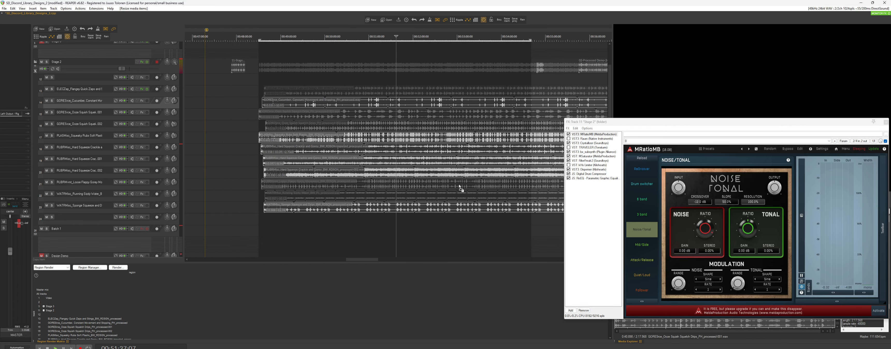
pyautogui.scroll(2, 460, 189)
pyautogui.scroll(-3, 458, 190)
pyautogui.scroll(-1, 458, 192)
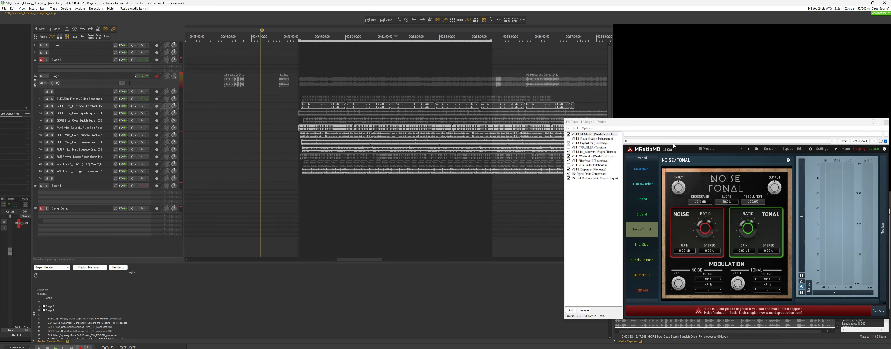
# Step: Close the Stage 2 effects window and play the layers from a point near 53 minutes
pyautogui.click(885, 121)
pyautogui.scroll(-2, 448, 145)
pyautogui.click(413, 85)
pyautogui.scroll(3, 409, 86)
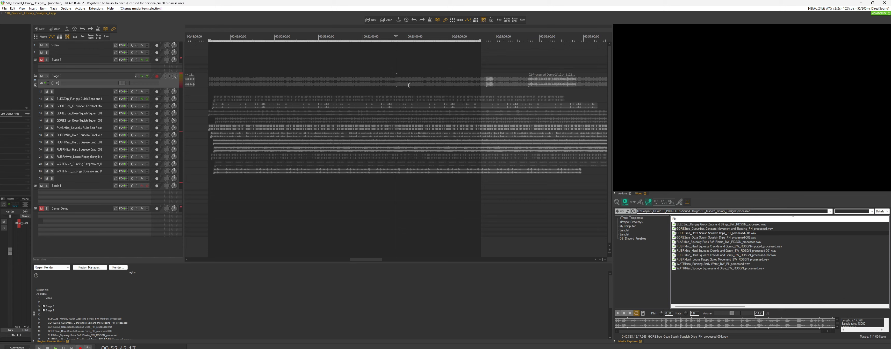
pyautogui.press('space')
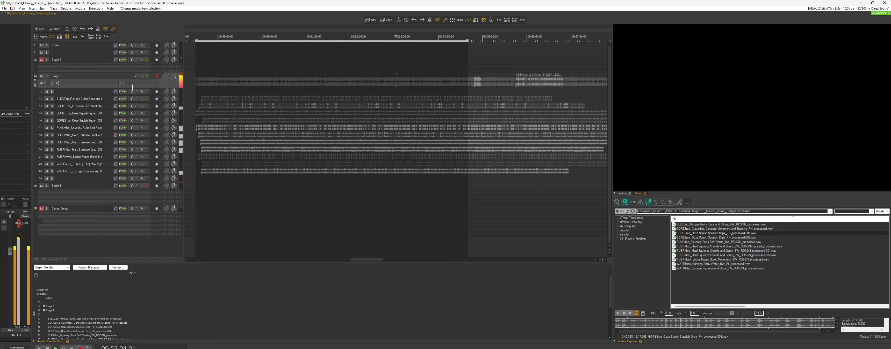
# Step: Add a second ReEQ at the end of the Stage 2 chain with a broad mid-range cut of about 10 dB
pyautogui.click(141, 77)
pyautogui.doubleClick(604, 192)
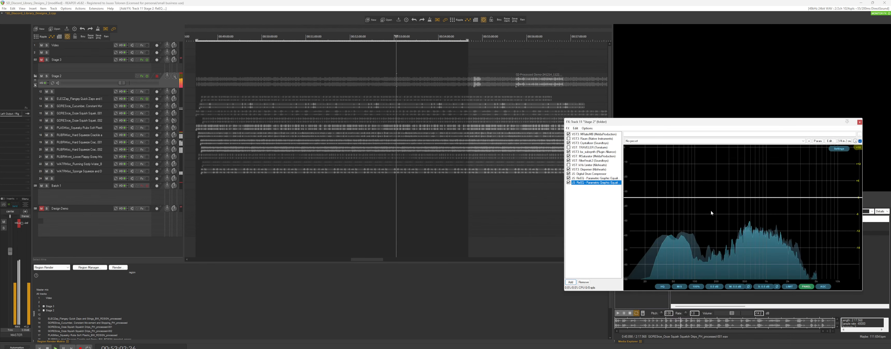
pyautogui.moveTo(722, 208); pyautogui.dragTo(728, 226)
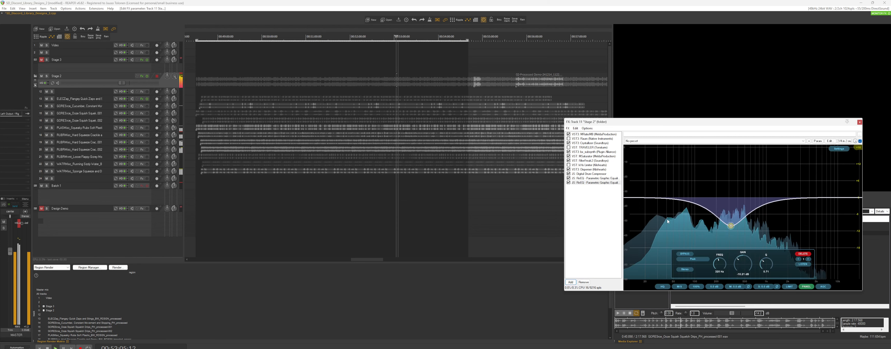
# Step: Record the processed layers onto Stage 2 and close the effects window while recording runs
pyautogui.click(390, 79)
pyautogui.click(388, 79)
pyautogui.scroll(-2, 389, 79)
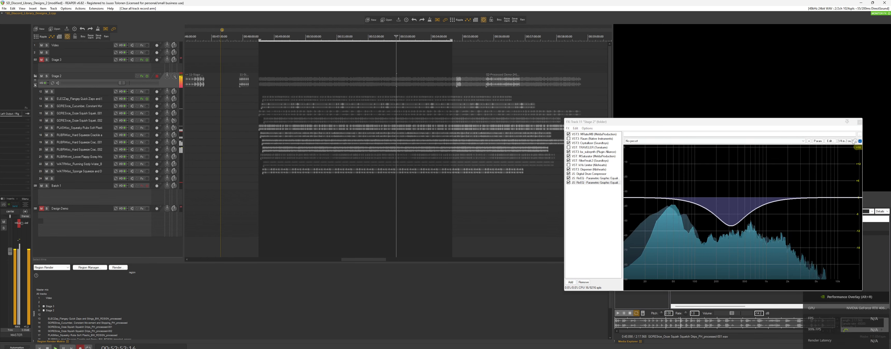
pyautogui.press('f')
pyautogui.scroll(-3, 399, 132)
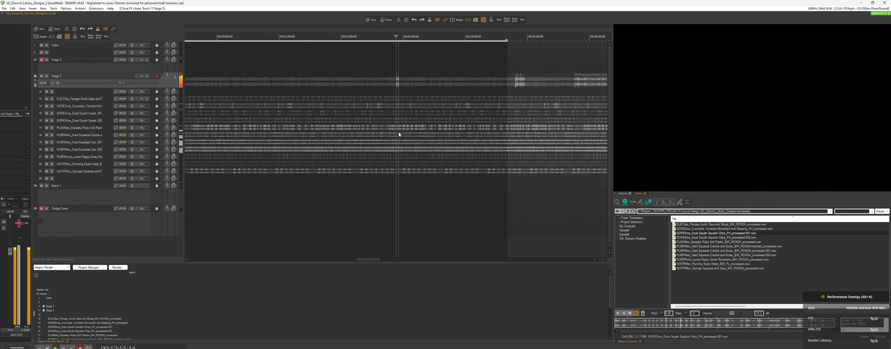
pyautogui.scroll(-5, 425, 136)
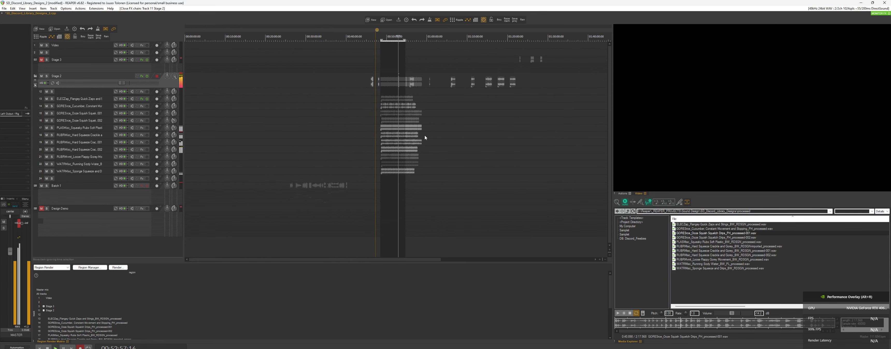
pyautogui.scroll(5, 435, 141)
pyautogui.scroll(4, 435, 141)
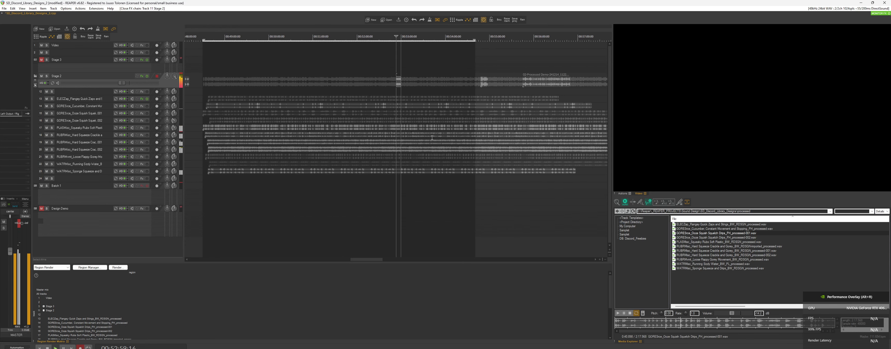
pyautogui.scroll(-2, 432, 138)
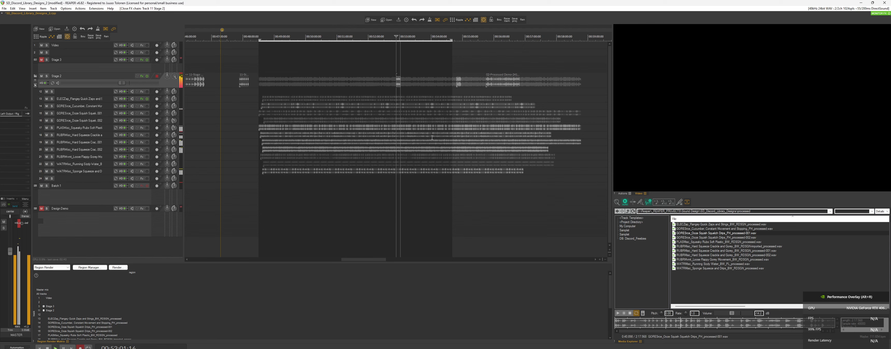
pyautogui.hotkey('alt', 'r')
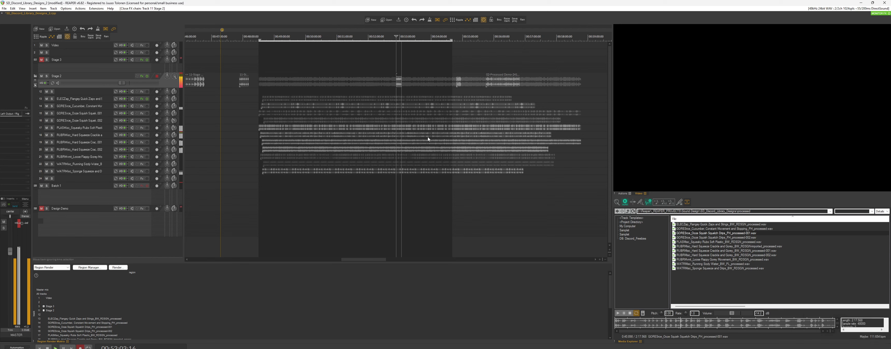
# Step: Stop and save the recording, and move the recorded Stage 2 takes past the end of the layer block
pyautogui.scroll(-5, 428, 139)
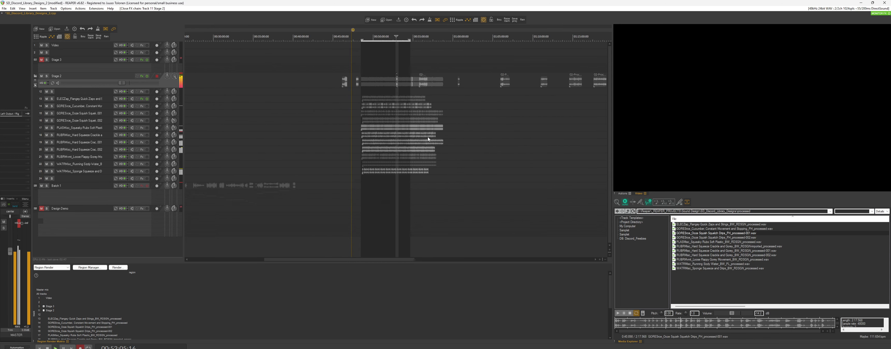
pyautogui.press('space')
pyautogui.scroll(-1, 429, 141)
pyautogui.press('Return')
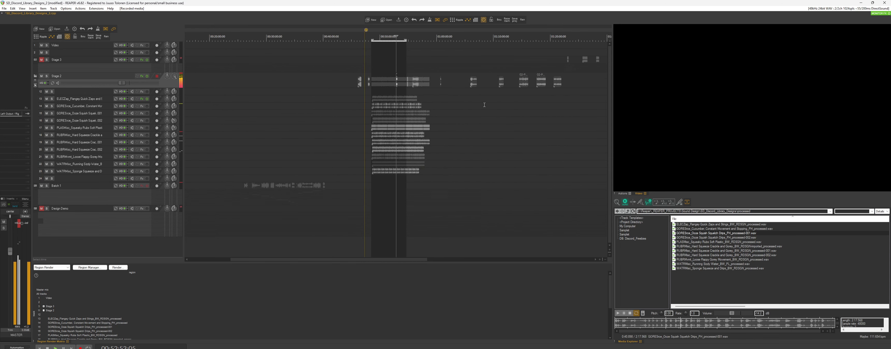
pyautogui.moveTo(577, 81); pyautogui.dragTo(442, 80)
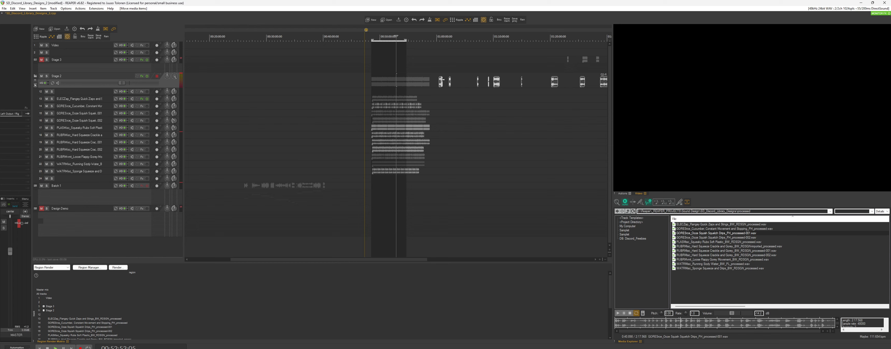
# Step: Audition the first two recorded takes on Stage 2 following the layer block
pyautogui.doubleClick(441, 80)
pyautogui.scroll(5, 444, 81)
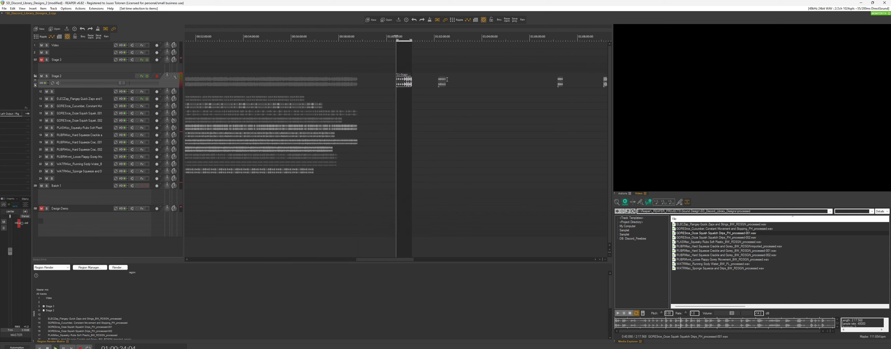
pyautogui.press('space')
pyautogui.scroll(4, 445, 80)
pyautogui.press('space')
pyautogui.scroll(-2, 448, 87)
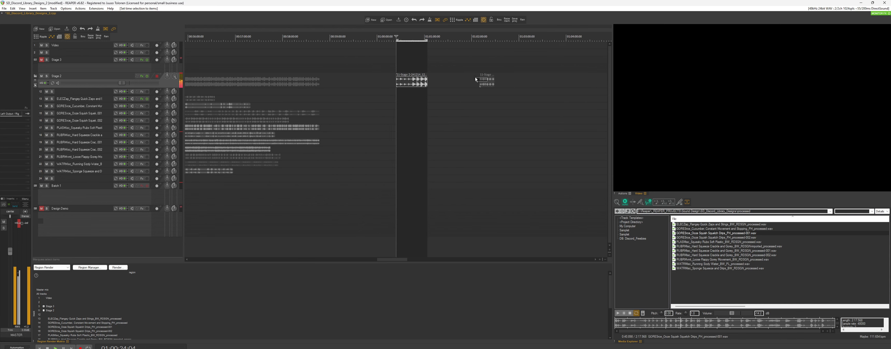
pyautogui.doubleClick(481, 81)
pyautogui.scroll(2, 490, 87)
pyautogui.press('space')
# Step: Audition the next two short Stage 2 takes, located around 1:07 and 1:09
pyautogui.scroll(-2, 490, 88)
pyautogui.doubleClick(482, 81)
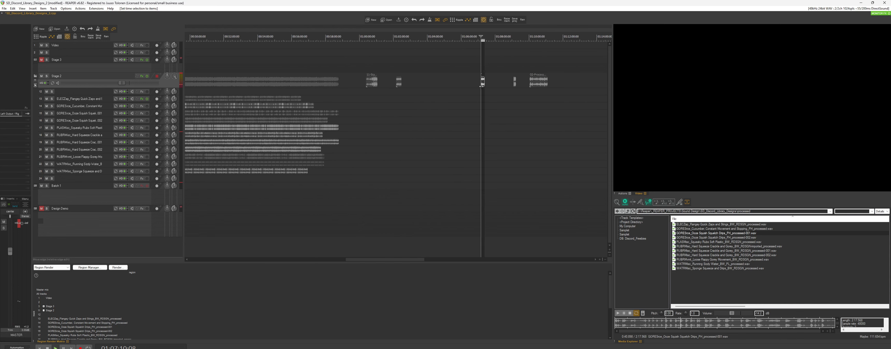
pyautogui.scroll(2, 483, 83)
pyautogui.press('space')
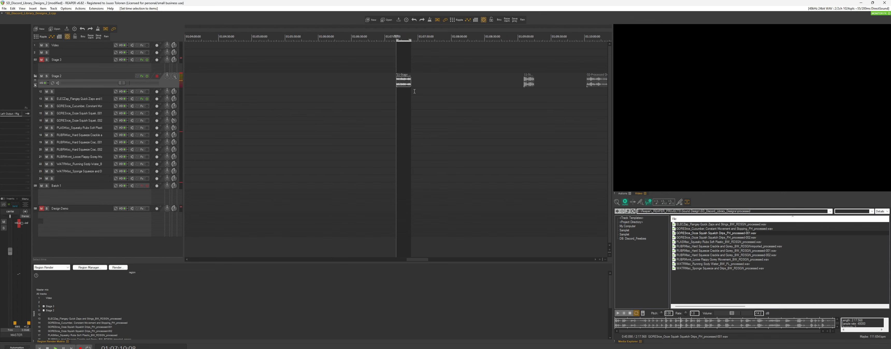
pyautogui.scroll(-3, 411, 90)
pyautogui.doubleClick(443, 82)
pyautogui.scroll(5, 438, 85)
pyautogui.press('space')
pyautogui.press('space')
# Step: Select the following Processed Demo clip and bypass the whole Stage 2 effects chain
pyautogui.scroll(-2, 436, 87)
pyautogui.moveTo(492, 85); pyautogui.dragTo(463, 86)
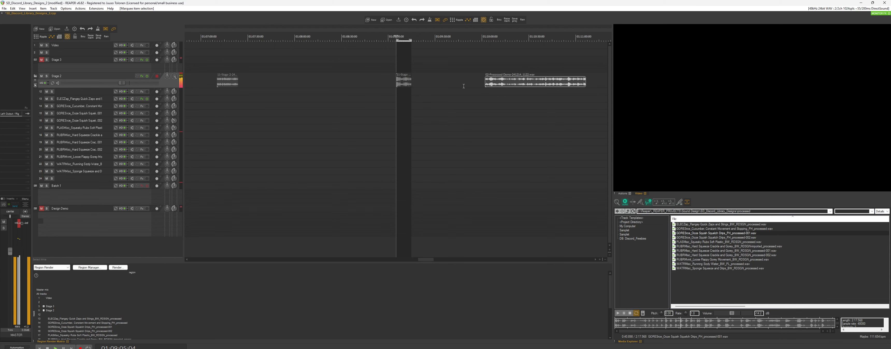
pyautogui.click(145, 78)
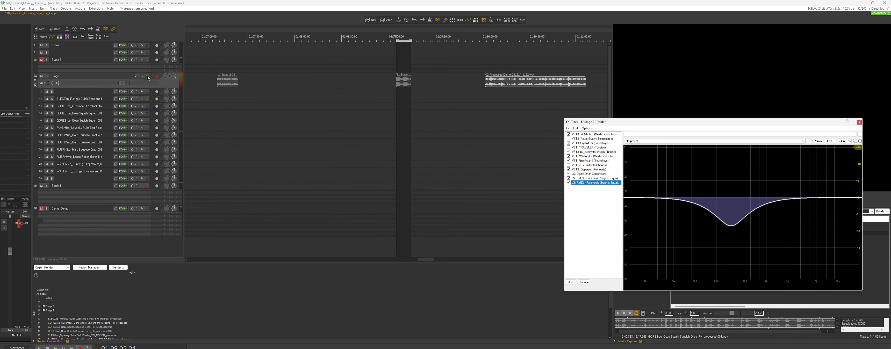
pyautogui.click(860, 122)
# Step: Select the short Stage 2 clip near 1:14 and the Processed Demo clip near 1:20 for listening without effects
pyautogui.scroll(-4, 518, 92)
pyautogui.doubleClick(537, 83)
pyautogui.scroll(3, 532, 87)
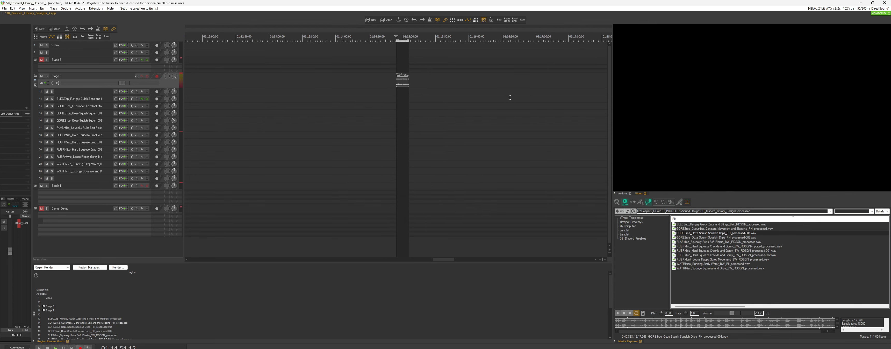
pyautogui.scroll(-4, 484, 88)
pyautogui.doubleClick(493, 84)
pyautogui.scroll(4, 493, 92)
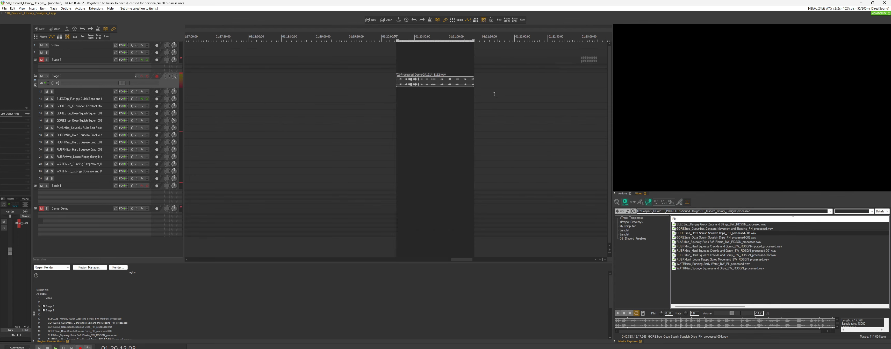
# Step: Listen through the remaining Processed Demo clips up to the last one on Stage 2
pyautogui.scroll(2, 446, 102)
pyautogui.scroll(3, 444, 103)
pyautogui.scroll(-4, 450, 100)
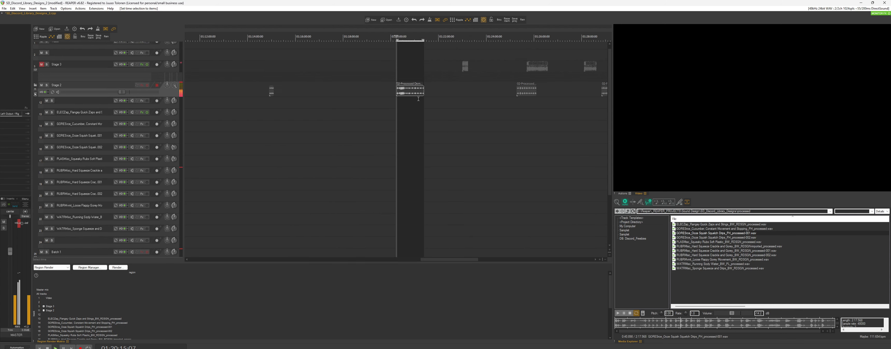
pyautogui.doubleClick(581, 89)
pyautogui.scroll(4, 422, 106)
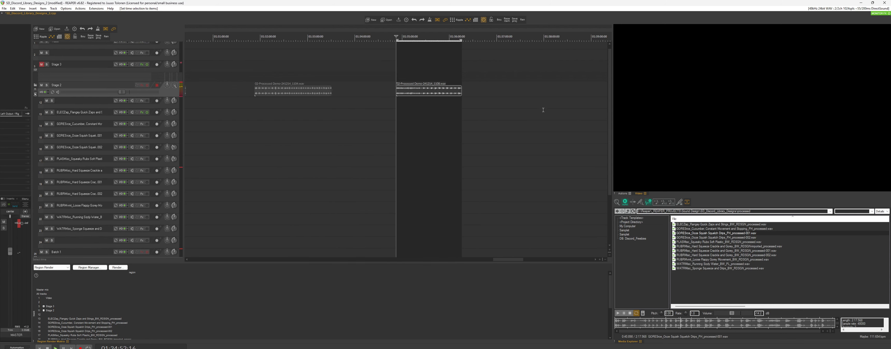
pyautogui.scroll(-6, 420, 98)
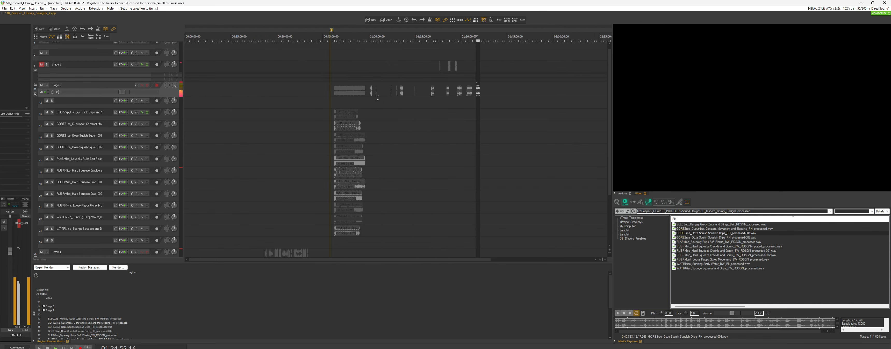
# Step: Select the recorded Stage 2 clips, isolate the last Processed Demo clip near 1:35, and listen to parts of it
pyautogui.moveTo(496, 90); pyautogui.dragTo(367, 104)
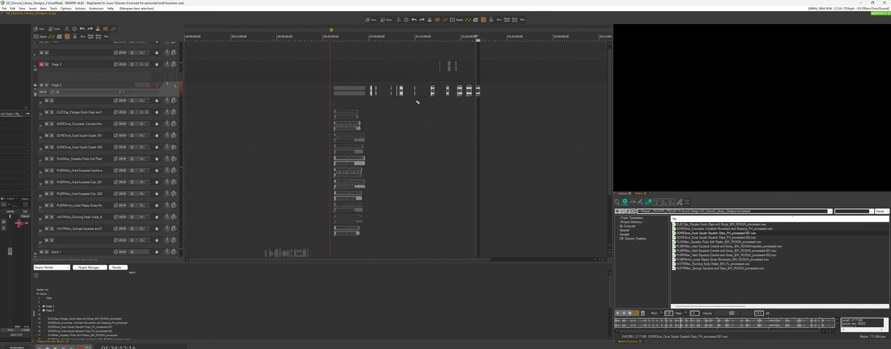
pyautogui.click(475, 89)
pyautogui.scroll(5, 471, 98)
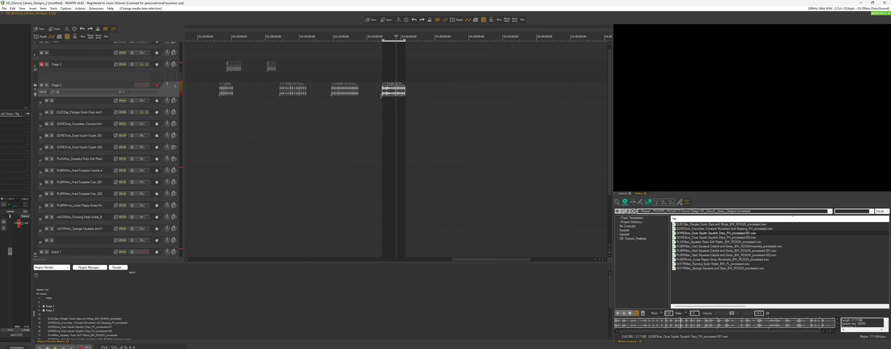
pyautogui.scroll(6, 381, 96)
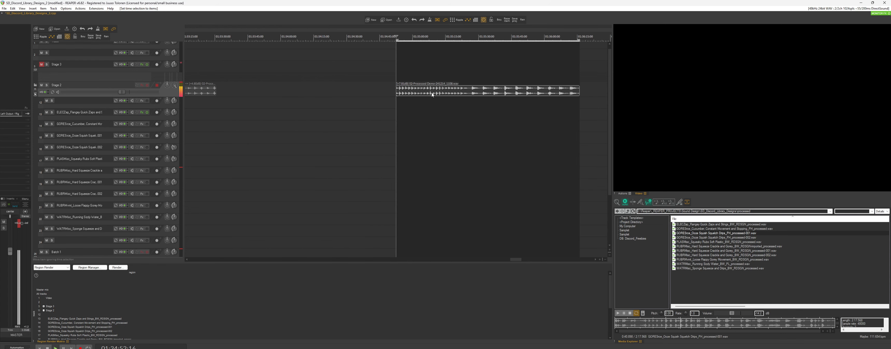
pyautogui.press('space')
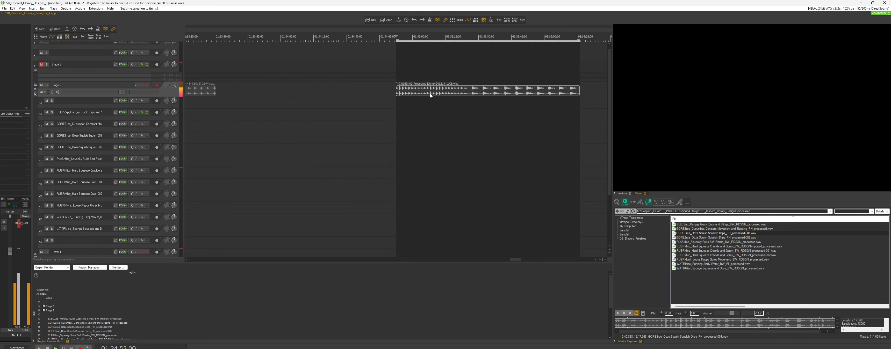
pyautogui.click(470, 91)
pyautogui.scroll(2, 470, 92)
pyautogui.scroll(-1, 421, 93)
pyautogui.scroll(-4, 422, 94)
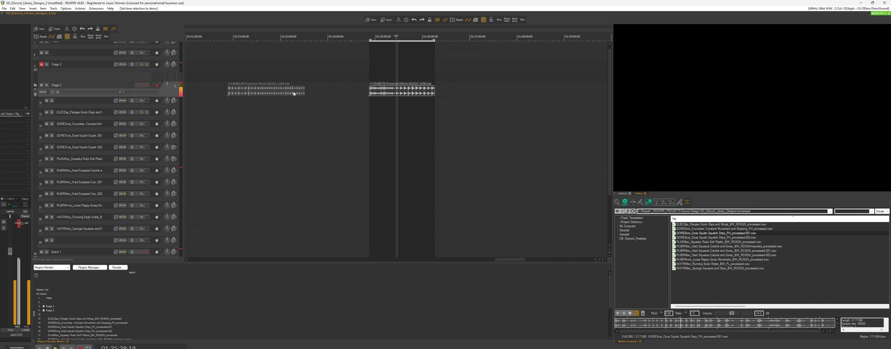
# Step: Audition the Processed Demo clip near 1:32 on Stage 2 from different points
pyautogui.click(290, 93)
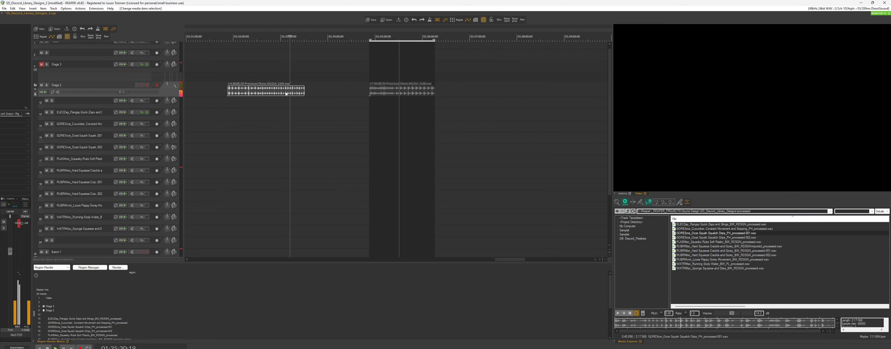
pyautogui.click(268, 39)
pyautogui.scroll(4, 324, 93)
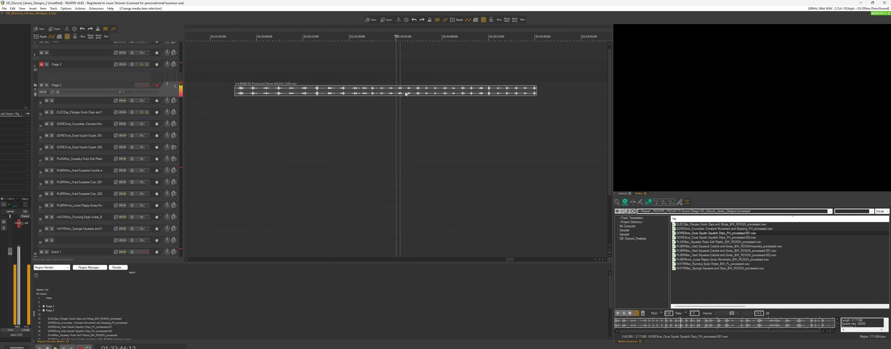
pyautogui.click(304, 94)
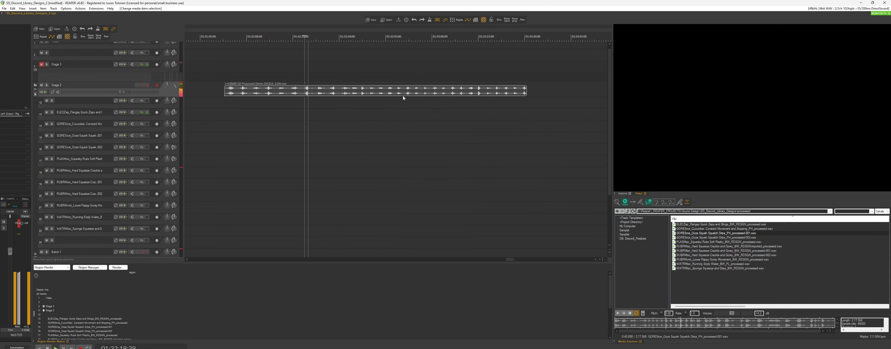
# Step: Audition the preceding Processed Demo clip near 1:29 on Stage 2
pyautogui.scroll(-3, 421, 95)
pyautogui.click(239, 93)
pyautogui.scroll(4, 397, 109)
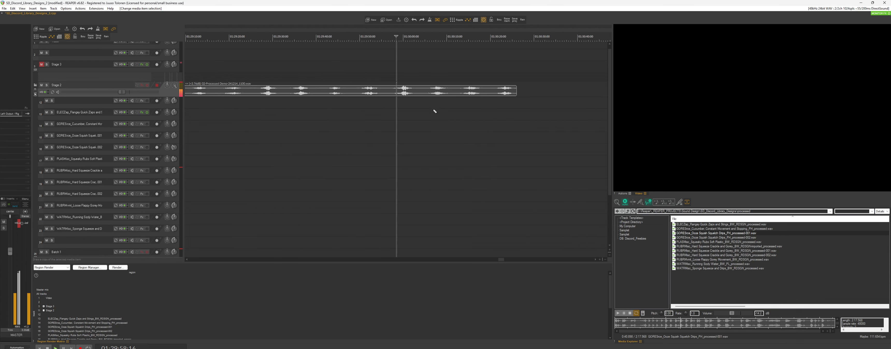
pyautogui.scroll(1, 441, 113)
pyautogui.scroll(-6, 417, 104)
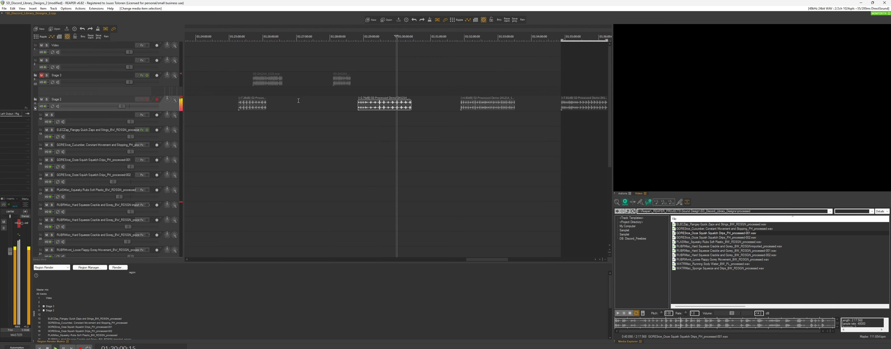
# Step: Audition the Processed Demo clip near 1:25 on Stage 2, playing from several points inside it
pyautogui.doubleClick(252, 107)
pyautogui.scroll(5, 252, 107)
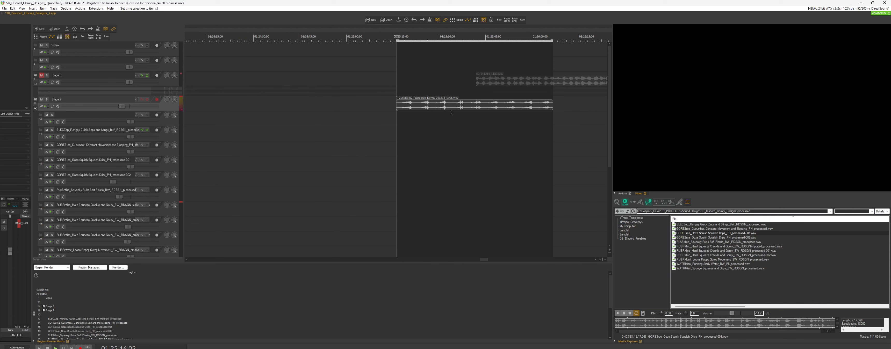
pyautogui.click(438, 107)
pyautogui.scroll(4, 438, 108)
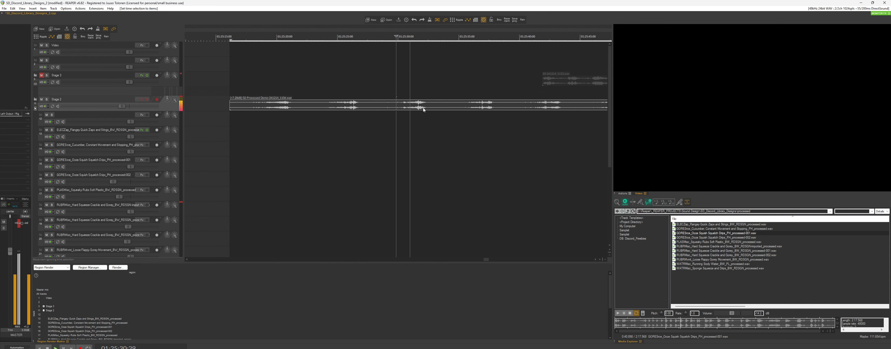
pyautogui.click(471, 107)
pyautogui.scroll(-2, 471, 107)
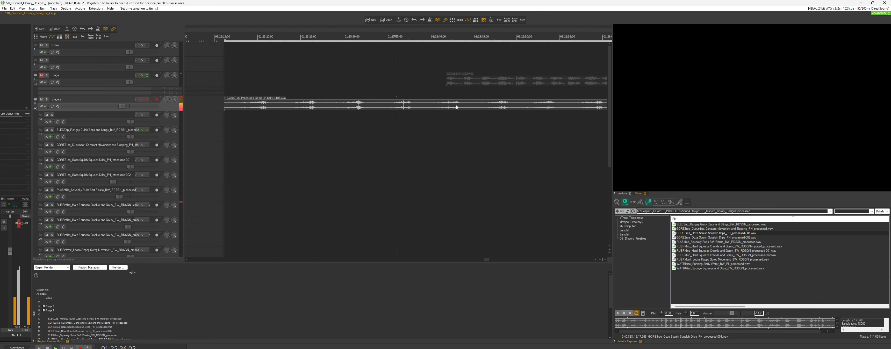
pyautogui.scroll(2, 411, 103)
pyautogui.scroll(-4, 387, 100)
pyautogui.scroll(3, 375, 99)
pyautogui.scroll(-6, 311, 114)
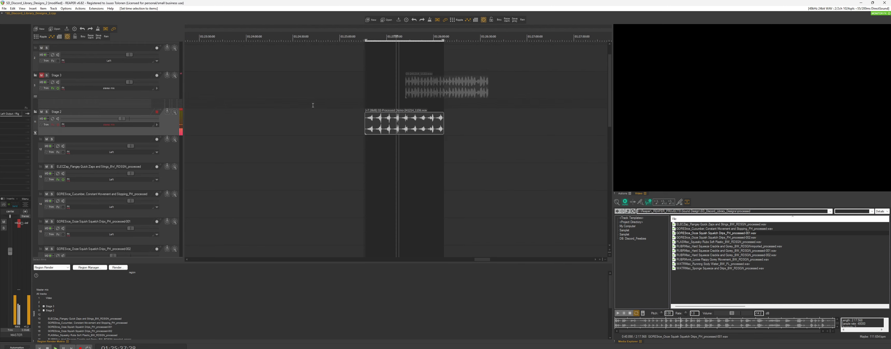
# Step: Audition the opening section of the Processed Demo clip near 1:20 on Stage 2
pyautogui.click(247, 126)
pyautogui.scroll(5, 247, 126)
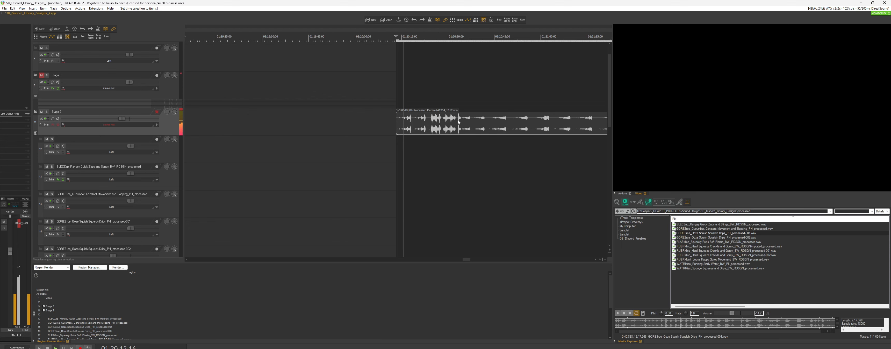
pyautogui.click(423, 122)
pyautogui.scroll(3, 423, 123)
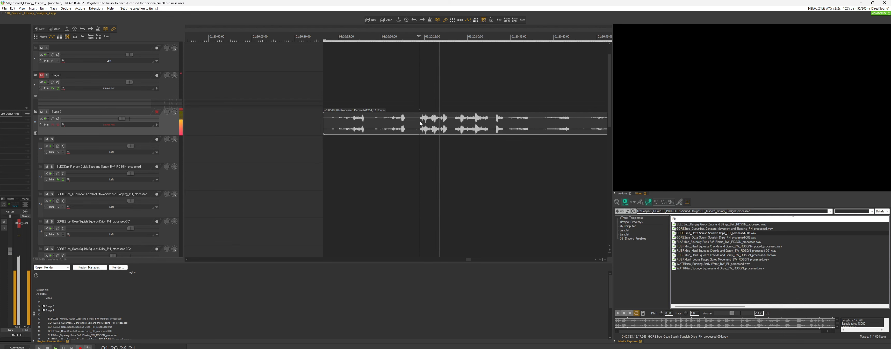
pyautogui.scroll(-6, 286, 127)
pyautogui.scroll(-4, 285, 126)
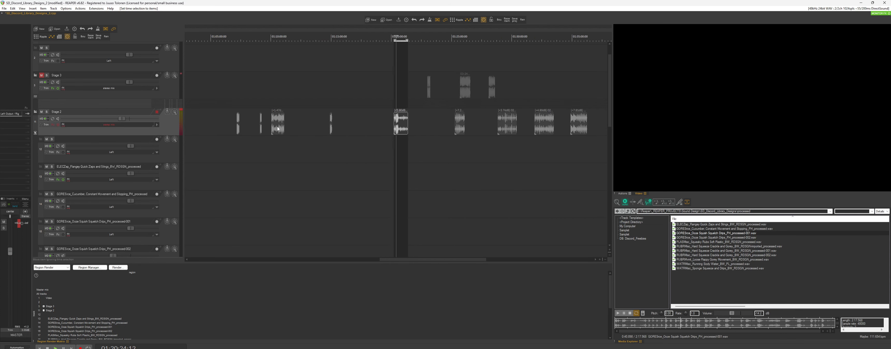
# Step: Listen to the short Stage 2 clip near 1:14 and the longer Processed Demo clip starting at 1:10
pyautogui.click(331, 125)
pyautogui.scroll(-6, 389, 138)
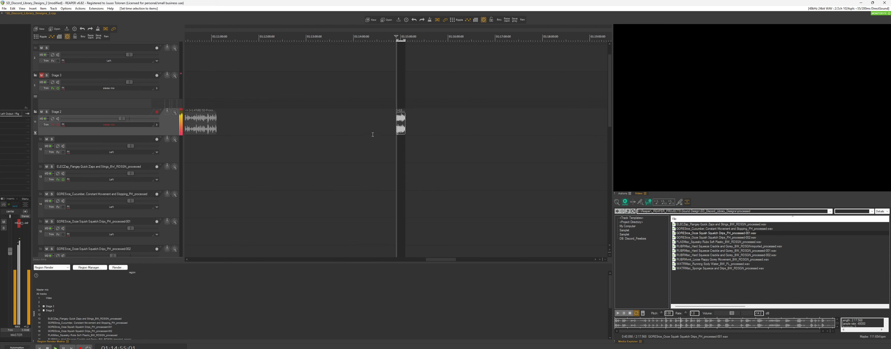
pyautogui.hotkey('shift', 'space')
pyautogui.scroll(8, 411, 135)
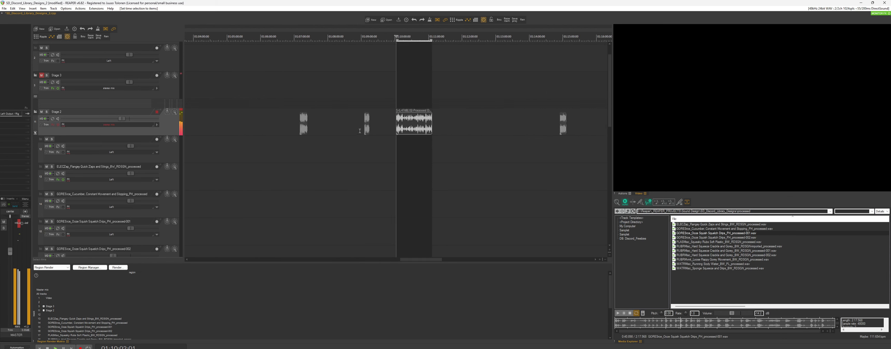
pyautogui.scroll(-1, 411, 135)
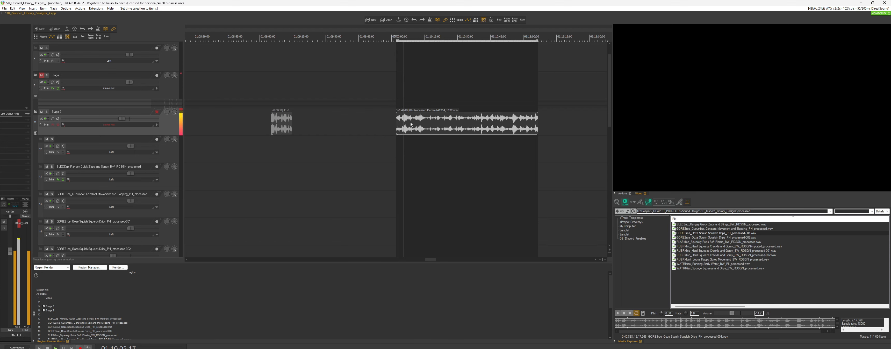
# Step: Audition the short Stage 2 clip near 1:09 and the one before it near 1:07
pyautogui.click(290, 120)
pyautogui.press('space')
pyautogui.press('t')
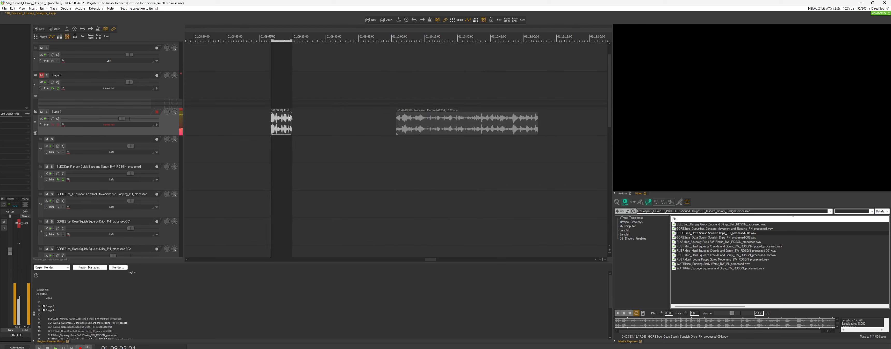
pyautogui.press('space')
pyautogui.scroll(4, 294, 120)
pyautogui.scroll(-5, 351, 122)
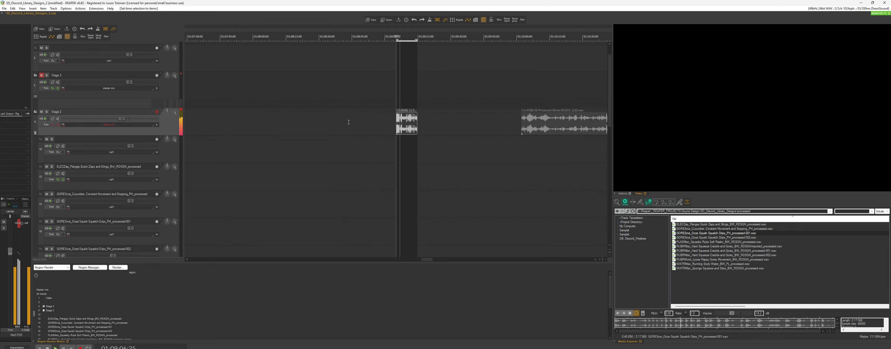
pyautogui.press('space')
pyautogui.scroll(5, 361, 133)
pyautogui.press('space')
pyautogui.scroll(-7, 358, 131)
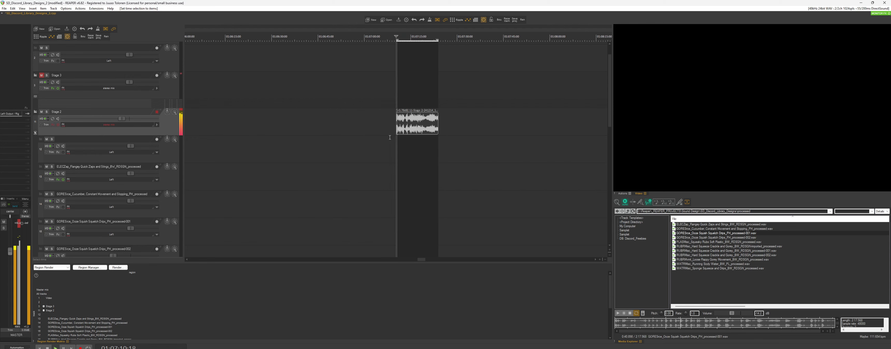
# Step: Select the first two recorded Stage 2 takes, near 1:00 and 1:02, and audition both
pyautogui.moveTo(349, 129); pyautogui.dragTo(317, 124)
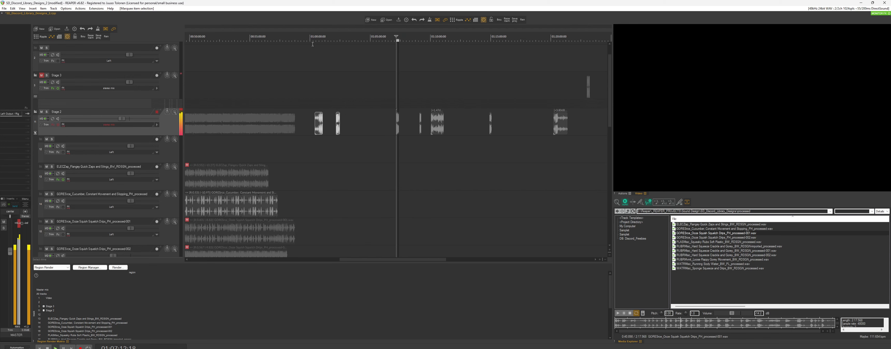
pyautogui.click(317, 37)
pyautogui.scroll(5, 399, 102)
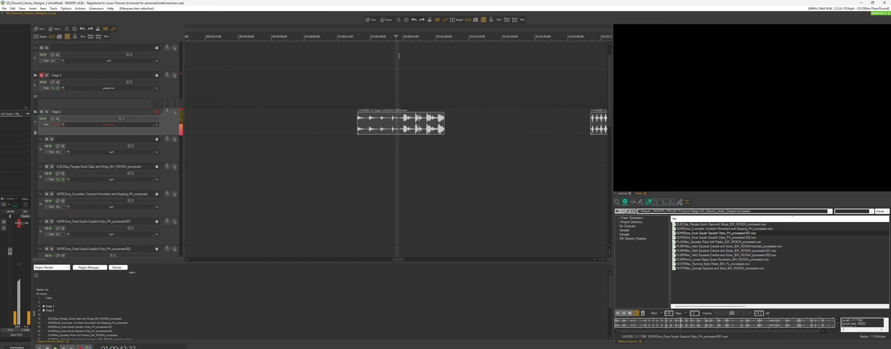
pyautogui.scroll(-3, 487, 65)
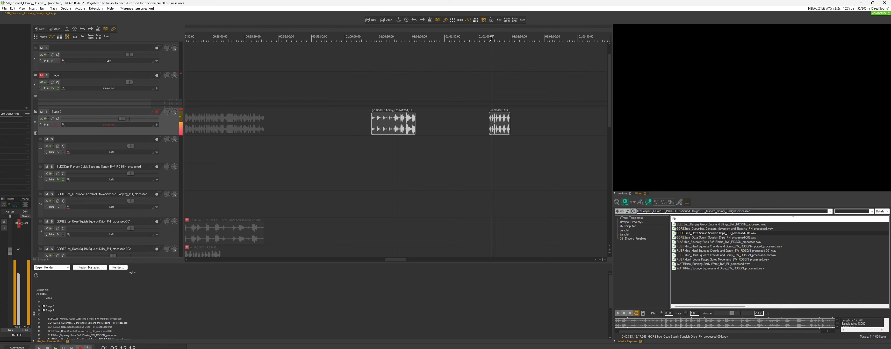
pyautogui.click(491, 37)
pyautogui.scroll(3, 486, 64)
pyautogui.scroll(-10, 414, 108)
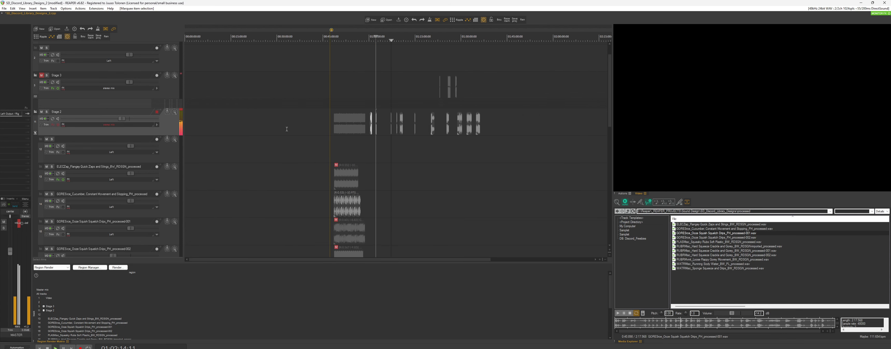
# Step: Move all recorded Stage 2 takes about six minutes later on the timeline and show the folder's child tracks in compact size
pyautogui.moveTo(369, 121); pyautogui.dragTo(408, 116)
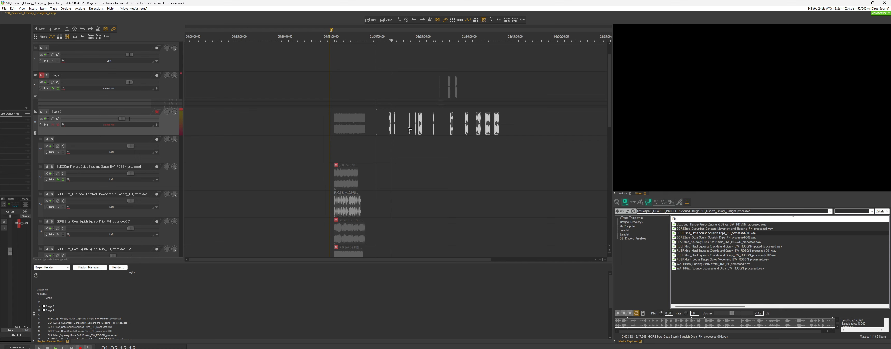
pyautogui.click(784, 252)
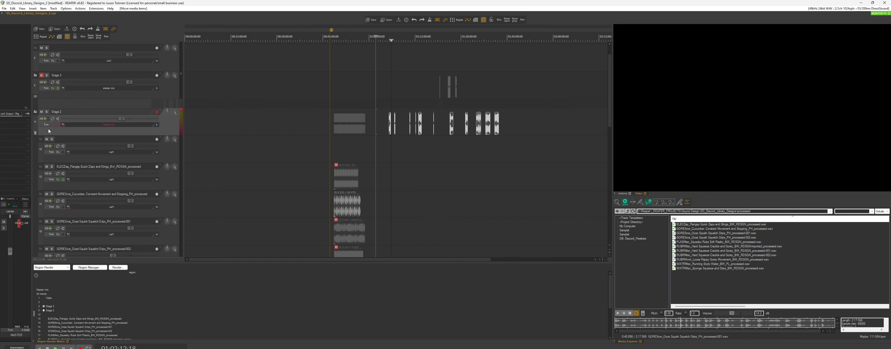
pyautogui.click(35, 134)
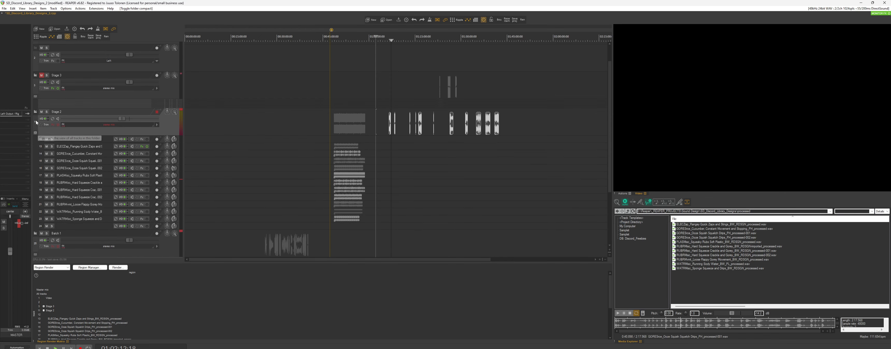
# Step: Expand the Stage 3 folder's child tracks and place the edit cursor at the start of its layer clips
pyautogui.click(36, 96)
pyautogui.scroll(-3, 460, 142)
pyautogui.scroll(3, 467, 143)
pyautogui.click(518, 111)
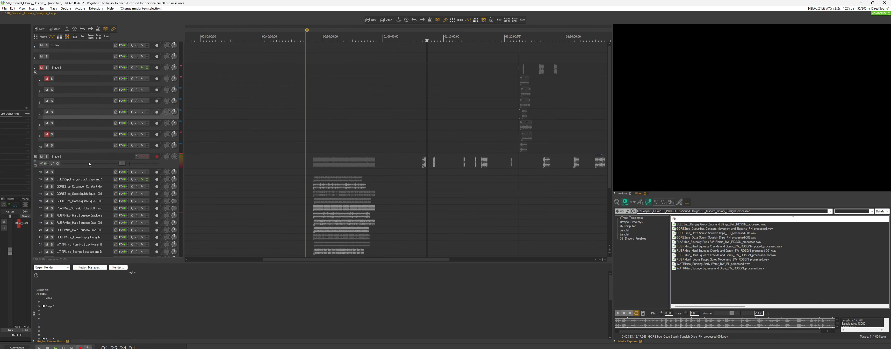
# Step: Mute Stage 2 and move the three recorded clips on Stage 3 about five minutes later on the timeline
pyautogui.click(41, 157)
pyautogui.scroll(2, 476, 143)
pyautogui.scroll(2, 456, 145)
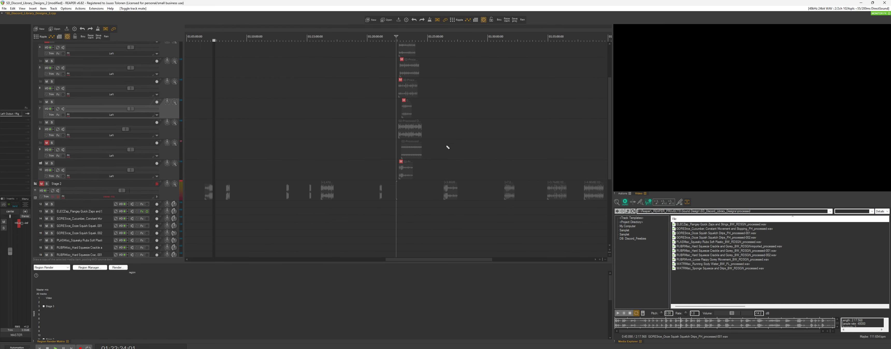
pyautogui.moveTo(497, 91)
pyautogui.mouseDown()
pyautogui.moveTo(402, 93)
pyautogui.moveTo(461, 94)
pyautogui.mouseUp()
pyautogui.scroll(-3, 453, 118)
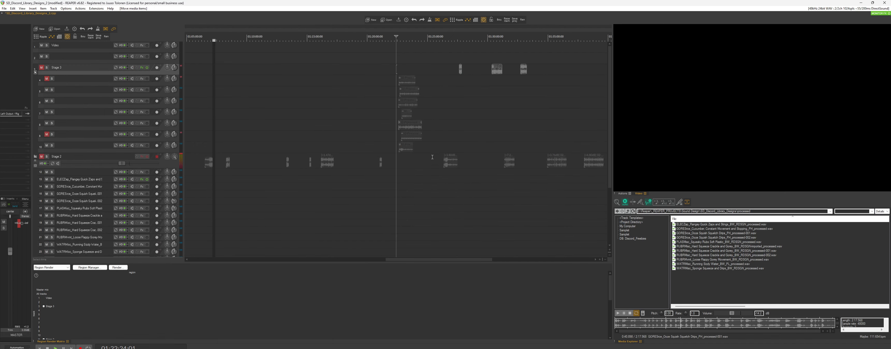
# Step: Select the layer clips on Stage 3's child tracks and unmute Stage 3 and its sixth child track
pyautogui.moveTo(434, 145); pyautogui.dragTo(310, 77)
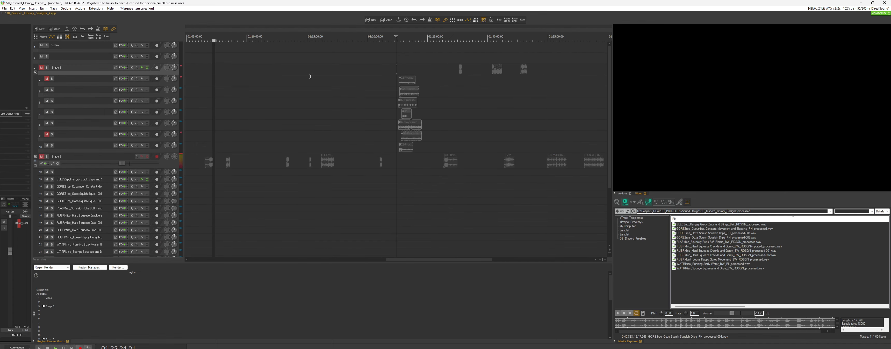
pyautogui.click(42, 67)
pyautogui.click(47, 135)
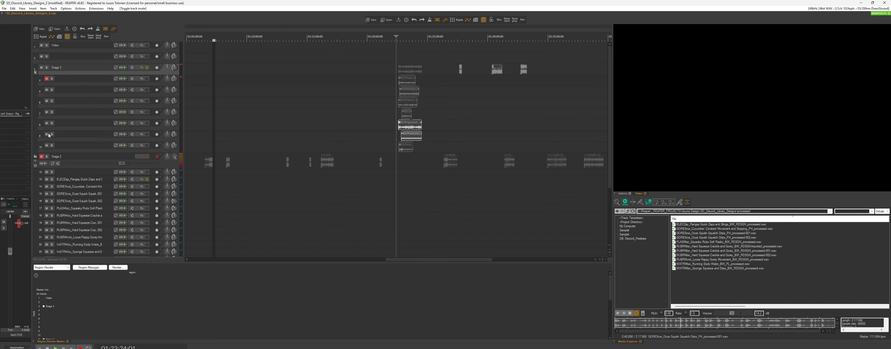
# Step: Unmute Stage 3's first child track and all the layer clips on its child tracks
pyautogui.click(44, 83)
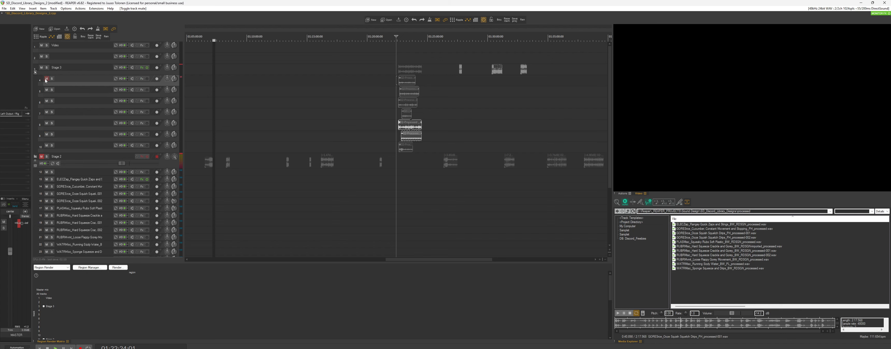
pyautogui.scroll(3, 320, 109)
pyautogui.moveTo(464, 117); pyautogui.dragTo(386, 92)
pyautogui.press('m')
pyautogui.click(429, 148)
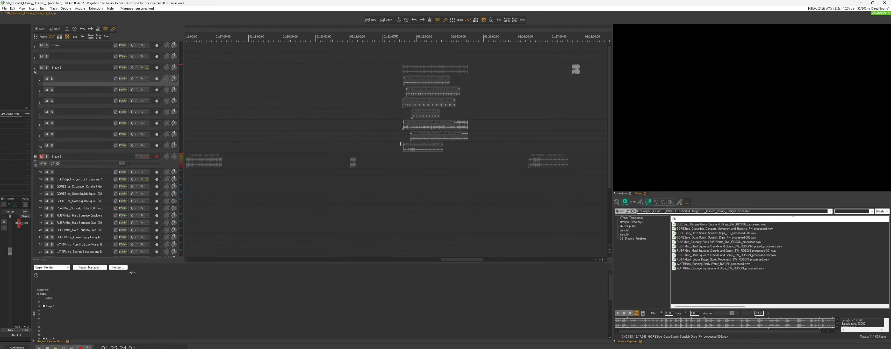
pyautogui.press('m')
# Step: Audition the Stage 3 layers together from near their start, around 01:22:40
pyautogui.click(393, 125)
pyautogui.scroll(2, 394, 126)
pyautogui.scroll(4, 451, 139)
pyautogui.scroll(-4, 483, 140)
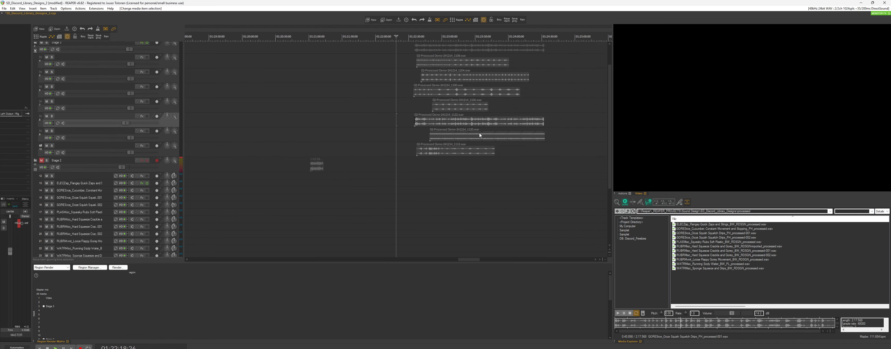
pyautogui.click(403, 106)
pyautogui.scroll(-2, 444, 117)
pyautogui.click(409, 96)
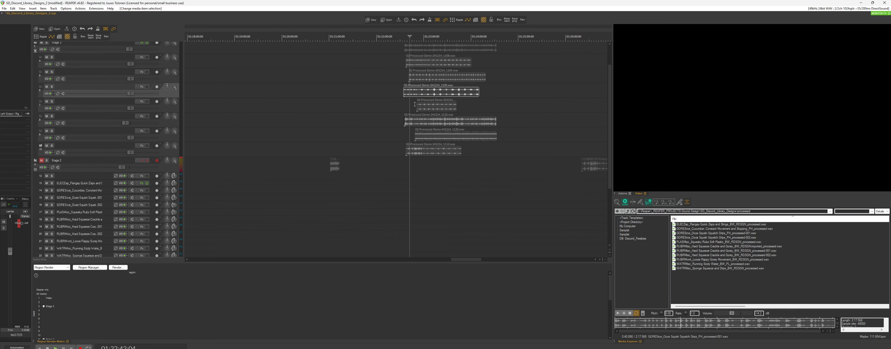
pyautogui.click(415, 104)
pyautogui.scroll(3, 454, 101)
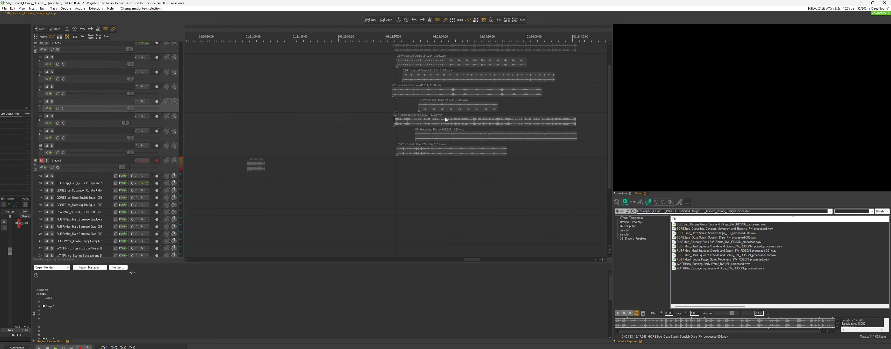
pyautogui.click(401, 104)
pyautogui.scroll(3, 453, 102)
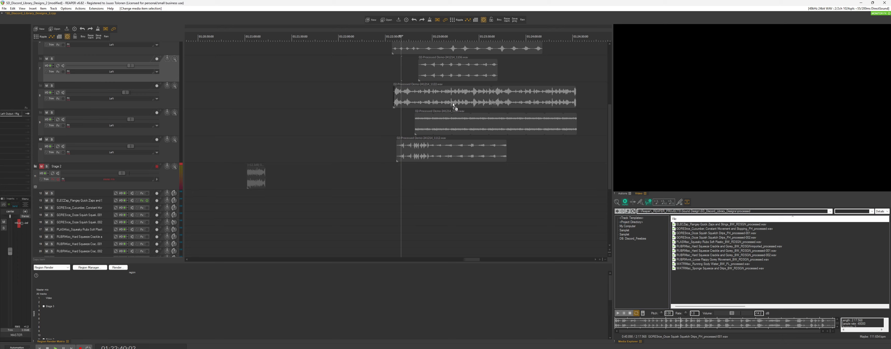
pyautogui.scroll(-3, 454, 106)
pyautogui.scroll(-2, 456, 174)
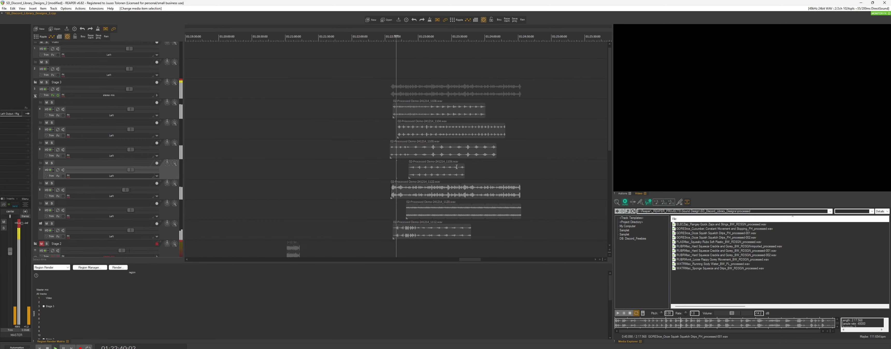
# Step: Bypass the whole effects chain on the Stage 3 folder track and leave its effects window closed
pyautogui.click(52, 96)
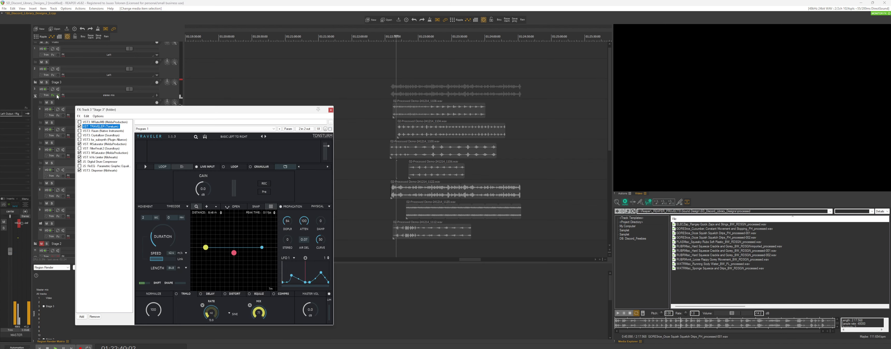
pyautogui.click(58, 96)
pyautogui.click(330, 110)
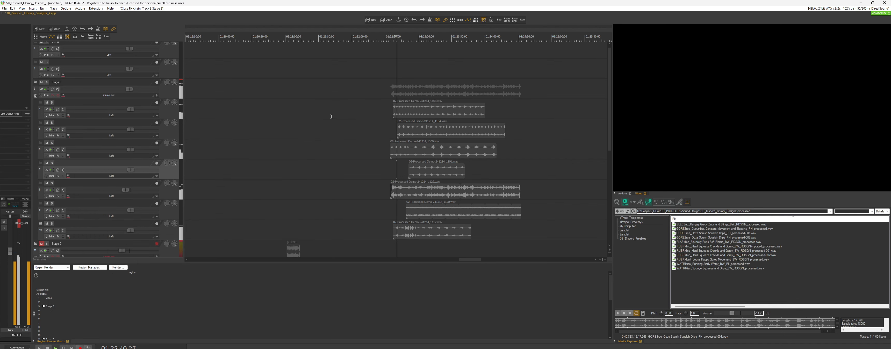
# Step: Stop playback and mute the layer clip on Stage 3's first child track
pyautogui.scroll(2, 412, 136)
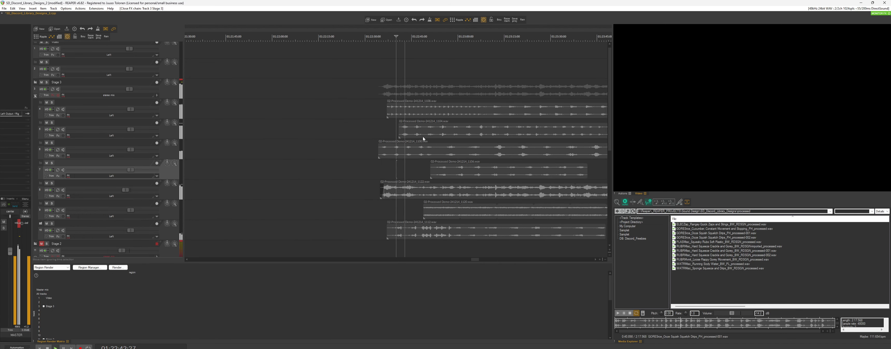
pyautogui.click(434, 110)
pyautogui.scroll(-2, 434, 112)
pyautogui.press('space')
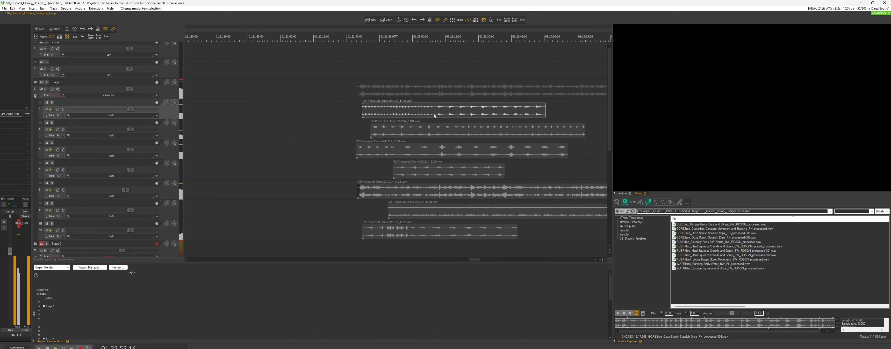
pyautogui.press('m')
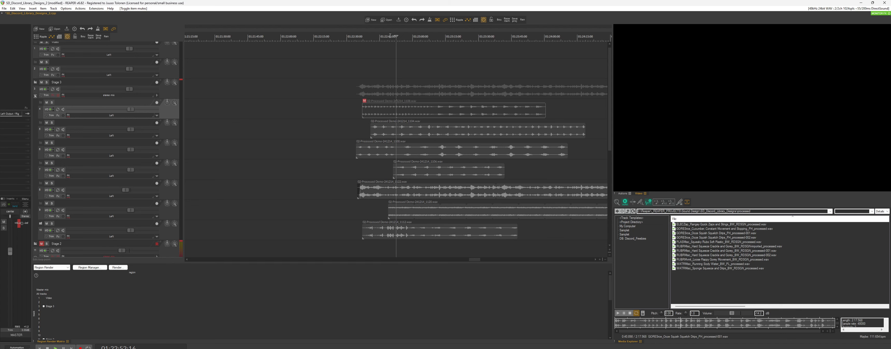
# Step: Move the layer clips on Stage 3's second, third and fourth child tracks earlier on the timeline
pyautogui.scroll(-2, 414, 163)
pyautogui.moveTo(391, 156); pyautogui.dragTo(385, 155)
pyautogui.scroll(2, 385, 155)
pyautogui.click(425, 192)
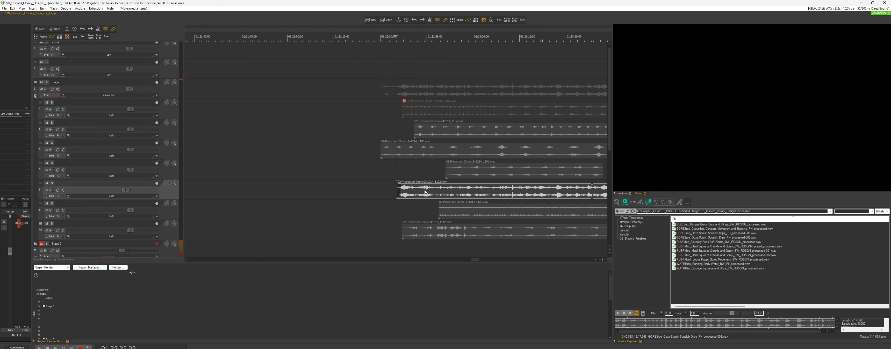
pyautogui.moveTo(429, 133); pyautogui.dragTo(416, 133)
pyautogui.moveTo(449, 171); pyautogui.dragTo(390, 171)
# Step: Play the rearranged Stage 3 layers from about 01:22:32 to check their new timing
pyautogui.click(389, 198)
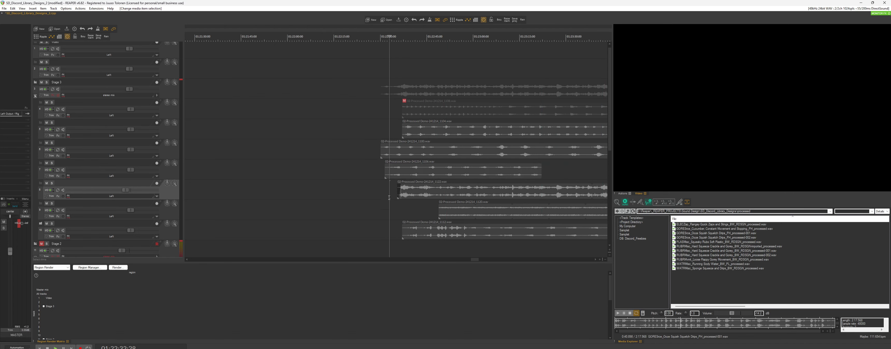
pyautogui.press('space')
pyautogui.scroll(2, 389, 198)
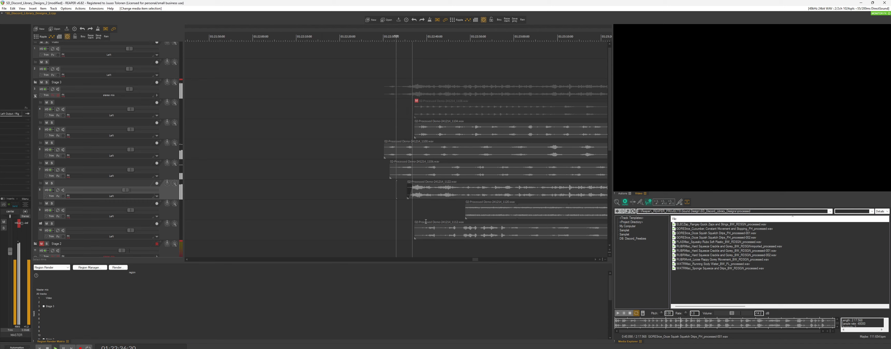
pyautogui.scroll(2, 425, 219)
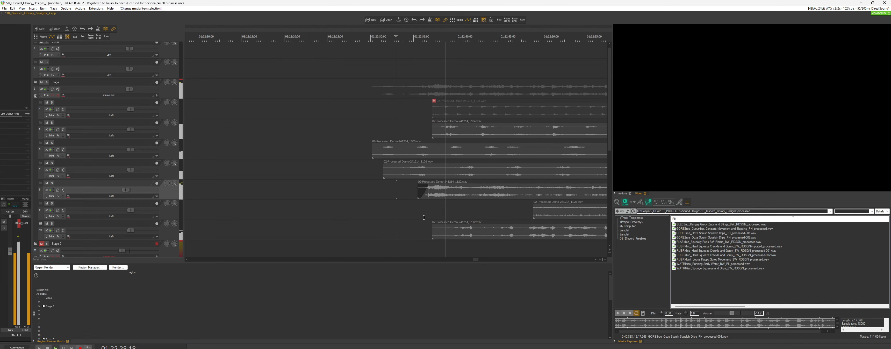
pyautogui.scroll(-3, 424, 218)
pyautogui.scroll(2, 427, 218)
pyautogui.scroll(-4, 456, 208)
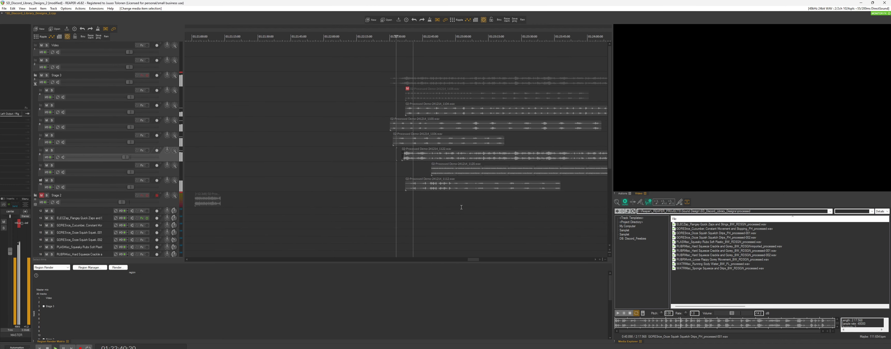
pyautogui.scroll(-2, 462, 191)
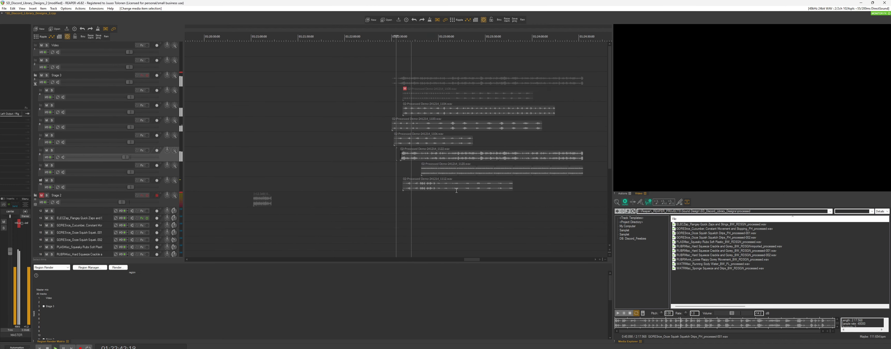
pyautogui.press('space')
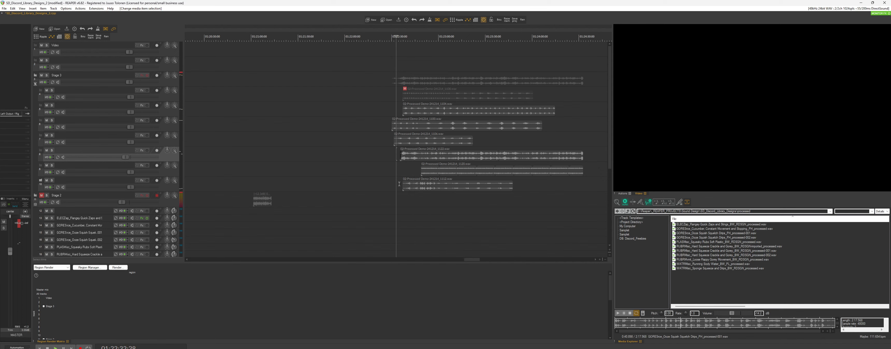
# Step: Play further passages of the Stage 3 layers from about 01:22:50 and about 01:23:07
pyautogui.click(423, 73)
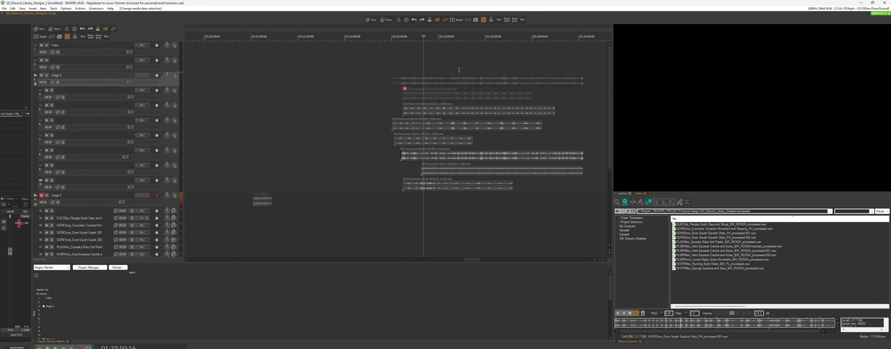
pyautogui.press('space')
pyautogui.click(450, 80)
pyautogui.scroll(-1, 450, 80)
pyautogui.scroll(3, 450, 80)
pyautogui.scroll(-2, 451, 80)
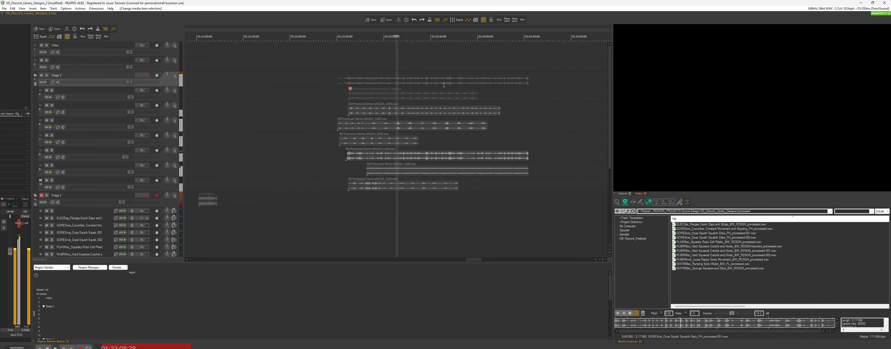
pyautogui.press('space')
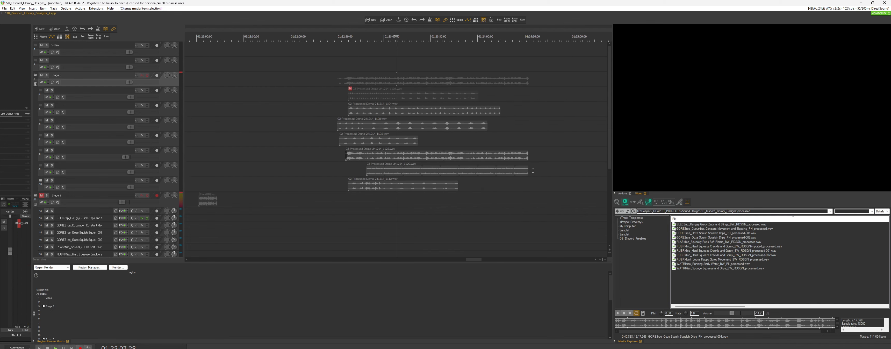
# Step: Shorten and mute the sixth child track's clip, and shift the fifth track's clip slightly later and the seventh's slightly earlier
pyautogui.moveTo(527, 170); pyautogui.dragTo(369, 187)
pyautogui.press('m')
pyautogui.click(345, 169)
pyautogui.click(347, 169)
pyautogui.moveTo(358, 158); pyautogui.dragTo(361, 158)
# Step: Play the adjusted Stage 3 layers from about 01:22:44
pyautogui.click(359, 43)
pyautogui.press('space')
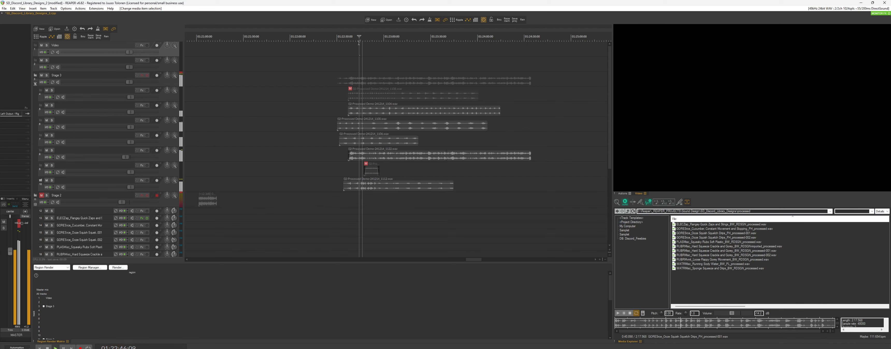
pyautogui.press('space')
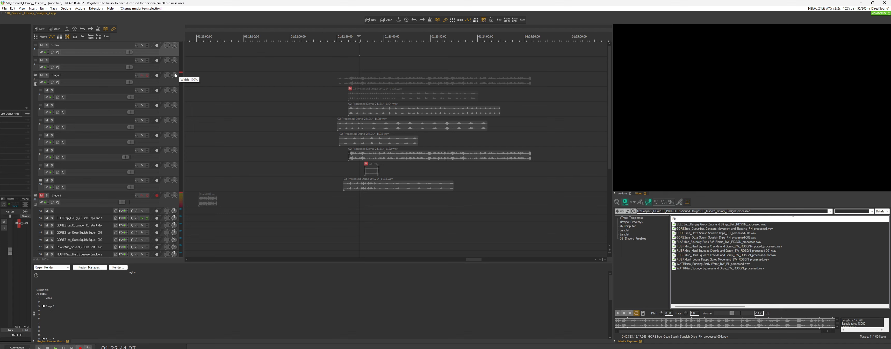
# Step: Turn the Stage 3 effects chain back on, bypass every effect in it except Traveler, and show Traveler's settings
pyautogui.click(148, 75)
pyautogui.click(142, 75)
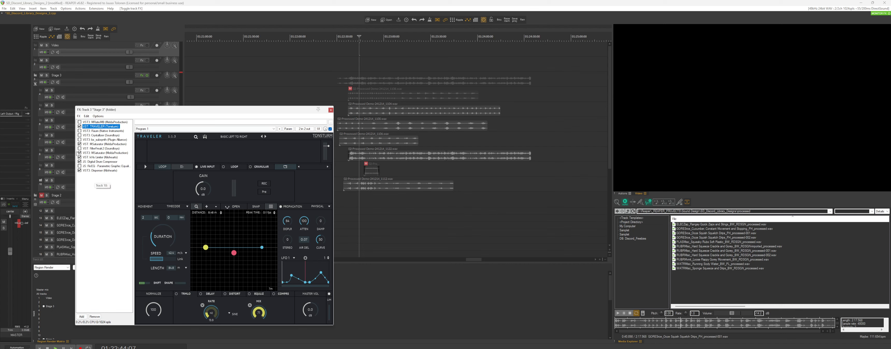
pyautogui.click(83, 140)
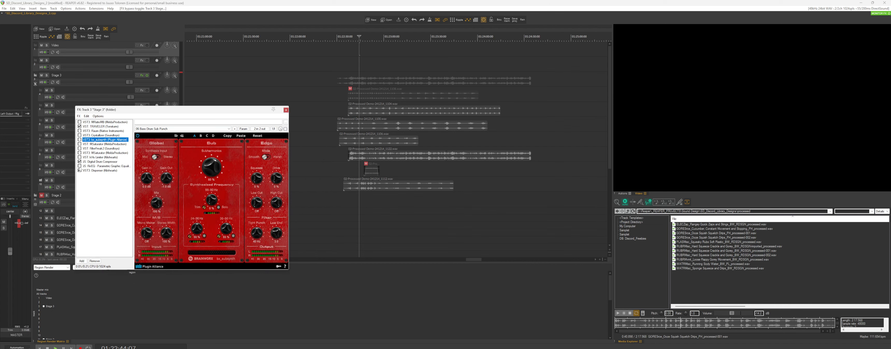
pyautogui.click(99, 127)
# Step: Play the Stage 3 layers through the Traveler effect alone from about 01:22:44
pyautogui.press('space')
pyautogui.scroll(2, 424, 156)
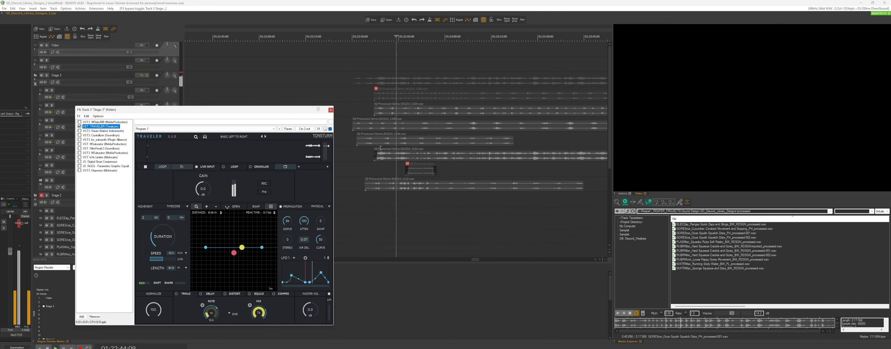
pyautogui.scroll(1, 424, 156)
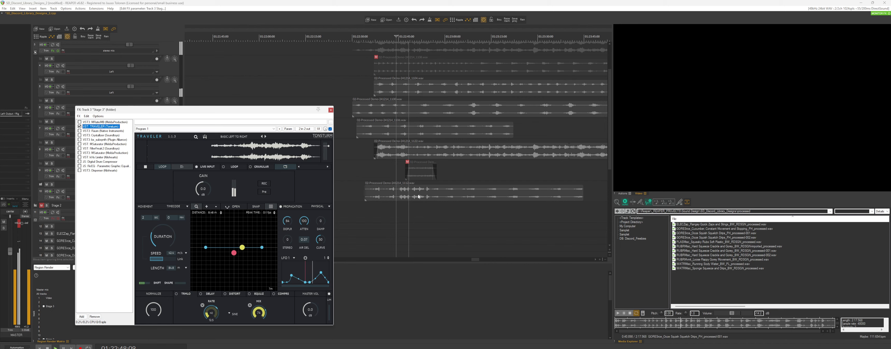
pyautogui.scroll(2, 419, 201)
pyautogui.scroll(-2, 418, 202)
pyautogui.scroll(-1, 418, 200)
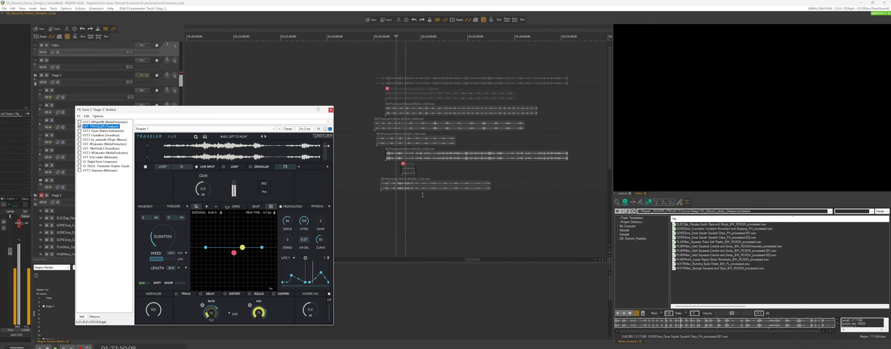
# Step: Stop playback and time-stretch all the unmuted Stage 3 layer clips to end about 43 seconds later
pyautogui.moveTo(504, 188); pyautogui.dragTo(411, 107)
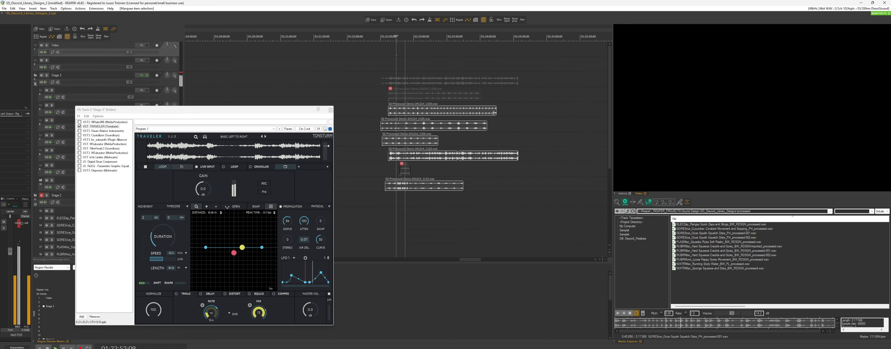
pyautogui.press('space')
pyautogui.moveTo(498, 111); pyautogui.dragTo(547, 111)
# Step: Play the stretched layers from about 01:23:04 and enable Digital Drum Compressor and Dopamine in the Stage 3 effects chain
pyautogui.click(419, 126)
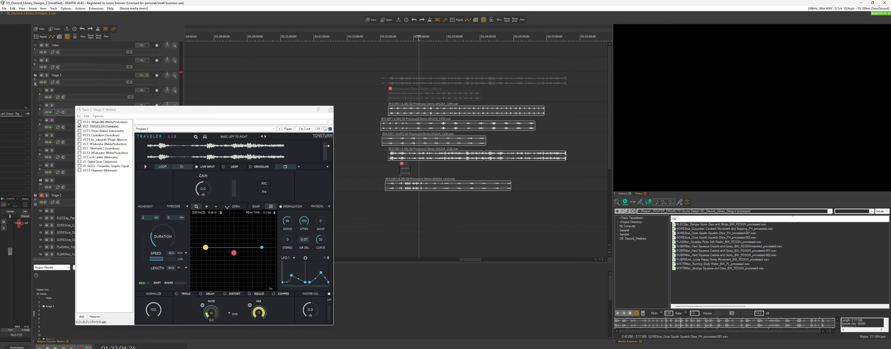
pyautogui.press('space')
pyautogui.scroll(2, 421, 125)
pyautogui.scroll(2, 421, 125)
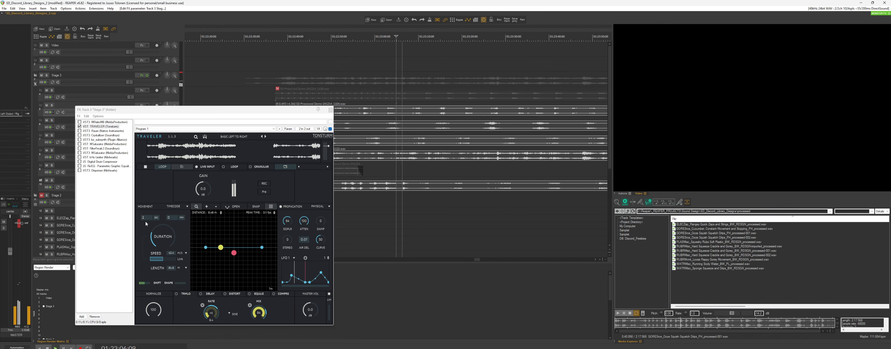
pyautogui.click(80, 161)
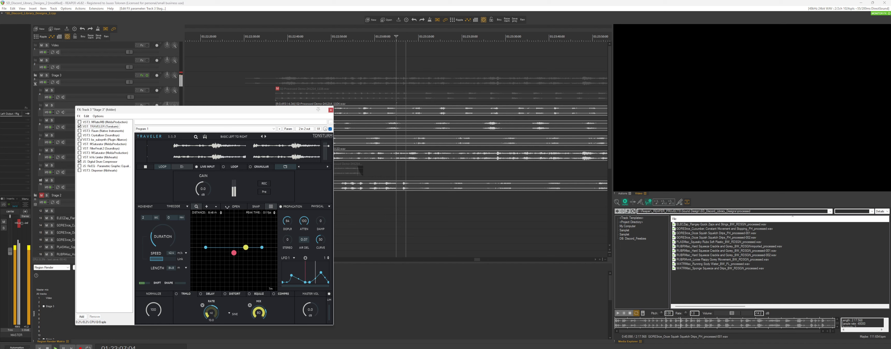
pyautogui.click(80, 170)
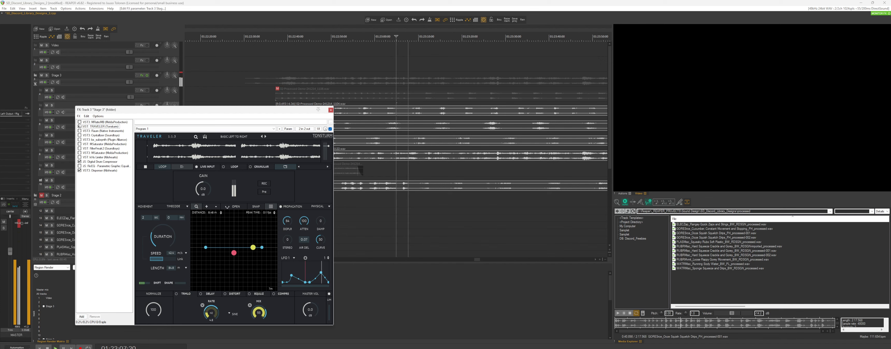
# Step: Stop playback, place the play position at the start of the layered clips and start recording on the Stage 3 track
pyautogui.scroll(-2, 373, 162)
pyautogui.scroll(-2, 373, 162)
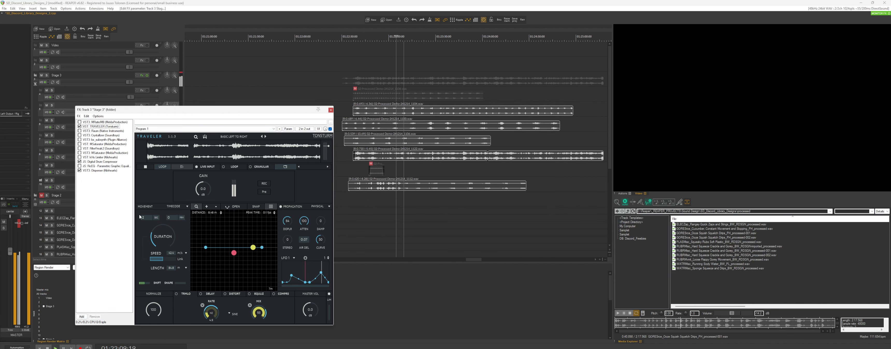
pyautogui.press('space')
pyautogui.click(392, 75)
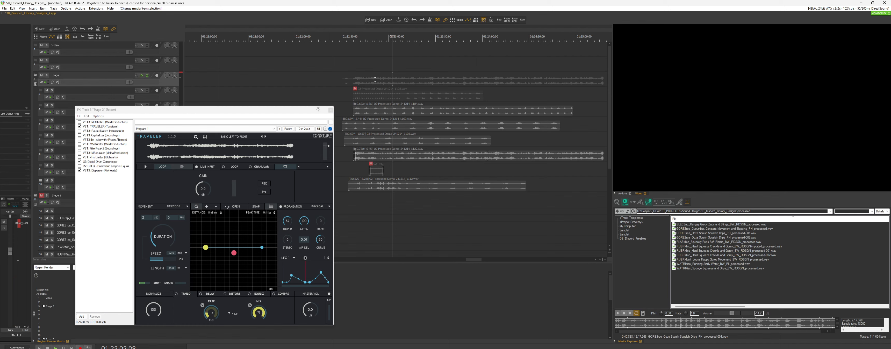
pyautogui.click(355, 79)
pyautogui.press('space')
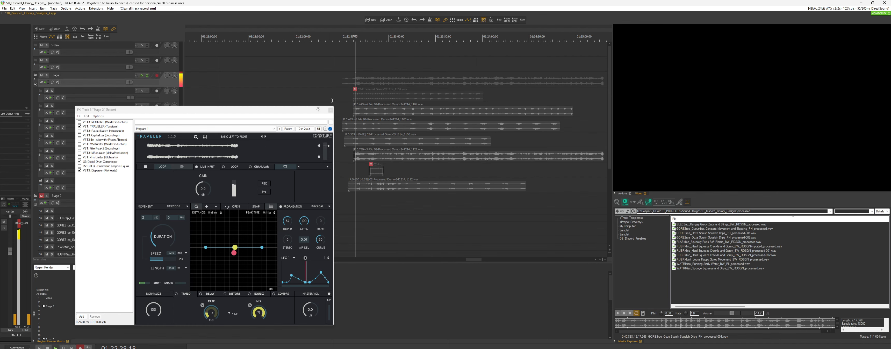
# Step: Move the effects window slightly and mute the lowest source clip of the Stage 3 layers while recording runs
pyautogui.moveTo(290, 112); pyautogui.dragTo(295, 117)
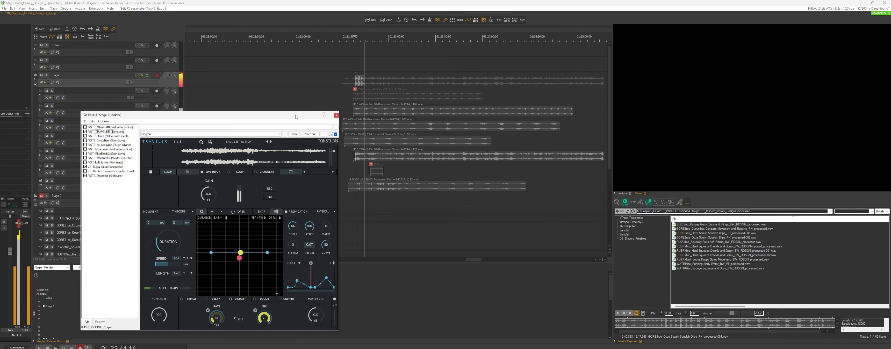
pyautogui.scroll(3, 439, 152)
pyautogui.scroll(-3, 442, 154)
pyautogui.scroll(2, 447, 158)
pyautogui.scroll(2, 446, 158)
pyautogui.scroll(2, 453, 169)
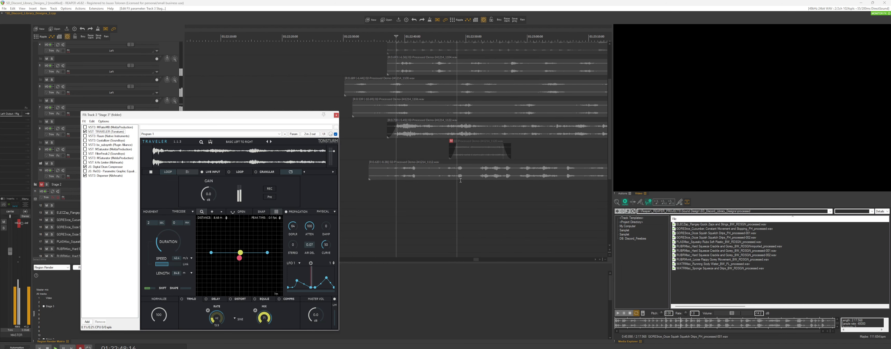
pyautogui.scroll(-2, 460, 180)
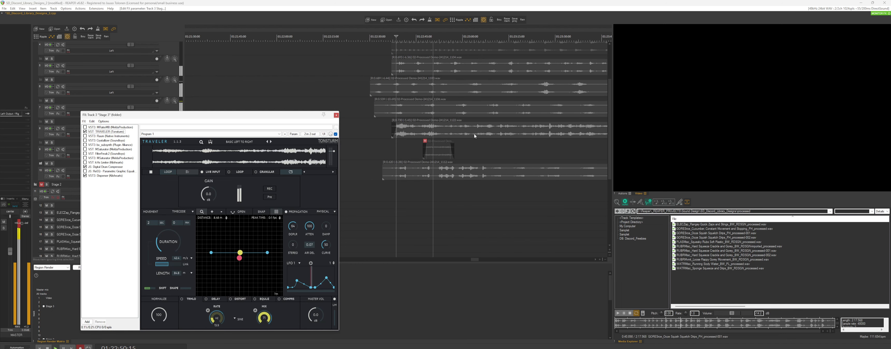
pyautogui.click(479, 177)
pyautogui.press('m')
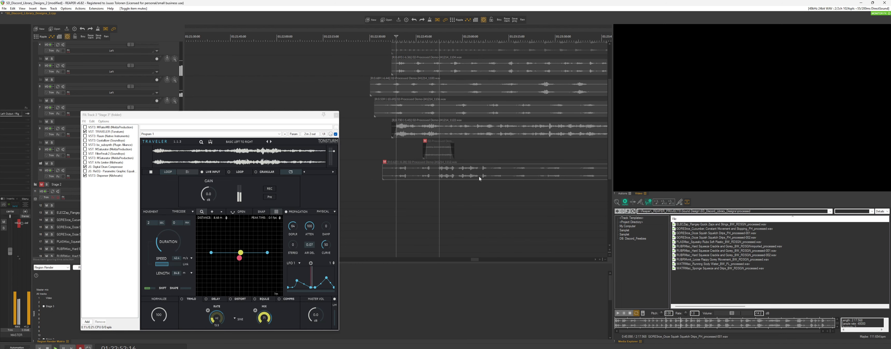
# Step: Stop the recording, save the recorded file and move the new take away from the source clips
pyautogui.scroll(-4, 480, 177)
pyautogui.scroll(2, 479, 177)
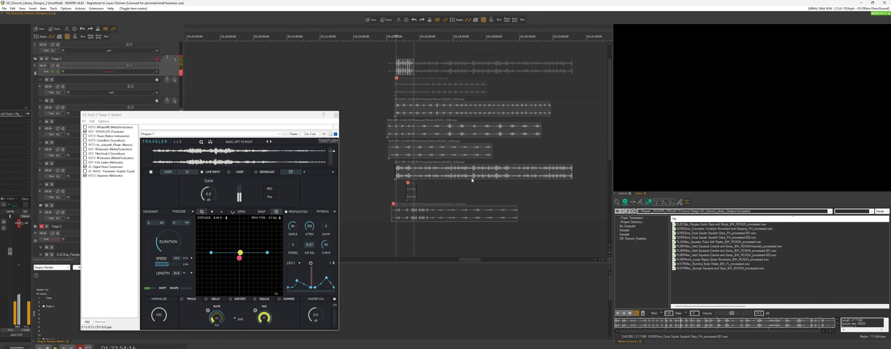
pyautogui.scroll(-2, 472, 180)
pyautogui.scroll(-2, 410, 72)
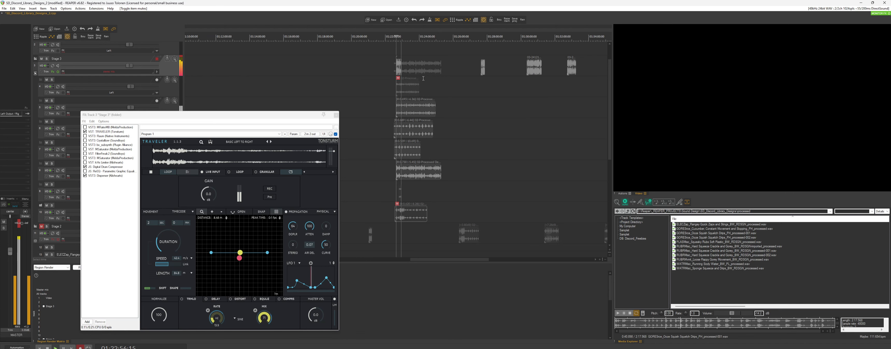
pyautogui.scroll(4, 430, 106)
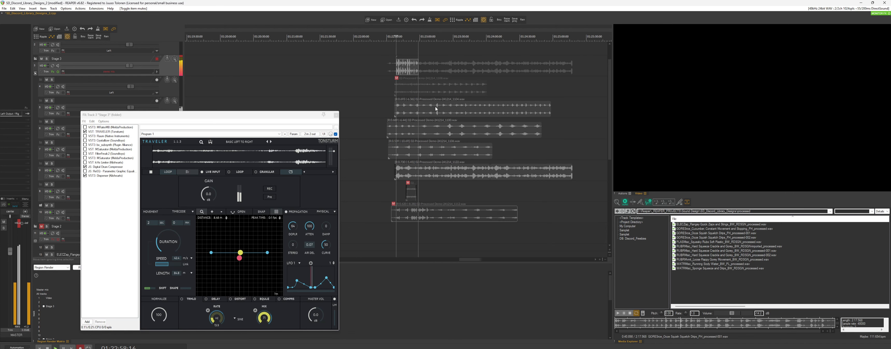
pyautogui.scroll(-1, 461, 132)
pyautogui.press('space')
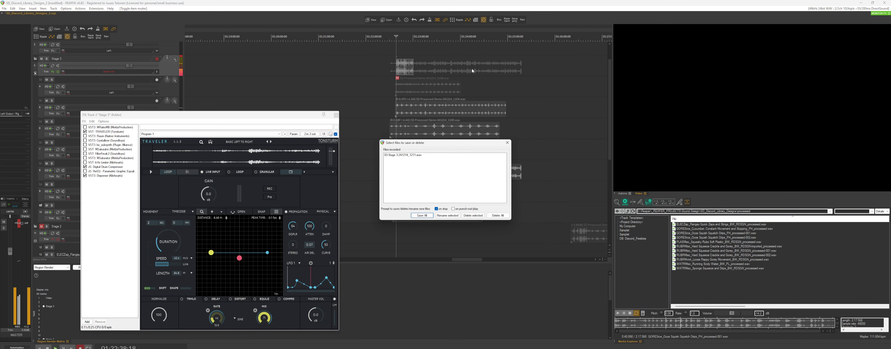
pyautogui.press('Return')
pyautogui.moveTo(407, 69); pyautogui.dragTo(578, 69)
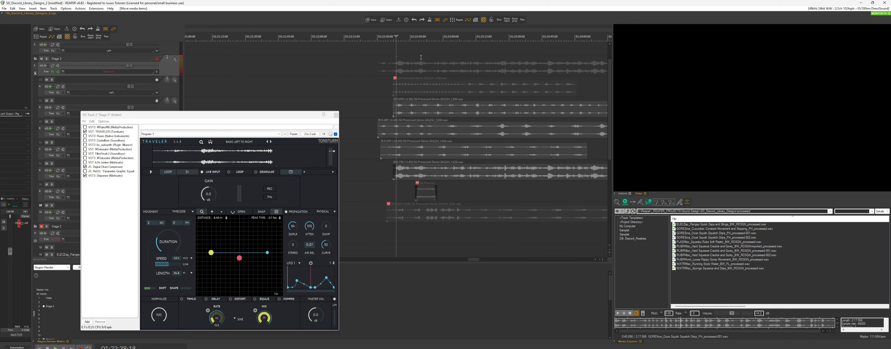
# Step: Enlarge Traveler's movement path while auditioning the Stage 3 layers
pyautogui.scroll(2, 455, 81)
pyautogui.press('space')
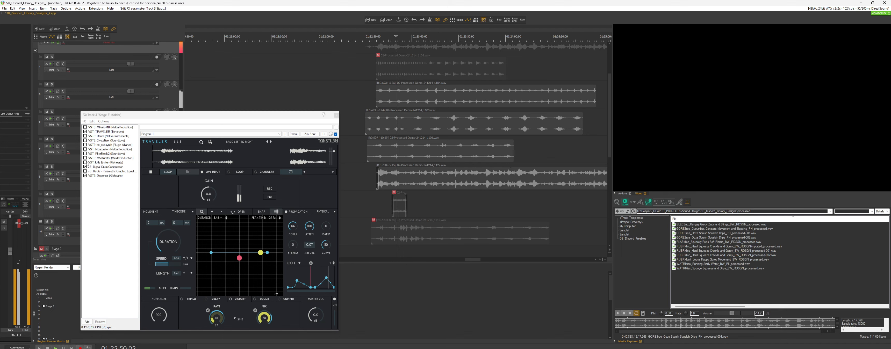
pyautogui.press('space')
pyautogui.press('space')
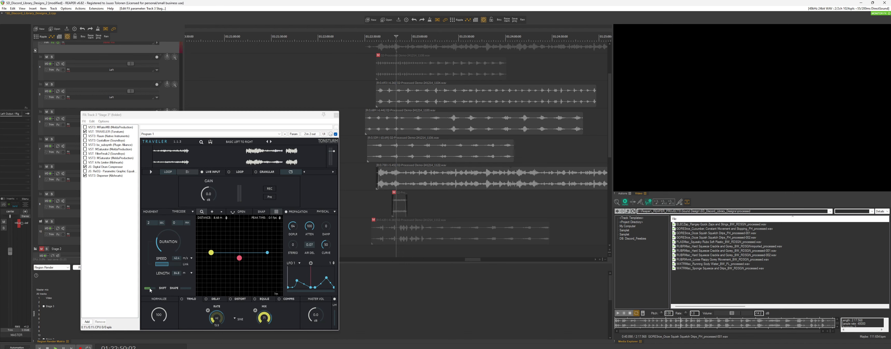
pyautogui.click(149, 288)
pyautogui.press('space')
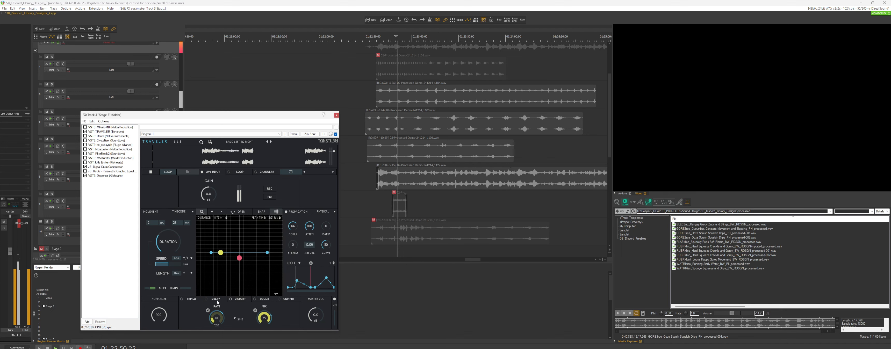
# Step: Record another take on the Stage 3 track through Traveler, save its file and shift it beyond the source clips
pyautogui.press('space')
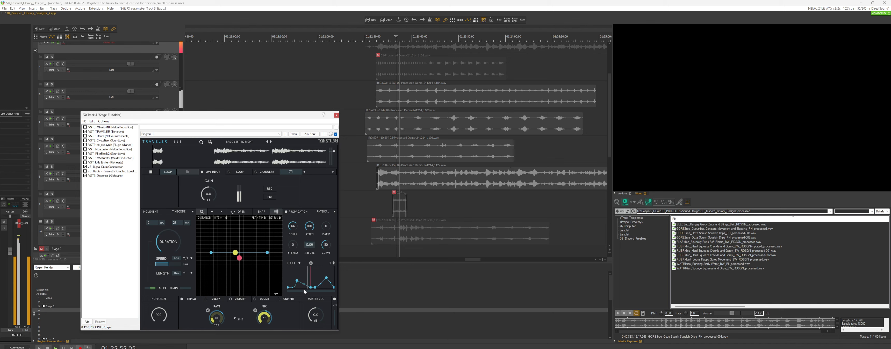
pyautogui.scroll(-3, 416, 175)
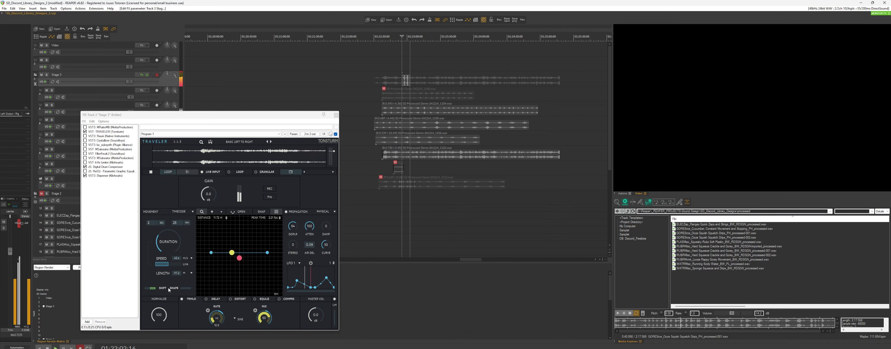
pyautogui.scroll(3, 171, 243)
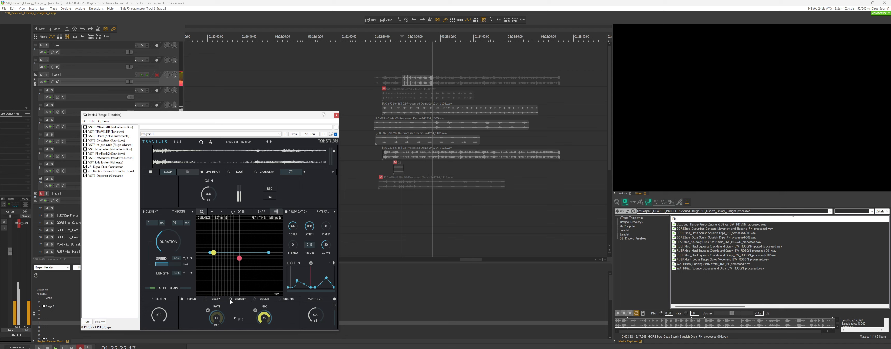
pyautogui.scroll(-4, 471, 212)
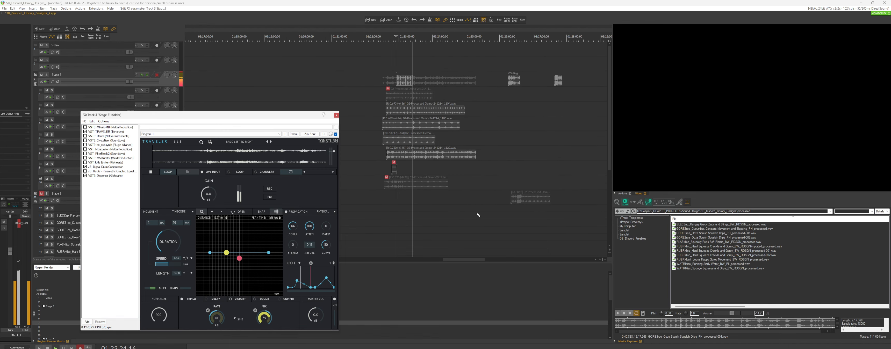
pyautogui.scroll(-2, 478, 215)
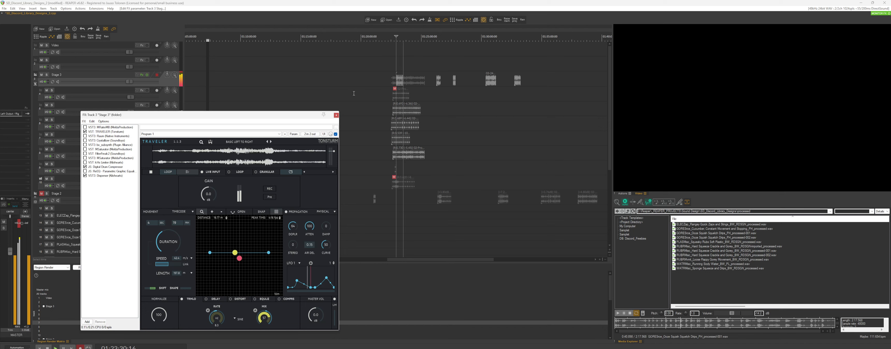
pyautogui.press('space')
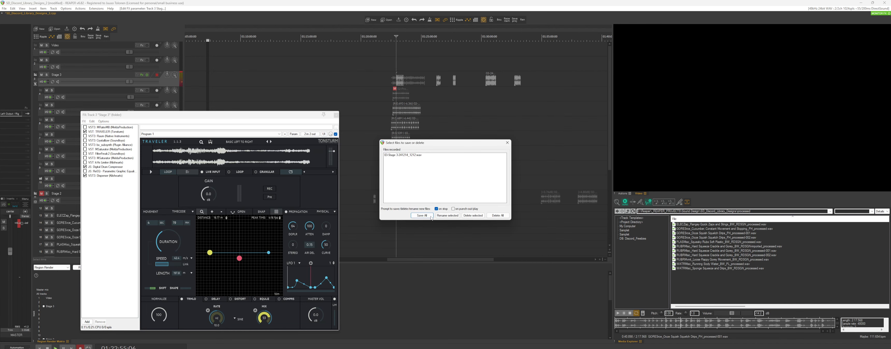
pyautogui.press('Return')
pyautogui.moveTo(390, 80); pyautogui.dragTo(449, 82)
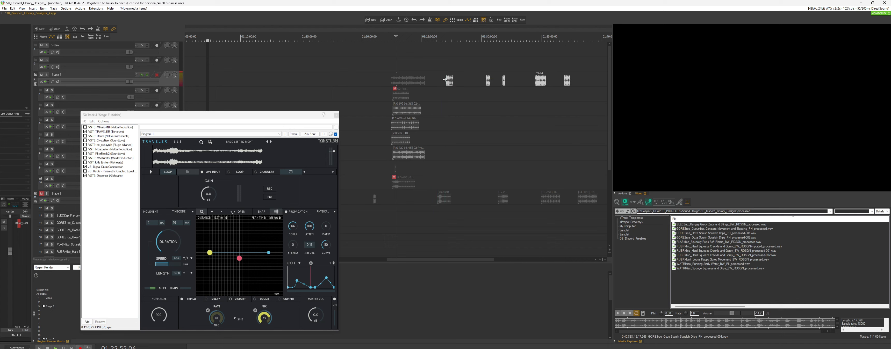
# Step: Enable MRatioMB and Crystallizer in the Stage 3 effect chain and show MRatioMB's settings
pyautogui.click(400, 80)
pyautogui.scroll(4, 422, 126)
pyautogui.scroll(4, 421, 126)
pyautogui.scroll(-3, 421, 126)
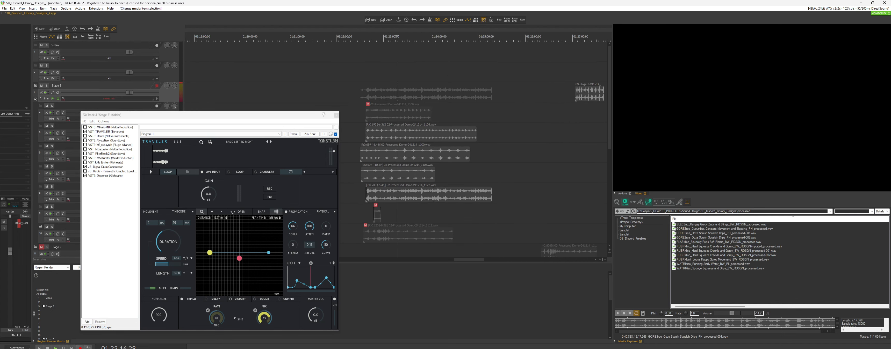
pyautogui.click(85, 127)
pyautogui.click(108, 127)
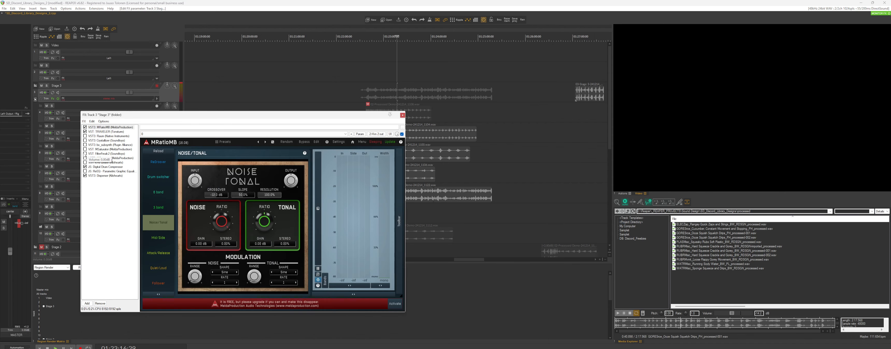
pyautogui.click(85, 140)
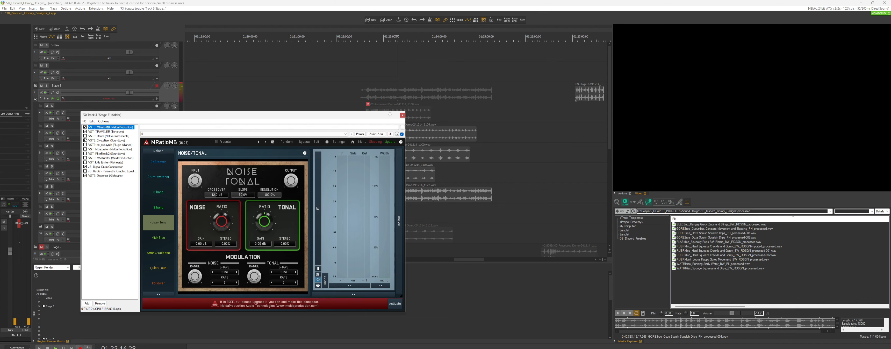
# Step: Show Traveler's settings, move the effects window lower and play the Stage 3 layers from partway through
pyautogui.moveTo(181, 119); pyautogui.dragTo(254, 191)
pyautogui.click(167, 206)
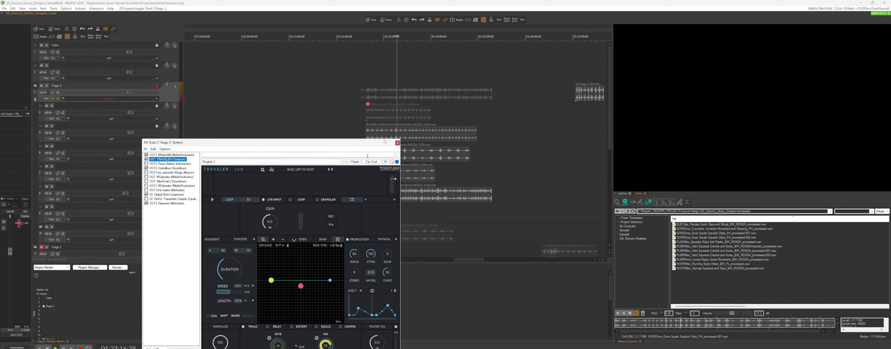
pyautogui.moveTo(324, 146); pyautogui.dragTo(309, 145)
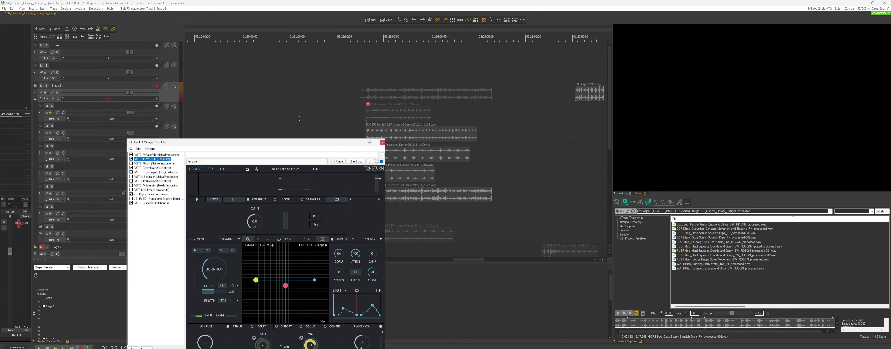
pyautogui.scroll(3, 411, 145)
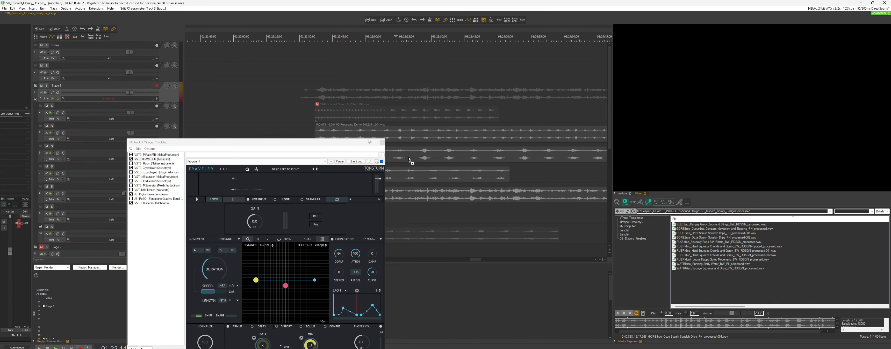
pyautogui.scroll(1, 428, 171)
pyautogui.scroll(-1, 430, 173)
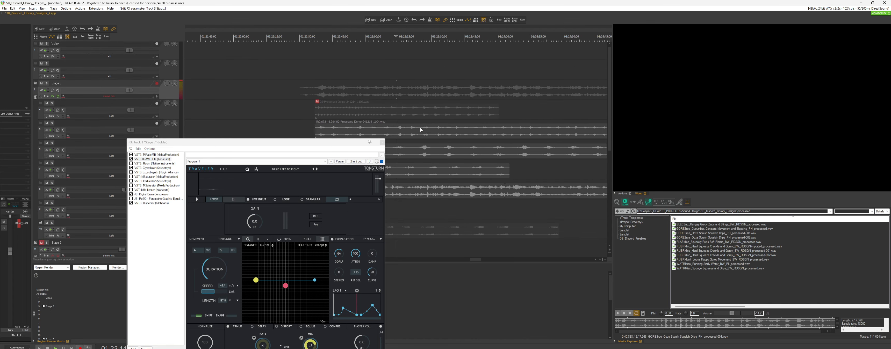
pyautogui.click(419, 92)
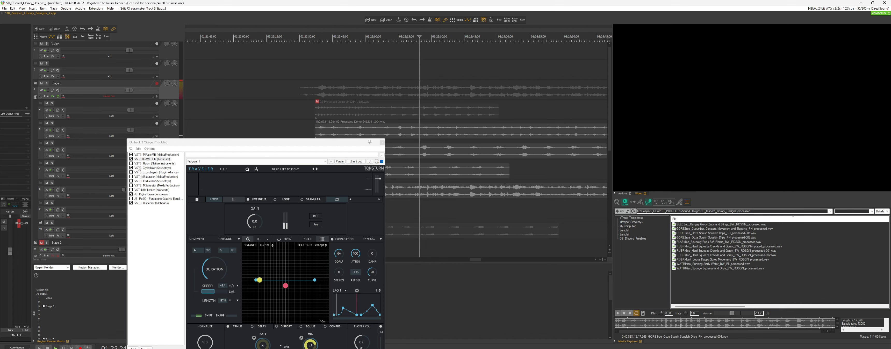
# Step: Bypass Traveler in the Stage 3 effect chain and open MSaturator's settings
pyautogui.click(131, 159)
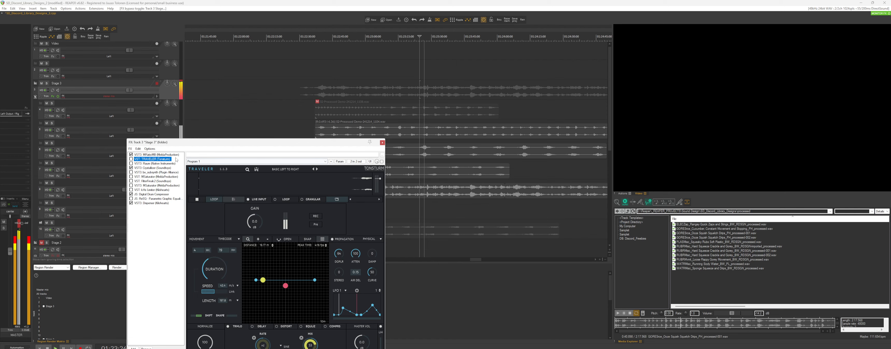
pyautogui.click(158, 155)
pyautogui.click(145, 176)
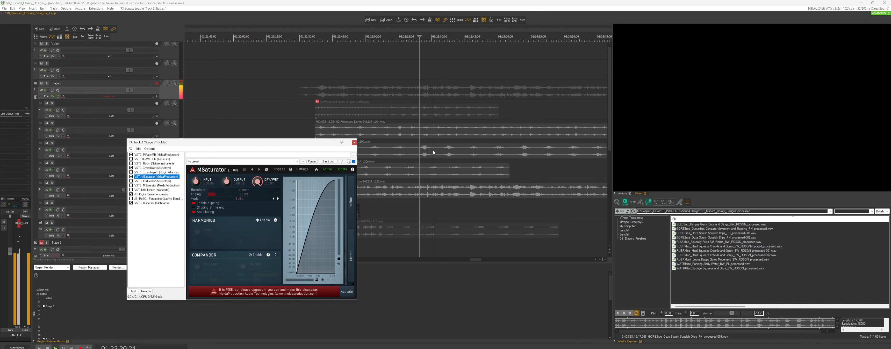
# Step: Audition the layers again with Traveler re-enabled and reopen Traveler's settings
pyautogui.scroll(-2, 410, 111)
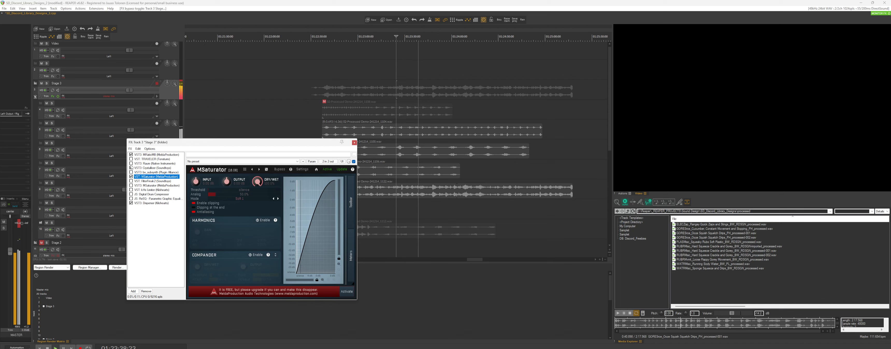
pyautogui.press('space')
pyautogui.press('space')
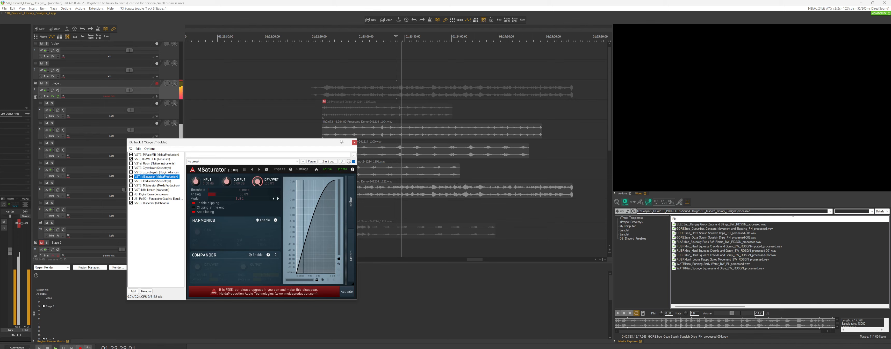
pyautogui.click(140, 160)
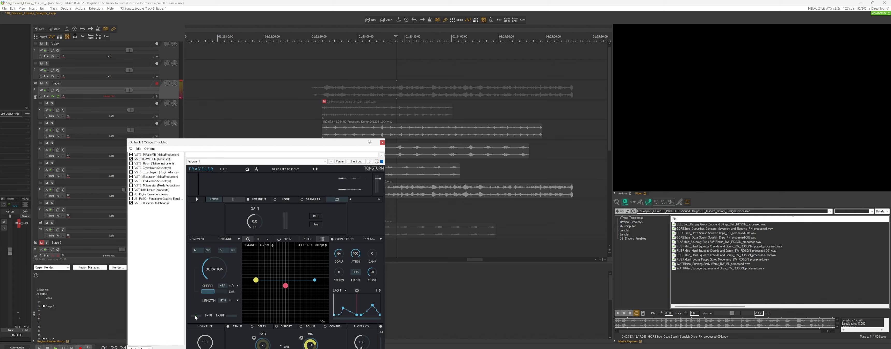
# Step: Adjust the duration of Traveler's movement during playback, and enable the second MSaturator and Digital Drum Compressor in the Stage 3 chain
pyautogui.press('space')
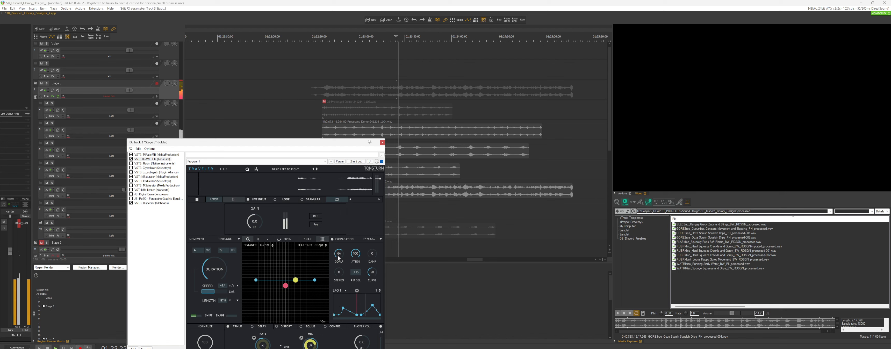
pyautogui.click(226, 326)
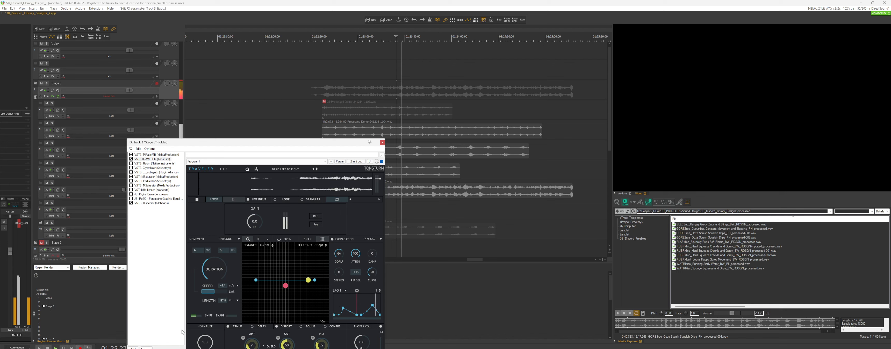
pyautogui.click(227, 327)
pyautogui.moveTo(218, 271); pyautogui.dragTo(219, 275)
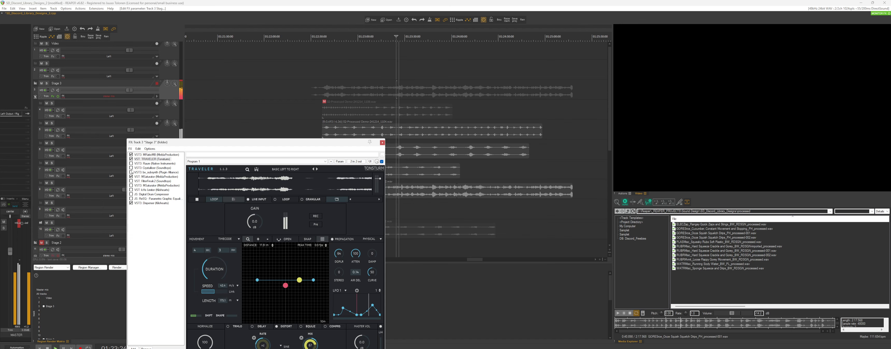
pyautogui.click(143, 195)
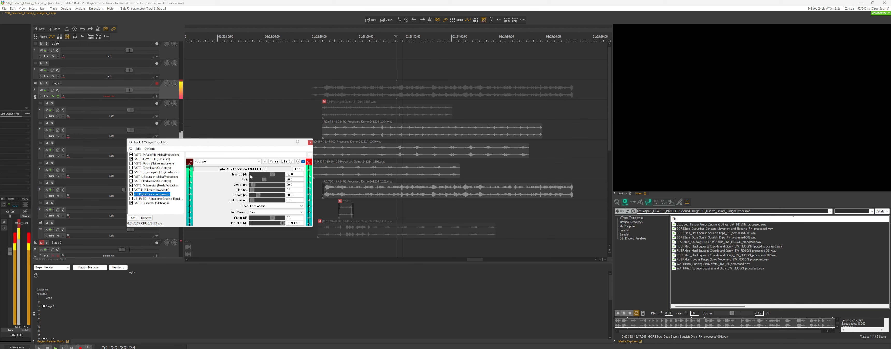
pyautogui.click(310, 142)
pyautogui.click(341, 75)
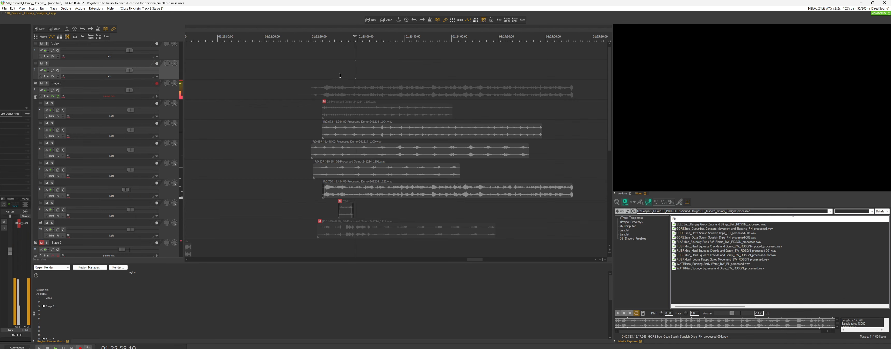
pyautogui.hotkey('alt', 'r')
pyautogui.hotkey('alt', 'r')
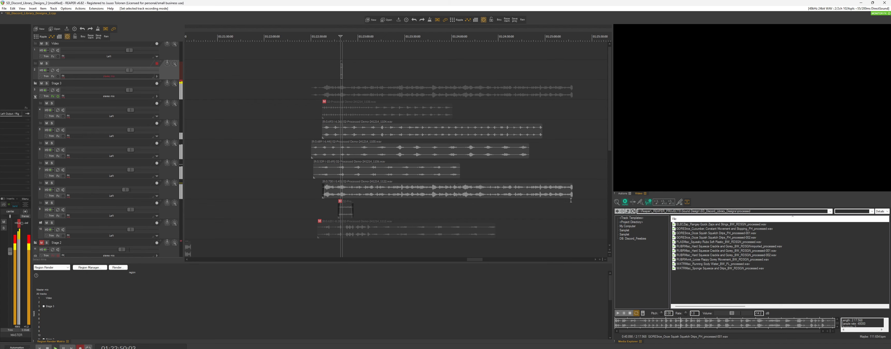
pyautogui.press('space')
pyautogui.click(483, 214)
pyautogui.click(436, 196)
# Step: Record a take on Stage 3 from near the start of the layers, enabling Crystallizer and expanding its extra controls while recording
pyautogui.click(394, 87)
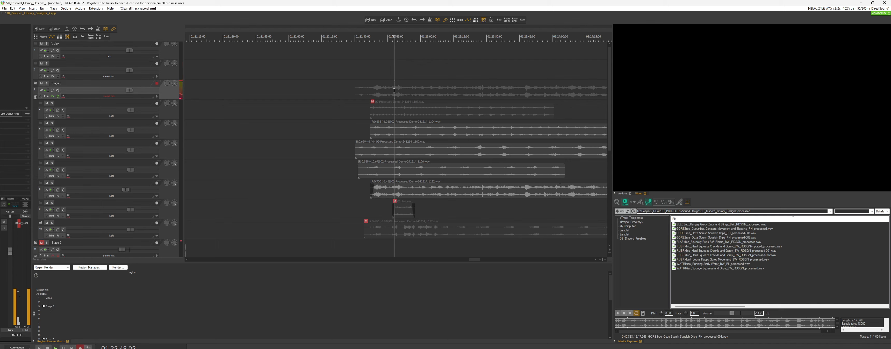
pyautogui.click(53, 96)
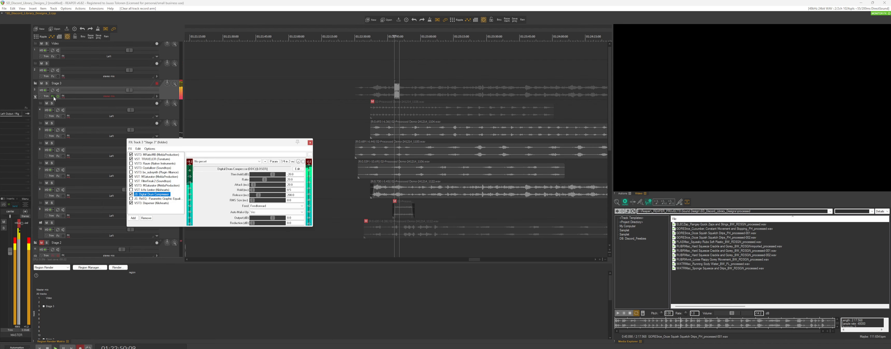
pyautogui.click(131, 168)
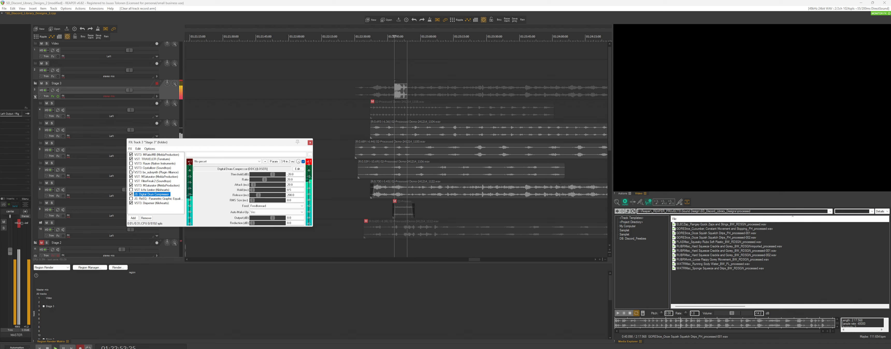
pyautogui.click(148, 168)
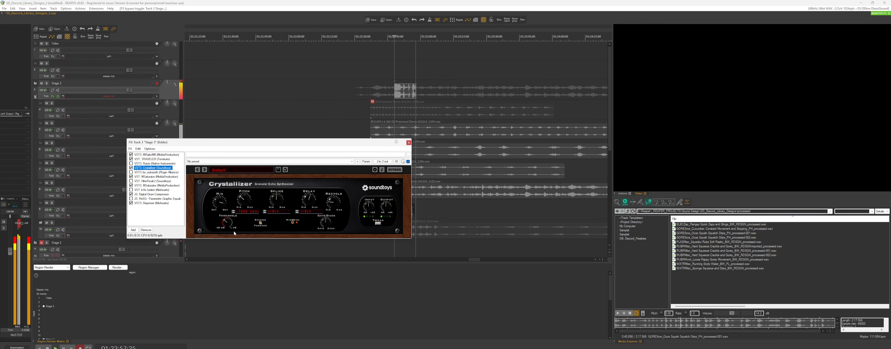
pyautogui.click(378, 223)
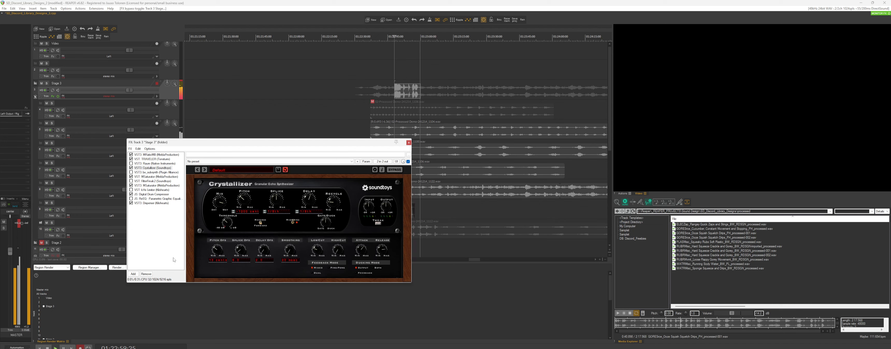
# Step: Enable ReEQ in the Stage 3 effect chain, show its curve during the take and close the effects window
pyautogui.click(144, 238)
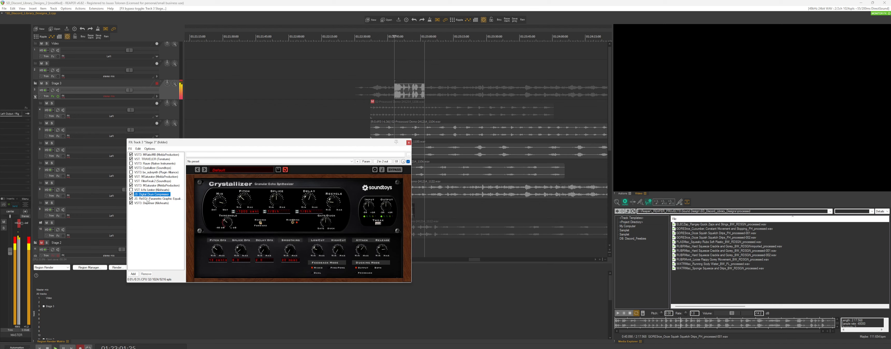
pyautogui.click(148, 199)
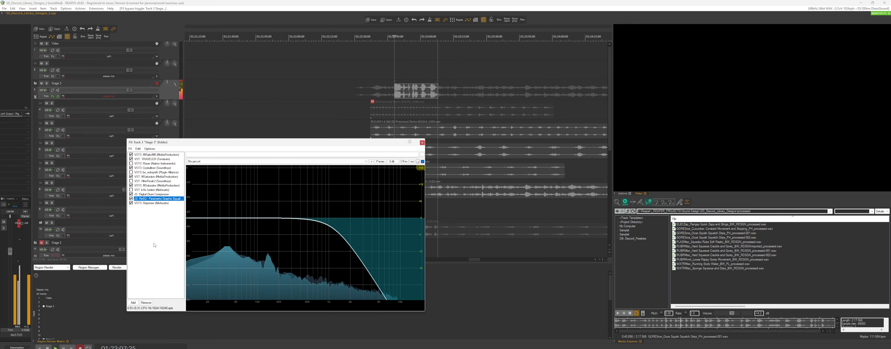
pyautogui.click(422, 143)
# Step: Stop the take and save its recorded file, and shorten the selected source clips below Stage 3 from their ends
pyautogui.scroll(-2, 456, 160)
pyautogui.scroll(-2, 484, 177)
pyautogui.moveTo(531, 192); pyautogui.dragTo(389, 129)
pyautogui.scroll(2, 460, 176)
pyautogui.scroll(-1, 482, 188)
pyautogui.scroll(-2, 482, 188)
pyautogui.scroll(2, 488, 192)
pyautogui.scroll(-1, 498, 192)
pyautogui.press('space')
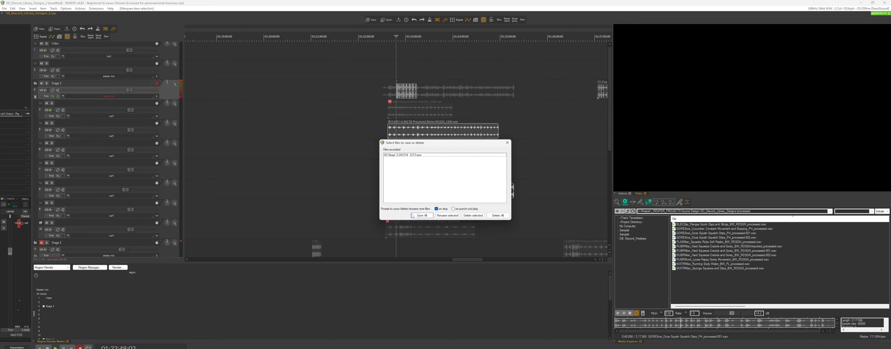
pyautogui.click(411, 215)
pyautogui.moveTo(498, 133); pyautogui.dragTo(475, 133)
# Step: Move the recorded clip on Stage 3 ahead of the source layers and play the layers from different points
pyautogui.moveTo(408, 90); pyautogui.dragTo(352, 90)
pyautogui.click(400, 90)
pyautogui.scroll(3, 457, 138)
pyautogui.press('space')
pyautogui.scroll(-3, 460, 139)
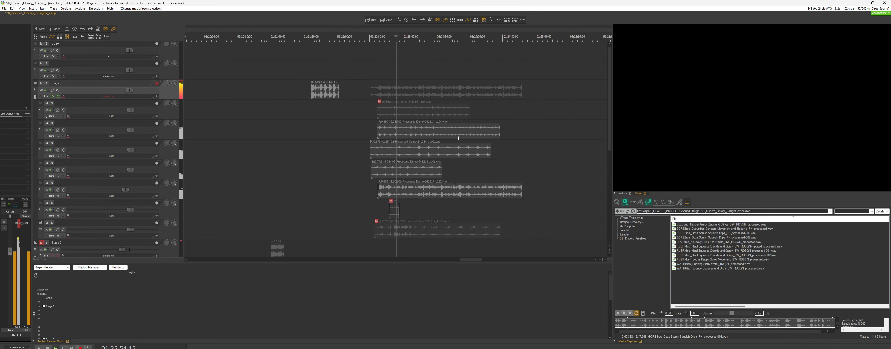
pyautogui.scroll(2, 402, 168)
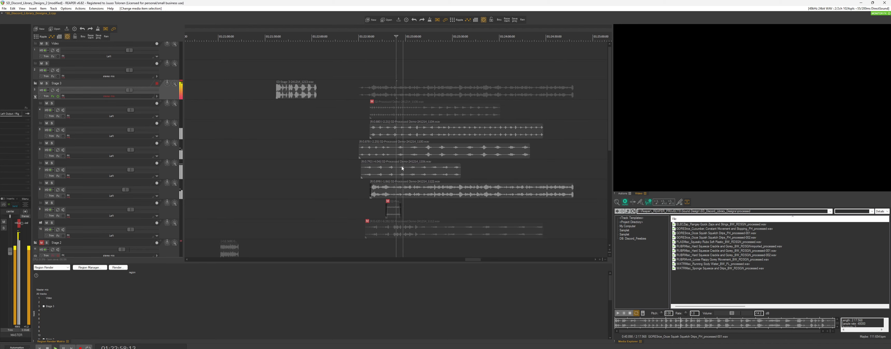
pyautogui.click(415, 91)
pyautogui.scroll(3, 426, 118)
pyautogui.scroll(-3, 426, 118)
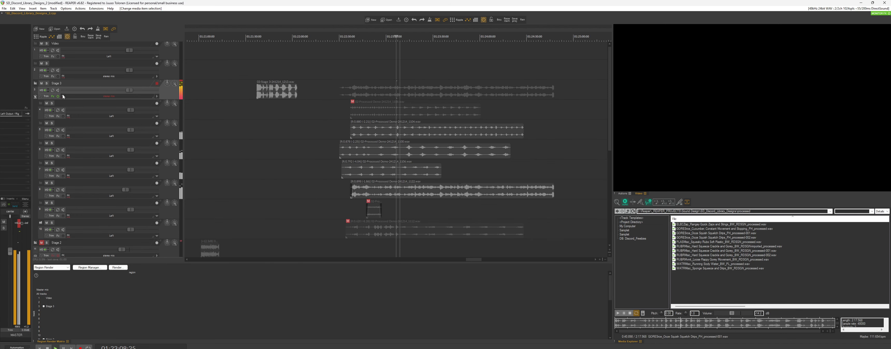
# Step: Add the VST3 version of Snap Heap to the Stage 3 effect chain
pyautogui.click(53, 96)
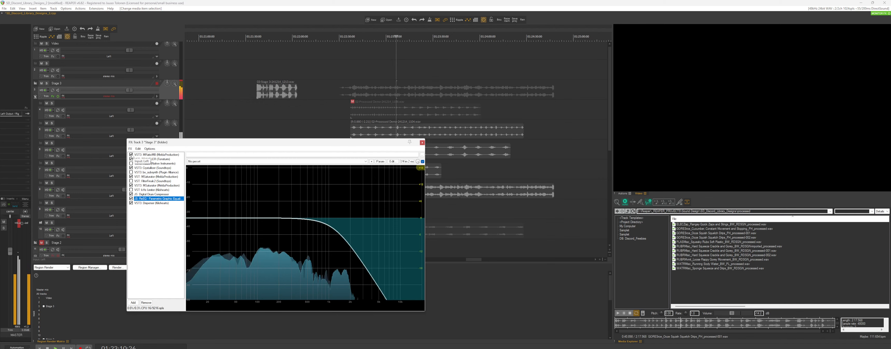
pyautogui.click(131, 303)
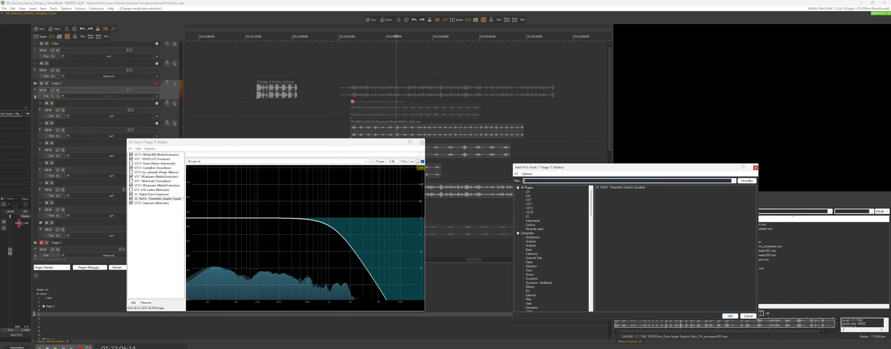
pyautogui.write('snap heap')
pyautogui.doubleClick(627, 192)
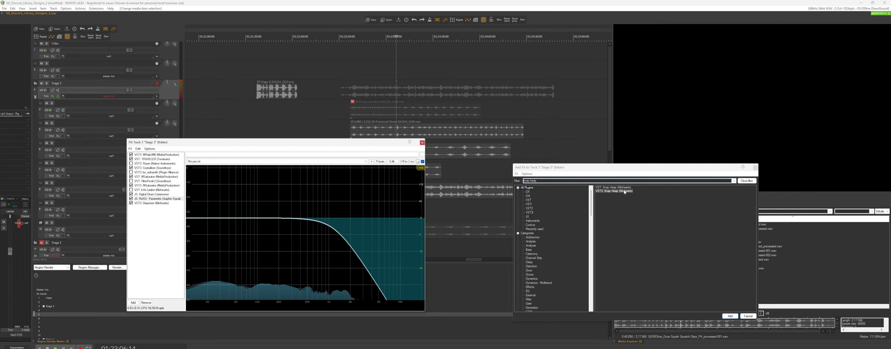
# Step: Load Snap Heap's Flanging Chorus preset from the Modulation category and move Snap Heap directly after the first MSaturator
pyautogui.click(243, 170)
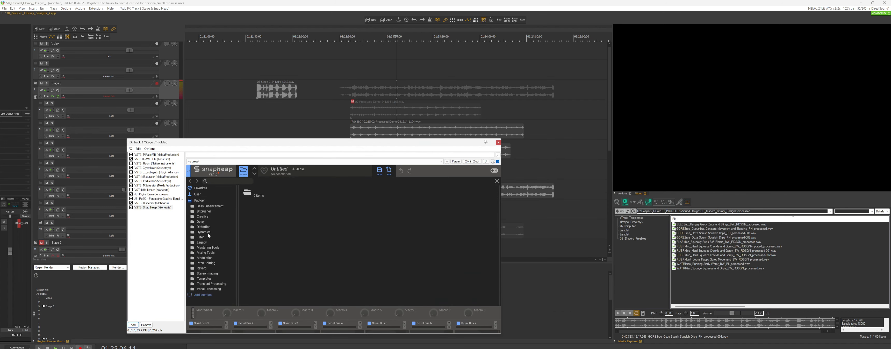
pyautogui.click(205, 258)
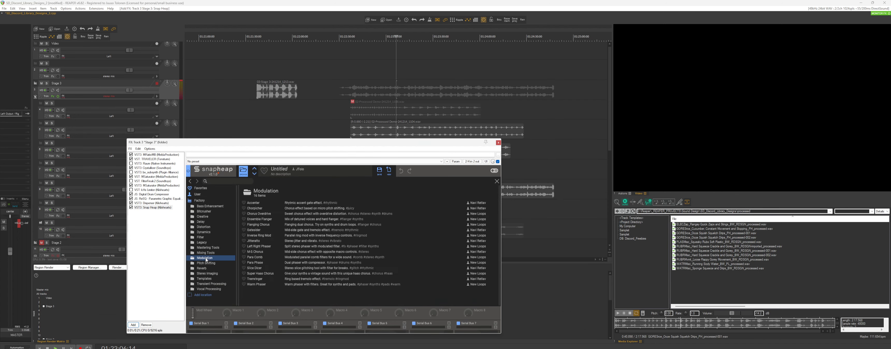
pyautogui.click(261, 225)
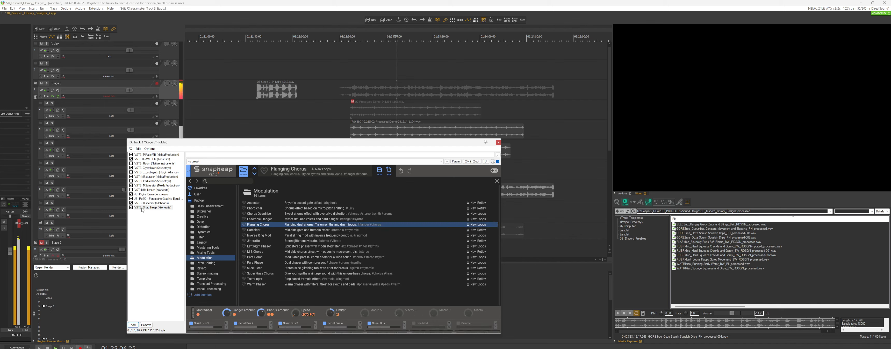
pyautogui.moveTo(145, 208); pyautogui.dragTo(146, 181)
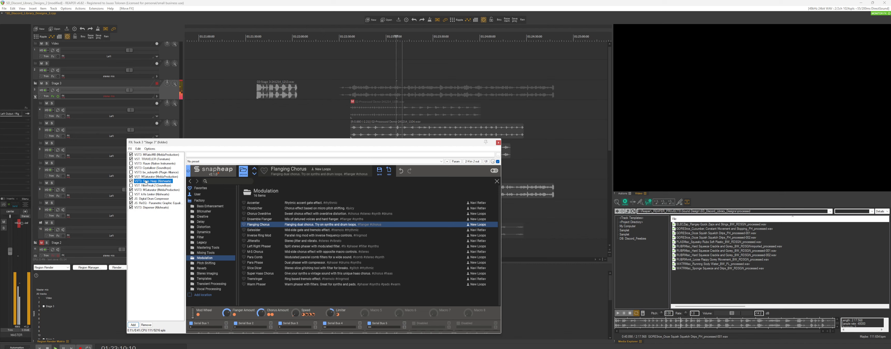
# Step: Bypass MRatioMB and the second MSaturator, and move Traveler to the end of the Stage 3 effect chain
pyautogui.click(131, 155)
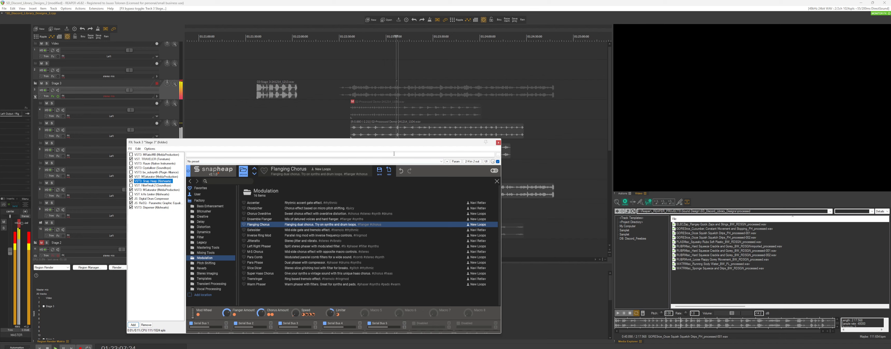
pyautogui.click(132, 191)
pyautogui.moveTo(152, 159); pyautogui.dragTo(152, 208)
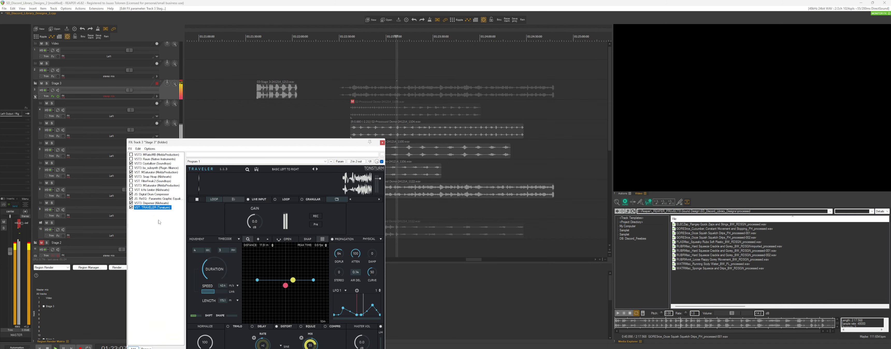
# Step: Adjust Traveler's propagation, move Digital Drum Compressor after Traveler at the chain's end, and replay the layers
pyautogui.click(206, 306)
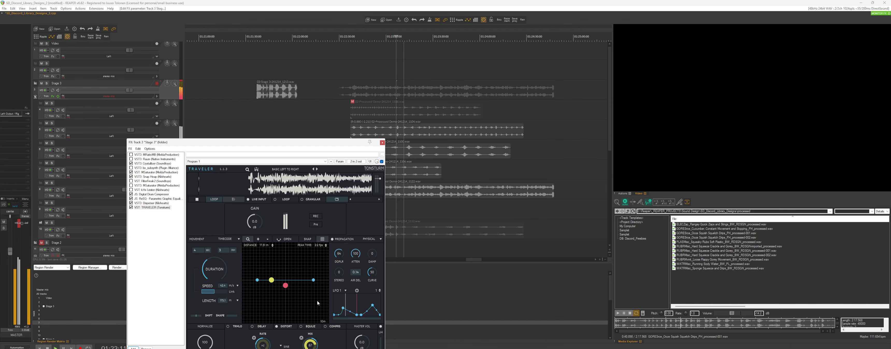
pyautogui.moveTo(354, 255); pyautogui.dragTo(354, 269)
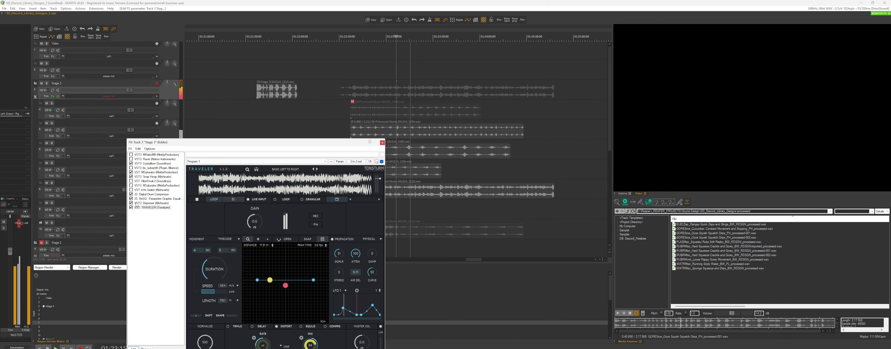
pyautogui.moveTo(138, 194); pyautogui.dragTo(139, 209)
pyautogui.press('space')
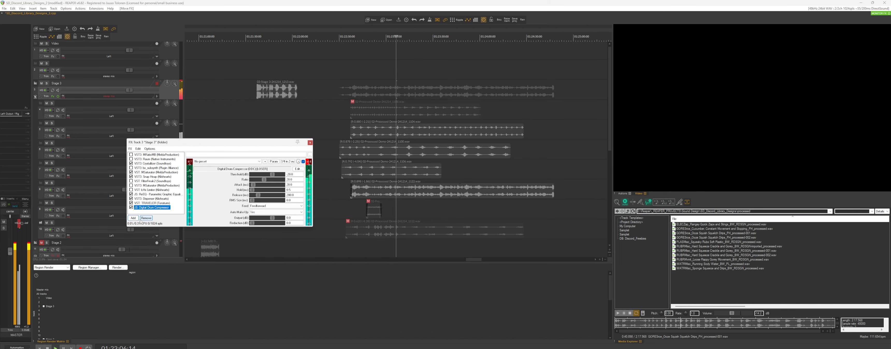
pyautogui.press('space')
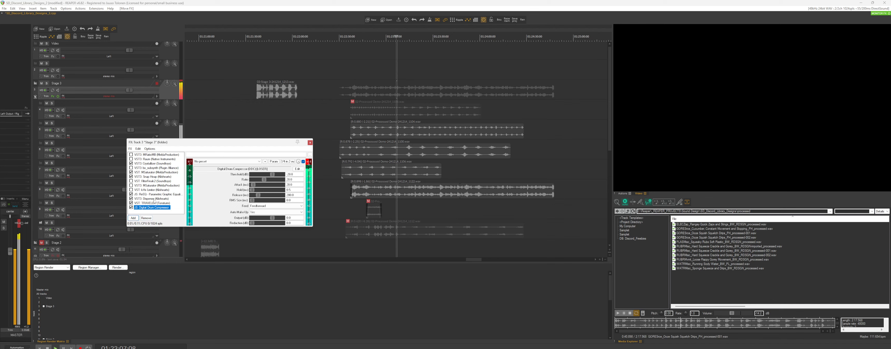
pyautogui.click(310, 143)
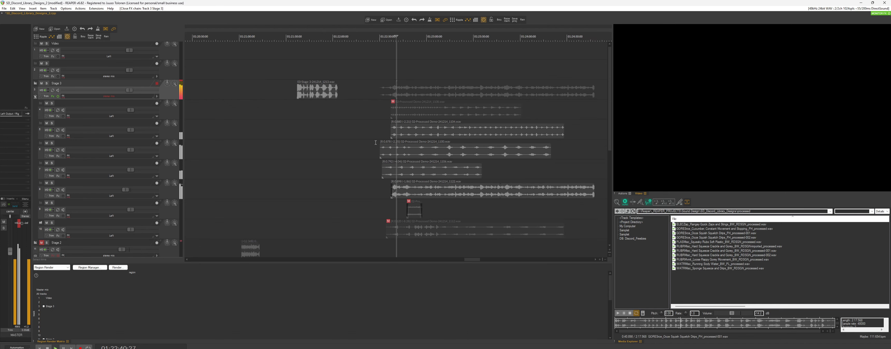
# Step: Reopen Snap Heap on Stage 3 and try its Ensemble Flanger, Gatesider and Para Phase modulation presets on the playing layers
pyautogui.click(52, 97)
pyautogui.click(153, 176)
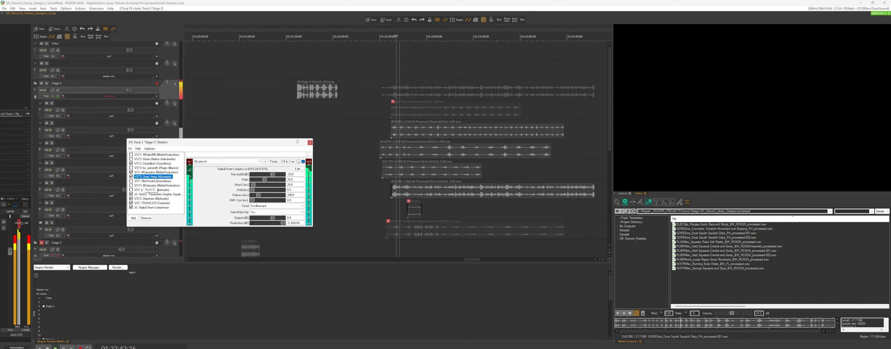
pyautogui.click(267, 219)
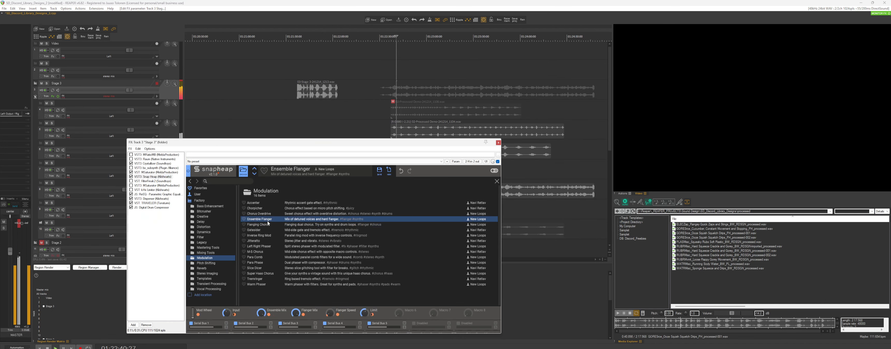
pyautogui.click(265, 231)
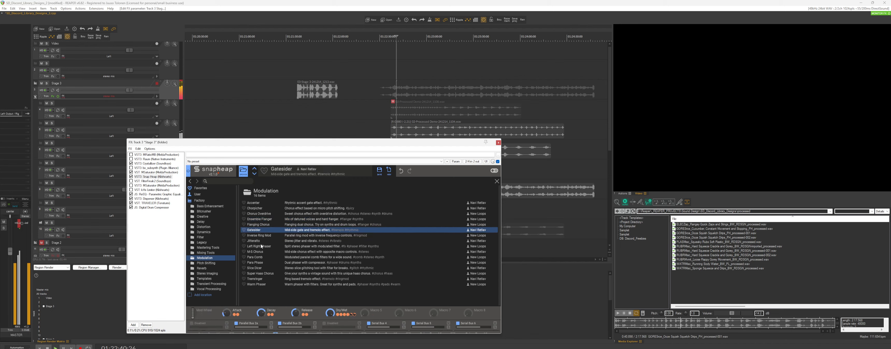
pyautogui.click(260, 263)
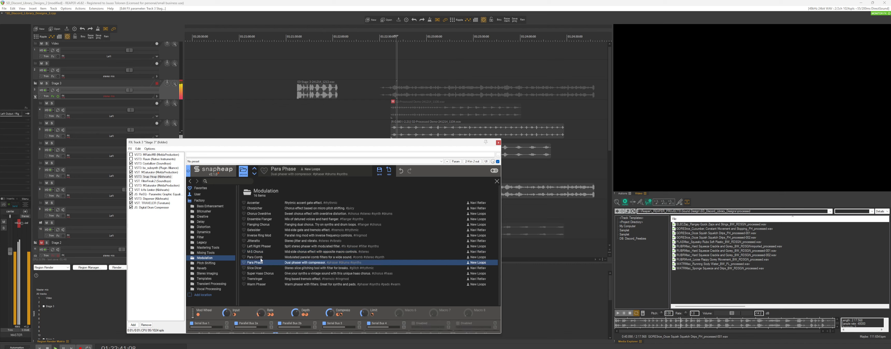
# Step: Audition Snap Heap's Para Comb modulation preset and load Chorus Overdrive on the Stage 3 track
pyautogui.click(261, 257)
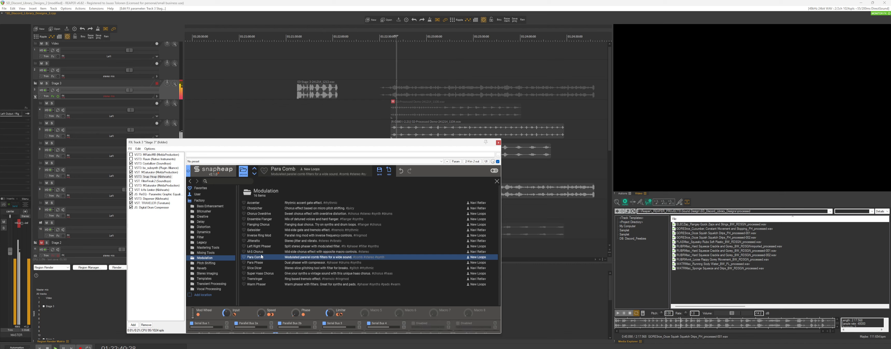
pyautogui.click(268, 215)
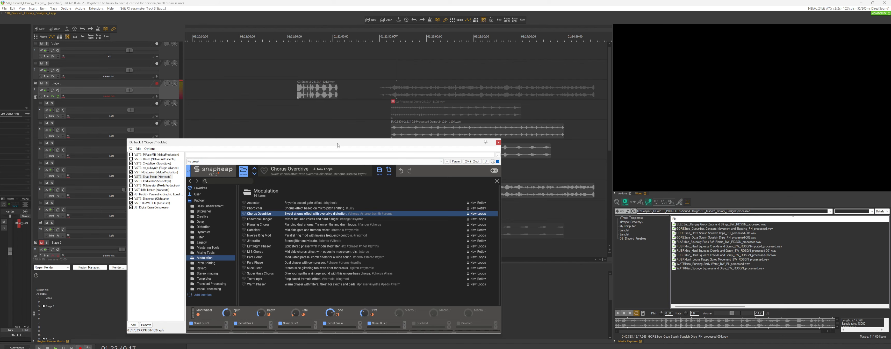
pyautogui.moveTo(338, 146); pyautogui.dragTo(343, 149)
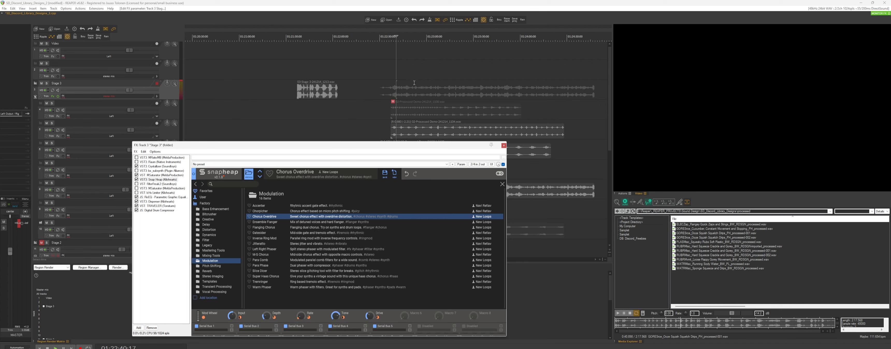
# Step: Place the playhead within the layered clips and start recording a new take on the Stage 3 track
pyautogui.scroll(4, 431, 113)
pyautogui.scroll(-2, 424, 94)
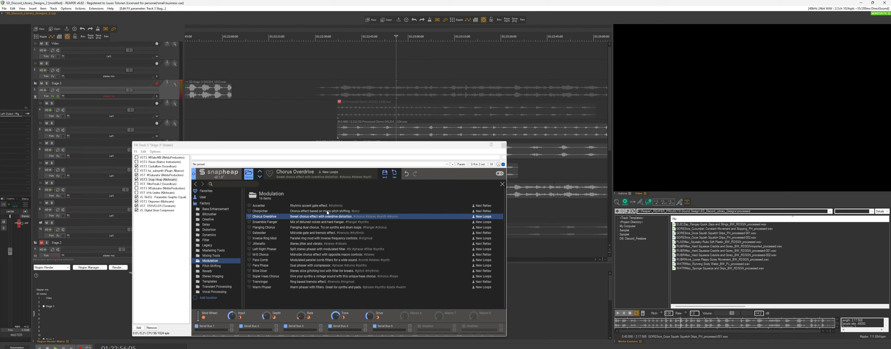
pyautogui.scroll(2, 429, 88)
pyautogui.click(393, 96)
pyautogui.hotkey('alt', 'r')
pyautogui.hotkey('alt', 'r')
pyautogui.scroll(-2, 576, 133)
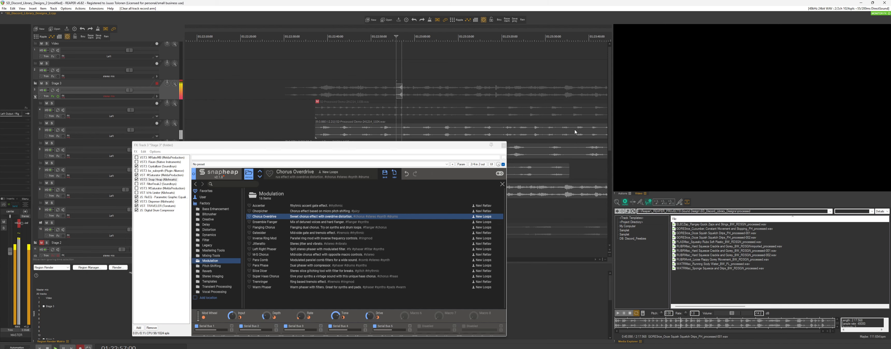
pyautogui.scroll(4, 551, 146)
pyautogui.scroll(-2, 550, 147)
pyautogui.scroll(-1, 448, 116)
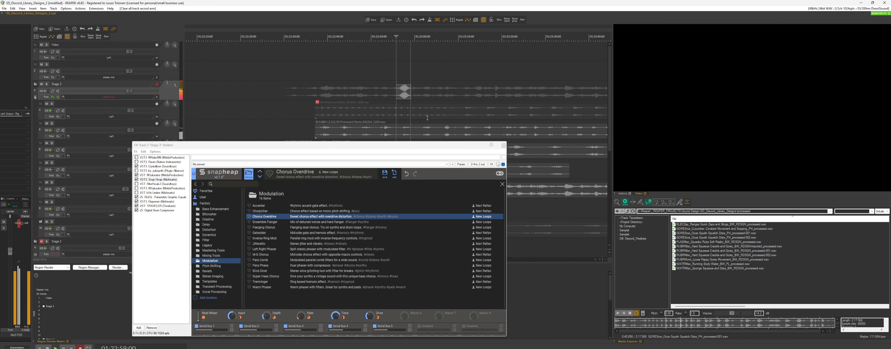
# Step: Switch on Traveler's tremolo section while the Stage 3 take is recording
pyautogui.click(157, 205)
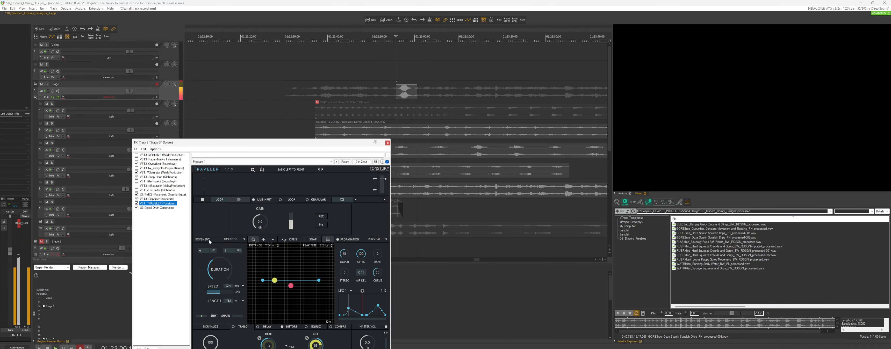
pyautogui.click(234, 328)
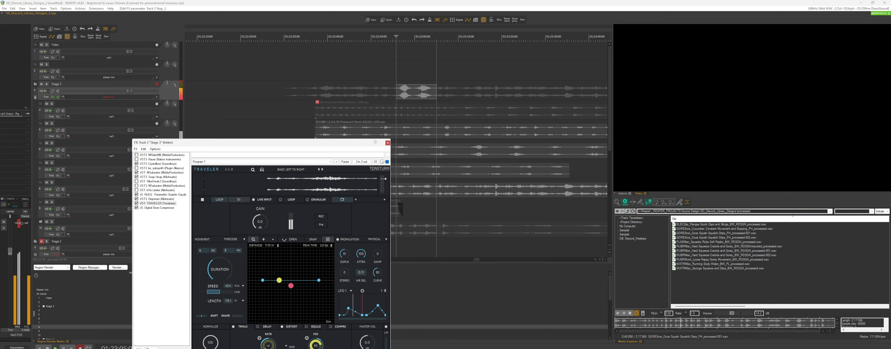
pyautogui.click(152, 248)
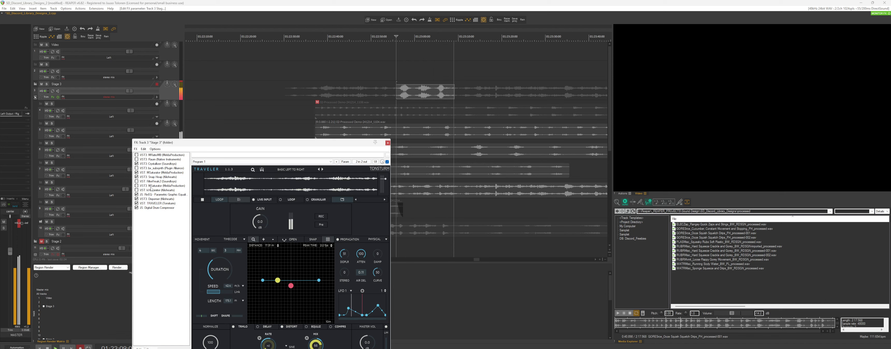
# Step: Sweep Crystallizer's pitch up and down and change its splice time during the recording
pyautogui.click(159, 164)
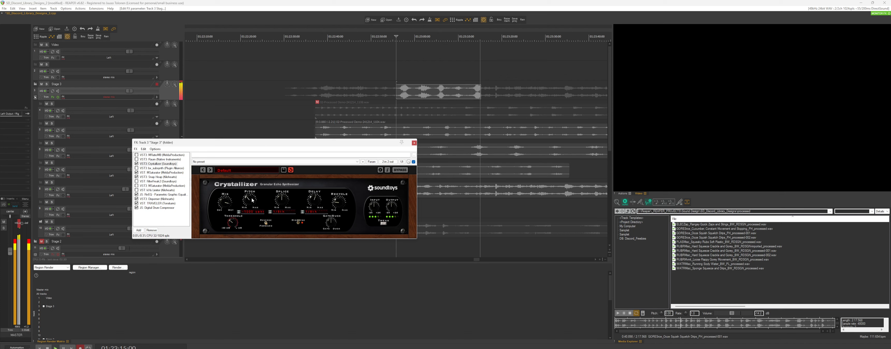
pyautogui.moveTo(252, 200); pyautogui.dragTo(260, 161)
pyautogui.click(238, 211)
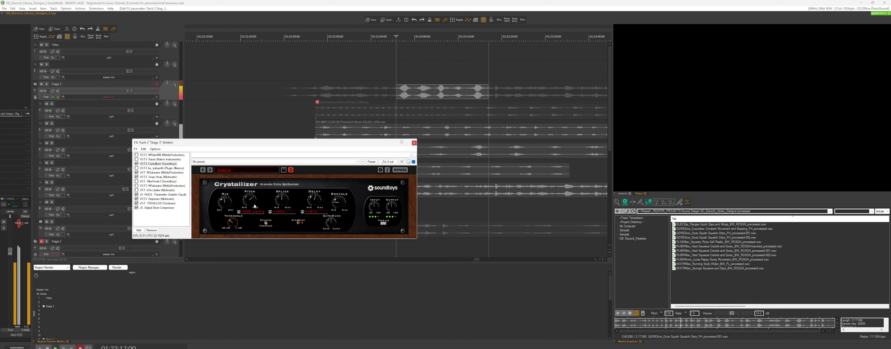
pyautogui.moveTo(255, 205); pyautogui.dragTo(253, 185)
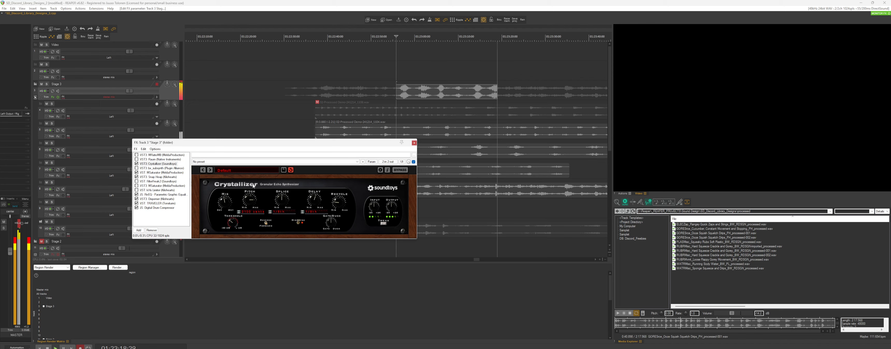
pyautogui.moveTo(253, 211); pyautogui.dragTo(252, 232)
pyautogui.moveTo(253, 202); pyautogui.dragTo(253, 230)
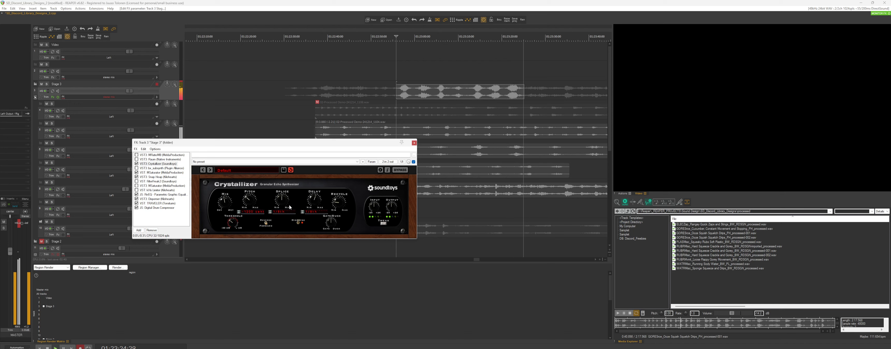
pyautogui.click(298, 224)
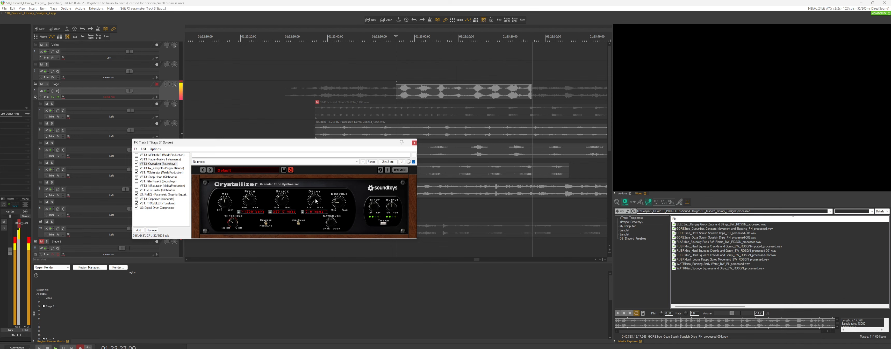
# Step: Vary Crystallizer's pitch further and enable the second MSaturator while recording continues
pyautogui.moveTo(259, 199); pyautogui.dragTo(256, 181)
pyautogui.moveTo(258, 148); pyautogui.dragTo(248, 196)
pyautogui.moveTo(249, 237); pyautogui.dragTo(252, 214)
pyautogui.click(137, 186)
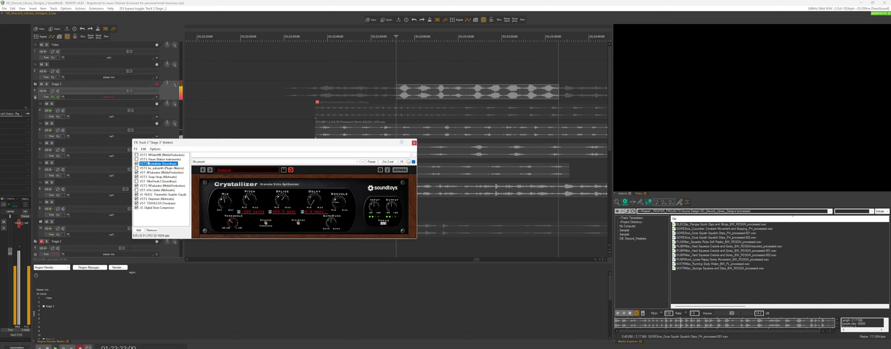
pyautogui.moveTo(251, 199); pyautogui.dragTo(259, 152)
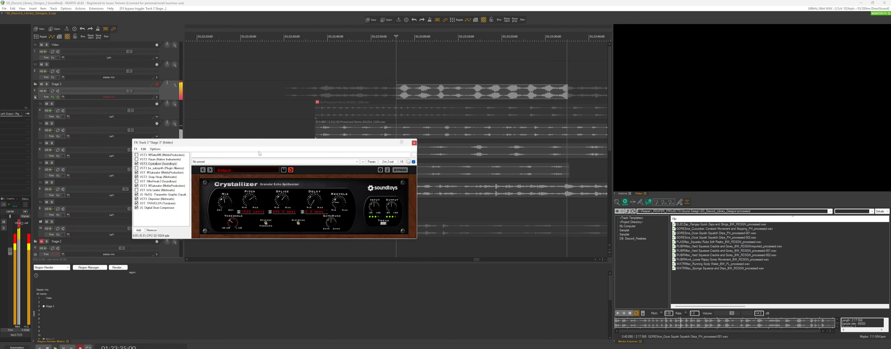
# Step: Close the Stage 3 effects window, stop recording and save the new take
pyautogui.scroll(-1, 450, 151)
pyautogui.click(415, 142)
pyautogui.scroll(-3, 491, 180)
pyautogui.press('space')
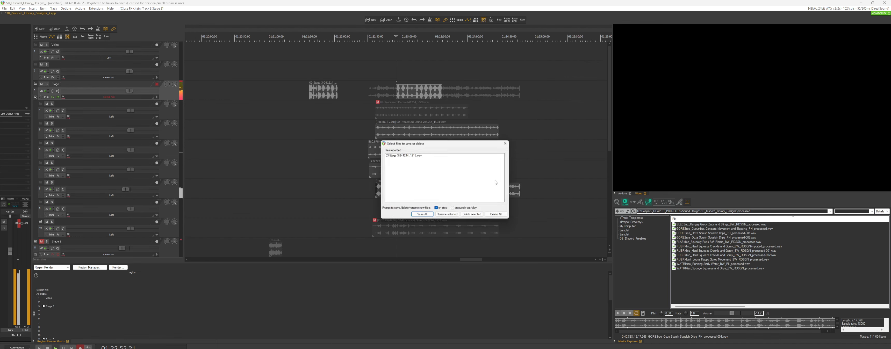
pyautogui.press('Return')
# Step: Look over the layered source clips and select all recorded takes on the Stage 3 track
pyautogui.scroll(-4, 498, 144)
pyautogui.scroll(-3, 495, 142)
pyautogui.scroll(-1, 428, 139)
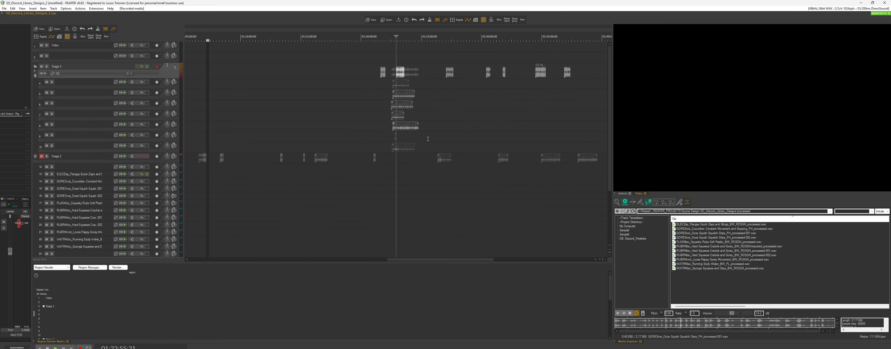
pyautogui.click(401, 82)
pyautogui.scroll(5, 402, 86)
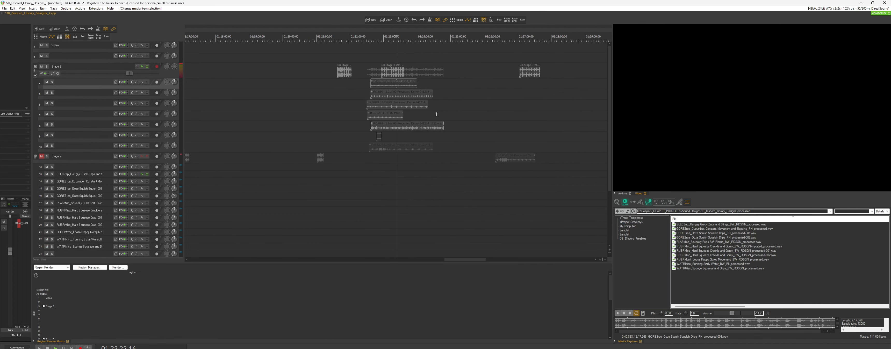
pyautogui.scroll(1, 408, 122)
pyautogui.scroll(1, 411, 123)
pyautogui.scroll(-1, 456, 135)
pyautogui.moveTo(469, 141)
pyautogui.mouseDown()
pyautogui.moveTo(378, 108)
pyautogui.moveTo(406, 90)
pyautogui.mouseUp()
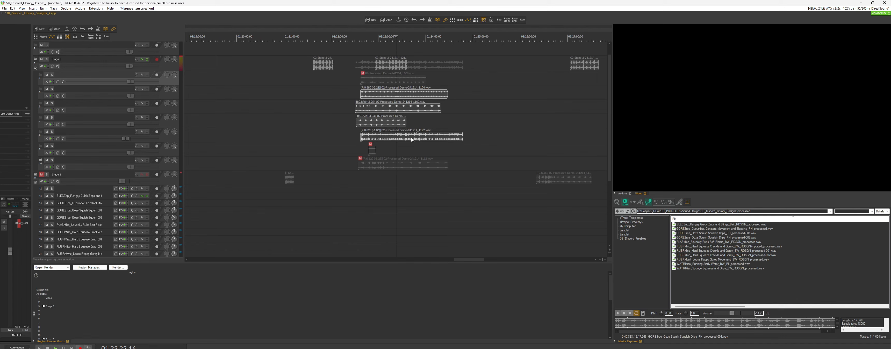
pyautogui.scroll(-3, 380, 108)
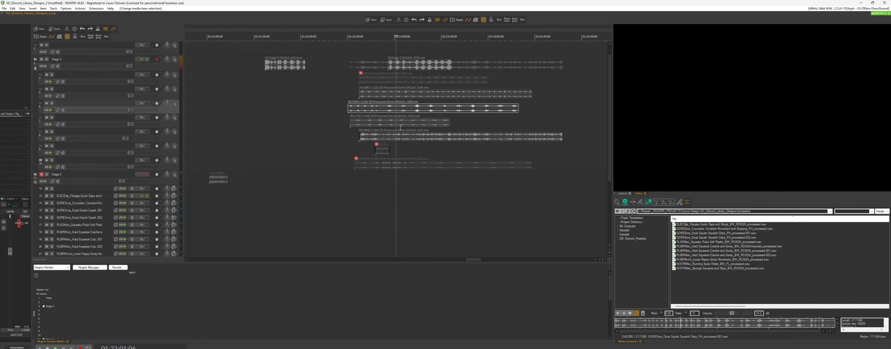
pyautogui.scroll(-5, 524, 100)
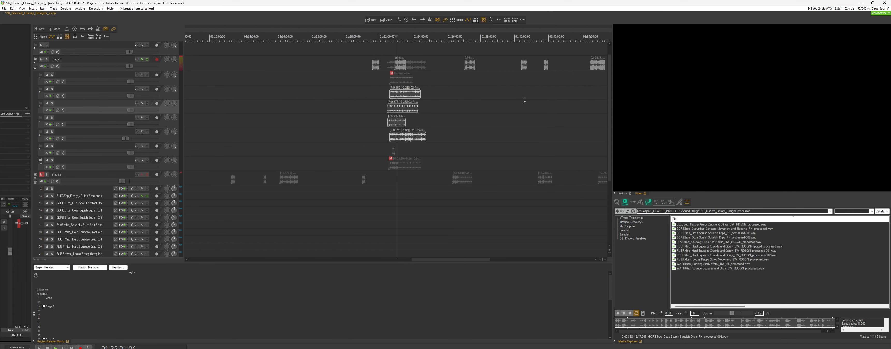
pyautogui.moveTo(368, 65); pyautogui.dragTo(381, 64)
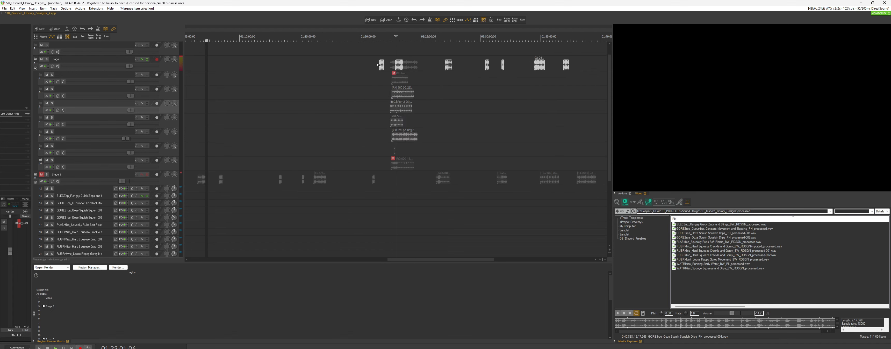
# Step: Insert three new tracks above Stage 3 and name the first of them Designed
pyautogui.scroll(-1, 437, 94)
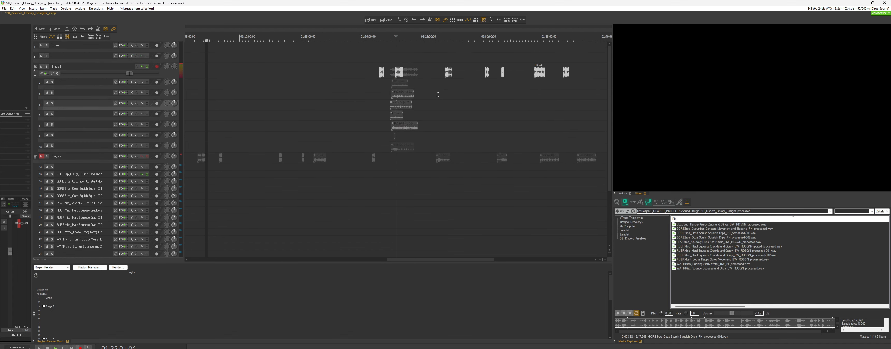
pyautogui.click(99, 61)
pyautogui.hotkey('ctrl', 't')
pyautogui.hotkey('ctrl', 't')
pyautogui.hotkey('ctrl', 't')
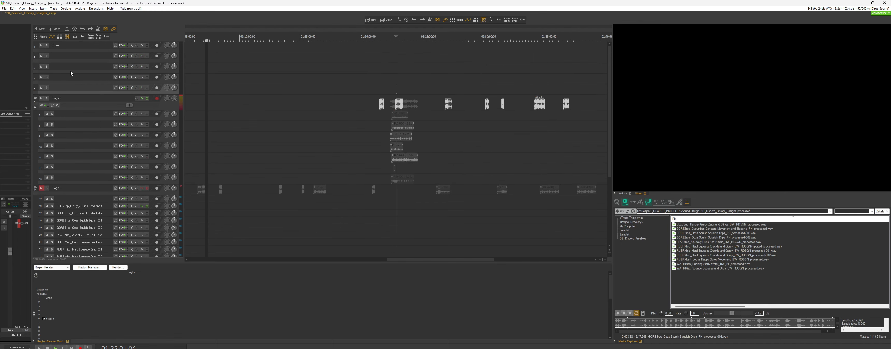
pyautogui.doubleClick(68, 70)
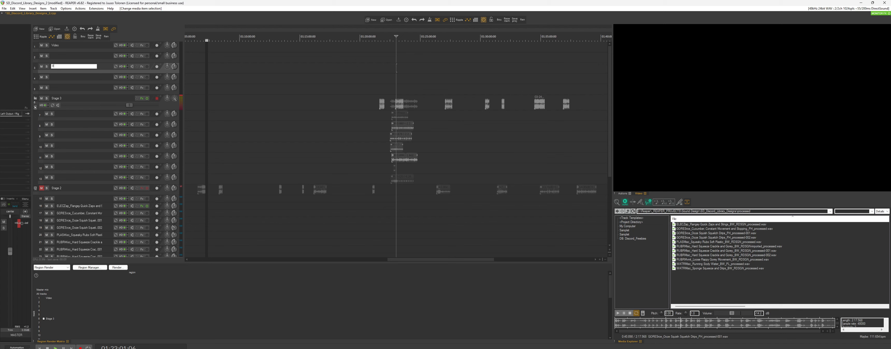
pyautogui.click(69, 91)
# Step: Reselect all recorded takes on the Stage 3 track
pyautogui.scroll(-2, 450, 101)
pyautogui.moveTo(536, 103); pyautogui.dragTo(367, 103)
pyautogui.scroll(1, 405, 139)
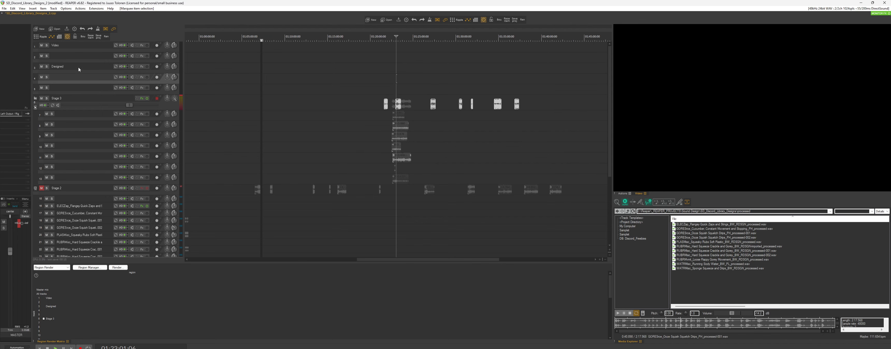
# Step: Add four more tracks and nest the unnamed tracks beneath Designed as its folder children
pyautogui.hotkey('ctrl', 't')
pyautogui.hotkey('ctrl', 't')
pyautogui.hotkey('ctrl', 't')
pyautogui.hotkey('ctrl', 't')
pyautogui.moveTo(68, 84); pyautogui.dragTo(90, 69)
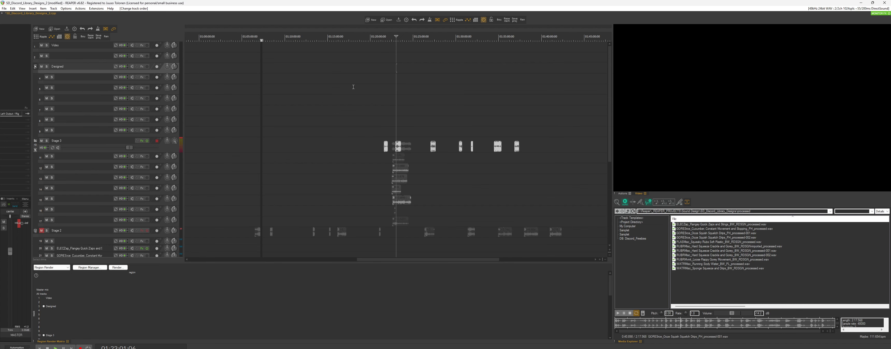
# Step: Place copies of the Stage 3 takes on Designed's first child track, past the existing material on the timeline
pyautogui.scroll(-3, 478, 146)
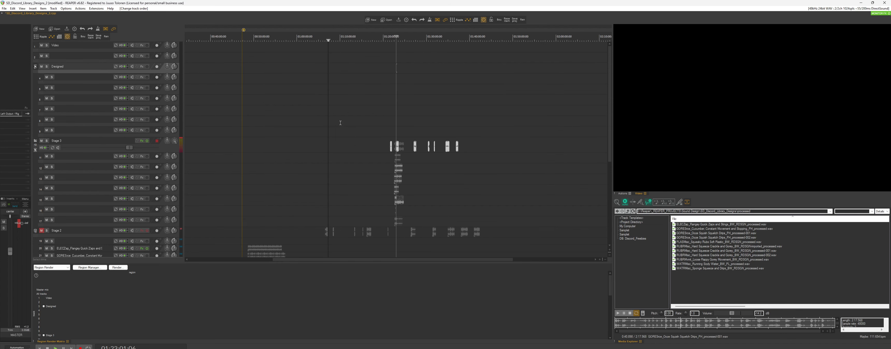
pyautogui.scroll(-2, 500, 93)
pyautogui.click(506, 79)
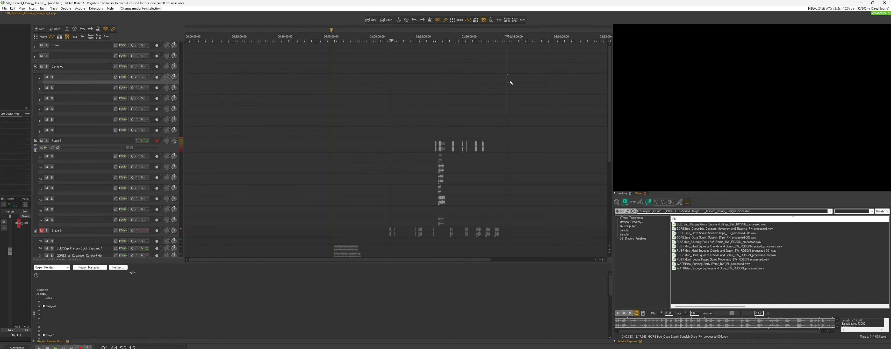
pyautogui.scroll(8, 508, 80)
pyautogui.scroll(3, 397, 142)
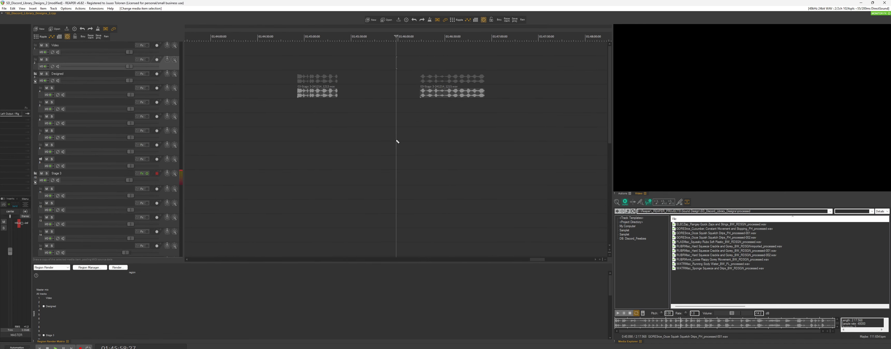
# Step: Spread the copied takes over separate Designed child tracks so they overlap in time, adding one more track to fit them all
pyautogui.moveTo(437, 95); pyautogui.dragTo(320, 110)
pyautogui.scroll(-5, 499, 107)
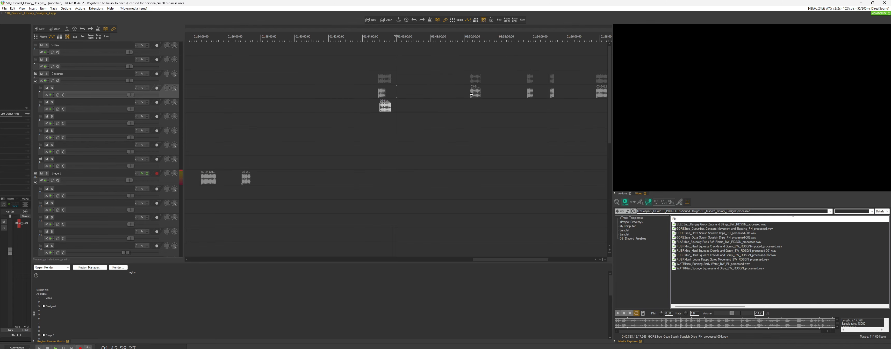
pyautogui.moveTo(472, 94); pyautogui.dragTo(377, 122)
pyautogui.moveTo(530, 96); pyautogui.dragTo(379, 150)
pyautogui.scroll(-4, 416, 146)
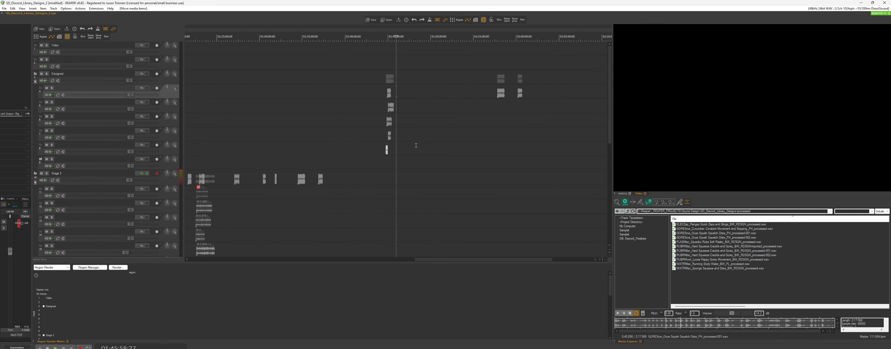
pyautogui.moveTo(498, 92); pyautogui.dragTo(387, 162)
pyautogui.hotkey('ctrl', 't')
pyautogui.moveTo(520, 111); pyautogui.dragTo(392, 90)
# Step: Split the clip on the fourth Designed child track around one early burst and delete the audio on both sides
pyautogui.click(387, 92)
pyautogui.scroll(5, 408, 128)
pyautogui.scroll(6, 396, 115)
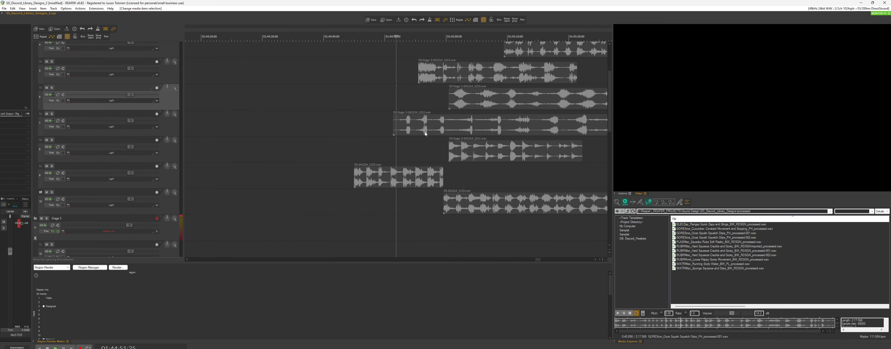
pyautogui.click(425, 131)
pyautogui.press('s')
pyautogui.press('s')
pyautogui.click(392, 127)
pyautogui.press('Delete')
pyautogui.click(435, 118)
pyautogui.press('Delete')
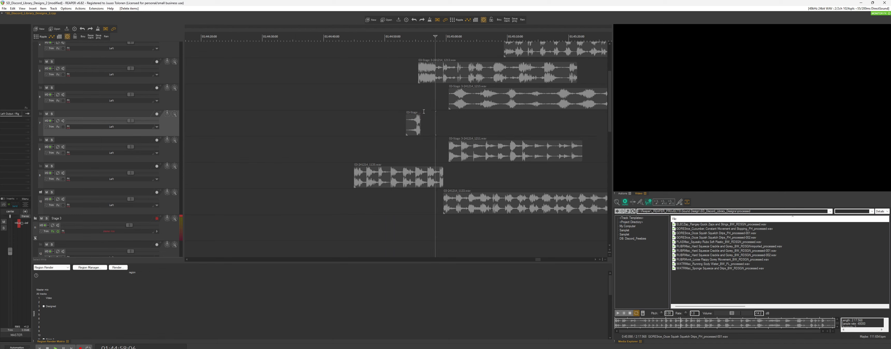
# Step: Move the clips on the fifth and sixth Designed child tracks beside the fourth track's burst and cut each down to one short burst
pyautogui.moveTo(405, 176); pyautogui.dragTo(468, 175)
pyautogui.moveTo(471, 151); pyautogui.dragTo(427, 178)
pyautogui.click(413, 151)
pyautogui.scroll(4, 418, 151)
pyautogui.scroll(-2, 474, 151)
pyautogui.click(464, 151)
pyautogui.press('Delete')
pyautogui.press('s')
pyautogui.click(446, 171)
pyautogui.press('Delete')
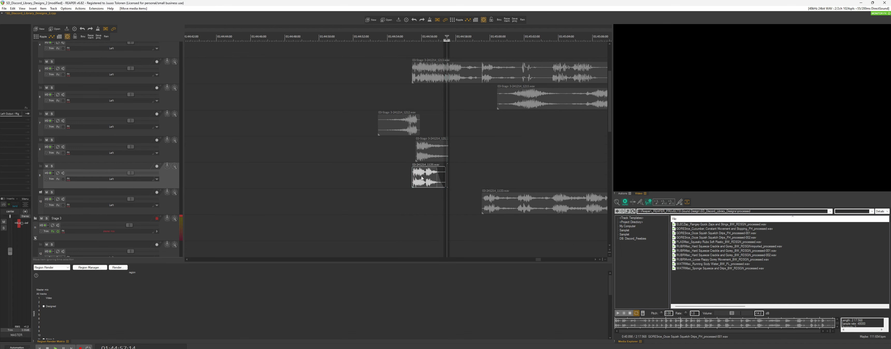
# Step: Move the clips on the seventh, third, second and first Designed child tracks earlier so they overlap the short bursts
pyautogui.scroll(-2, 437, 187)
pyautogui.moveTo(452, 197); pyautogui.dragTo(408, 204)
pyautogui.scroll(-2, 411, 193)
pyautogui.moveTo(450, 118); pyautogui.dragTo(347, 119)
pyautogui.moveTo(401, 96); pyautogui.dragTo(361, 98)
pyautogui.scroll(2, 401, 104)
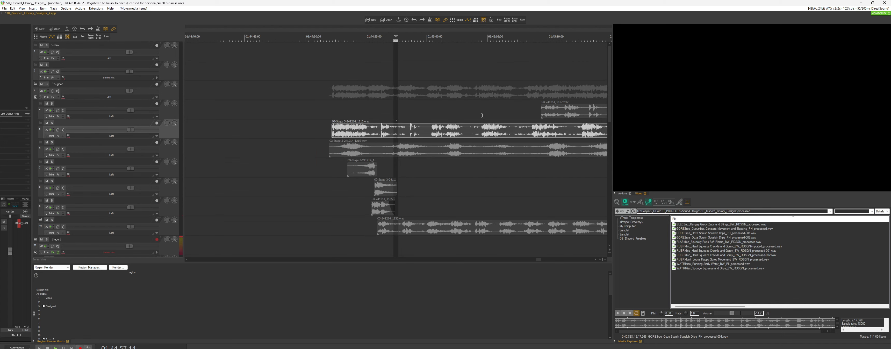
pyautogui.scroll(-3, 485, 111)
pyautogui.moveTo(492, 111); pyautogui.dragTo(404, 109)
pyautogui.scroll(-2, 401, 114)
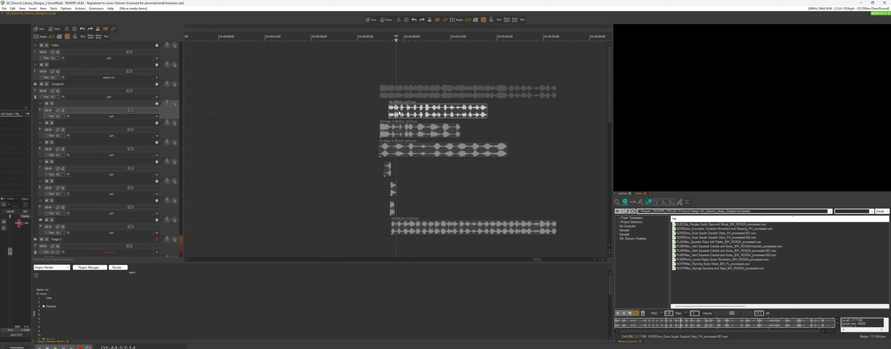
# Step: Split the long clips on the first, second, third and seventh Designed child tracks after their opening section and delete the remainders
pyautogui.scroll(3, 399, 113)
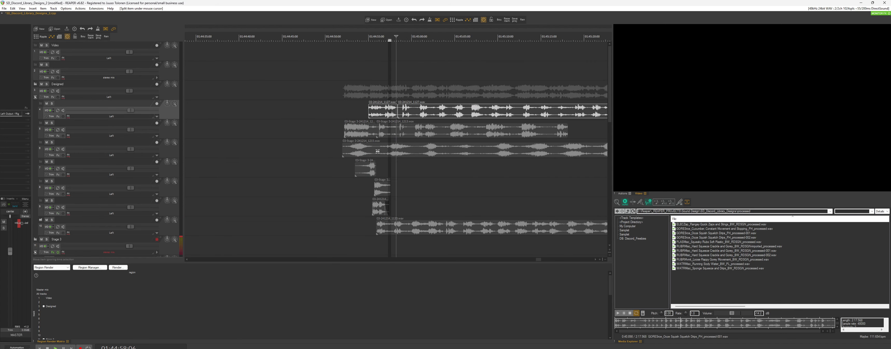
pyautogui.press('s')
pyautogui.click(402, 156)
pyautogui.press('Delete')
pyautogui.scroll(-1, 445, 146)
pyautogui.press('Delete')
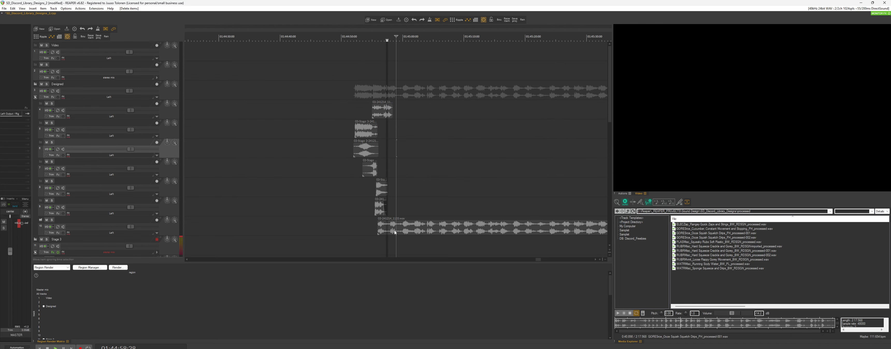
pyautogui.click(406, 225)
pyautogui.press('Delete')
# Step: Select all the trimmed clips on the Designed child tracks and set the time selection to their extent
pyautogui.scroll(-4, 507, 207)
pyautogui.scroll(-4, 463, 194)
pyautogui.scroll(-2, 465, 190)
pyautogui.scroll(2, 476, 160)
pyautogui.scroll(3, 414, 159)
pyautogui.moveTo(413, 116); pyautogui.dragTo(356, 66)
pyautogui.press('t')
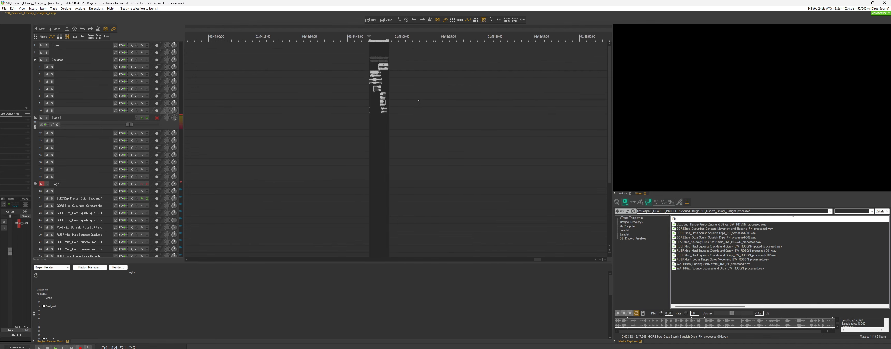
# Step: Play the layered clips through and examine how the build-up and the bursts fit together
pyautogui.scroll(4, 425, 106)
pyautogui.scroll(3, 459, 137)
pyautogui.scroll(-5, 459, 138)
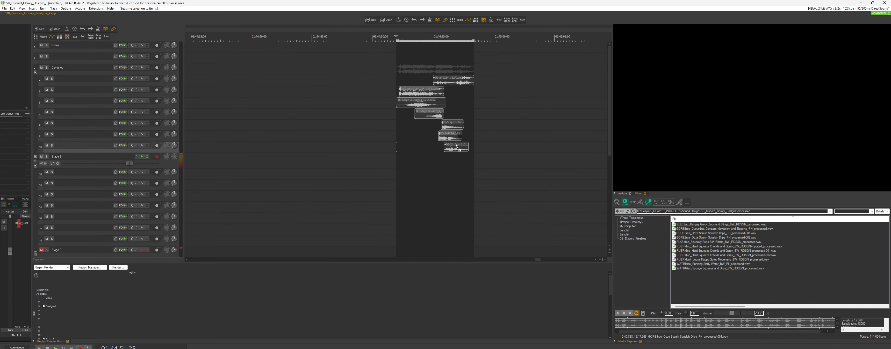
pyautogui.scroll(4, 429, 150)
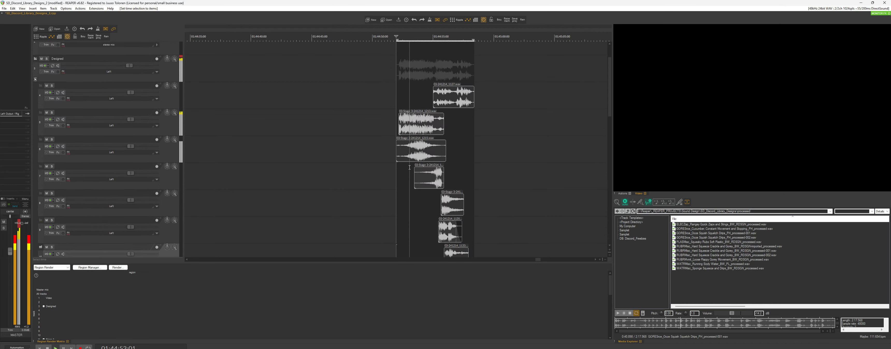
pyautogui.scroll(-2, 393, 169)
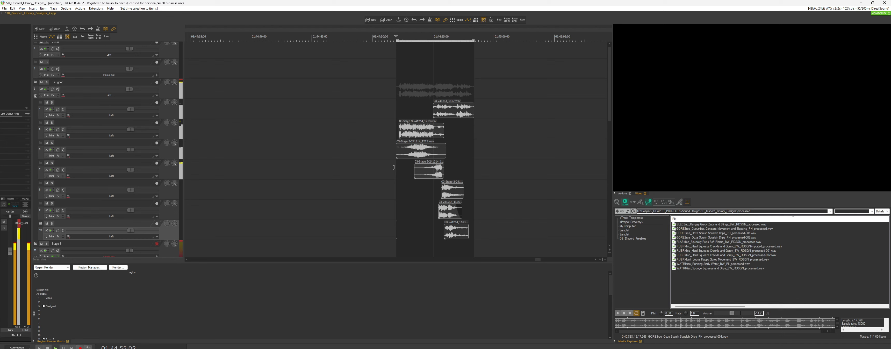
pyautogui.scroll(-2, 414, 177)
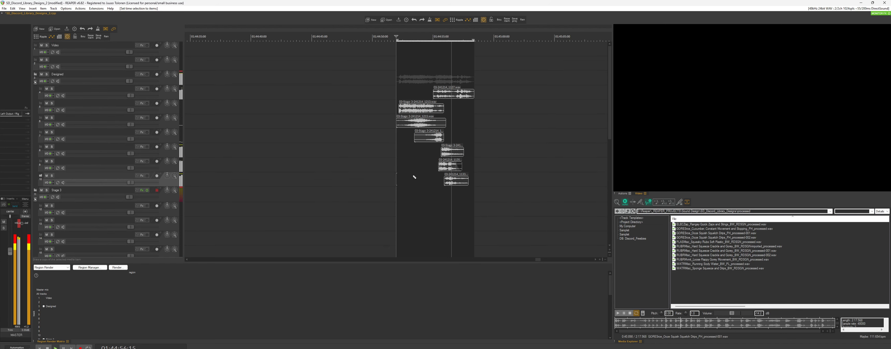
pyautogui.click(449, 168)
pyautogui.press('space')
# Step: Audition the clips on the sixth and fifth Designed child tracks and give the fifth track's clip a long fade-out
pyautogui.scroll(4, 448, 168)
pyautogui.click(363, 166)
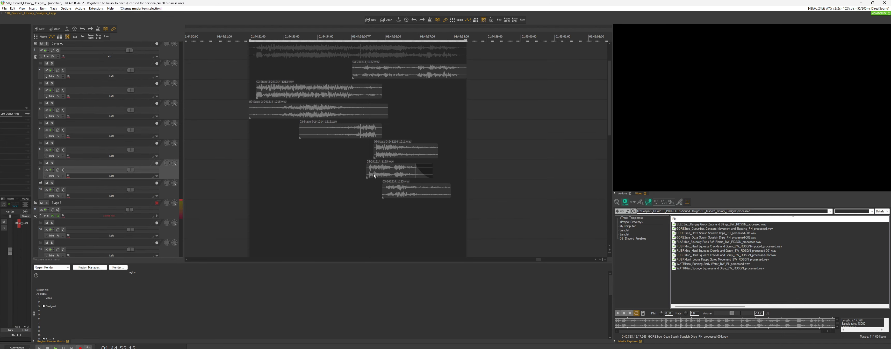
pyautogui.click(374, 175)
pyautogui.press('space')
pyautogui.press('space')
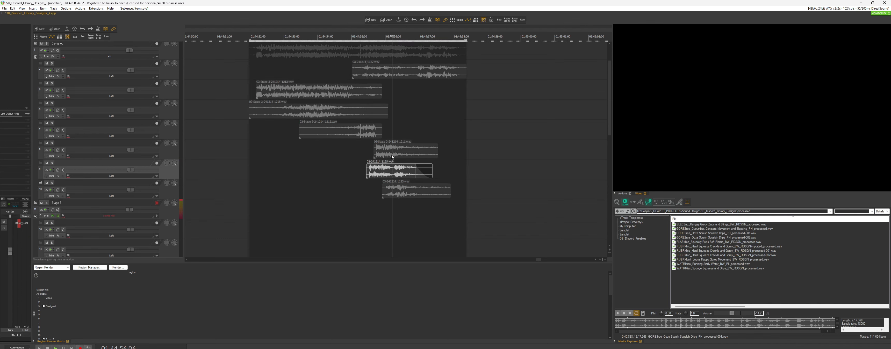
pyautogui.click(380, 150)
pyautogui.press('space')
pyautogui.press('space')
pyautogui.moveTo(438, 151); pyautogui.dragTo(392, 145)
pyautogui.click(348, 148)
# Step: Line up the burst clips on the sixth and seventh Designed child tracks with the start of the fifth track's clip
pyautogui.scroll(4, 348, 149)
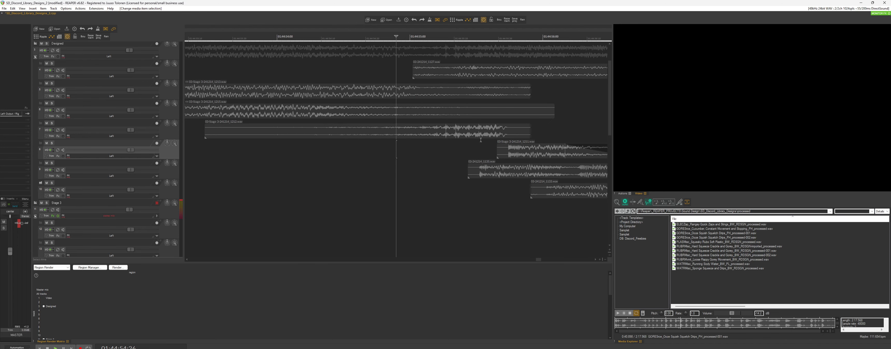
pyautogui.scroll(-4, 481, 140)
pyautogui.moveTo(439, 171); pyautogui.dragTo(443, 168)
pyautogui.moveTo(442, 190); pyautogui.dragTo(411, 192)
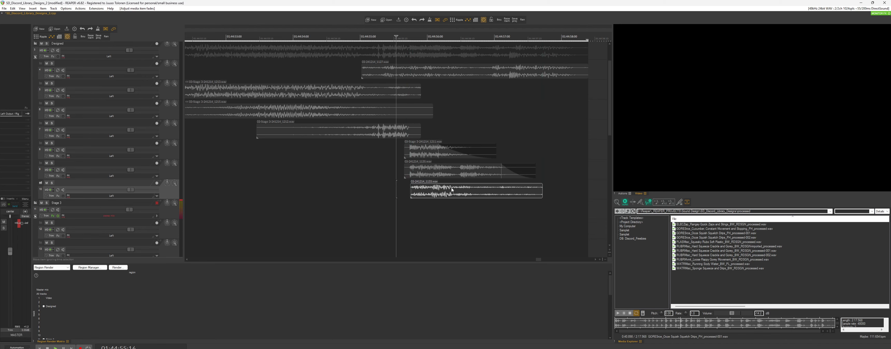
# Step: Cut the tail off the clip on the seventh Designed child track and fade out its end
pyautogui.click(495, 189)
pyautogui.press('s')
pyautogui.press('Delete')
pyautogui.moveTo(497, 189); pyautogui.dragTo(470, 190)
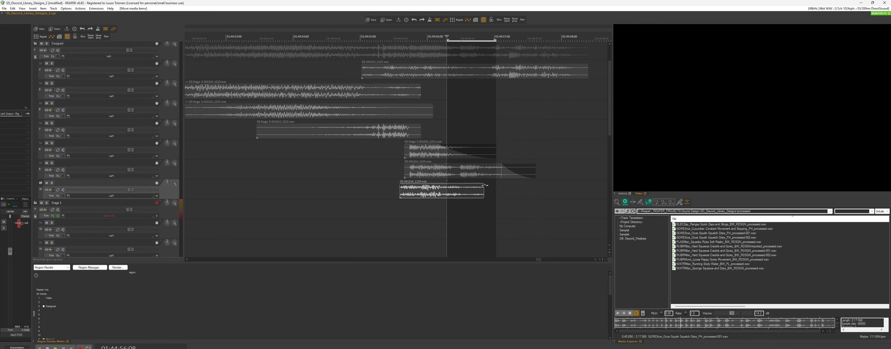
pyautogui.hotkey('ctrl', 'z')
pyautogui.scroll(-3, 392, 166)
pyautogui.click(390, 164)
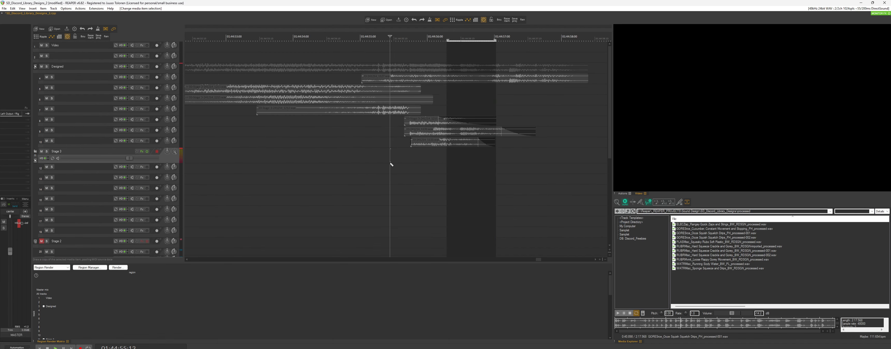
# Step: Trim the ends of the clips on the third and second Designed child tracks near the burst and fade out the second track's clip
pyautogui.scroll(4, 390, 164)
pyautogui.click(408, 97)
pyautogui.press('Delete')
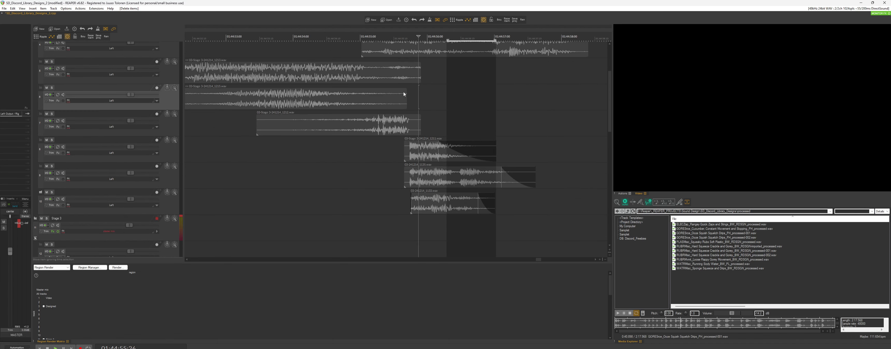
pyautogui.press('s')
pyautogui.click(404, 72)
pyautogui.press('Delete')
pyautogui.moveTo(395, 64); pyautogui.dragTo(374, 65)
pyautogui.scroll(2, 349, 75)
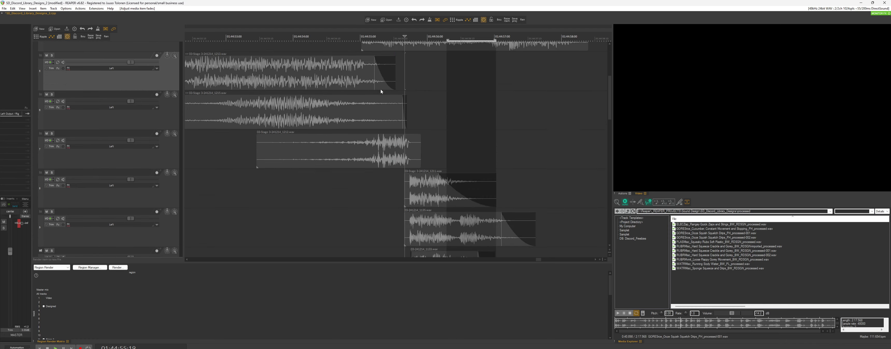
# Step: Audition the first Designed child track's clip, shift it later behind the start of the bursts and fade in its beginning
pyautogui.scroll(3, 384, 91)
pyautogui.click(409, 108)
pyautogui.scroll(-3, 432, 110)
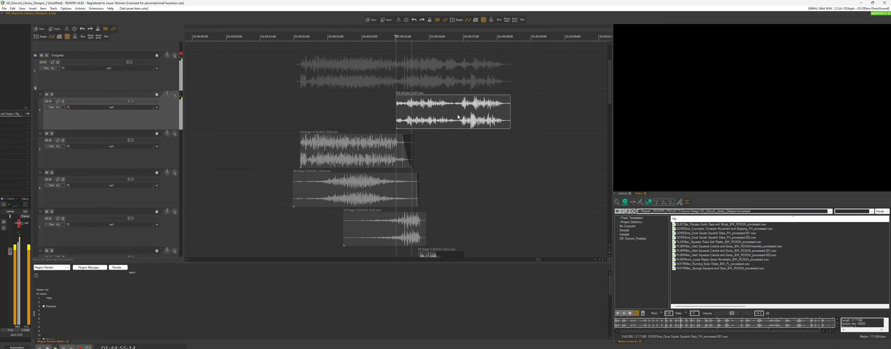
pyautogui.moveTo(447, 119); pyautogui.dragTo(453, 103)
pyautogui.press('space')
pyautogui.scroll(-2, 384, 112)
pyautogui.click(395, 117)
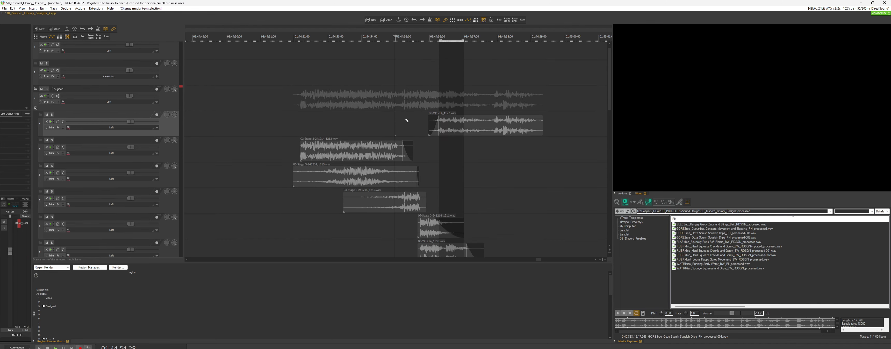
# Step: Play back the layered sound and check how the clips blend from the build-up through to the tail
pyautogui.scroll(4, 421, 167)
pyautogui.press('space')
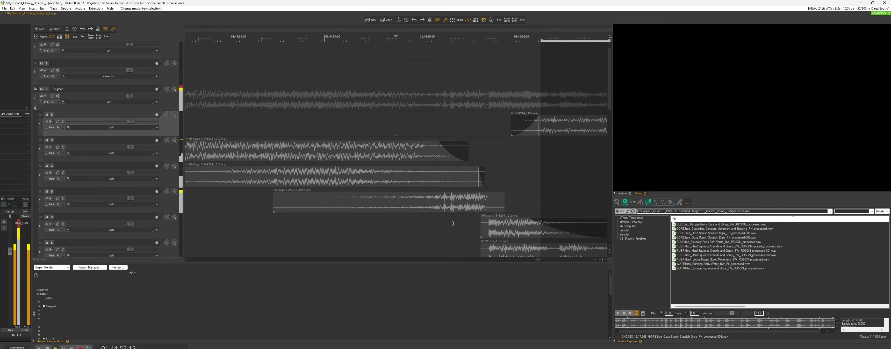
pyautogui.scroll(2, 485, 238)
pyautogui.scroll(-4, 515, 209)
pyautogui.scroll(4, 510, 209)
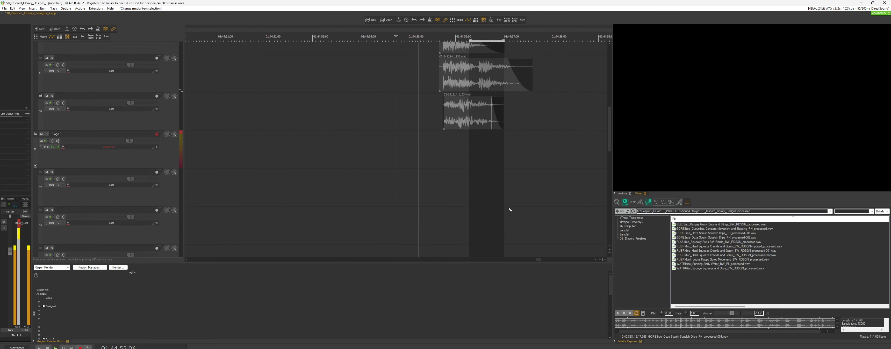
pyautogui.scroll(-3, 505, 208)
pyautogui.scroll(3, 504, 208)
pyautogui.scroll(-3, 485, 167)
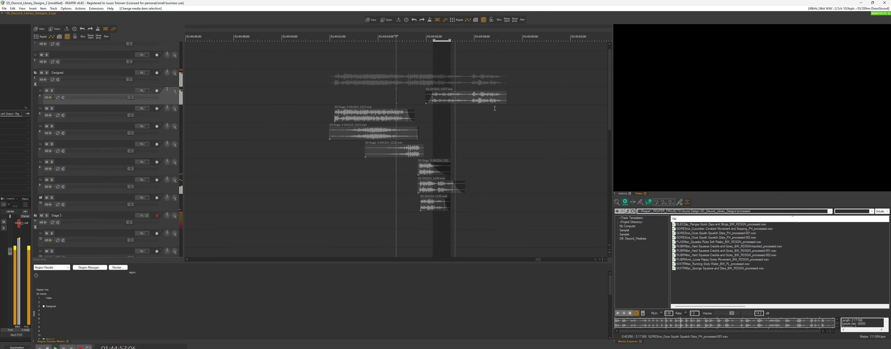
pyautogui.press('space')
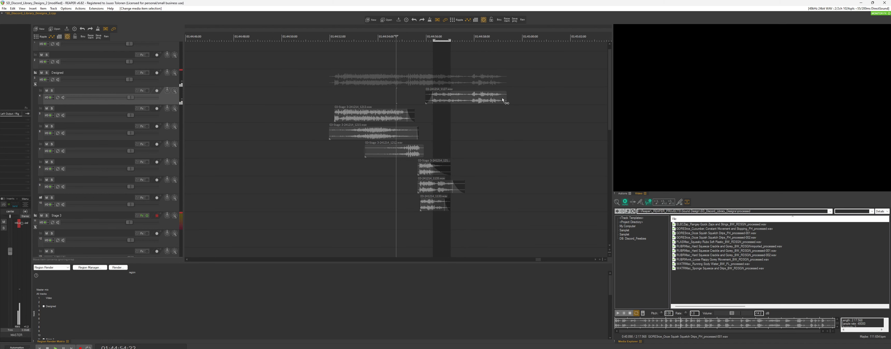
# Step: Give the clip on the first Designed child track a long fade-out over its second half
pyautogui.moveTo(504, 97); pyautogui.dragTo(466, 94)
pyautogui.scroll(-1, 415, 98)
pyautogui.scroll(-2, 432, 128)
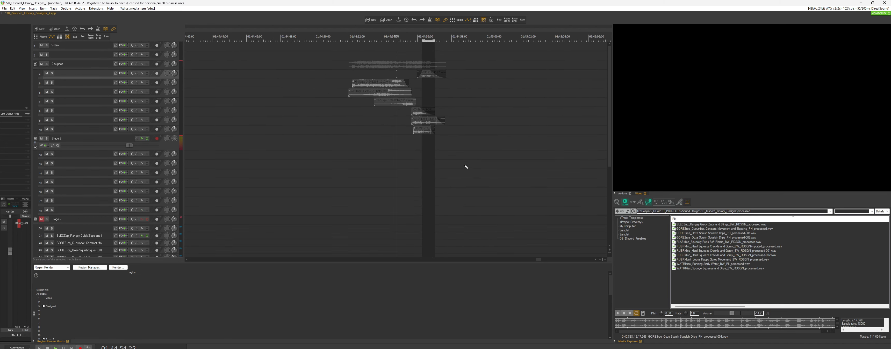
# Step: Select the whole layered group on the Designed child tracks and place a copy of it further along the timeline
pyautogui.moveTo(465, 167); pyautogui.dragTo(340, 59)
pyautogui.scroll(-1, 356, 68)
pyautogui.moveTo(390, 82); pyautogui.dragTo(475, 82)
pyautogui.click(434, 74)
# Step: Slip the audio inside the copied group's clips to different parts of the takes, keeping the clips in position
pyautogui.scroll(5, 481, 119)
pyautogui.scroll(-3, 491, 128)
pyautogui.moveTo(475, 103); pyautogui.dragTo(377, 118)
pyautogui.moveTo(455, 117); pyautogui.dragTo(372, 131)
pyautogui.moveTo(474, 130); pyautogui.dragTo(416, 143)
pyautogui.moveTo(497, 140); pyautogui.dragTo(529, 167)
pyautogui.moveTo(529, 168); pyautogui.dragTo(477, 172)
pyautogui.click(495, 156)
pyautogui.scroll(3, 496, 157)
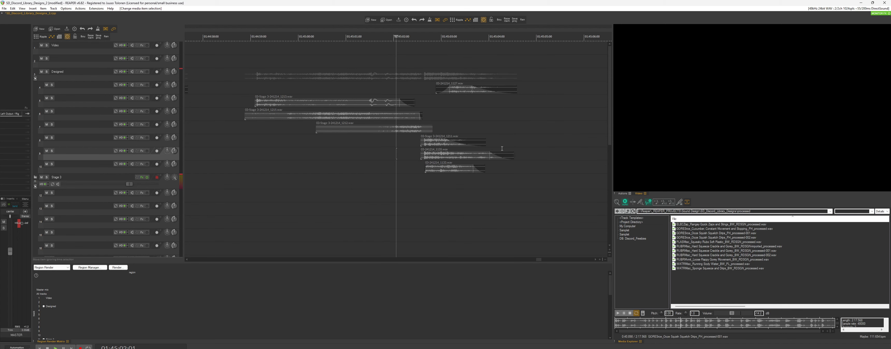
# Step: Shift the second group's clip on the first Designed child track slightly earlier and audition the variation
pyautogui.moveTo(468, 90); pyautogui.dragTo(455, 90)
pyautogui.click(402, 82)
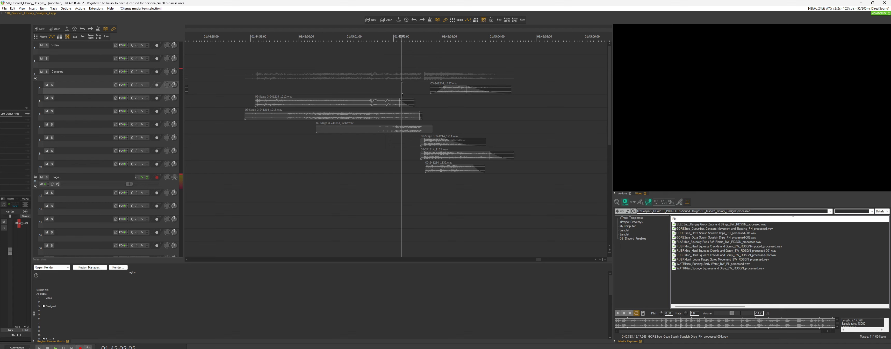
pyautogui.click(414, 89)
# Step: Copy the second layered group further along the timeline as a third variation and play it
pyautogui.scroll(-3, 370, 157)
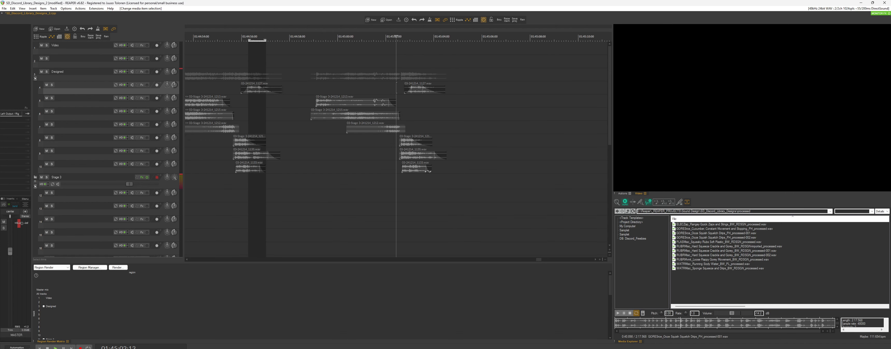
pyautogui.click(321, 142)
pyautogui.moveTo(349, 115); pyautogui.dragTo(519, 102)
pyautogui.scroll(-3, 386, 116)
pyautogui.click(517, 108)
pyautogui.press('space')
pyautogui.scroll(3, 446, 128)
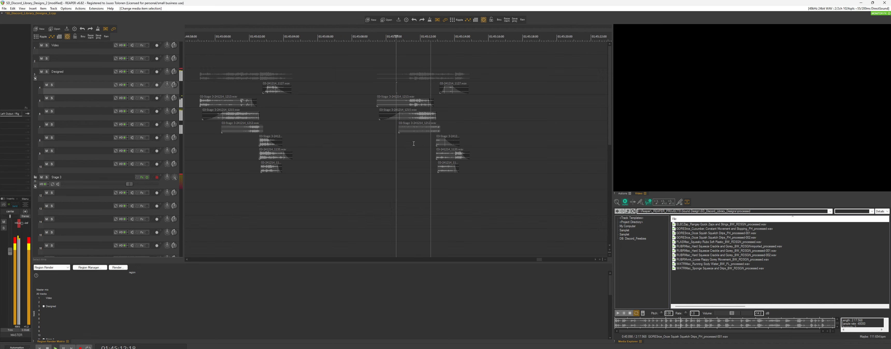
# Step: In the third group, shorten the sixth child track's clip, move the first child track's clip earlier and audition the result
pyautogui.press('space')
pyautogui.moveTo(462, 170); pyautogui.dragTo(458, 154)
pyautogui.press('space')
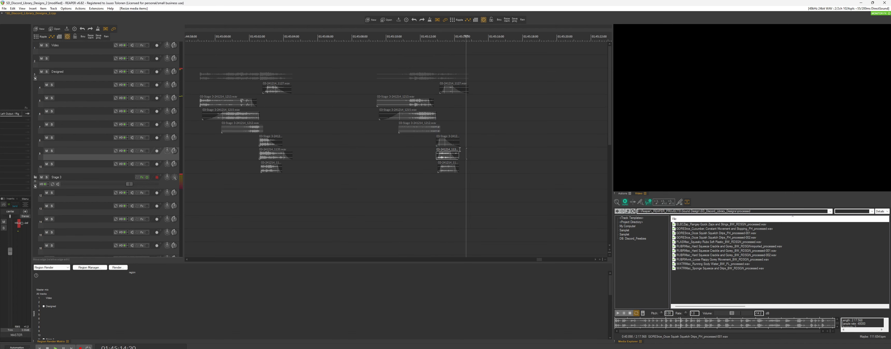
pyautogui.moveTo(465, 89); pyautogui.dragTo(422, 104)
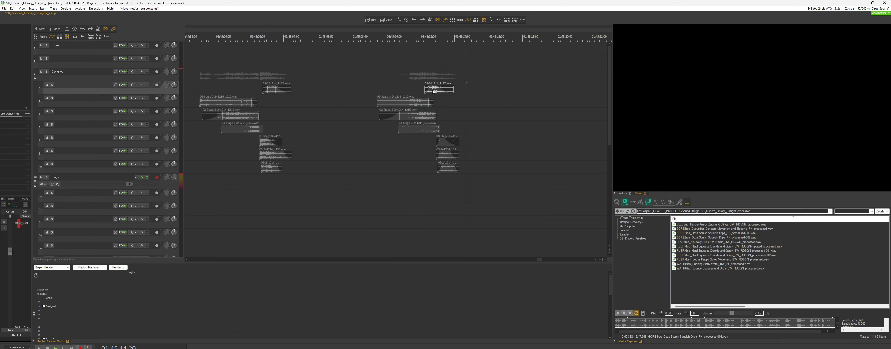
pyautogui.click(402, 85)
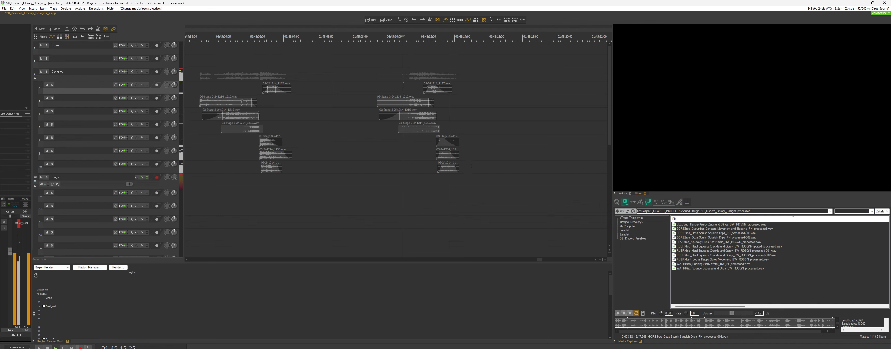
pyautogui.press('space')
pyautogui.click(407, 75)
pyautogui.moveTo(480, 169); pyautogui.dragTo(403, 128)
pyautogui.scroll(-4, 458, 130)
pyautogui.hotkey('ctrl', 'z')
pyautogui.click(386, 88)
# Step: Copy the third layered group directly after itself as a fourth group and slip its audio to another part of the takes
pyautogui.moveTo(485, 178); pyautogui.dragTo(430, 71)
pyautogui.moveTo(439, 103); pyautogui.dragTo(429, 120)
pyautogui.moveTo(488, 189); pyautogui.dragTo(425, 69)
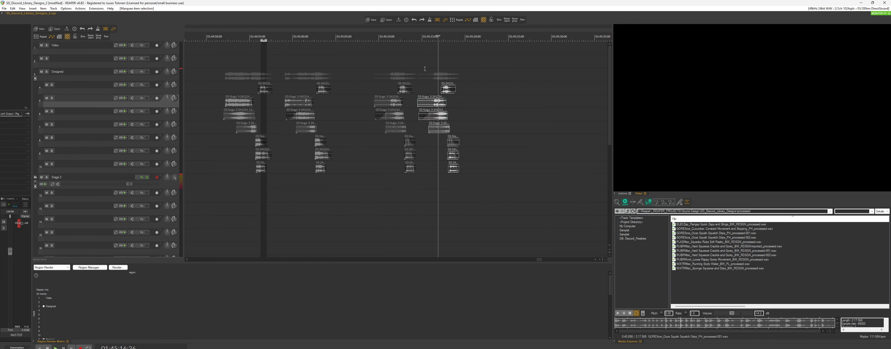
pyautogui.moveTo(437, 106); pyautogui.dragTo(239, 108)
pyautogui.scroll(-2, 292, 111)
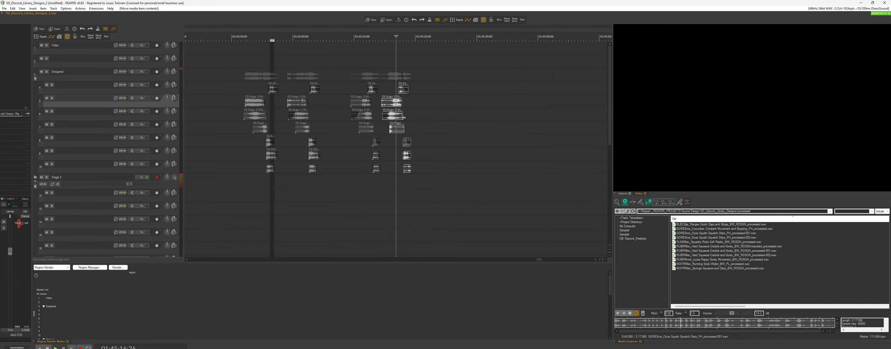
# Step: Place three more copies of the layered group one after another behind the fourth group
pyautogui.moveTo(396, 117); pyautogui.dragTo(415, 123)
pyautogui.moveTo(468, 119)
pyautogui.mouseDown()
pyautogui.moveTo(504, 118)
pyautogui.moveTo(458, 122)
pyautogui.mouseUp()
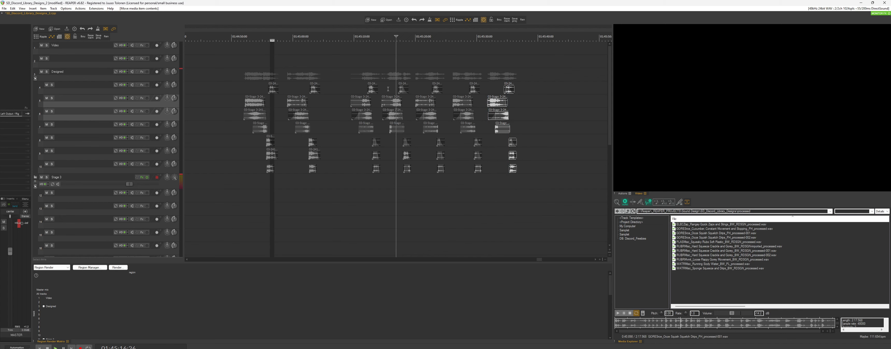
# Step: Play through the duplicated layered groups on the Designed child tracks to review the variations
pyautogui.click(390, 89)
pyautogui.press('space')
pyautogui.scroll(1, 405, 117)
pyautogui.scroll(-1, 405, 118)
pyautogui.scroll(2, 404, 115)
pyautogui.scroll(-2, 409, 118)
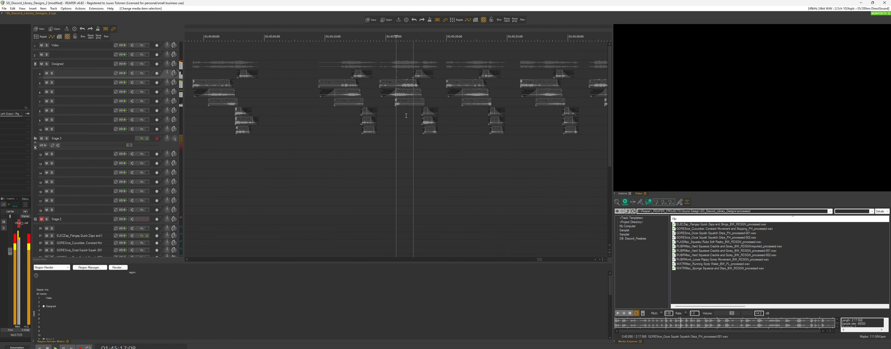
pyautogui.scroll(3, 410, 119)
pyautogui.scroll(-3, 418, 128)
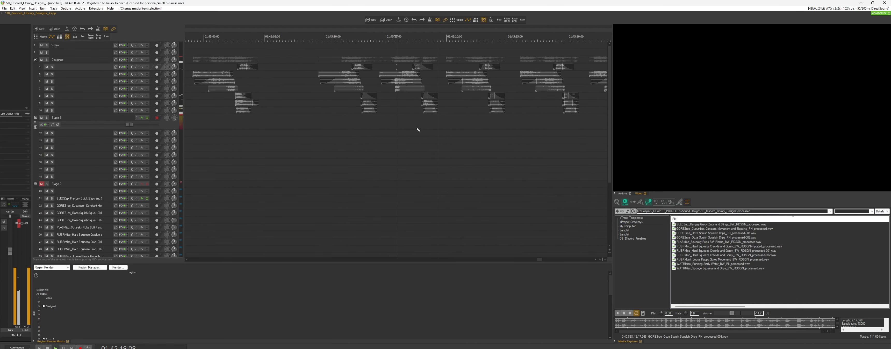
pyautogui.scroll(-1, 454, 103)
pyautogui.scroll(-3, 457, 108)
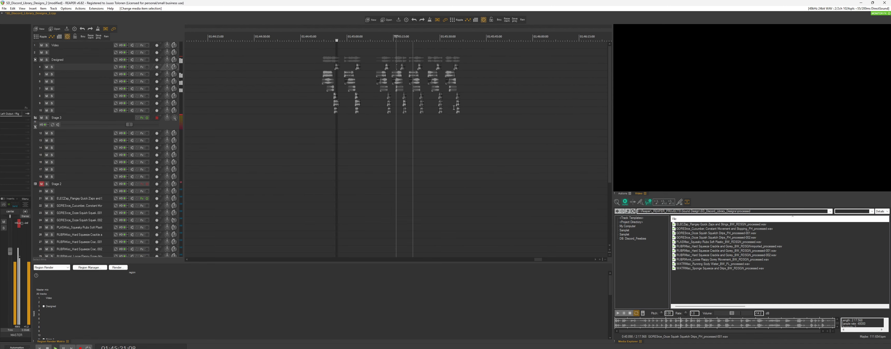
pyautogui.scroll(4, 454, 126)
pyautogui.scroll(-2, 453, 127)
pyautogui.scroll(2, 454, 124)
pyautogui.scroll(1, 455, 123)
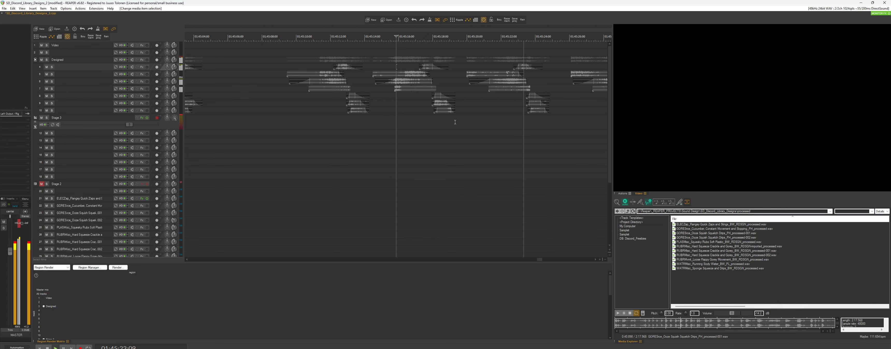
pyautogui.scroll(-4, 455, 123)
pyautogui.scroll(2, 447, 103)
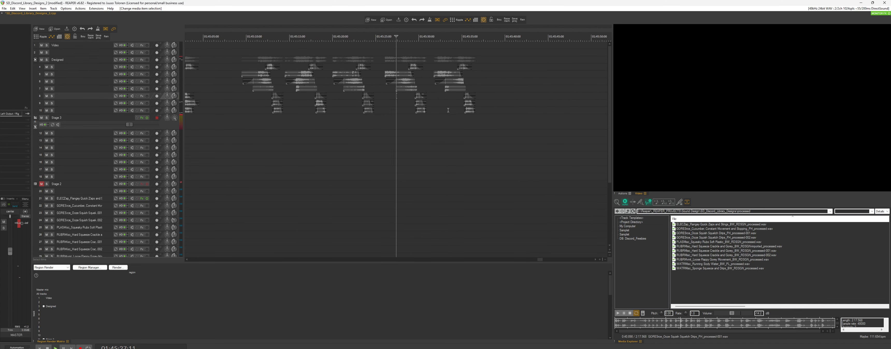
pyautogui.scroll(-1, 448, 112)
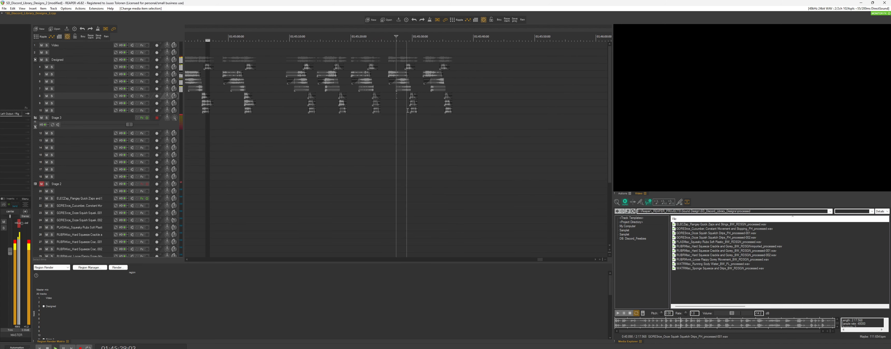
pyautogui.click(294, 54)
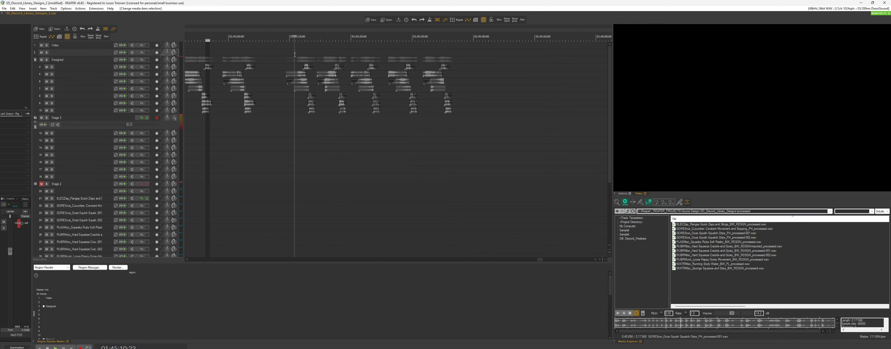
pyautogui.hotkey('ctrl', 'r')
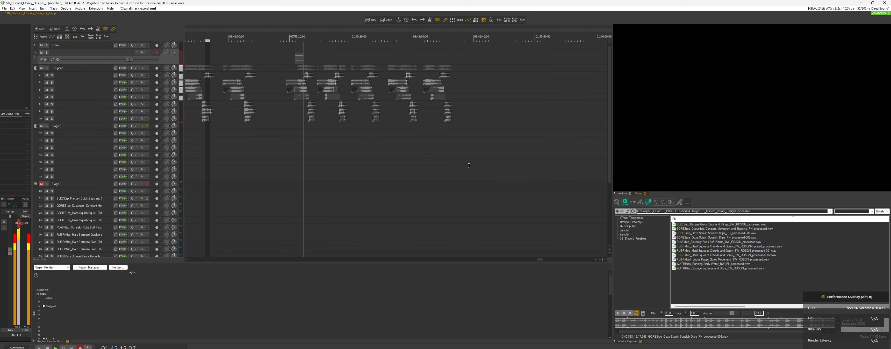
pyautogui.press('space')
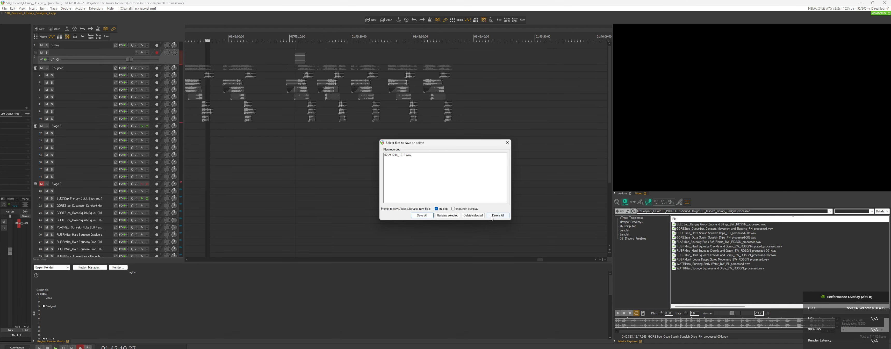
pyautogui.click(498, 216)
pyautogui.click(437, 199)
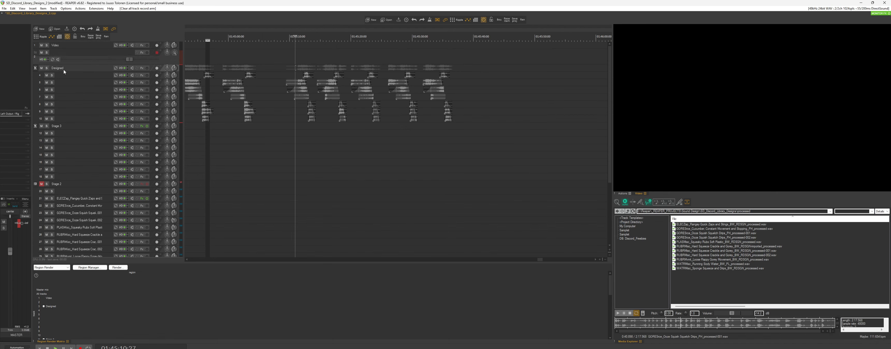
pyautogui.hotkey('ctrl', 'r')
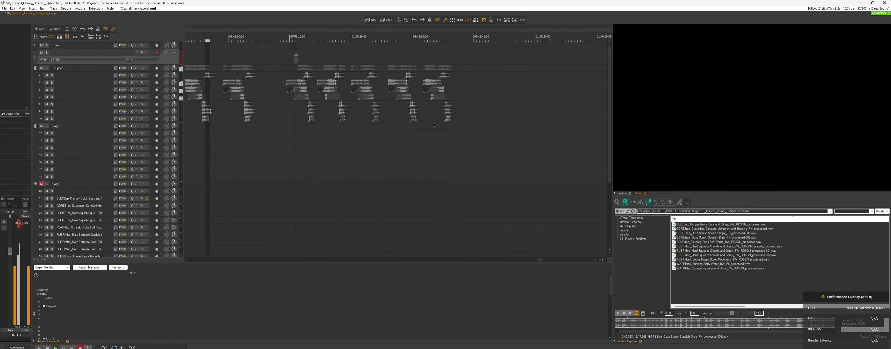
pyautogui.press('space')
pyautogui.click(491, 212)
pyautogui.click(437, 199)
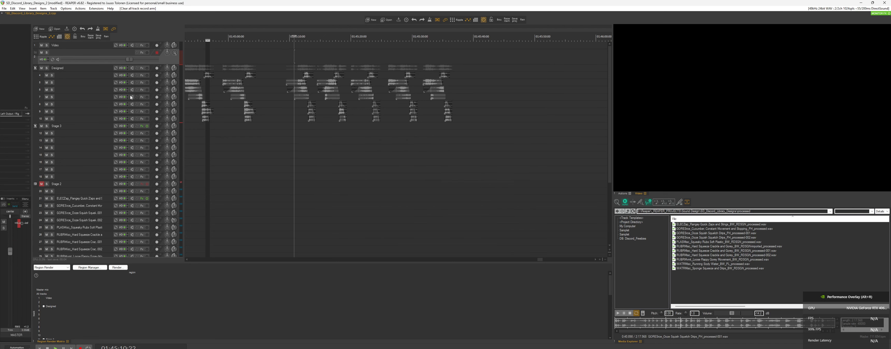
# Step: Record the Designed track's output while the layered variations play through, and keep the recorded file
pyautogui.click(85, 70)
pyautogui.hotkey('ctrl', 'r')
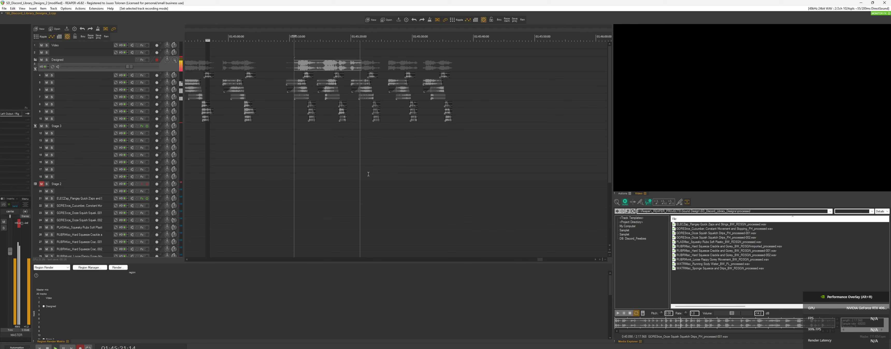
pyautogui.scroll(-2, 396, 134)
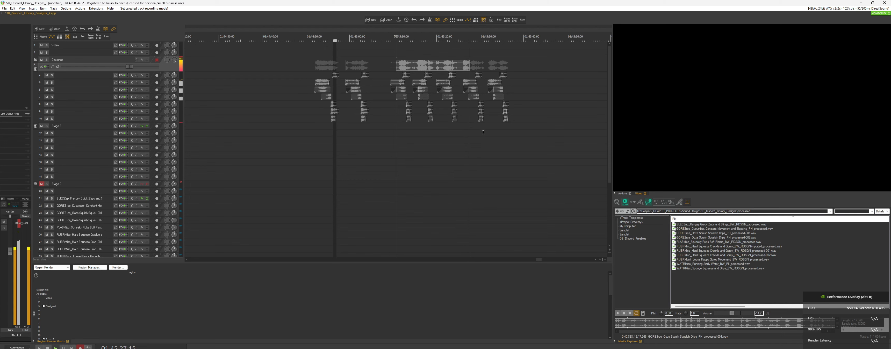
pyautogui.scroll(2, 484, 132)
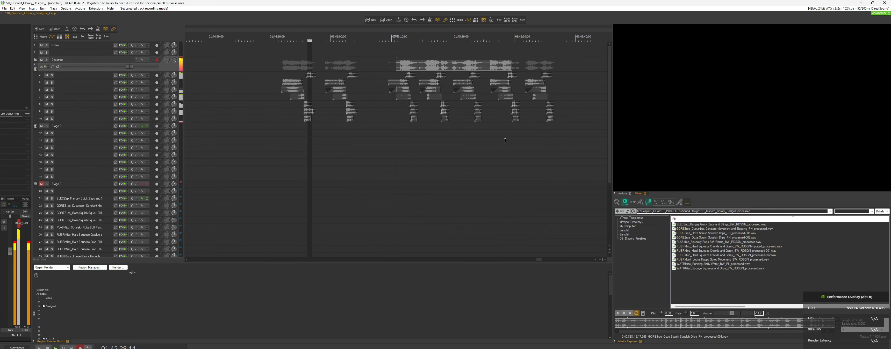
pyautogui.scroll(-2, 507, 118)
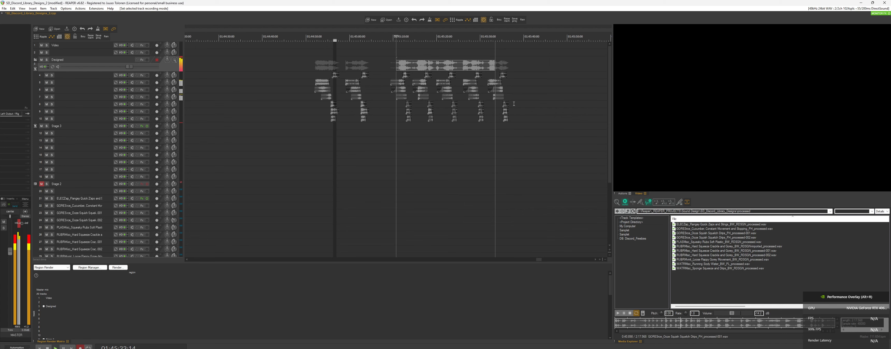
pyautogui.scroll(4, 525, 111)
pyautogui.scroll(-6, 526, 111)
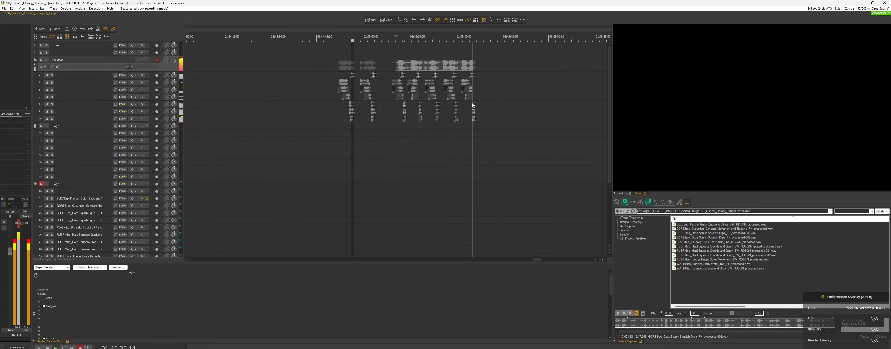
pyautogui.scroll(2, 474, 97)
pyautogui.scroll(-4, 475, 98)
pyautogui.press('space')
pyautogui.press('Return')
# Step: Move the recorded Designed clip to the empty timeline area behind the groups and place it on the second child track
pyautogui.moveTo(415, 67); pyautogui.dragTo(519, 68)
pyautogui.click(480, 81)
pyautogui.scroll(4, 504, 81)
pyautogui.scroll(3, 485, 71)
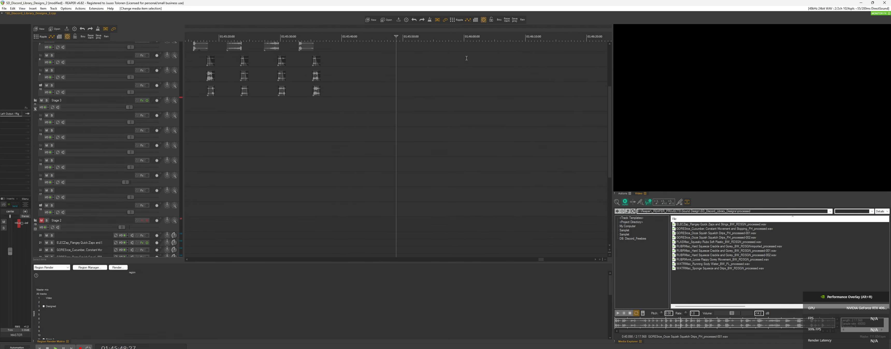
pyautogui.scroll(5, 467, 69)
pyautogui.moveTo(445, 79); pyautogui.dragTo(446, 111)
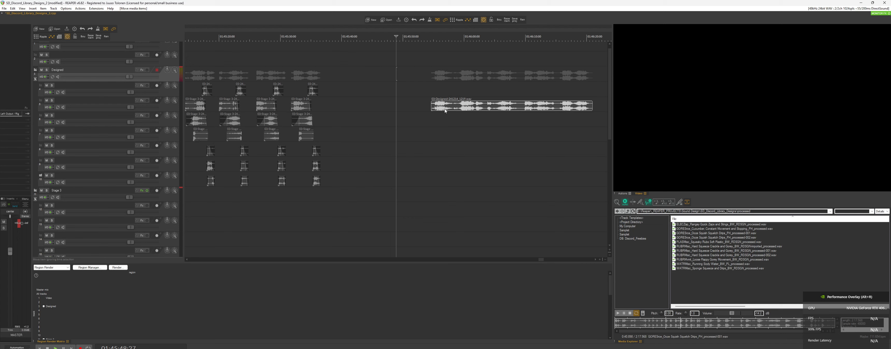
# Step: Trim the recorded clip on the second child track down to its first sound
pyautogui.click(459, 106)
pyautogui.press('Delete')
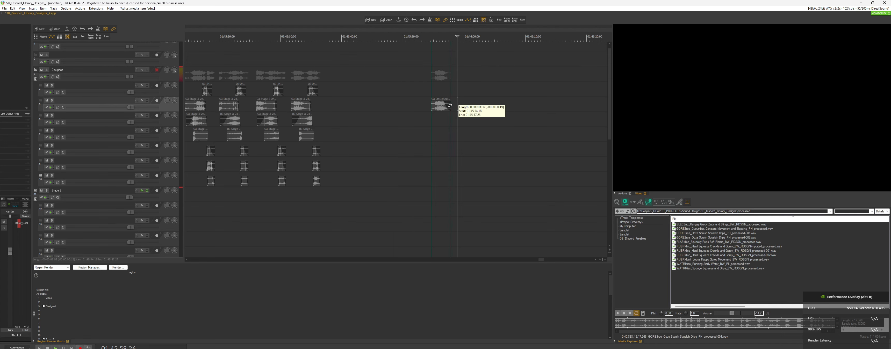
pyautogui.click(435, 107)
pyautogui.moveTo(450, 104); pyautogui.dragTo(404, 103)
# Step: Copy the trimmed clip onto the third child track and slip the copy's audio to another part of the recording
pyautogui.scroll(3, 434, 107)
pyautogui.keyDown('ctrl'); pyautogui.moveTo(416, 106); pyautogui.dragTo(408, 120); pyautogui.keyUp('ctrl')
pyautogui.keyDown('alt'); pyautogui.moveTo(407, 121); pyautogui.dragTo(369, 124); pyautogui.keyUp('alt')
pyautogui.scroll(-2, 417, 121)
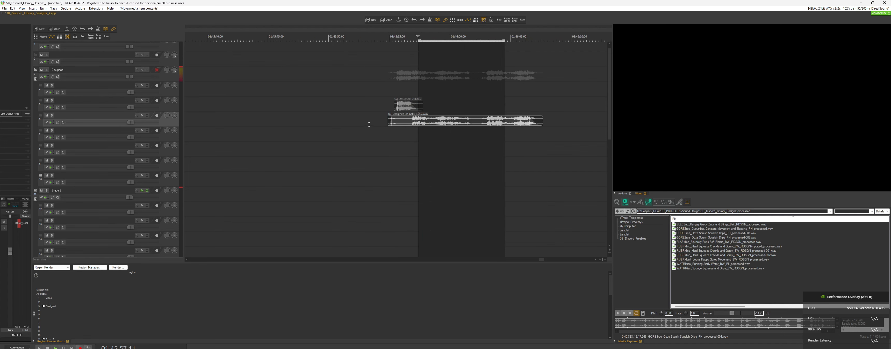
# Step: Slip the third child track clip's audio again and trim it to one sound overlapping the end of the first clip
pyautogui.keyDown('alt'); pyautogui.moveTo(439, 122); pyautogui.dragTo(410, 120); pyautogui.keyUp('alt')
pyautogui.press('s')
pyautogui.click(412, 119)
pyautogui.press('Delete')
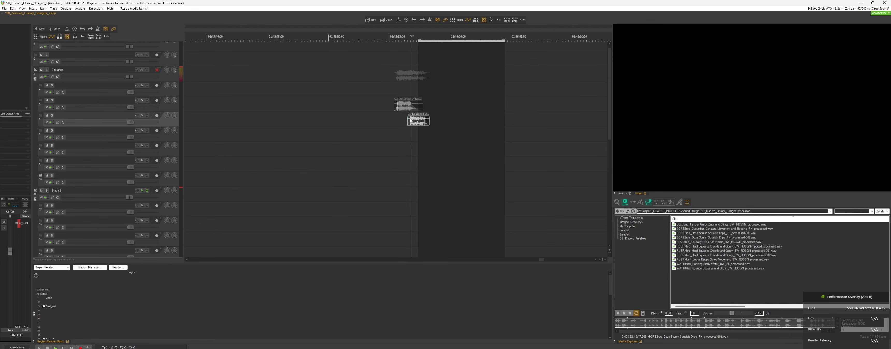
pyautogui.click(411, 119)
# Step: Audition the two overlapping clips, slip the third child track clip's audio to a different sound and trim its end
pyautogui.click(389, 119)
pyautogui.scroll(1, 391, 119)
pyautogui.press('space')
pyautogui.scroll(2, 409, 119)
pyautogui.scroll(-2, 425, 136)
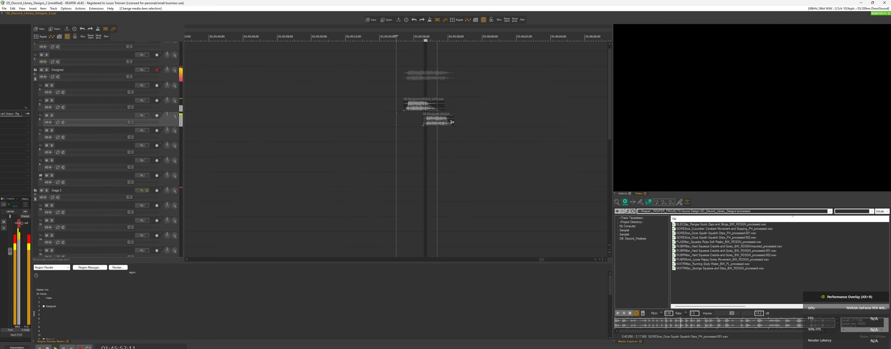
pyautogui.press('space')
pyautogui.moveTo(451, 122)
pyautogui.mouseDown()
pyautogui.moveTo(503, 124)
pyautogui.moveTo(378, 135)
pyautogui.moveTo(440, 130)
pyautogui.moveTo(438, 122)
pyautogui.mouseUp()
pyautogui.press('space')
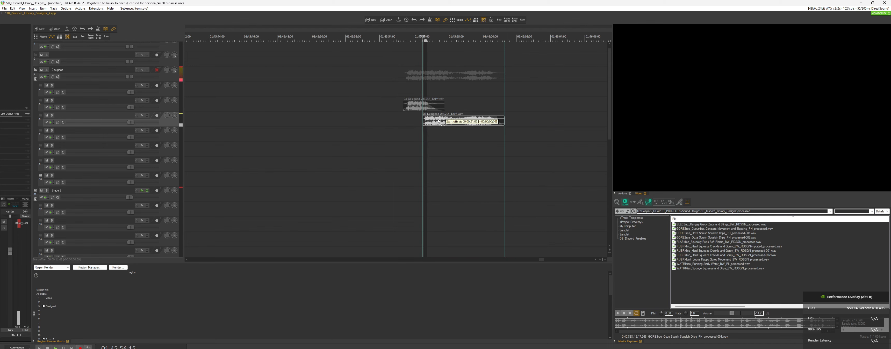
pyautogui.moveTo(504, 122); pyautogui.dragTo(444, 120)
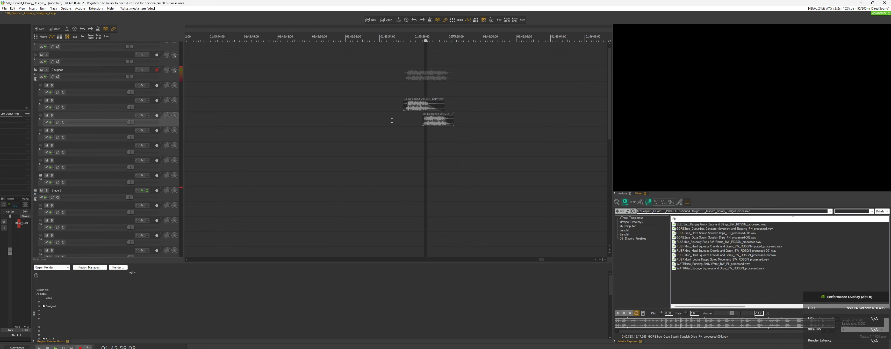
# Step: Play the two overlapping clips and extend the end of the third child track's clip to include the following sound
pyautogui.click(392, 120)
pyautogui.scroll(2, 433, 116)
pyautogui.press('space')
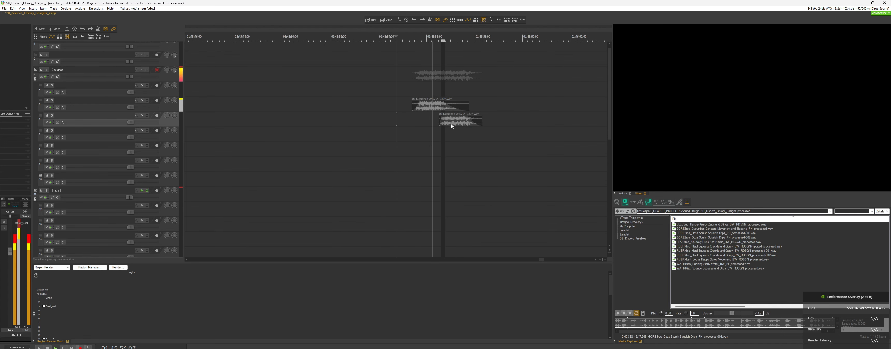
pyautogui.scroll(-2, 451, 123)
pyautogui.press('space')
pyautogui.moveTo(455, 124); pyautogui.dragTo(498, 123)
pyautogui.press('space')
pyautogui.click(440, 122)
pyautogui.scroll(3, 407, 131)
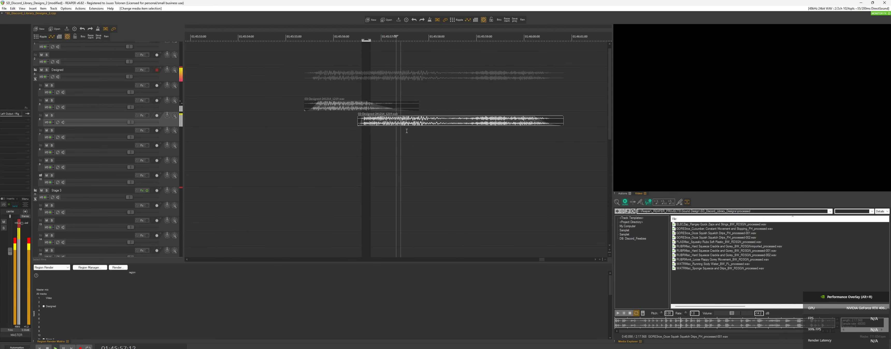
# Step: Split the extended clip on the third child track and delete its end portion
pyautogui.press('s')
pyautogui.press('s')
pyautogui.click(428, 121)
pyautogui.click(457, 118)
pyautogui.press('Delete')
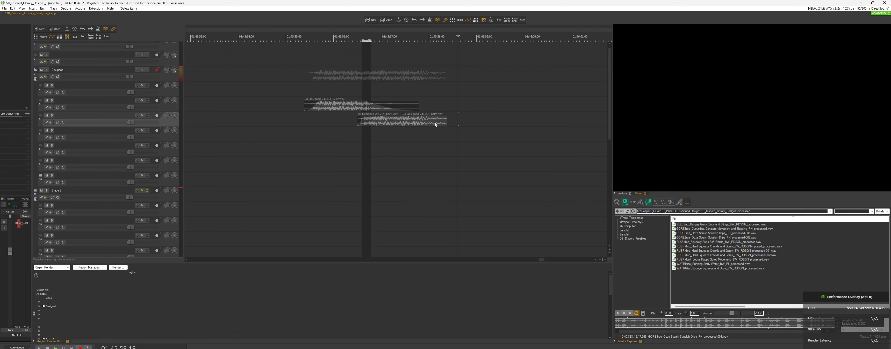
# Step: Move the split-off second piece onto the fourth child track, audition it and shift it slightly later
pyautogui.moveTo(431, 122); pyautogui.dragTo(388, 133)
pyautogui.moveTo(382, 135); pyautogui.dragTo(384, 136)
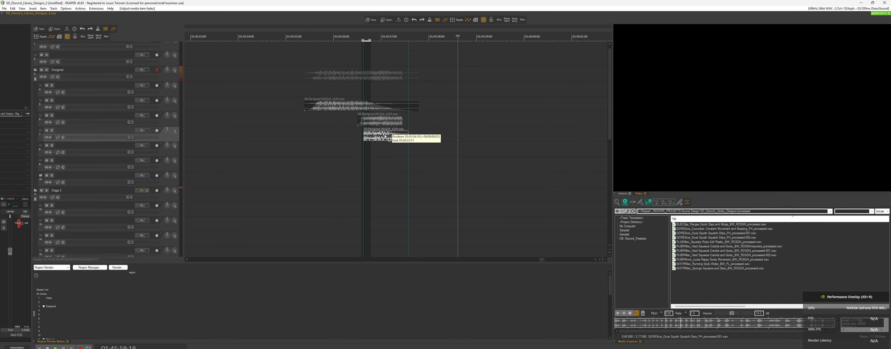
pyautogui.click(315, 128)
pyautogui.press('space')
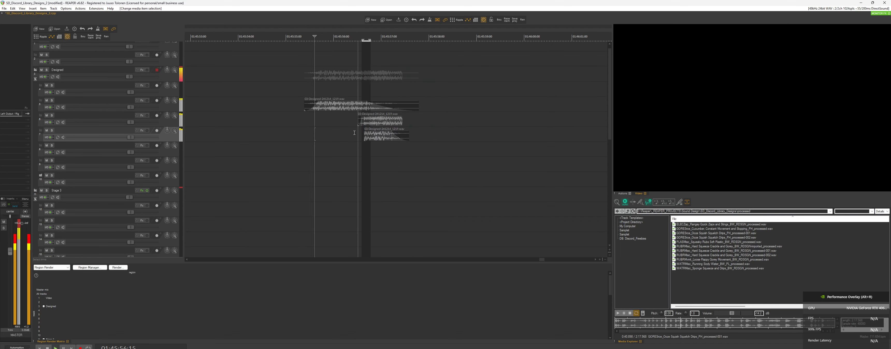
pyautogui.press('space')
pyautogui.moveTo(384, 138); pyautogui.dragTo(400, 137)
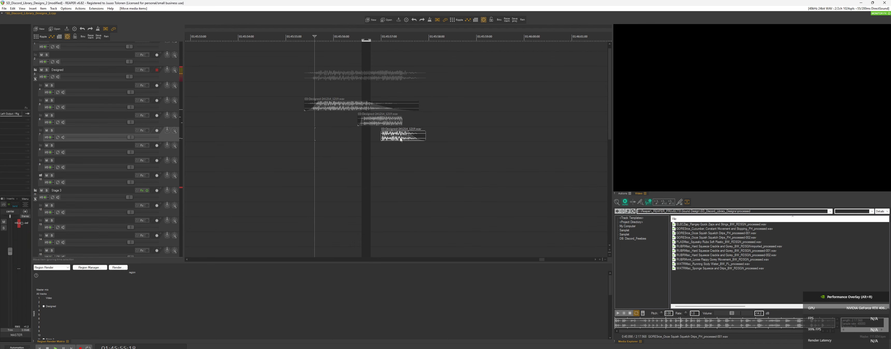
# Step: Extend the end of the fourth child track's clip and slip its audio to another sound while auditioning
pyautogui.press('space')
pyautogui.press('space')
pyautogui.moveTo(426, 134); pyautogui.dragTo(560, 136)
pyautogui.press('space')
pyautogui.click(444, 119)
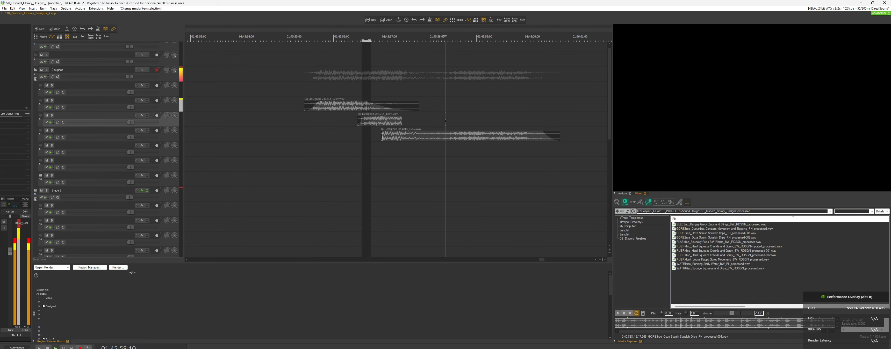
pyautogui.scroll(2, 433, 140)
pyautogui.scroll(-2, 433, 142)
pyautogui.press('space')
pyautogui.moveTo(434, 133); pyautogui.dragTo(307, 135)
pyautogui.press('space')
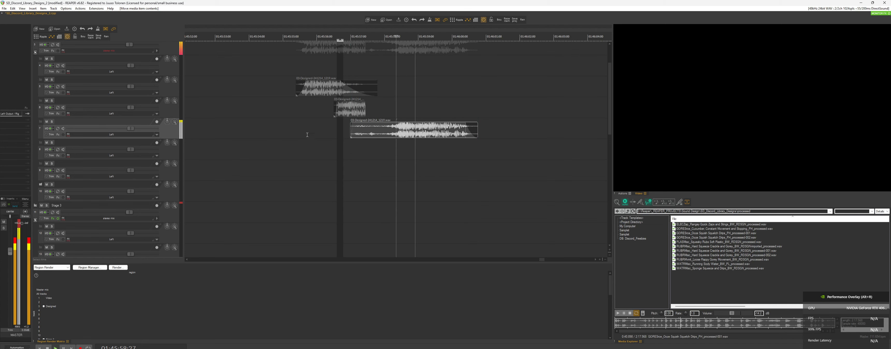
# Step: Trim the start of the fourth child track's clip, move it earlier to overlap the third track's clip and play the result
pyautogui.press('space')
pyautogui.click(414, 116)
pyautogui.press('space')
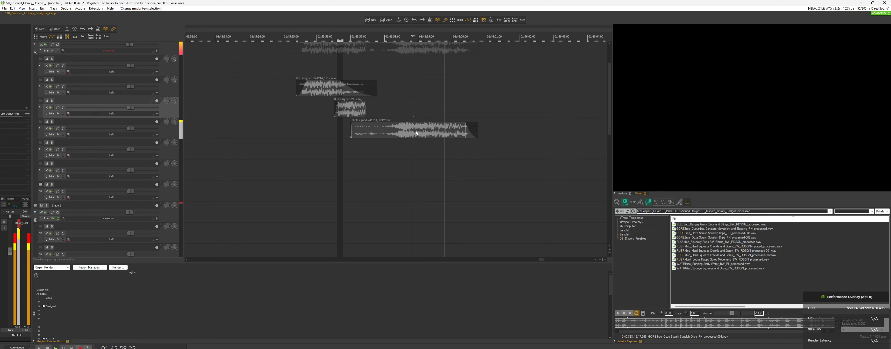
pyautogui.press('space')
pyautogui.moveTo(351, 131); pyautogui.dragTo(425, 125)
pyautogui.press('space')
pyautogui.moveTo(434, 128); pyautogui.dragTo(356, 127)
pyautogui.click(292, 127)
pyautogui.scroll(-2, 394, 121)
pyautogui.press('space')
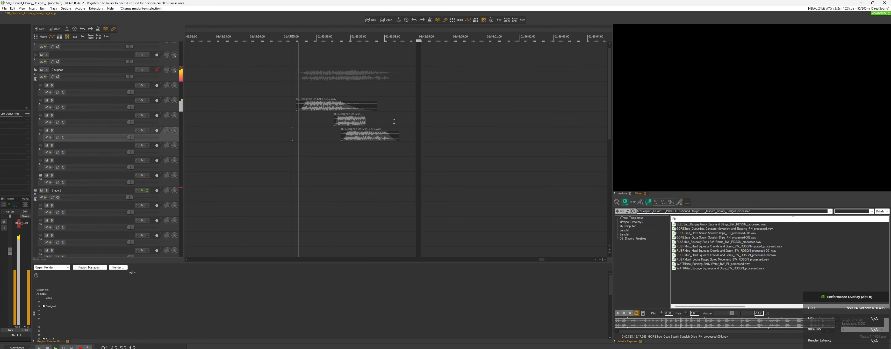
# Step: Play the re-layered sound, return to the first designed sound on the timeline and audition its layers
pyautogui.scroll(2, 398, 126)
pyautogui.scroll(-2, 416, 136)
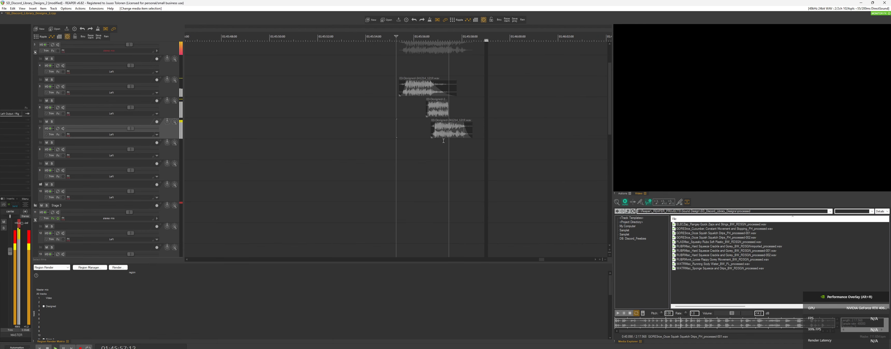
pyautogui.scroll(-4, 438, 141)
pyautogui.scroll(-3, 400, 109)
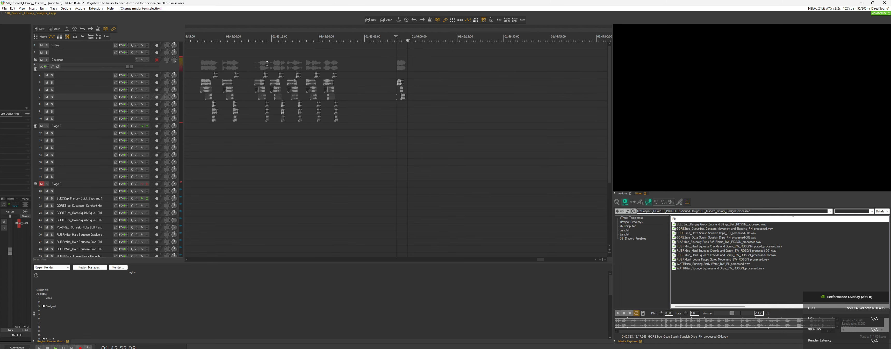
pyautogui.scroll(-2, 212, 112)
pyautogui.scroll(4, 313, 99)
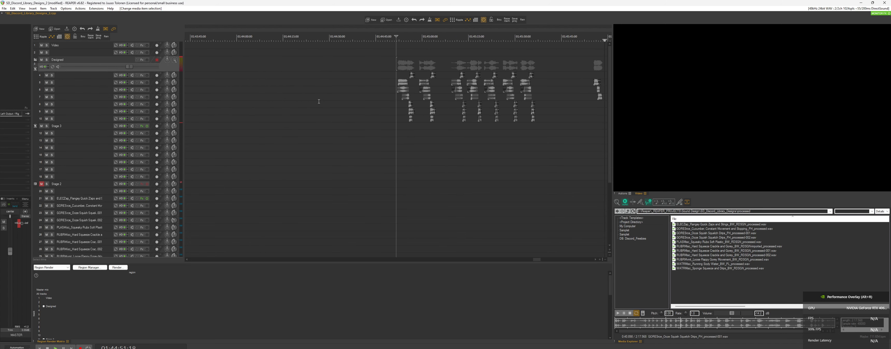
pyautogui.click(398, 63)
pyautogui.scroll(2, 417, 82)
pyautogui.press('space')
pyautogui.scroll(2, 423, 91)
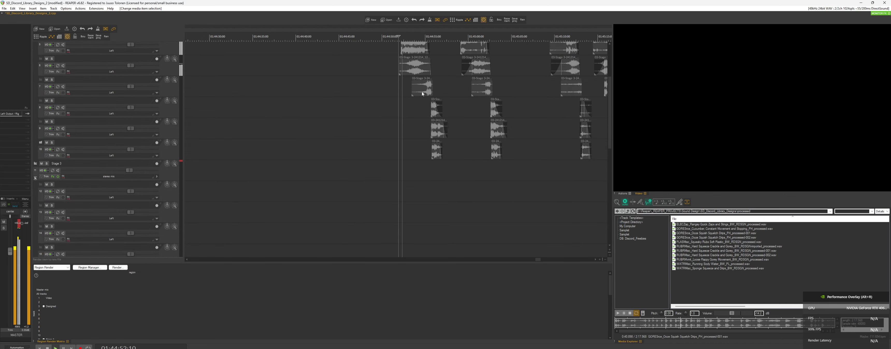
pyautogui.scroll(2, 438, 115)
pyautogui.scroll(-1, 438, 117)
pyautogui.scroll(4, 437, 115)
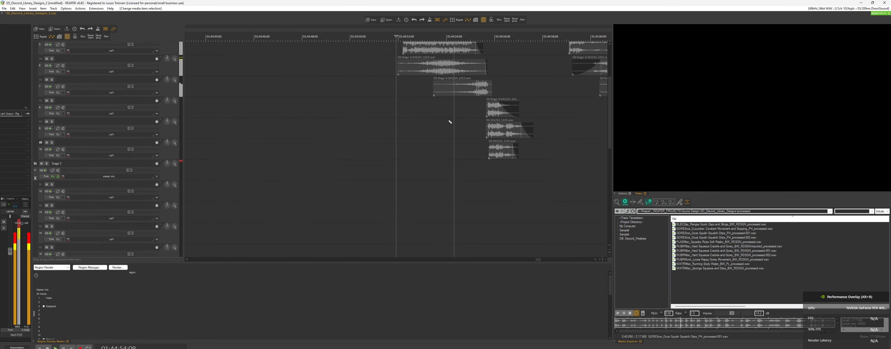
pyautogui.scroll(-8, 459, 126)
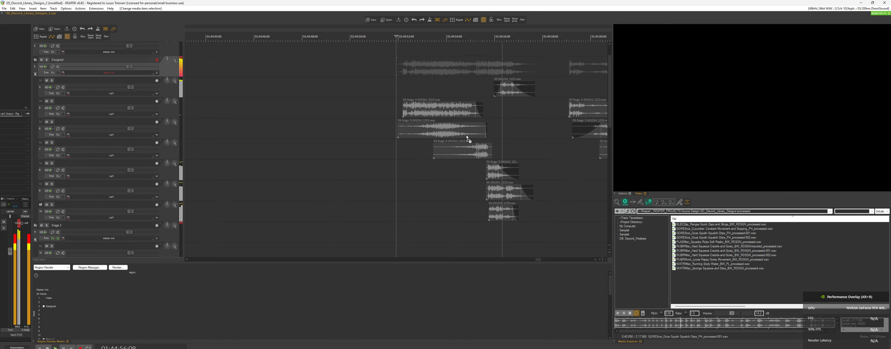
pyautogui.press('space')
# Step: Move the clips of the following sound variations later on the timeline, leaving more room after the first sound
pyautogui.moveTo(535, 192); pyautogui.dragTo(421, 82)
pyautogui.moveTo(425, 110); pyautogui.dragTo(448, 110)
pyautogui.scroll(-3, 527, 160)
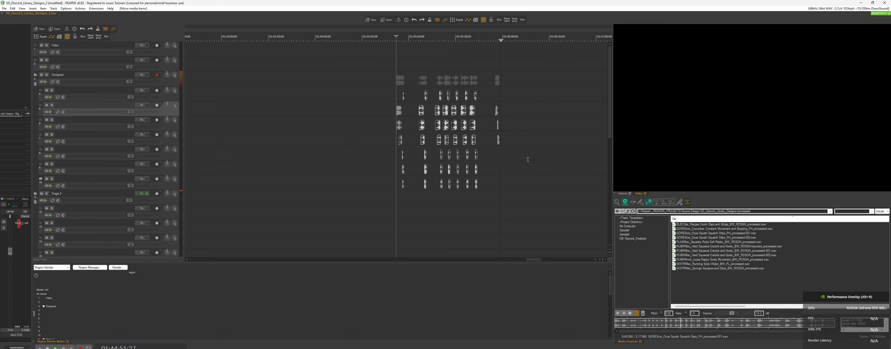
# Step: Copy the two lower clips of the re-layered sound onto two new tracks below track 7, at the first sound's impact
pyautogui.moveTo(522, 159); pyautogui.dragTo(495, 105)
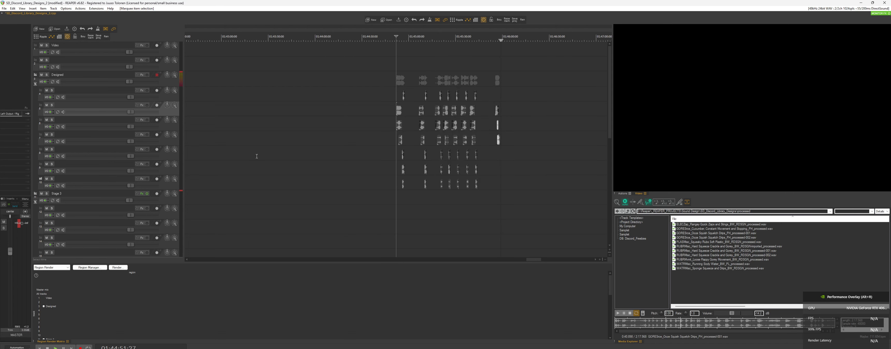
pyautogui.click(170, 141)
pyautogui.hotkey('ctrl', 't')
pyautogui.scroll(7, 403, 162)
pyautogui.hotkey('ctrl', 't')
pyautogui.click(426, 158)
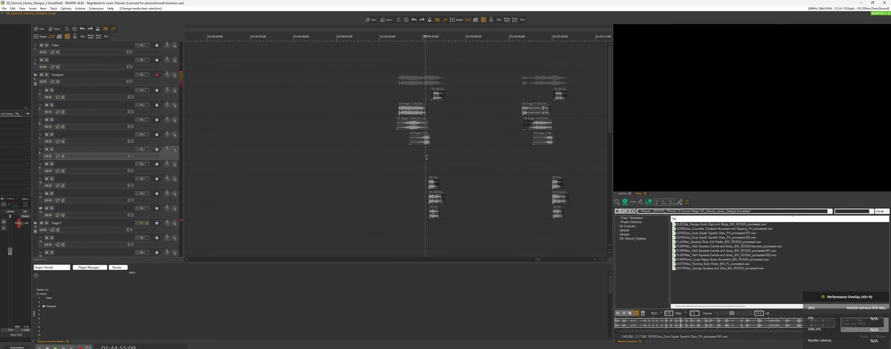
pyautogui.hotkey('ctrl', 'v')
# Step: Mute the pasted clip on track 9, shift the pasted clip on track 8 slightly later and play the result
pyautogui.click(422, 162)
pyautogui.scroll(5, 422, 162)
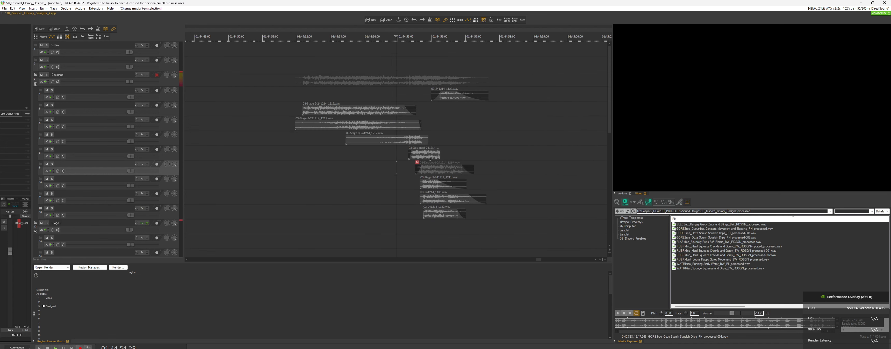
pyautogui.moveTo(428, 154); pyautogui.dragTo(436, 155)
pyautogui.click(323, 166)
pyautogui.press('space')
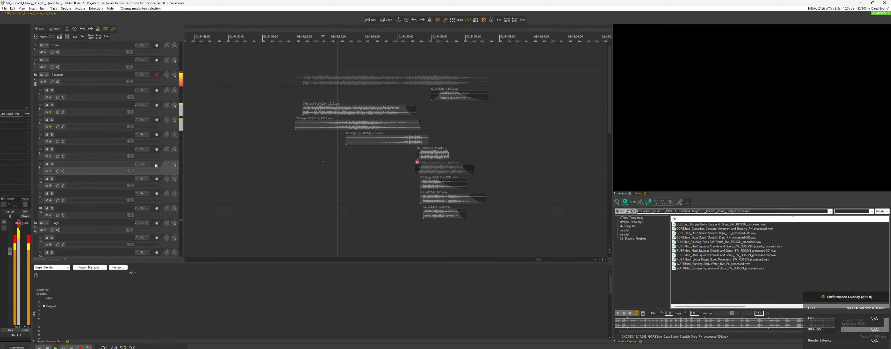
# Step: Try the Raum reverb on track 8, audition the impact with it and close the effect window
pyautogui.click(141, 149)
pyautogui.write('raum')
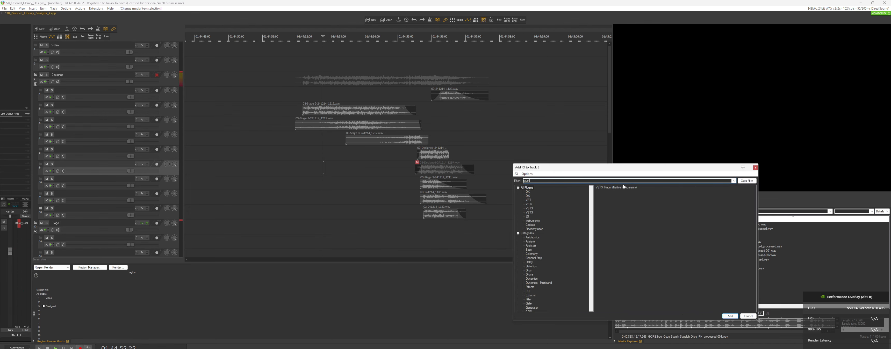
pyautogui.doubleClick(622, 187)
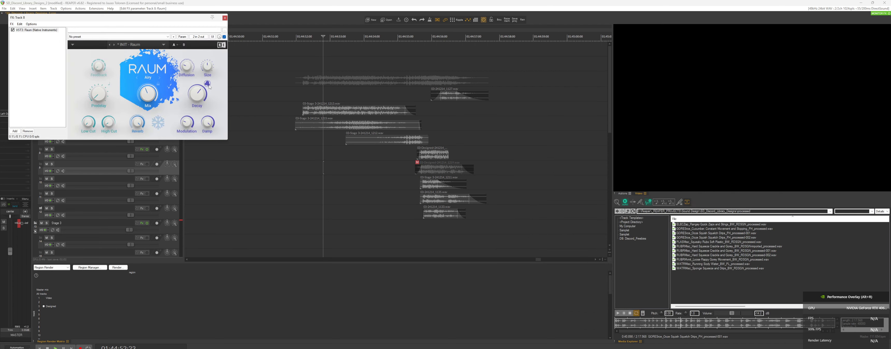
pyautogui.click(407, 99)
pyautogui.press('space')
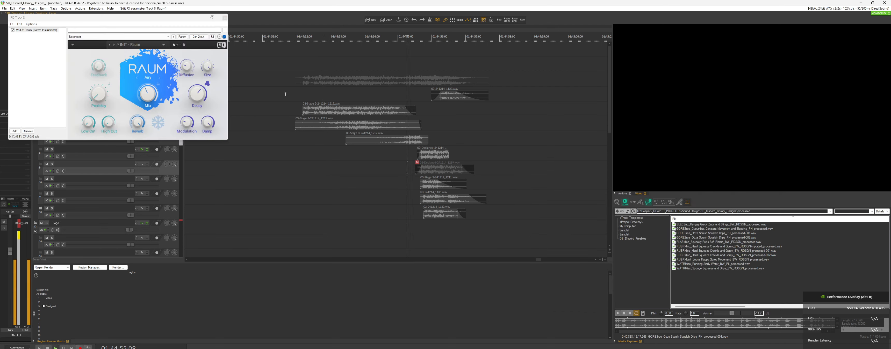
pyautogui.click(225, 17)
# Step: Shift the clip on track 8 slightly later against the impact layers
pyautogui.scroll(4, 414, 151)
pyautogui.press('space')
pyautogui.moveTo(449, 157); pyautogui.dragTo(455, 157)
pyautogui.scroll(-3, 455, 156)
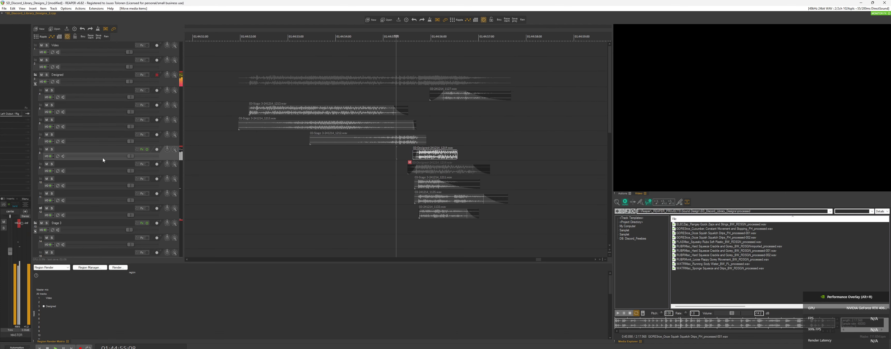
# Step: Audition the impact layers, soloing track 11 briefly to check its contribution
pyautogui.press('space')
pyautogui.click(51, 195)
pyautogui.click(52, 194)
pyautogui.press('space')
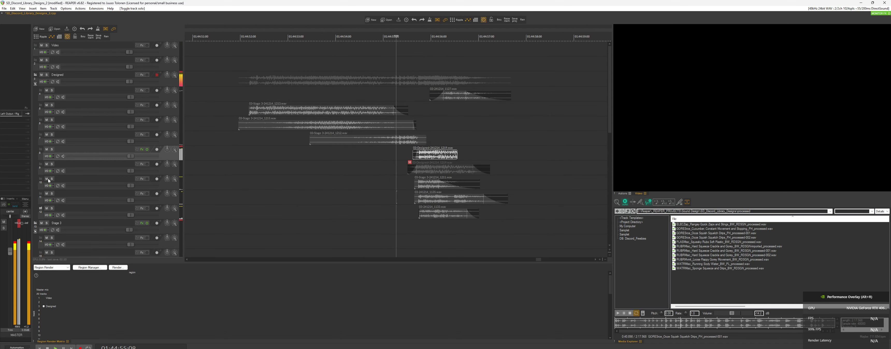
pyautogui.press('space')
# Step: Shift the clip on track 11 slightly later, mute track 10 and remove all effects from track 8
pyautogui.moveTo(427, 202); pyautogui.dragTo(433, 201)
pyautogui.click(404, 199)
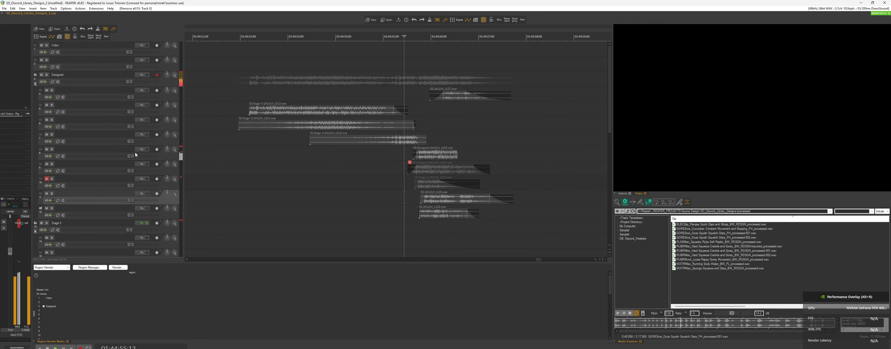
pyautogui.press('space')
# Step: Shorten the clip on track 8 from its end and readjust the timing of track 11's clip while auditioning
pyautogui.moveTo(457, 152); pyautogui.dragTo(439, 152)
pyautogui.moveTo(433, 198); pyautogui.dragTo(425, 197)
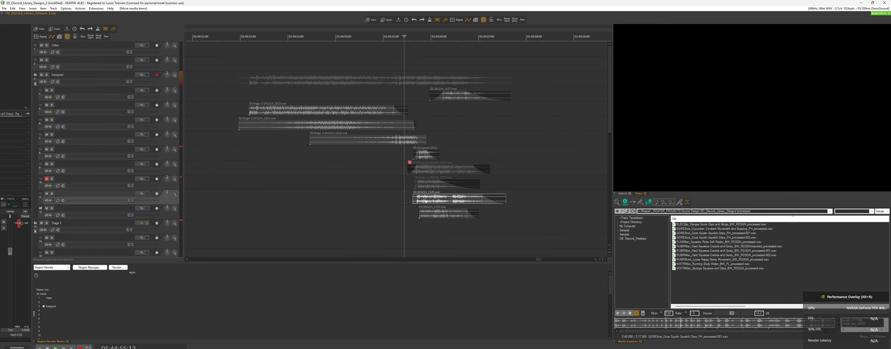
pyautogui.click(413, 188)
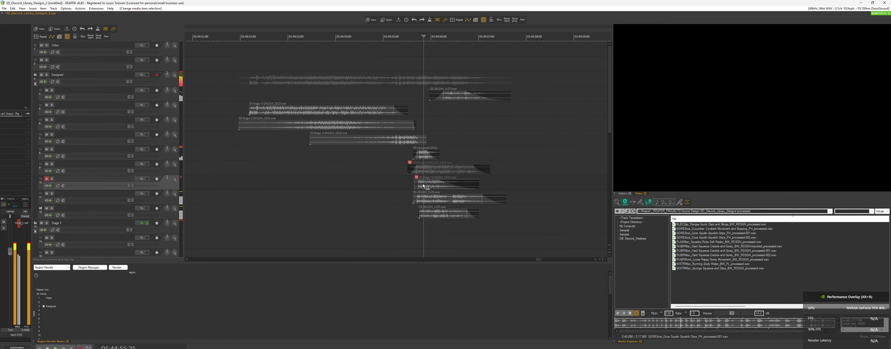
pyautogui.moveTo(422, 199); pyautogui.dragTo(431, 201)
pyautogui.press('space')
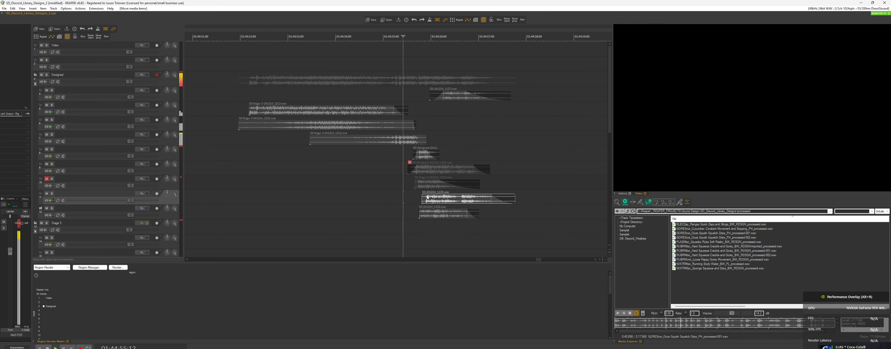
# Step: Unmute track 10 and play the complete first sound from its start
pyautogui.click(46, 179)
pyautogui.scroll(-6, 456, 192)
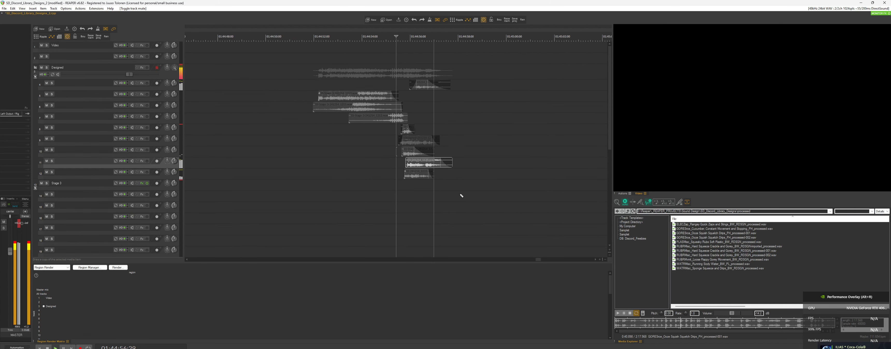
pyautogui.press('pagedown')
pyautogui.press('pagedown')
pyautogui.press('pagedown')
pyautogui.click(360, 125)
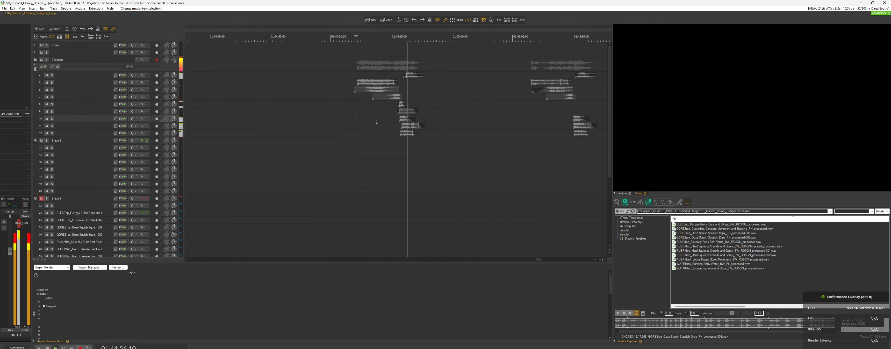
pyautogui.press('space')
pyautogui.scroll(-5, 438, 105)
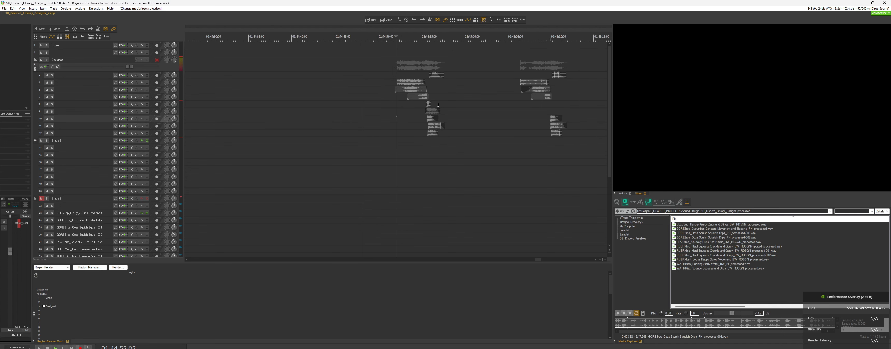
# Step: Insert five new empty tracks directly below the Designed track
pyautogui.rightClick(449, 103)
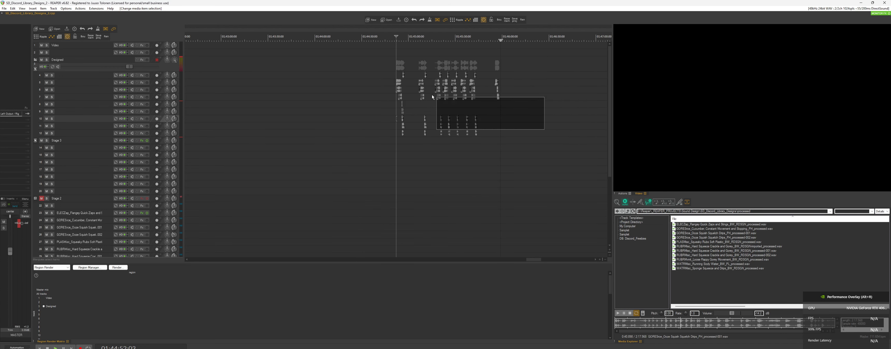
pyautogui.click(403, 64)
pyautogui.scroll(3, 342, 77)
pyautogui.hotkey('ctrl', 't')
pyautogui.hotkey('ctrl', 't')
pyautogui.hotkey('ctrl', 't')
pyautogui.hotkey('ctrl', 't')
pyautogui.hotkey('ctrl', 't')
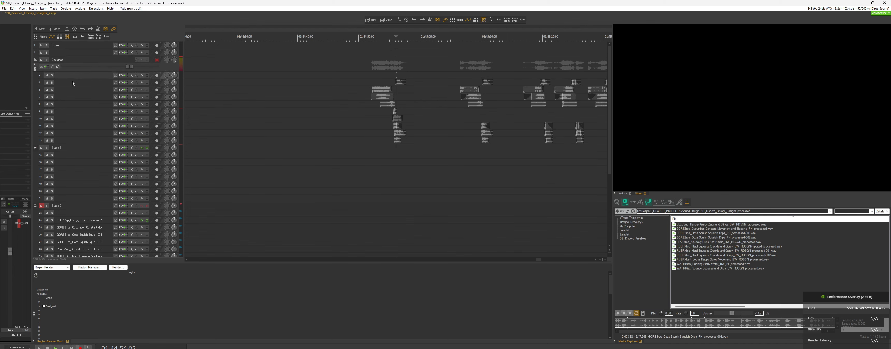
# Step: Nest tracks 5 to 8 as child tracks inside track 4, turning it into a folder
pyautogui.click(74, 88)
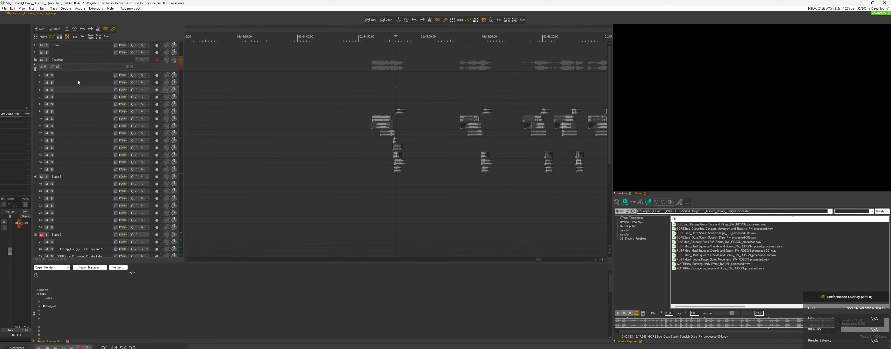
pyautogui.click(77, 81)
pyautogui.keyDown('shift'); pyautogui.click(67, 102); pyautogui.keyUp('shift')
pyautogui.moveTo(85, 77); pyautogui.dragTo(85, 78)
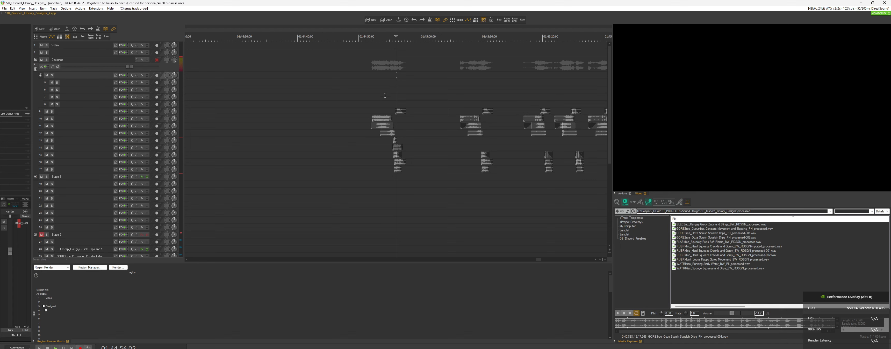
# Step: Place the edit cursor just before the first sound on track 5 and open the Discord_Freebies database for browsing
pyautogui.click(367, 83)
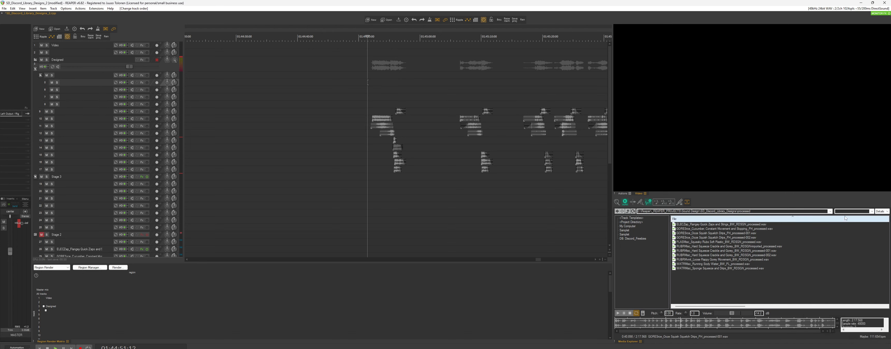
pyautogui.click(628, 211)
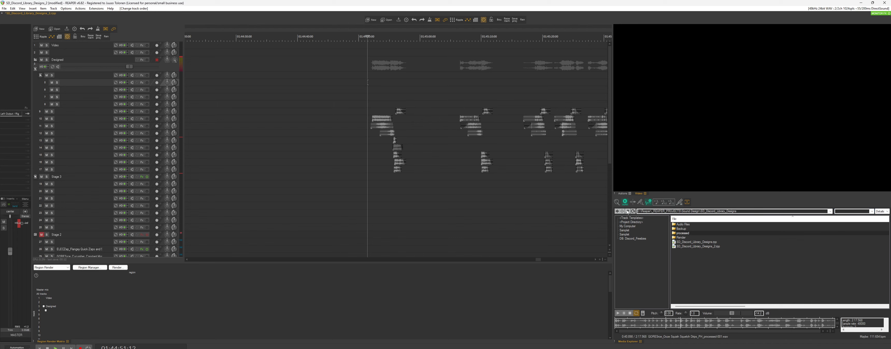
pyautogui.click(627, 212)
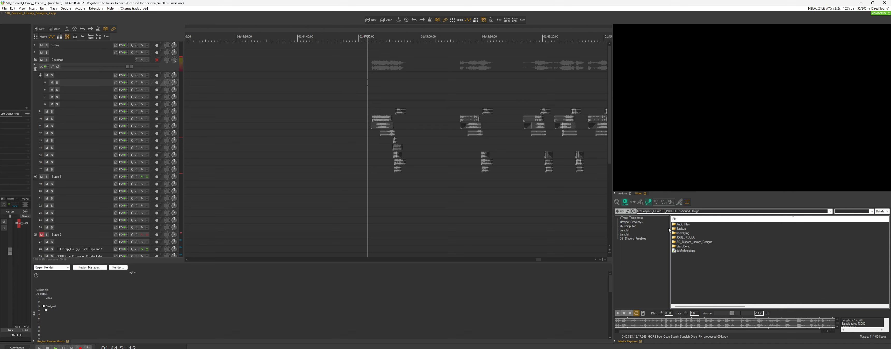
pyautogui.click(631, 239)
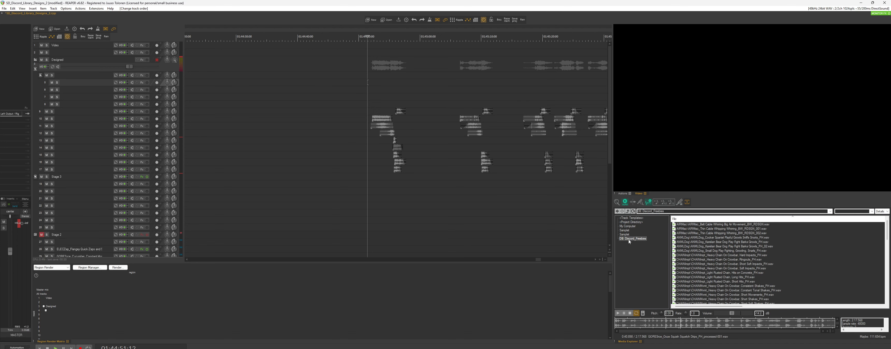
pyautogui.scroll(-2, 744, 243)
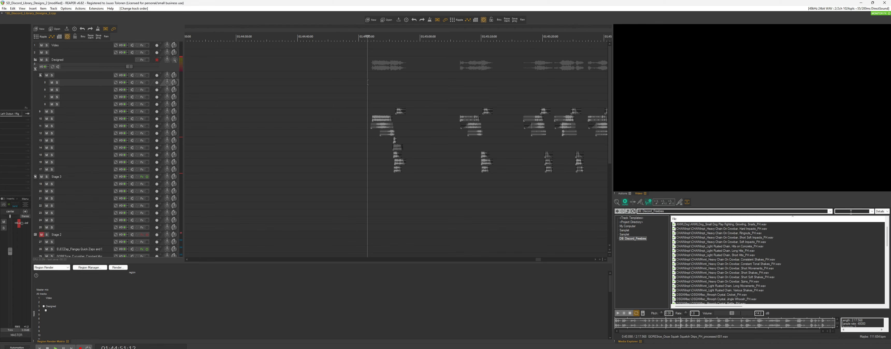
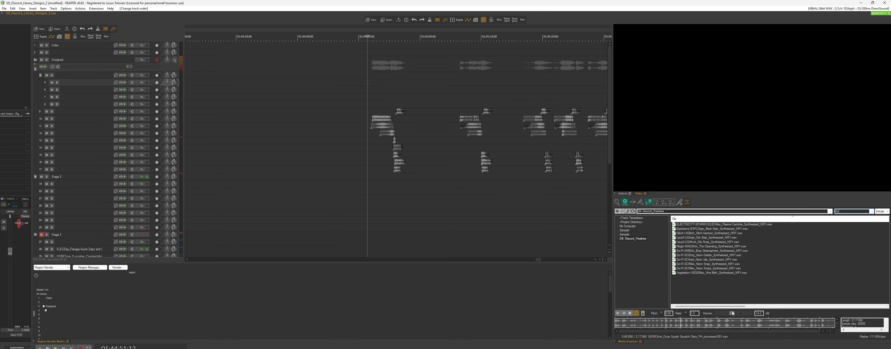
# Step: Audition the synthesized files in the Discord_Freebies library one after another, from Plasma Crackles down to Vine Birth
pyautogui.press('Down')
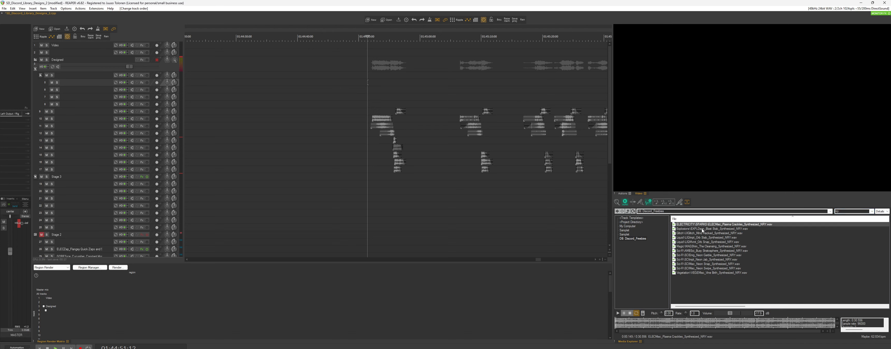
pyautogui.click(702, 229)
pyautogui.click(700, 234)
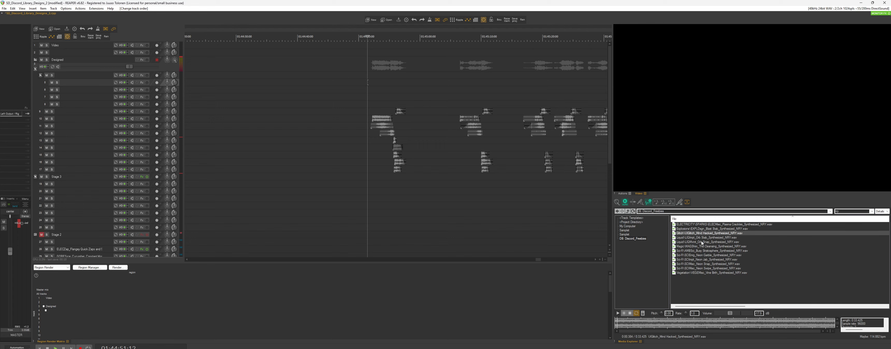
pyautogui.click(702, 241)
pyautogui.click(706, 246)
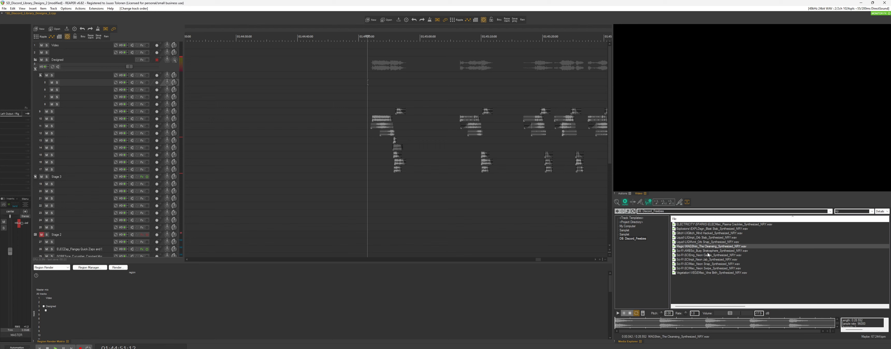
pyautogui.click(707, 252)
pyautogui.click(706, 260)
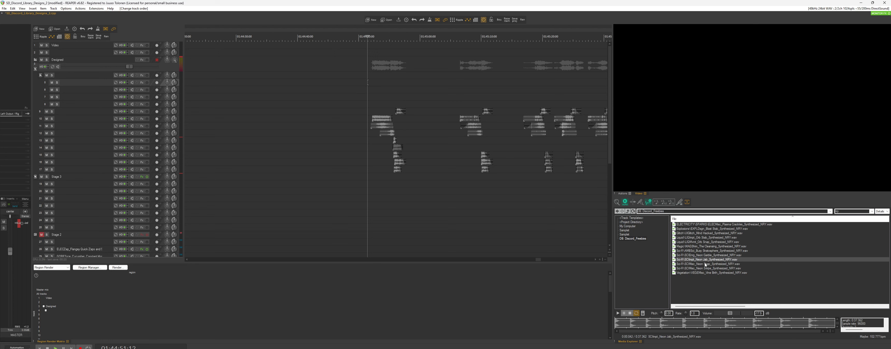
pyautogui.click(704, 264)
pyautogui.click(704, 269)
pyautogui.click(702, 272)
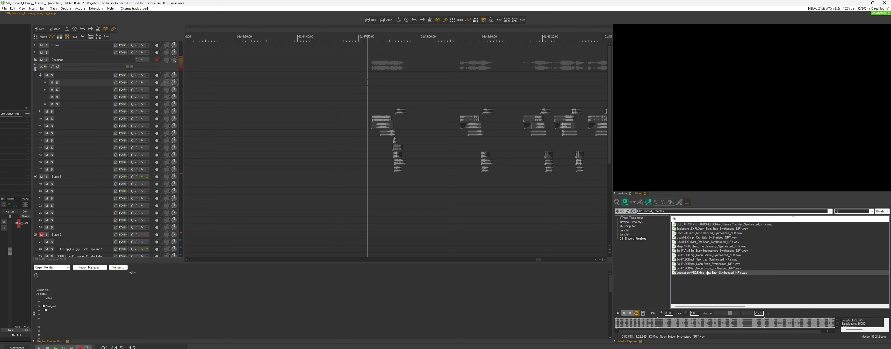
pyautogui.click(630, 313)
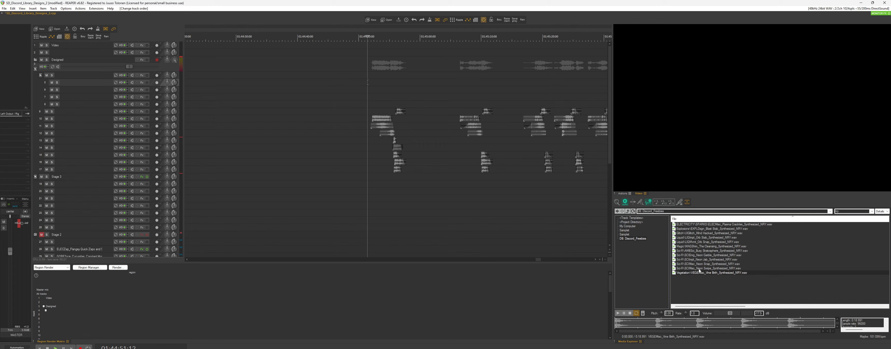
# Step: Place the Vine Birth sound on track 7 and the Neon Swipe sound on track 6, near the first designed sound
pyautogui.moveTo(698, 275); pyautogui.dragTo(389, 101)
pyautogui.click(722, 264)
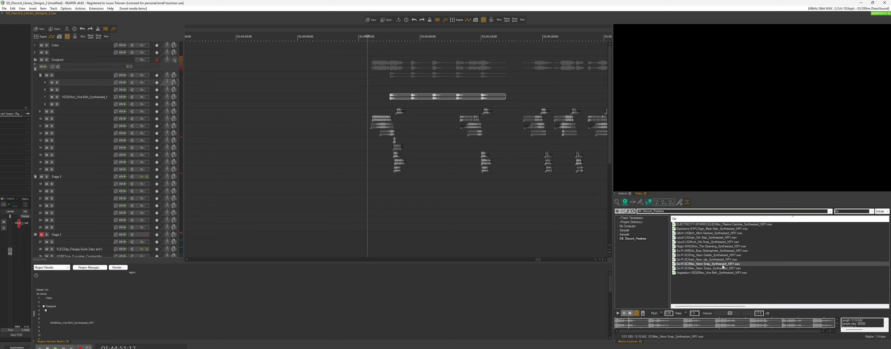
pyautogui.click(724, 267)
pyautogui.moveTo(727, 263); pyautogui.dragTo(370, 90)
# Step: Audition more library sounds and place Orb Snap on track 5 at the start of the first designed sound
pyautogui.click(719, 260)
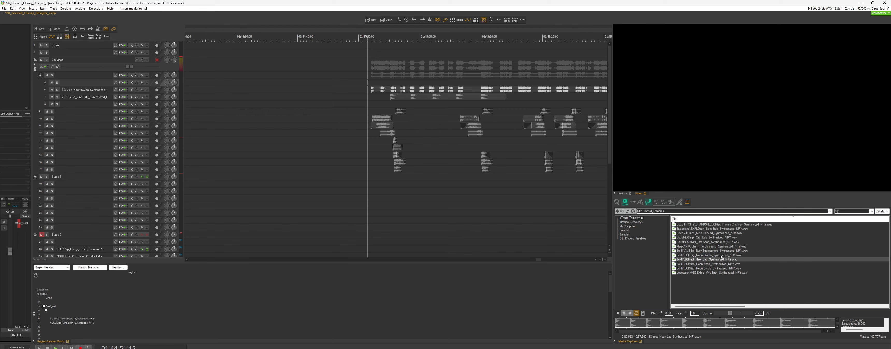
pyautogui.click(724, 251)
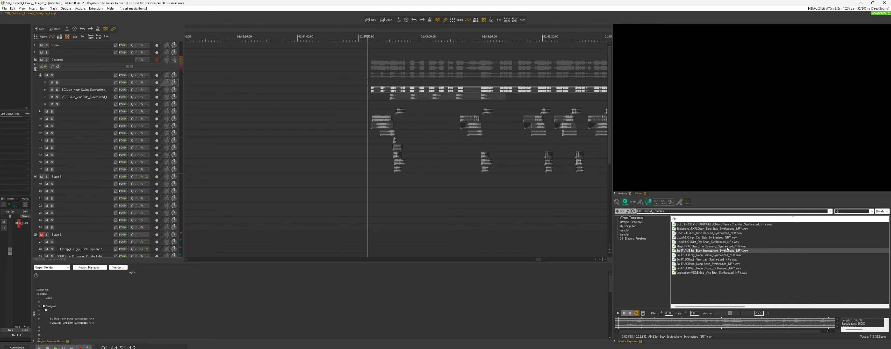
pyautogui.click(727, 247)
pyautogui.click(729, 242)
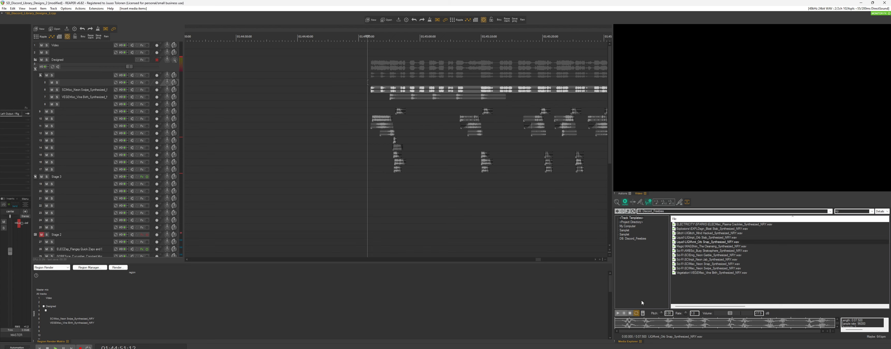
pyautogui.moveTo(704, 242); pyautogui.dragTo(369, 85)
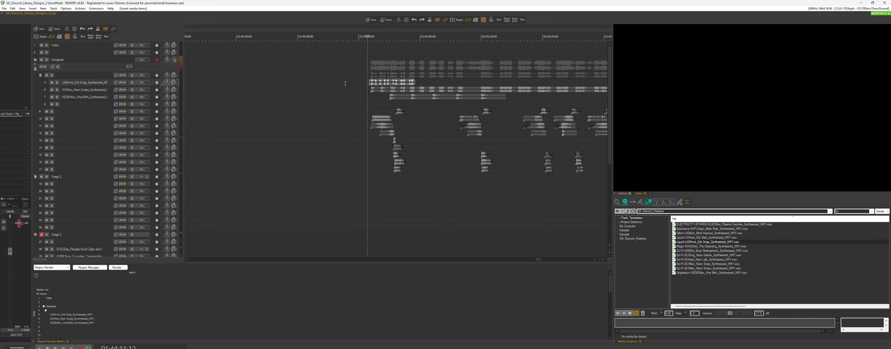
# Step: Add a new child track above the Orb Snap track and place the Orb Stab sound on it
pyautogui.hotkey('ctrl', 't')
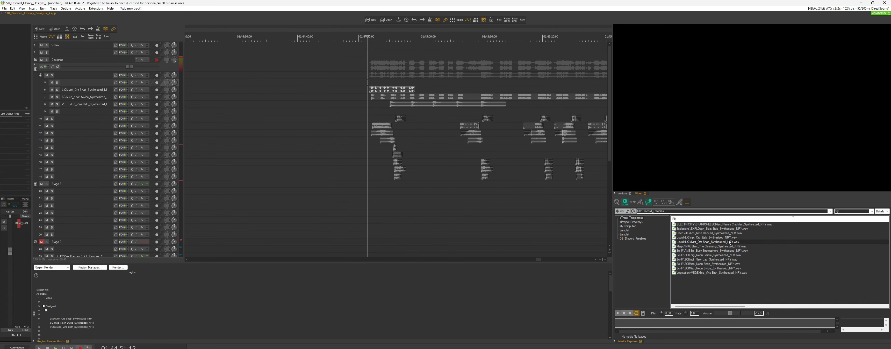
pyautogui.moveTo(727, 239); pyautogui.dragTo(384, 83)
pyautogui.click(379, 76)
# Step: Trim the Orb Stab item to its first hit and move it to the impact
pyautogui.scroll(5, 391, 81)
pyautogui.scroll(3, 401, 86)
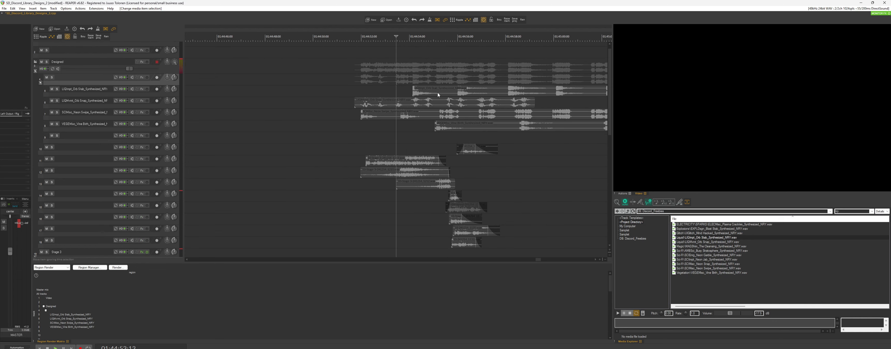
pyautogui.click(450, 91)
pyautogui.press('Delete')
pyautogui.moveTo(437, 92); pyautogui.dragTo(475, 93)
# Step: Split the Orb Snap item on track 6 and delete the surplus so only one snap near the start remains
pyautogui.click(420, 102)
pyautogui.scroll(3, 399, 107)
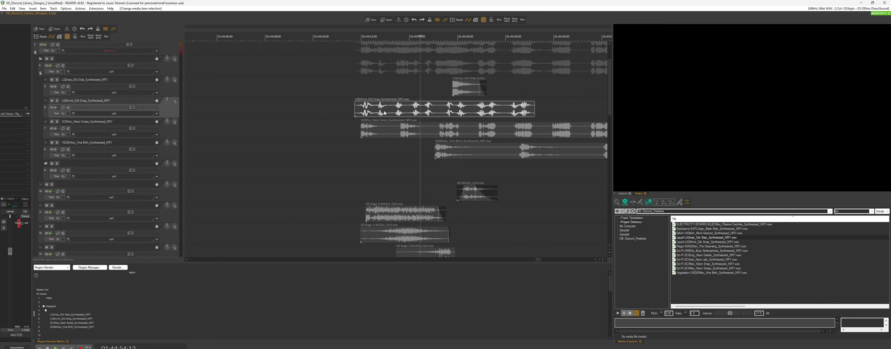
pyautogui.moveTo(401, 110); pyautogui.dragTo(364, 113)
pyautogui.press('s')
pyautogui.click(363, 103)
pyautogui.press('Delete')
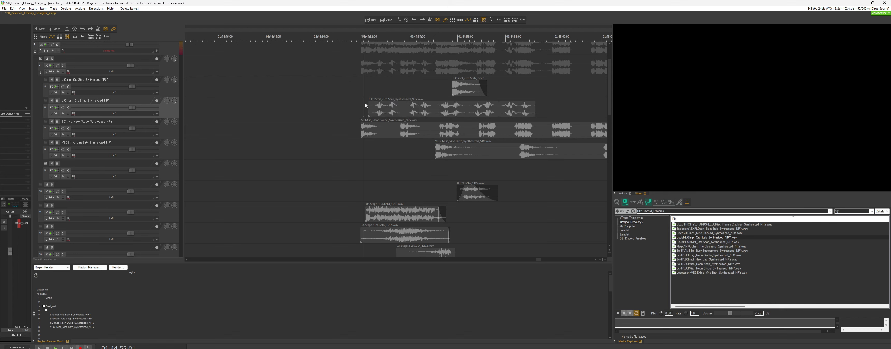
pyautogui.click(389, 104)
pyautogui.press('Delete')
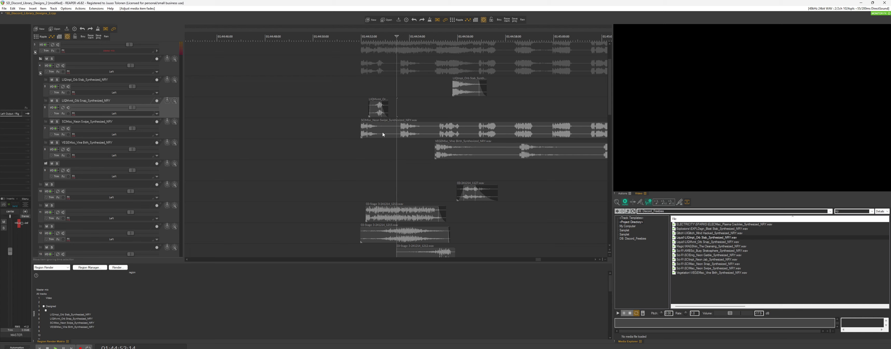
# Step: Cut the Neon Swipe and Vine Birth items down to their first bursts, deleting the remaining audio
pyautogui.press('s')
pyautogui.click(403, 134)
pyautogui.press('Delete')
pyautogui.moveTo(475, 153); pyautogui.dragTo(460, 144)
pyautogui.click(490, 147)
pyautogui.press('Delete')
pyautogui.click(453, 146)
# Step: Line up the Orb Stab and Vine Birth items with the impact layers on the lower tracks
pyautogui.click(425, 149)
pyautogui.scroll(-2, 438, 123)
pyautogui.moveTo(439, 113); pyautogui.dragTo(465, 90)
pyautogui.scroll(3, 450, 107)
pyautogui.click(452, 107)
pyautogui.scroll(-3, 460, 108)
pyautogui.click(458, 91)
pyautogui.moveTo(462, 231); pyautogui.dragTo(467, 231)
pyautogui.moveTo(468, 91); pyautogui.dragTo(472, 90)
pyautogui.scroll(-2, 451, 145)
pyautogui.click(410, 207)
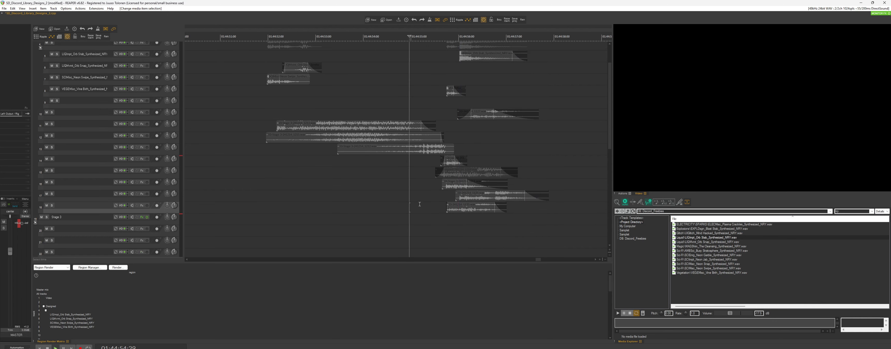
# Step: Play the impact section several times from slightly different start points to judge the new layers
pyautogui.press('space')
pyautogui.scroll(-3, 431, 191)
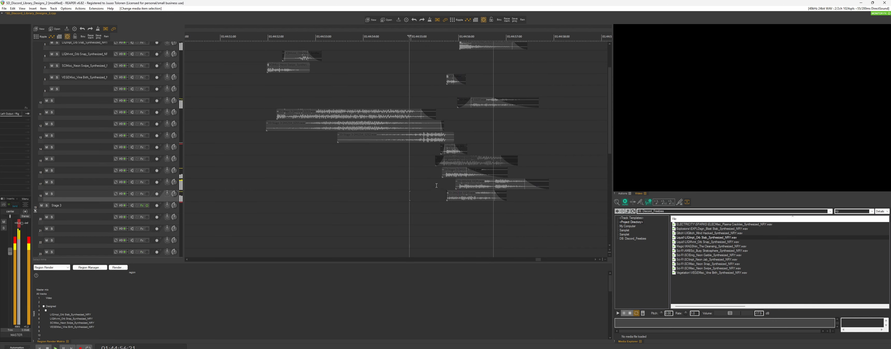
pyautogui.press('space')
pyautogui.click(441, 103)
pyautogui.press('space')
pyautogui.press('space')
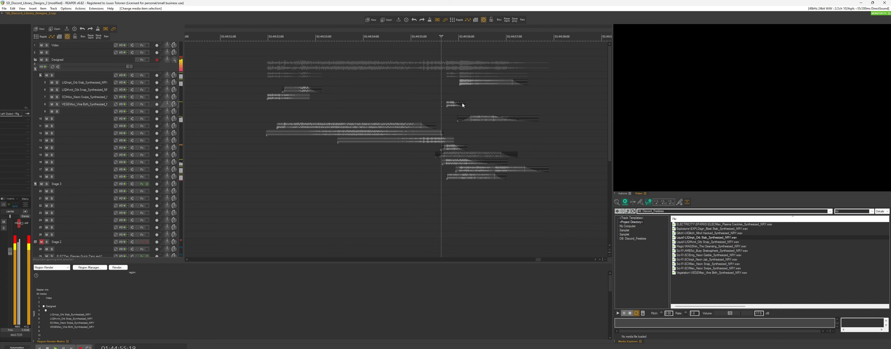
pyautogui.scroll(3, 447, 155)
pyautogui.click(407, 149)
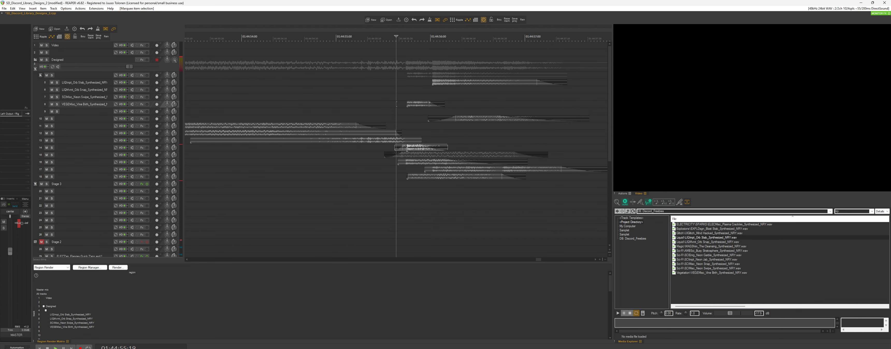
pyautogui.click(362, 162)
pyautogui.press('space')
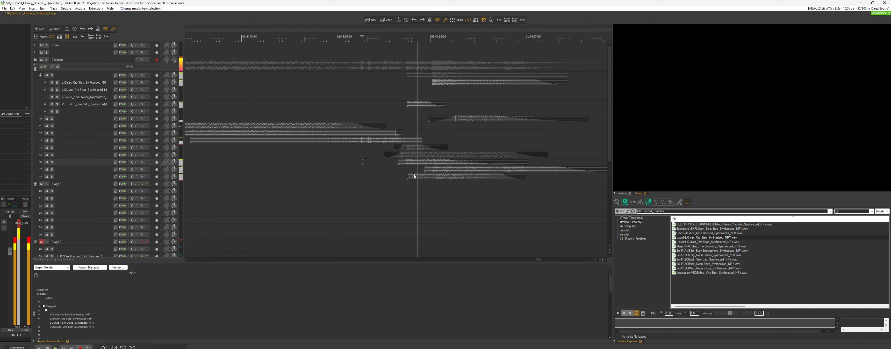
pyautogui.press('space')
# Step: Play the impact with the track 16 item muted for comparison, and unmute the item again
pyautogui.click(407, 163)
pyautogui.press('space')
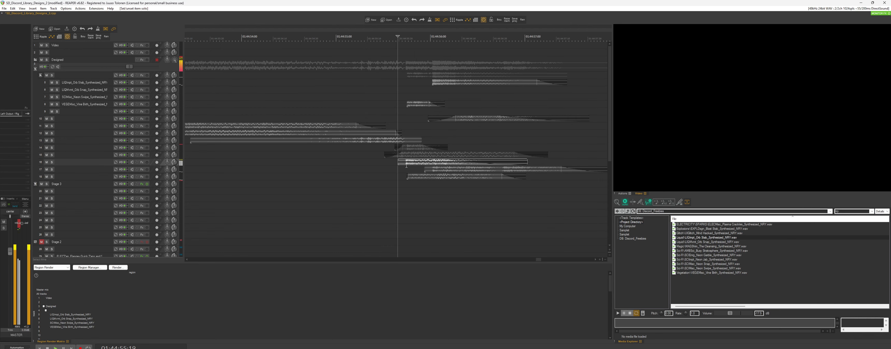
pyautogui.press('space')
pyautogui.press('m')
pyautogui.click(398, 149)
pyautogui.press('m')
pyautogui.click(374, 155)
pyautogui.press('space')
pyautogui.press('space')
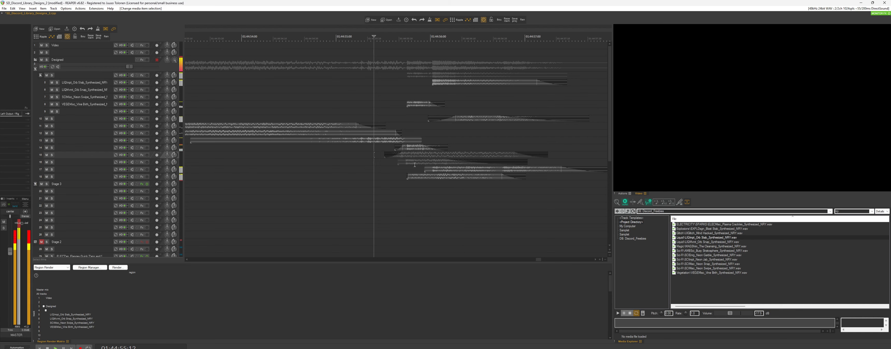
pyautogui.click(415, 162)
pyautogui.press('m')
# Step: Move the track 16 item later to start together with the track 17 item, and play the impact
pyautogui.moveTo(422, 163)
pyautogui.mouseDown()
pyautogui.moveTo(448, 166)
pyautogui.moveTo(435, 167)
pyautogui.mouseUp()
pyautogui.click(390, 171)
pyautogui.press('space')
pyautogui.scroll(-2, 406, 172)
pyautogui.press('space')
pyautogui.press('space')
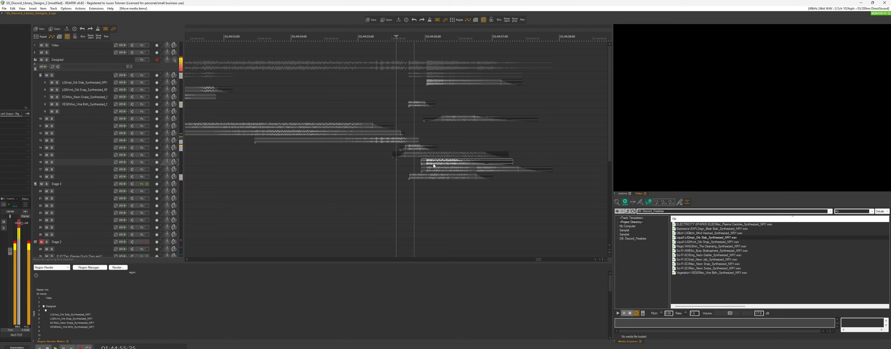
# Step: Move the track 14 item and the Vine Birth item together slightly later, and play the transition into the impact
pyautogui.click(415, 148)
pyautogui.press('space')
pyautogui.keyDown('ctrl'); pyautogui.click(418, 106); pyautogui.keyUp('ctrl')
pyautogui.moveTo(418, 105); pyautogui.dragTo(440, 105)
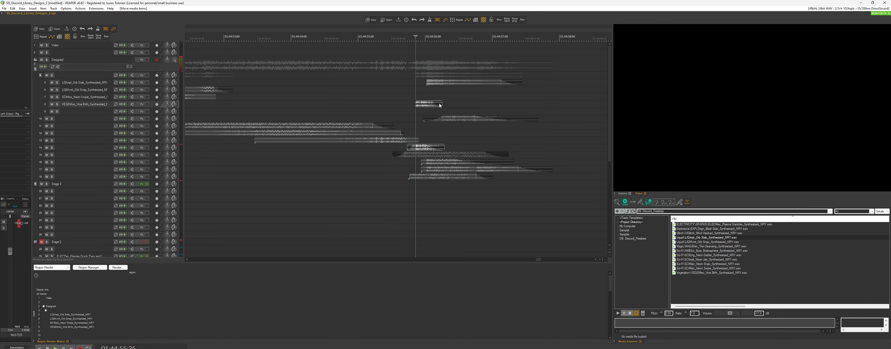
pyautogui.click(360, 97)
pyautogui.press('space')
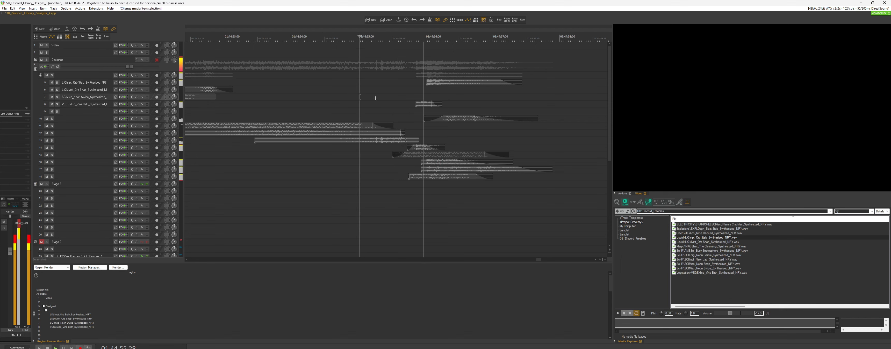
pyautogui.scroll(-5, 398, 132)
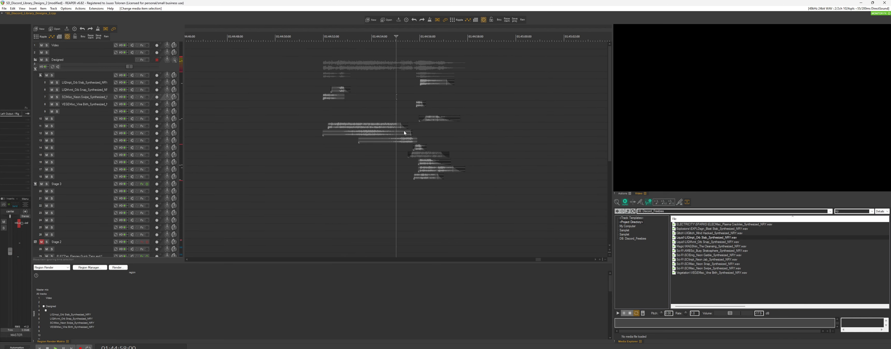
# Step: Move the track 18 item earlier so it leads into the impact, and play the result
pyautogui.scroll(5, 404, 132)
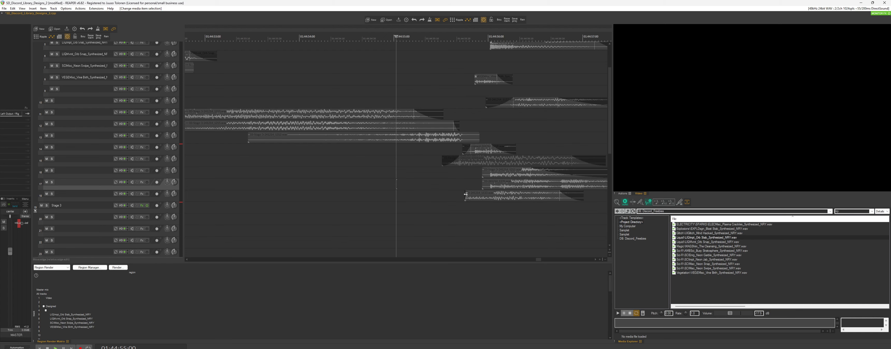
pyautogui.moveTo(485, 197)
pyautogui.mouseDown()
pyautogui.moveTo(460, 198)
pyautogui.moveTo(486, 196)
pyautogui.mouseUp()
pyautogui.press('space')
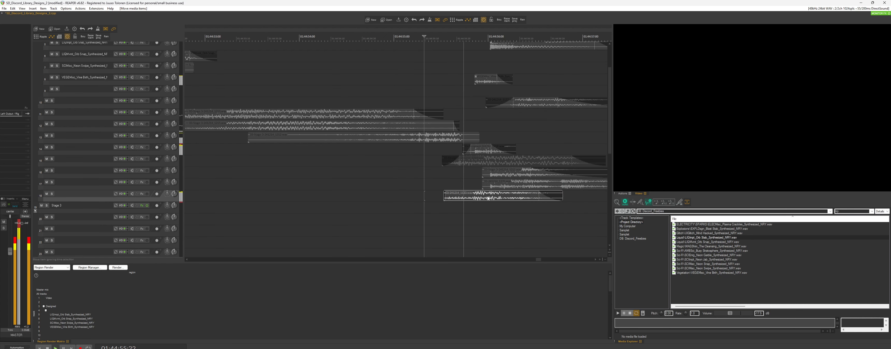
pyautogui.scroll(3, 487, 198)
pyautogui.scroll(-4, 367, 128)
pyautogui.press('space')
# Step: Copy the Neon Swipe item along track 7 to just before the impact, fade it in, and play it
pyautogui.moveTo(376, 115); pyautogui.dragTo(424, 119)
pyautogui.scroll(3, 359, 128)
pyautogui.moveTo(423, 94); pyautogui.dragTo(416, 91)
pyautogui.moveTo(405, 91); pyautogui.dragTo(363, 89)
pyautogui.click(342, 86)
pyautogui.press('space')
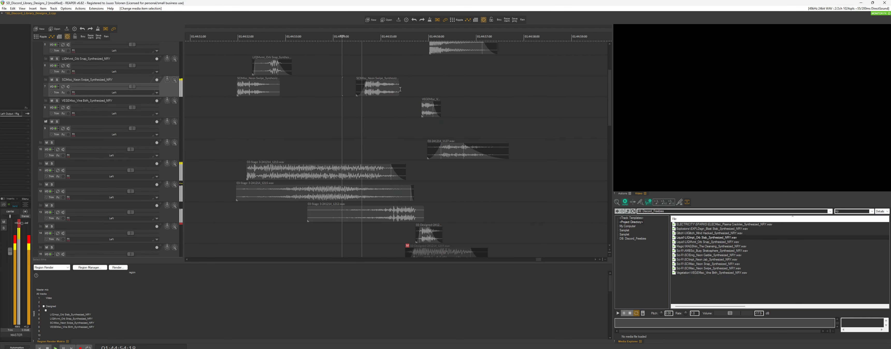
# Step: Move the Neon Swipe copy over the impact and give it fades at both ends, checking it by playback
pyautogui.press('space')
pyautogui.moveTo(398, 89); pyautogui.dragTo(446, 93)
pyautogui.press('space')
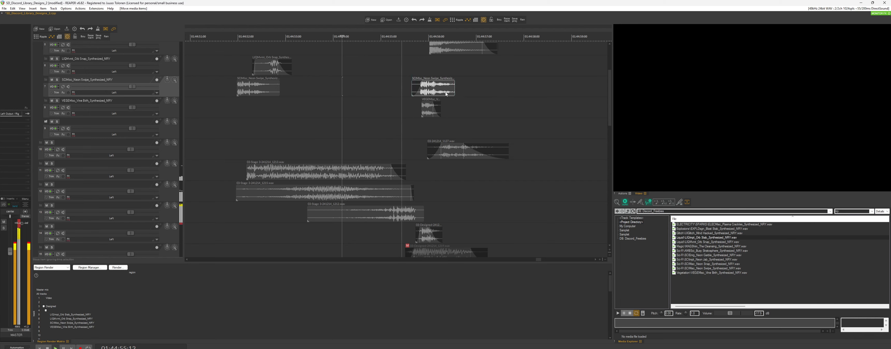
pyautogui.moveTo(446, 90); pyautogui.dragTo(429, 85)
pyautogui.press('space')
pyautogui.moveTo(429, 80); pyautogui.dragTo(429, 86)
pyautogui.click(387, 99)
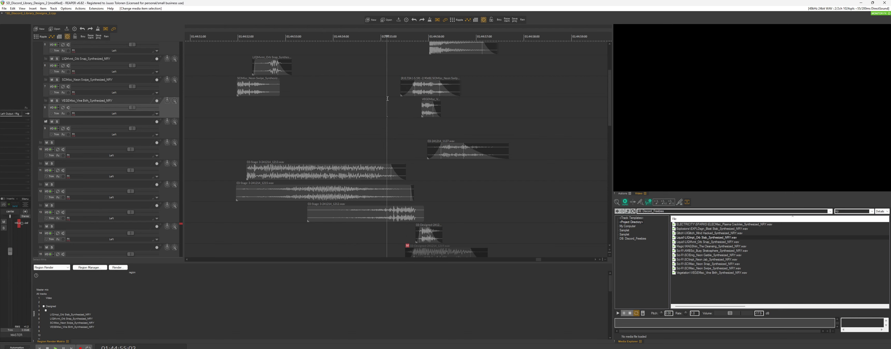
pyautogui.press('space')
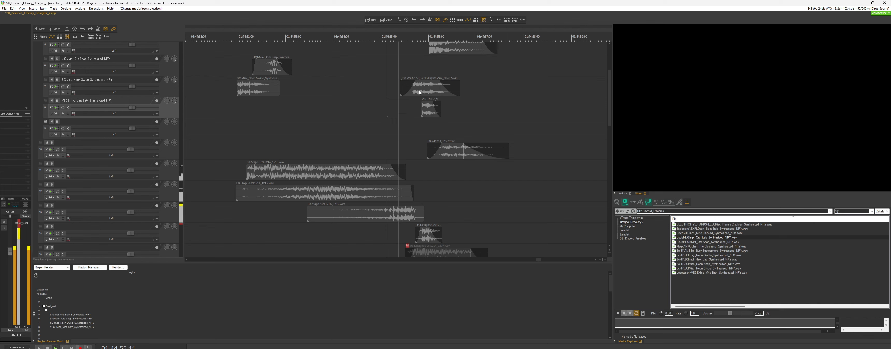
# Step: Shorten the Neon Swipe copy's tail with a fade-out and play the lead-in to the impact
pyautogui.moveTo(458, 89); pyautogui.dragTo(417, 84)
pyautogui.scroll(-4, 375, 96)
pyautogui.click(374, 100)
pyautogui.press('space')
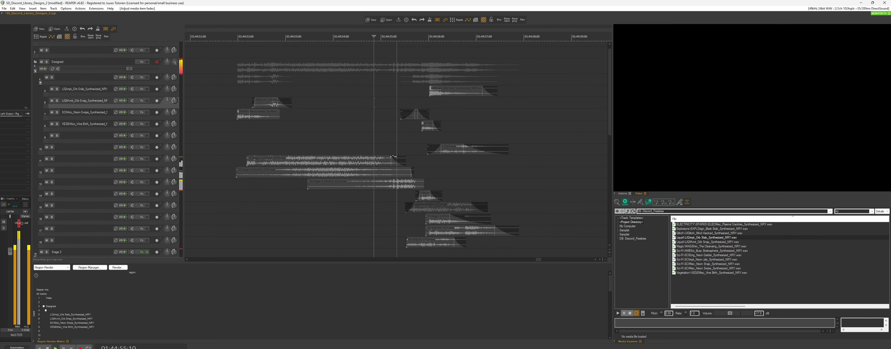
pyautogui.press('space')
# Step: Move the Orb Snap item to lead into the impact, and shift the opening Neon Swipe item to start with the track 11 item
pyautogui.click(241, 137)
pyautogui.moveTo(263, 117); pyautogui.dragTo(423, 104)
pyautogui.click(269, 105)
pyautogui.hotkey('alt', 'm')
pyautogui.click(347, 106)
pyautogui.press('space')
pyautogui.press('space')
pyautogui.moveTo(401, 103); pyautogui.dragTo(431, 103)
pyautogui.press('space')
pyautogui.moveTo(296, 108); pyautogui.dragTo(287, 115)
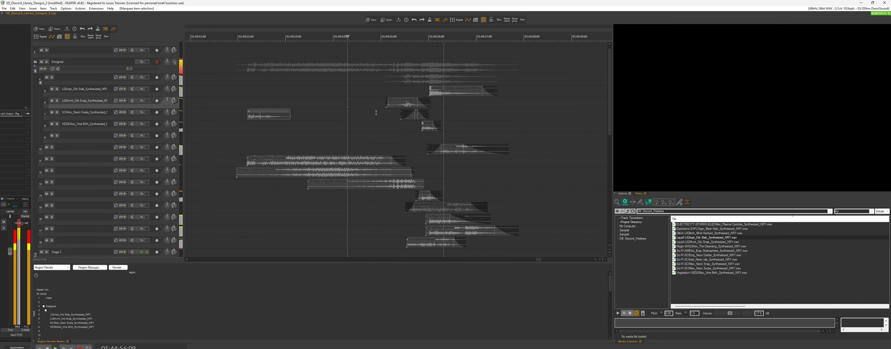
# Step: Move the Orb Snap item from the impact back to lead into the sound's opening, checking the placement by playback
pyautogui.press('space')
pyautogui.moveTo(396, 104); pyautogui.dragTo(314, 104)
pyautogui.click(217, 92)
pyautogui.press('space')
pyautogui.press('space')
pyautogui.moveTo(273, 103); pyautogui.dragTo(176, 127)
pyautogui.click(255, 115)
pyautogui.press('m')
pyautogui.press('space')
pyautogui.press('space')
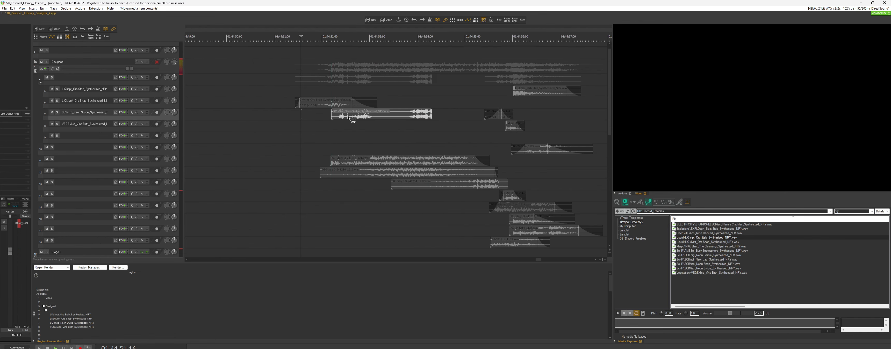
# Step: Slide the audio inside the opening Neon Swipe item, shorten the item, and add fades at both ends
pyautogui.moveTo(348, 116); pyautogui.dragTo(354, 116)
pyautogui.scroll(4, 354, 116)
pyautogui.moveTo(447, 96); pyautogui.dragTo(415, 99)
pyautogui.scroll(2, 487, 102)
pyautogui.moveTo(529, 101); pyautogui.dragTo(413, 108)
pyautogui.scroll(-3, 501, 97)
pyautogui.moveTo(489, 95); pyautogui.dragTo(441, 94)
pyautogui.moveTo(441, 94)
pyautogui.mouseDown()
pyautogui.moveTo(457, 94)
pyautogui.moveTo(438, 87)
pyautogui.mouseUp()
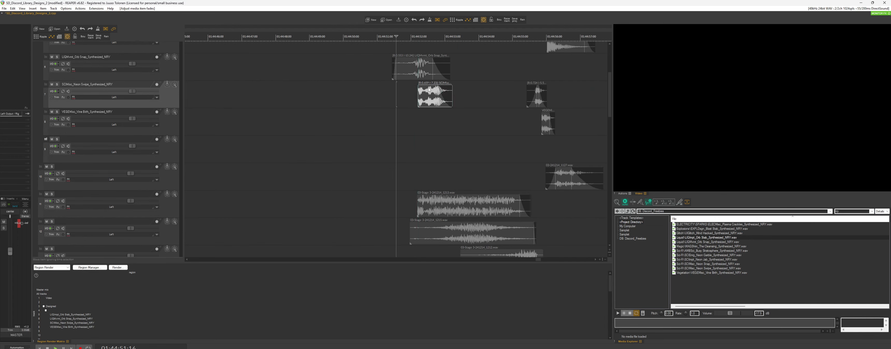
# Step: Slide the opening Neon Swipe item's audio so its peak comes earlier, checking it against the other layers by playback
pyautogui.press('space')
pyautogui.scroll(2, 418, 110)
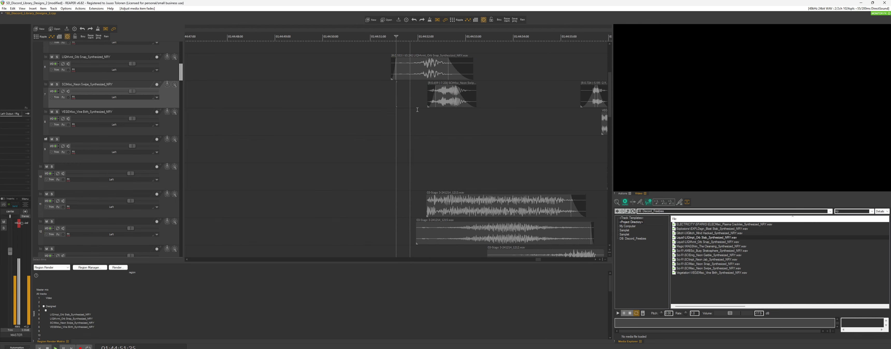
pyautogui.press('space')
pyautogui.scroll(-2, 417, 110)
pyautogui.click(433, 100)
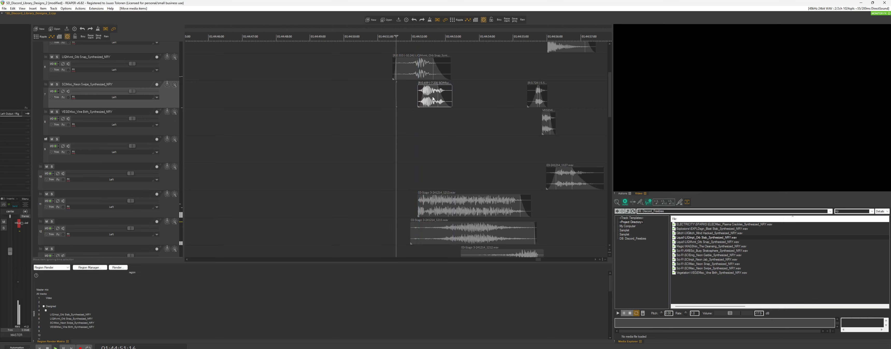
pyautogui.press('space')
pyautogui.scroll(1, 444, 103)
pyautogui.scroll(-2, 446, 104)
pyautogui.scroll(-2, 453, 107)
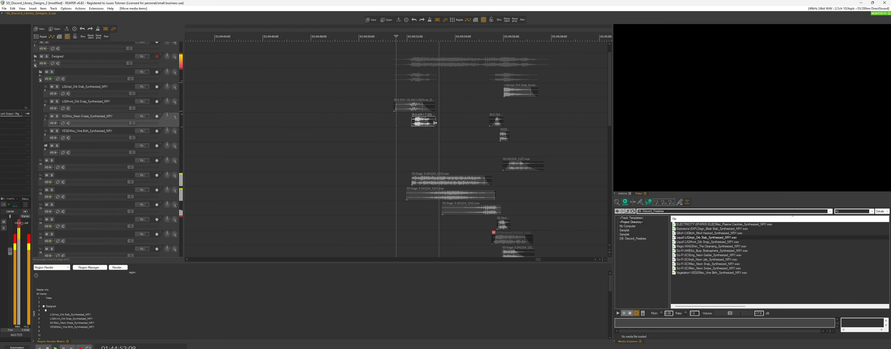
pyautogui.press('space')
pyautogui.press('space')
# Step: Readjust the opening Neon Swipe item's audio with a longer faded tail, and insert an empty track above it
pyautogui.moveTo(435, 122)
pyautogui.mouseDown()
pyautogui.moveTo(447, 123)
pyautogui.moveTo(422, 124)
pyautogui.mouseUp()
pyautogui.press('space')
pyautogui.press('space')
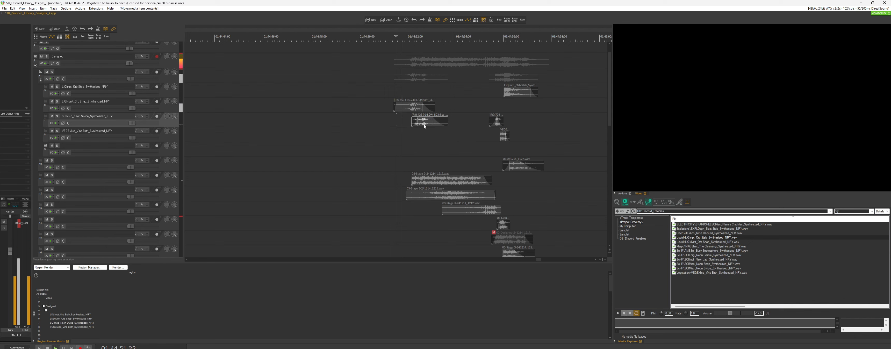
pyautogui.press('space')
pyautogui.moveTo(428, 126); pyautogui.dragTo(428, 127)
pyautogui.hotkey('ctrl', 't')
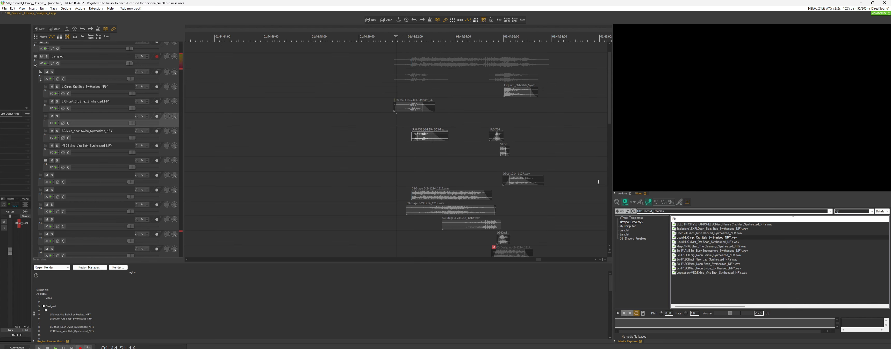
# Step: Nudge the Orb Stab item slightly earlier at the impact and play the lead-in
pyautogui.scroll(-2, 513, 207)
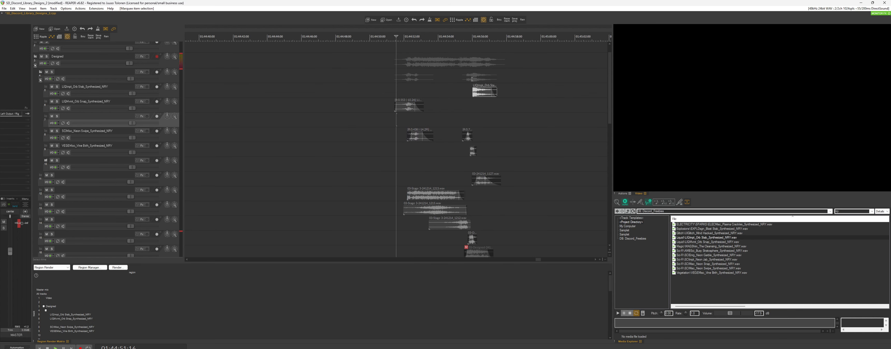
pyautogui.scroll(3, 472, 79)
pyautogui.click(402, 94)
pyautogui.click(402, 94)
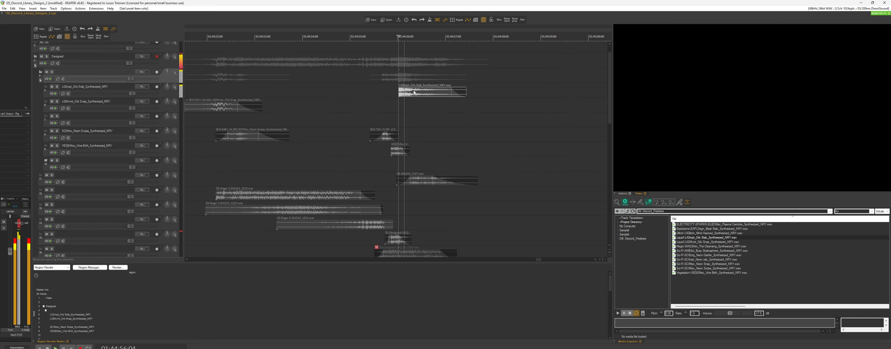
pyautogui.moveTo(414, 93); pyautogui.dragTo(398, 93)
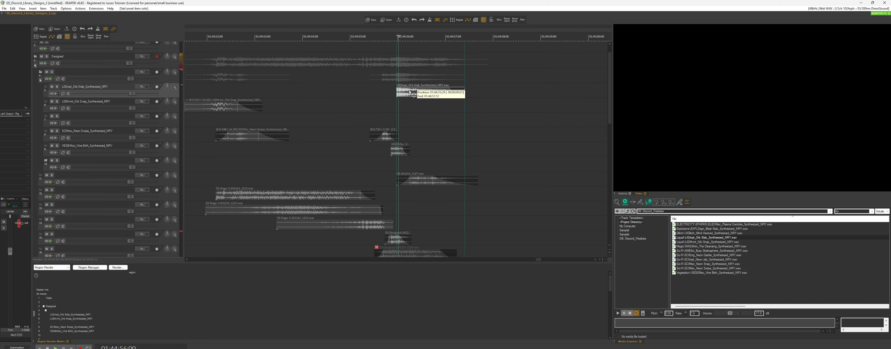
pyautogui.click(343, 92)
pyautogui.press('space')
# Step: Shorten the Orb Stab item to a brief hit and align it with the Vine Birth item's start, checking by playback
pyautogui.moveTo(451, 91); pyautogui.dragTo(393, 92)
pyautogui.press('space')
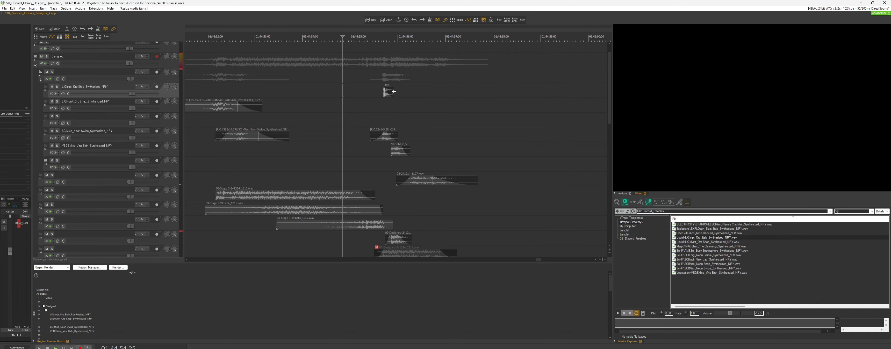
pyautogui.press('space')
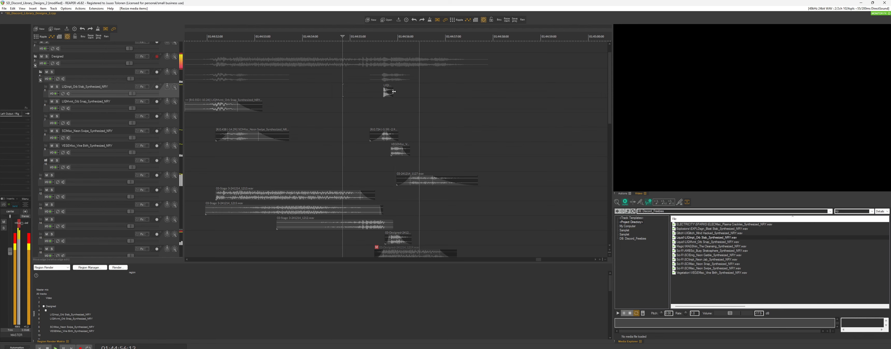
pyautogui.press('space')
pyautogui.moveTo(389, 90); pyautogui.dragTo(398, 90)
pyautogui.scroll(-2, 398, 104)
pyautogui.press('space')
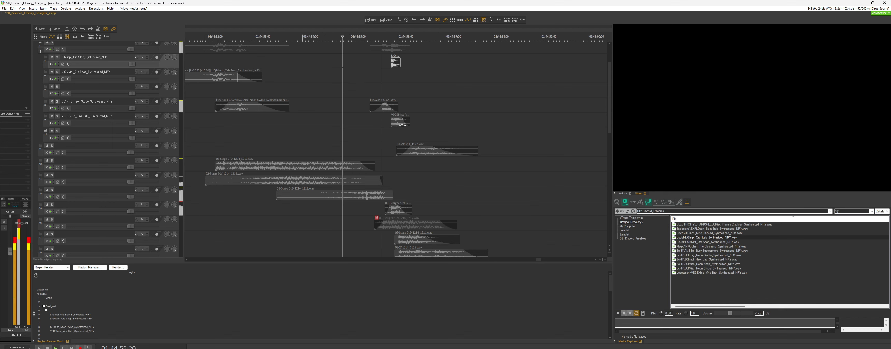
pyautogui.press('space')
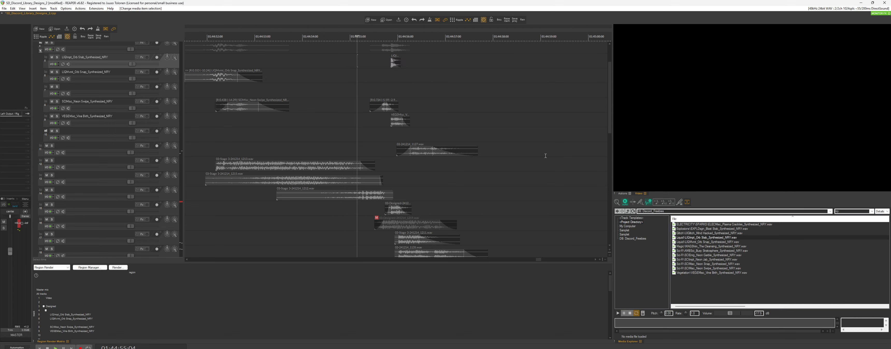
# Step: Add the EXPLDsgn Beat Stab sound on a new track at the impact, cut off its tail, and play it
pyautogui.click(706, 231)
pyautogui.moveTo(706, 232); pyautogui.dragTo(405, 80)
pyautogui.press('s')
pyautogui.click(440, 77)
pyautogui.press('Delete')
pyautogui.click(407, 80)
pyautogui.click(375, 74)
pyautogui.press('space')
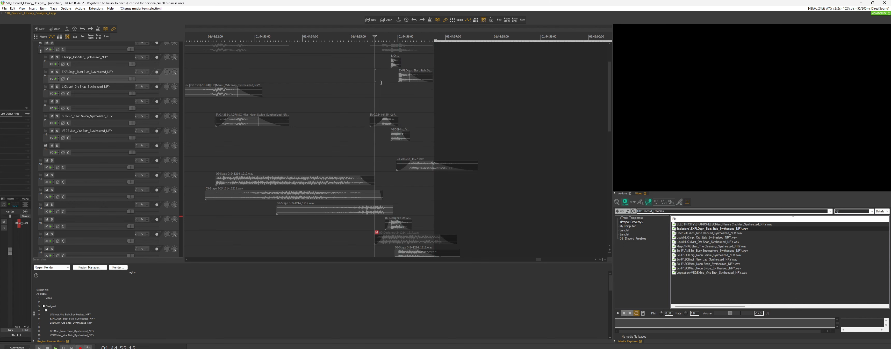
pyautogui.press('space')
# Step: Shorten the Vine Birth item's tail and play the sound from its opening
pyautogui.moveTo(409, 135); pyautogui.dragTo(401, 136)
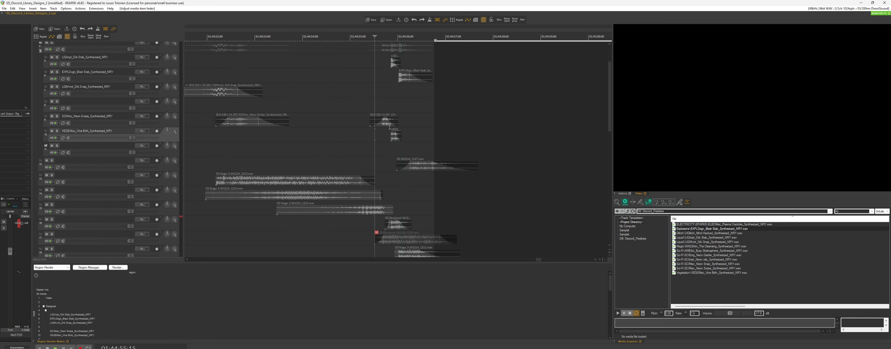
pyautogui.scroll(-4, 418, 136)
pyautogui.click(306, 120)
pyautogui.press('space')
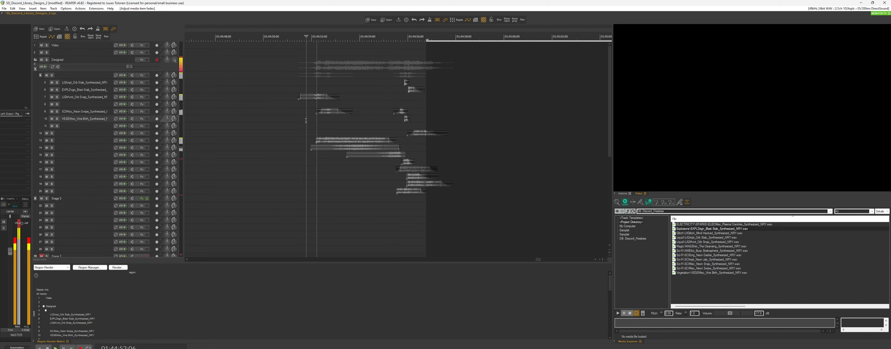
# Step: Lengthen the fade-in on the uppermost long Stage 3 recording and play the opening again
pyautogui.moveTo(316, 139); pyautogui.dragTo(329, 140)
pyautogui.click(306, 141)
pyautogui.press('space')
pyautogui.press('space')
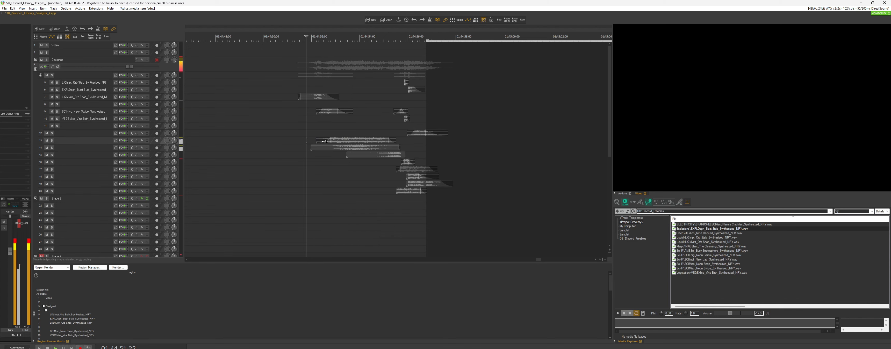
# Step: Set the time selection around all layers of the first sound, play it through, and lower the Designed track's volume
pyautogui.moveTo(468, 208); pyautogui.dragTo(311, 77)
pyautogui.press('t')
pyautogui.press('space')
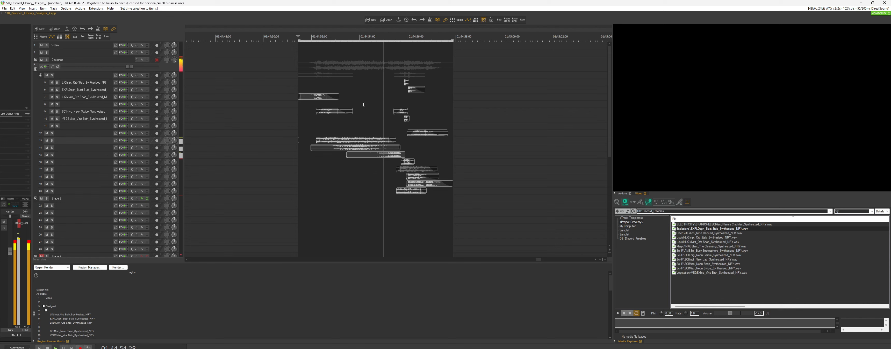
pyautogui.scroll(-1, 363, 105)
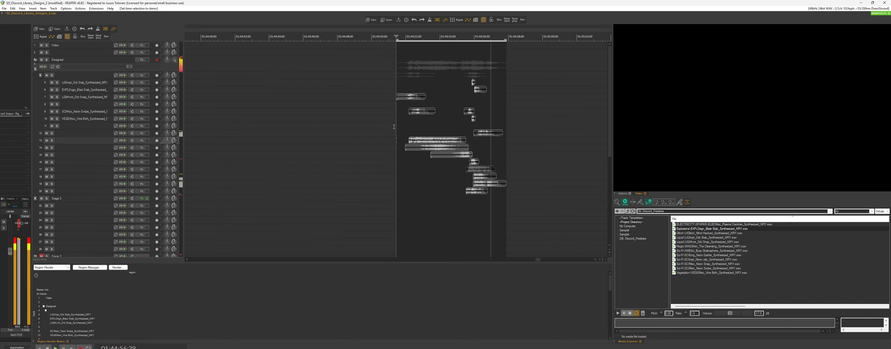
pyautogui.press('space')
pyautogui.moveTo(131, 66); pyautogui.dragTo(125, 65)
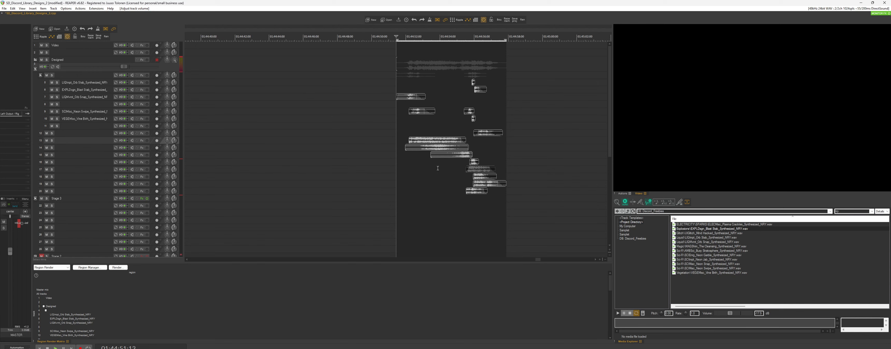
# Step: Compare the enriched first sound's layers with the variations further along the timeline
pyautogui.moveTo(542, 199); pyautogui.dragTo(364, 68)
pyautogui.press('t')
pyautogui.scroll(-1, 361, 162)
pyautogui.click(408, 134)
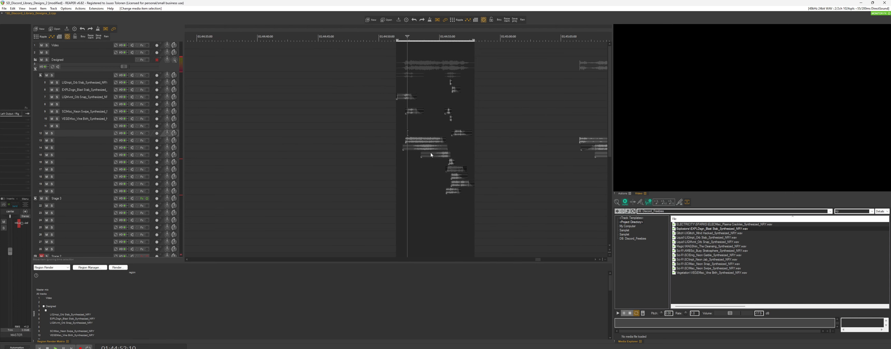
pyautogui.scroll(3, 433, 154)
pyautogui.scroll(-4, 478, 181)
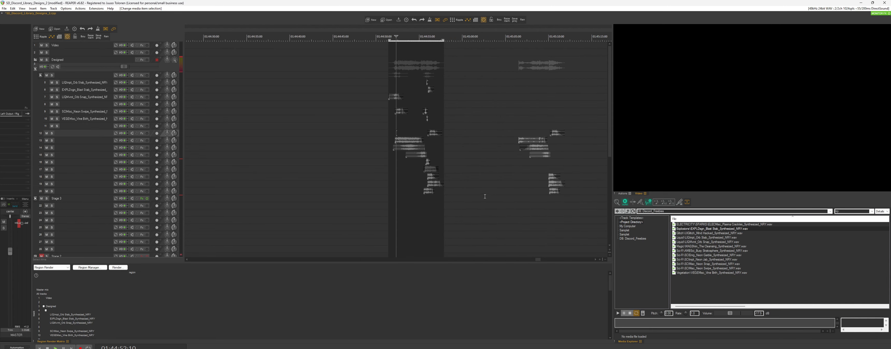
pyautogui.moveTo(561, 197); pyautogui.dragTo(498, 123)
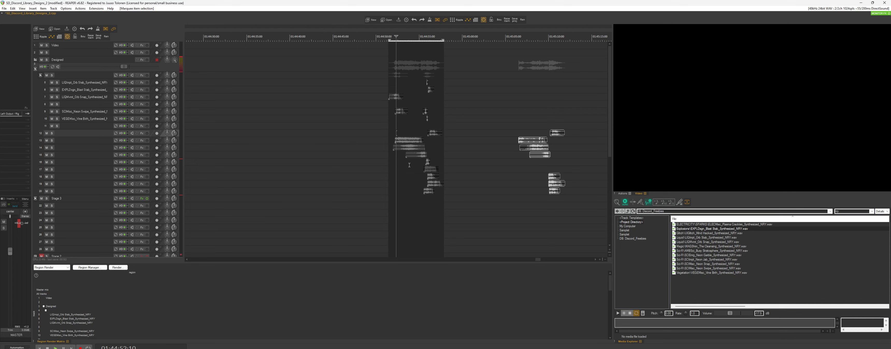
pyautogui.moveTo(446, 201); pyautogui.dragTo(344, 57)
pyautogui.moveTo(566, 184); pyautogui.dragTo(532, 134)
pyautogui.scroll(-2, 517, 219)
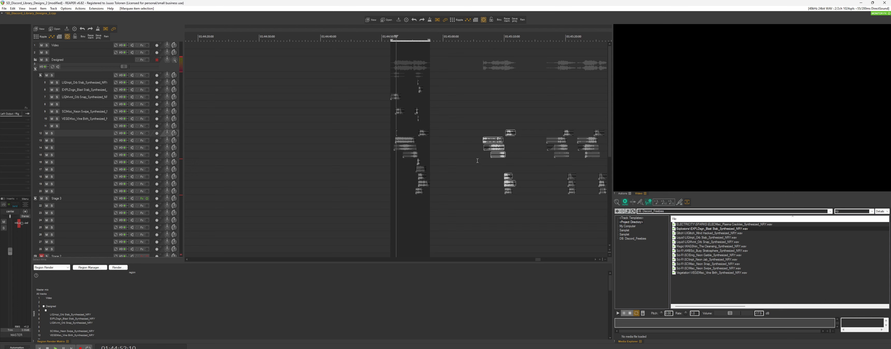
pyautogui.moveTo(454, 191); pyautogui.dragTo(365, 68)
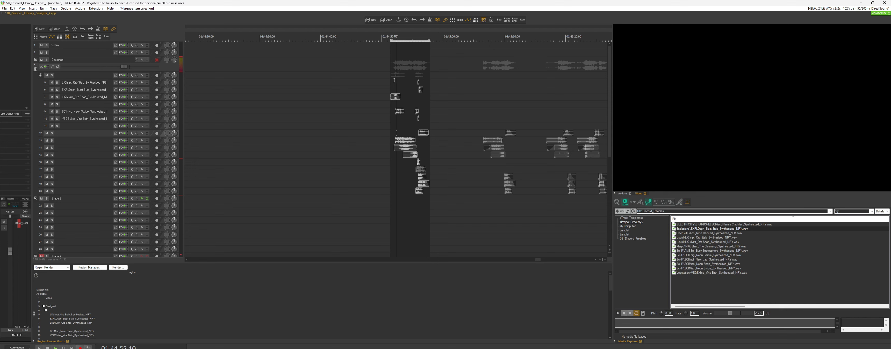
pyautogui.click(392, 135)
pyautogui.moveTo(444, 210); pyautogui.dragTo(388, 85)
pyautogui.press('t')
pyautogui.scroll(3, 467, 155)
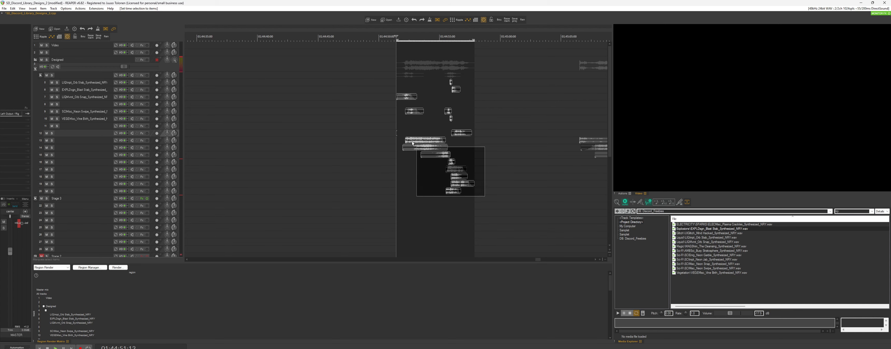
pyautogui.scroll(3, 466, 167)
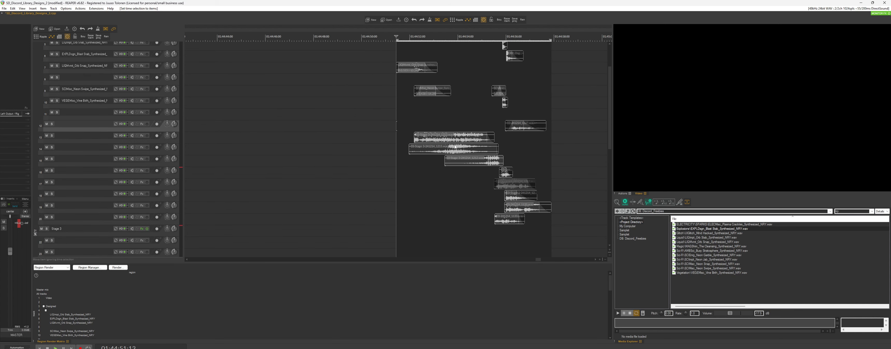
pyautogui.scroll(-3, 455, 146)
pyautogui.scroll(4, 428, 146)
pyautogui.click(428, 146)
pyautogui.moveTo(539, 206); pyautogui.dragTo(366, 92)
pyautogui.press('t')
pyautogui.scroll(-2, 424, 126)
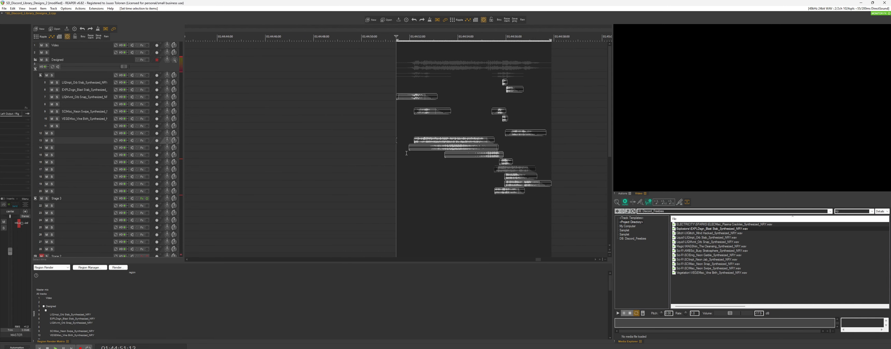
pyautogui.click(408, 134)
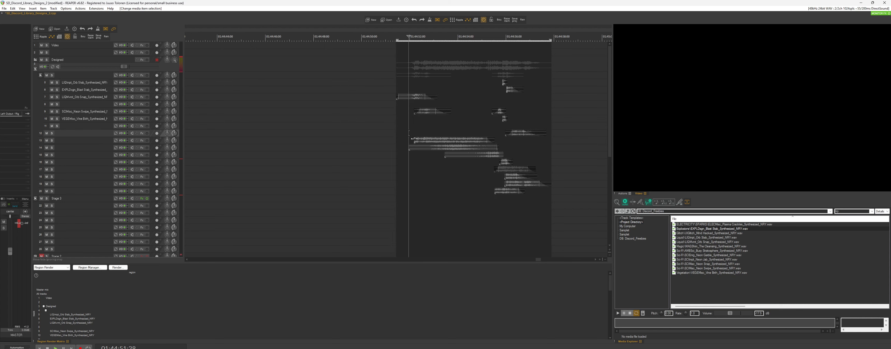
pyautogui.scroll(-2, 422, 137)
pyautogui.hotkey('ctrl', 'z')
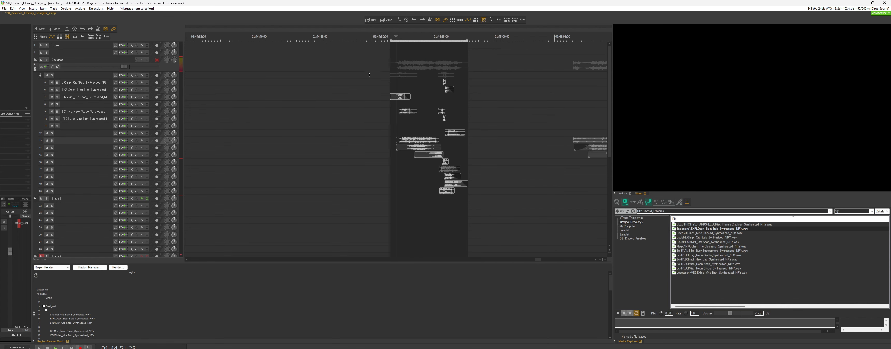
# Step: Select the items of all the variations that follow the enriched first sound
pyautogui.scroll(-3, 477, 157)
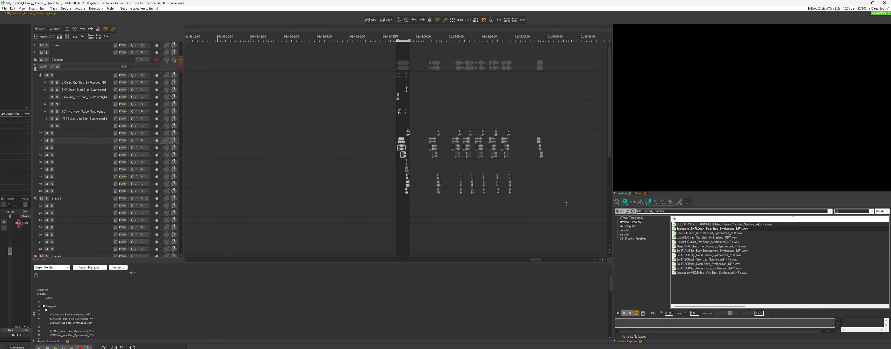
pyautogui.moveTo(565, 199); pyautogui.dragTo(491, 150)
pyautogui.scroll(3, 480, 154)
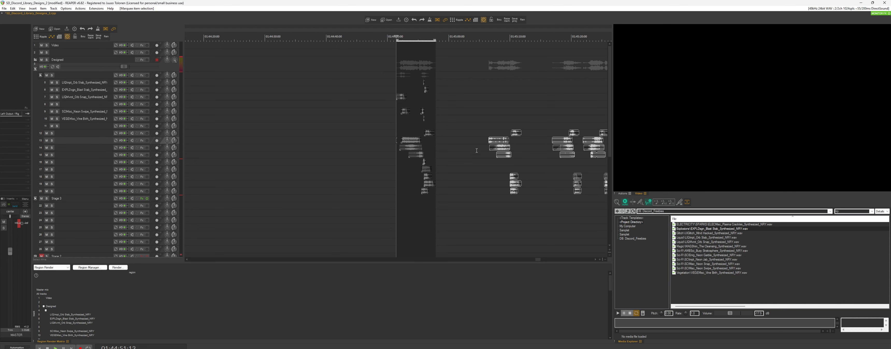
pyautogui.scroll(-2, 476, 149)
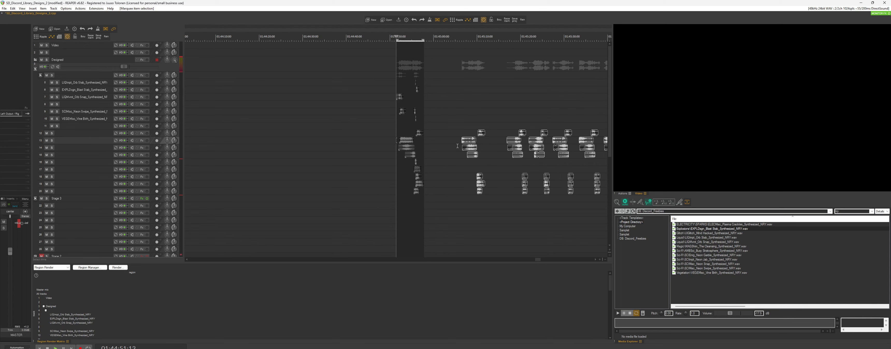